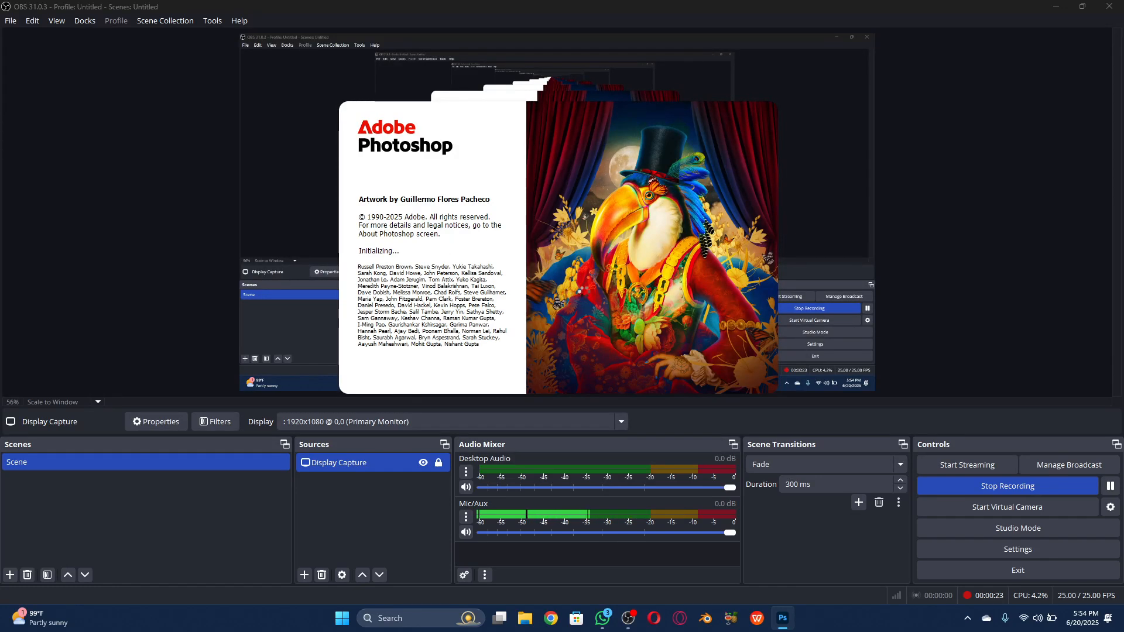
click(1036, 623)
click(1079, 546)
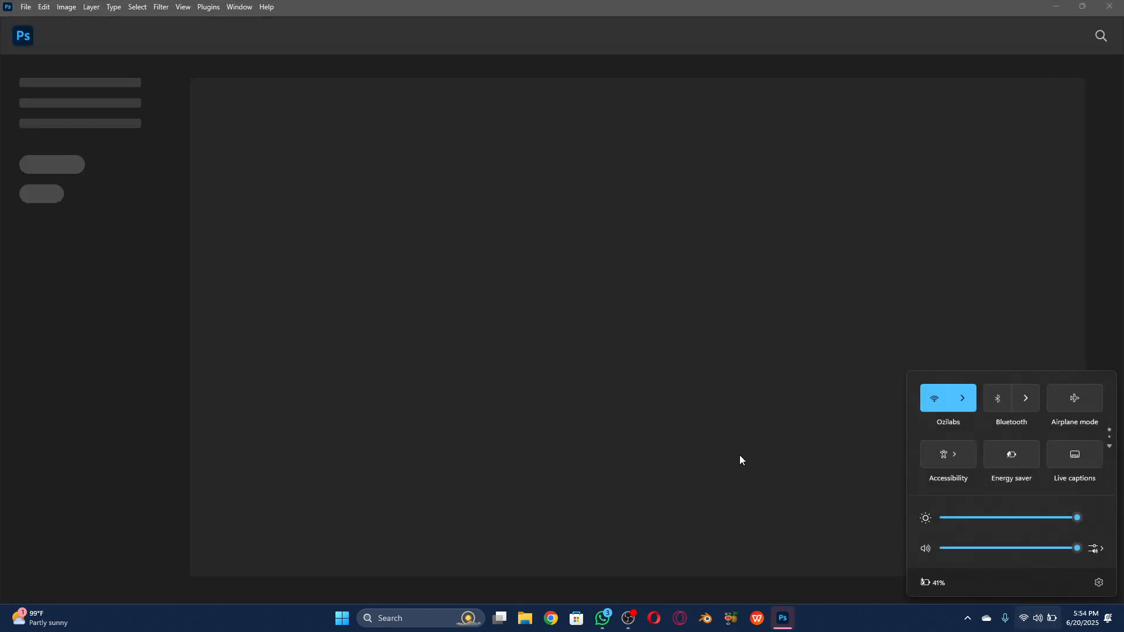
click(630, 619)
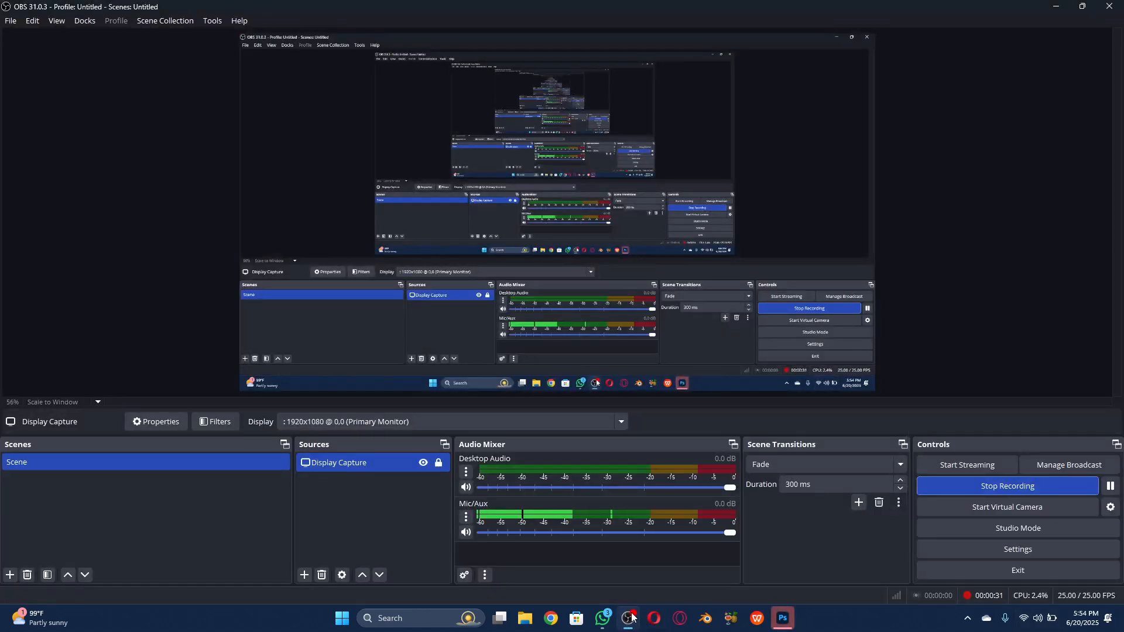
click(781, 619)
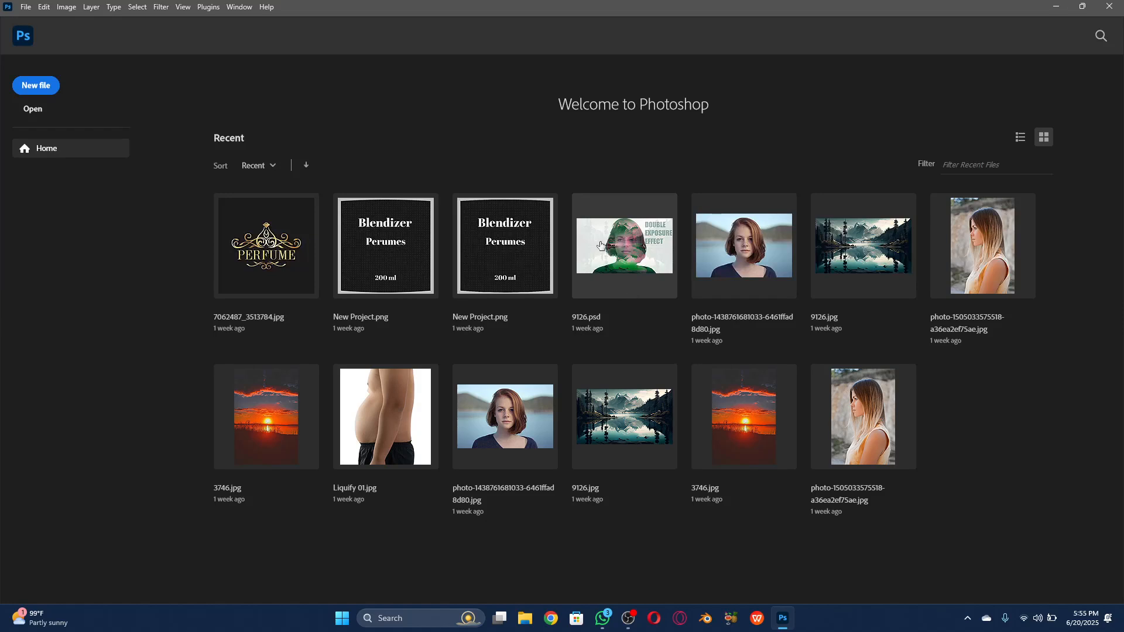
click(551, 618)
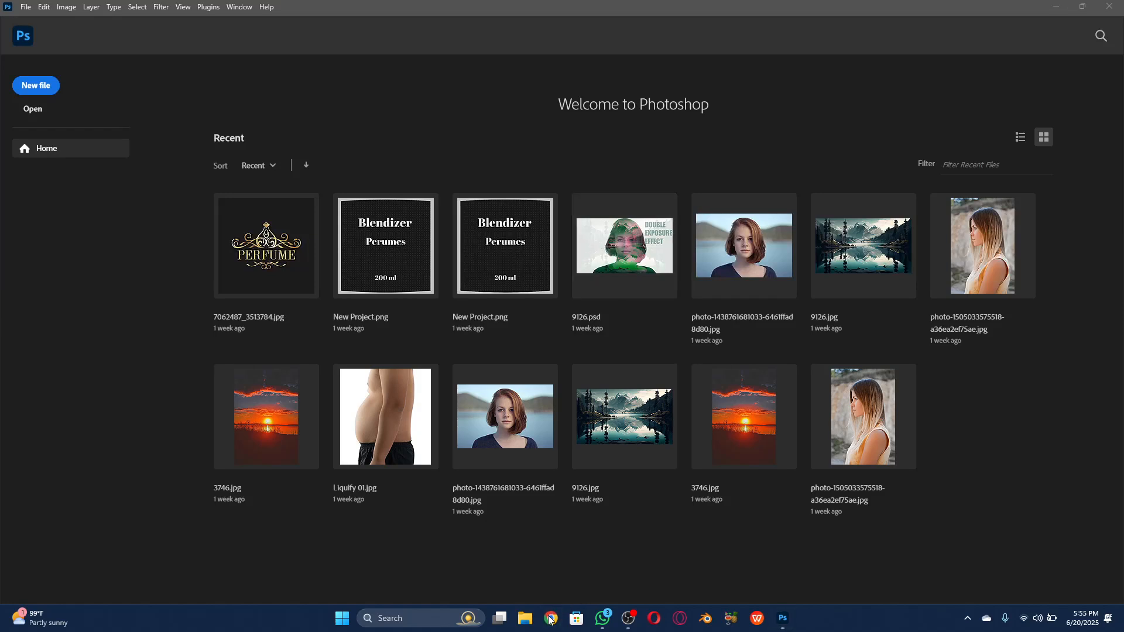
click(426, 298)
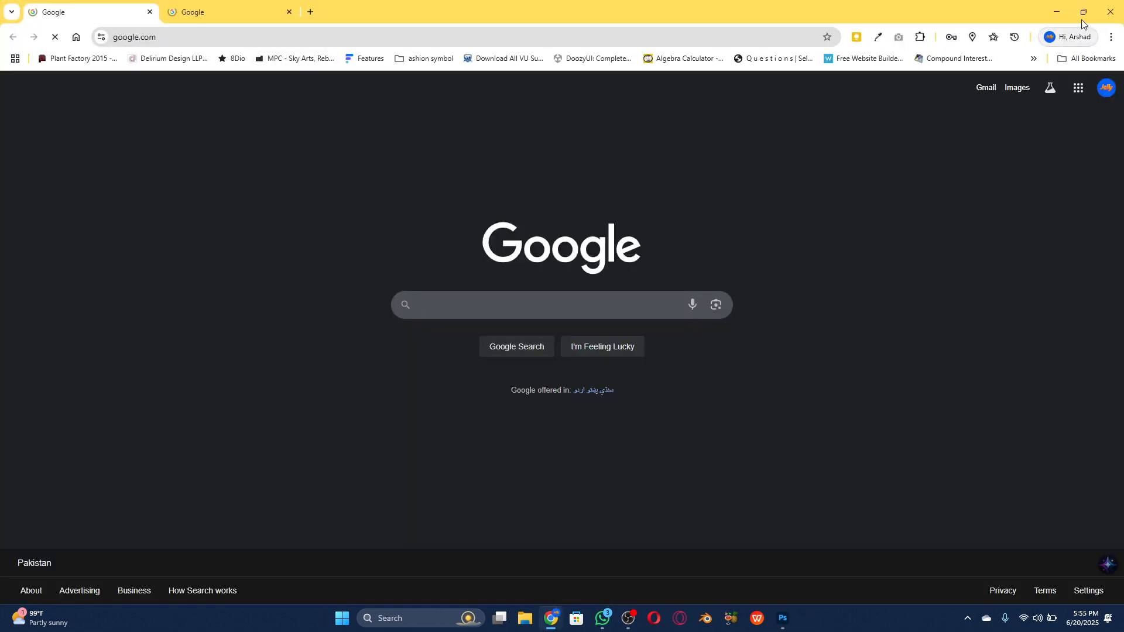
click(1110, 11)
Open Chrome with the NeXskill profile and go to chatgpt.com
click(551, 618)
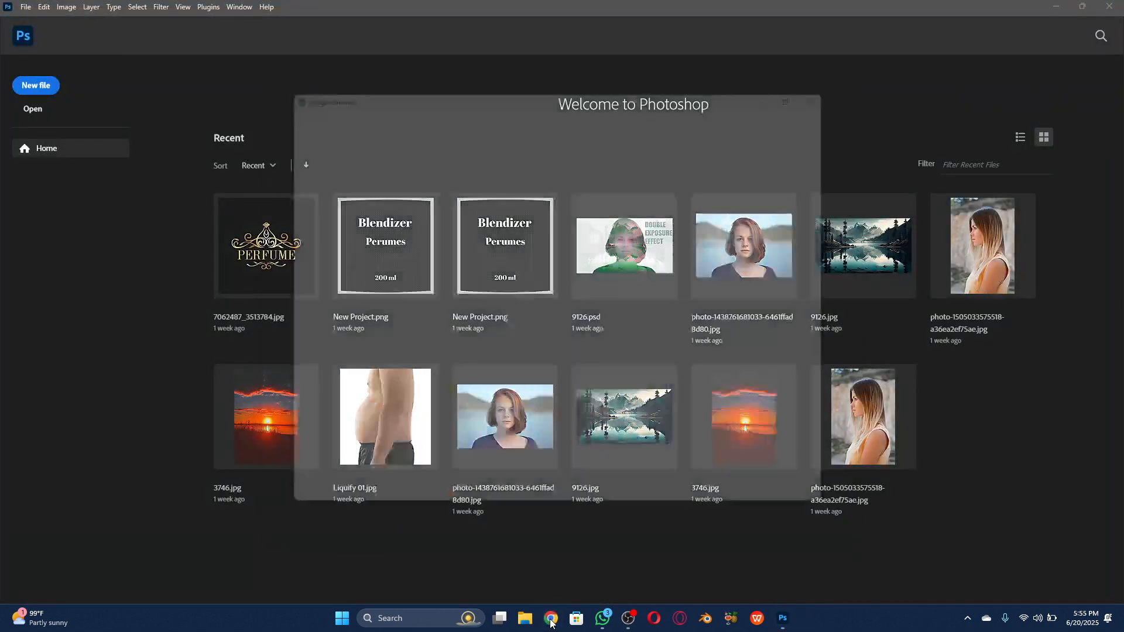
click(746, 298)
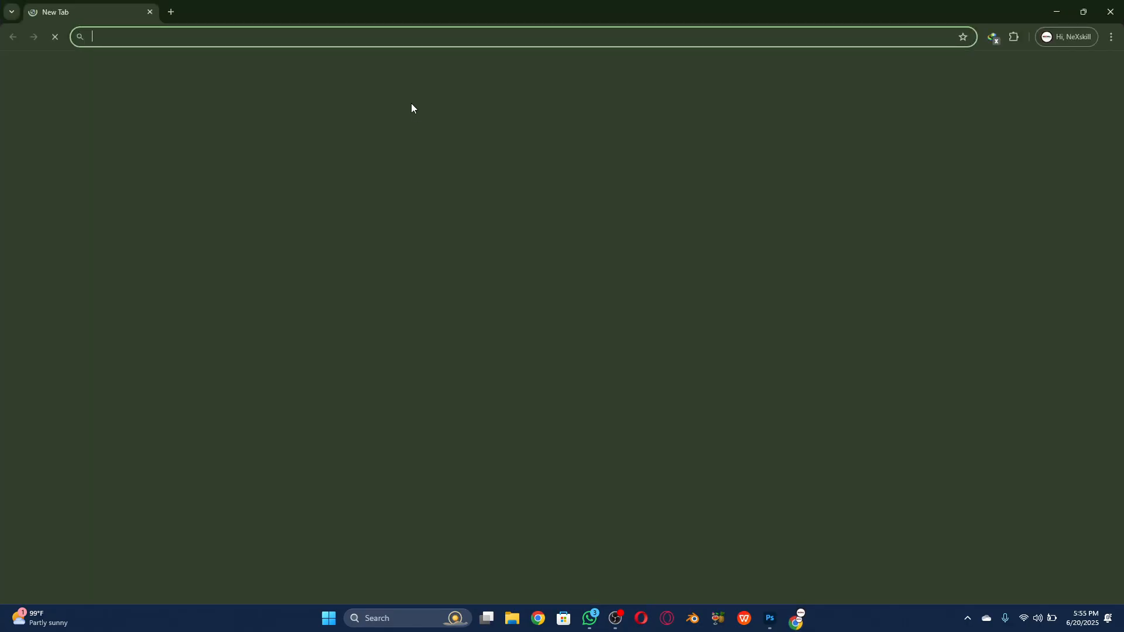
click(400, 32)
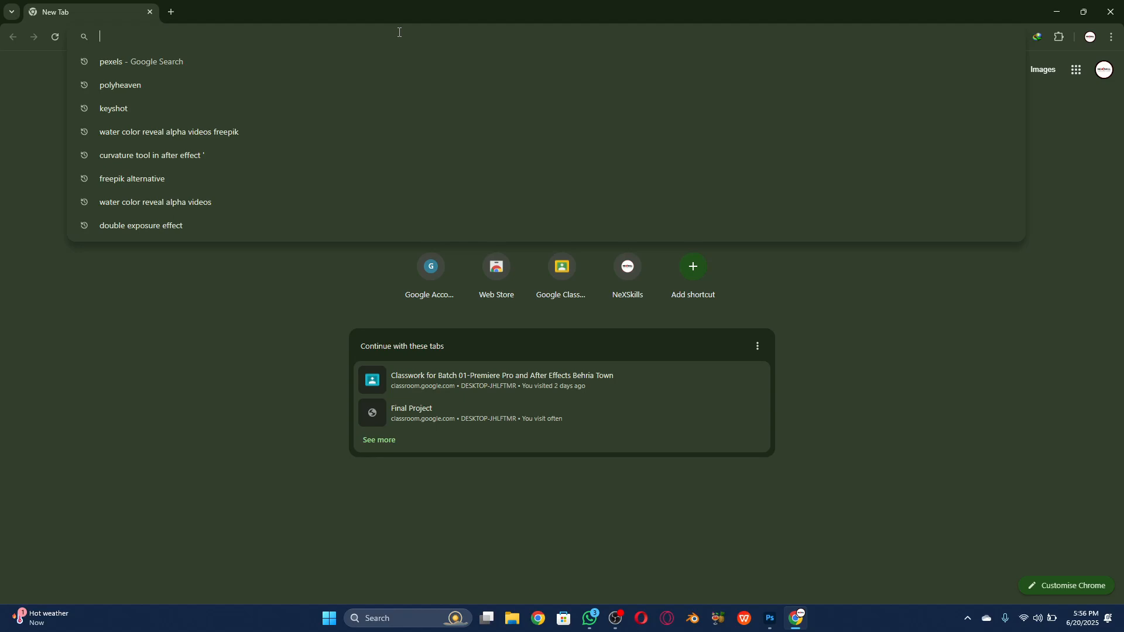
text(chatgpt.com)
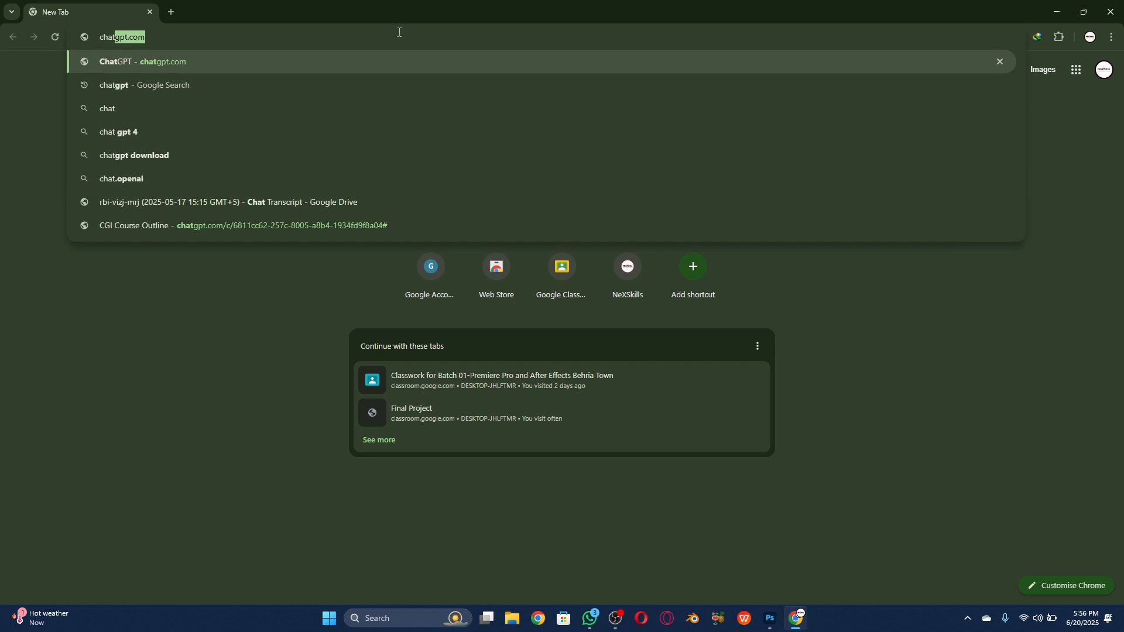
key(Return)
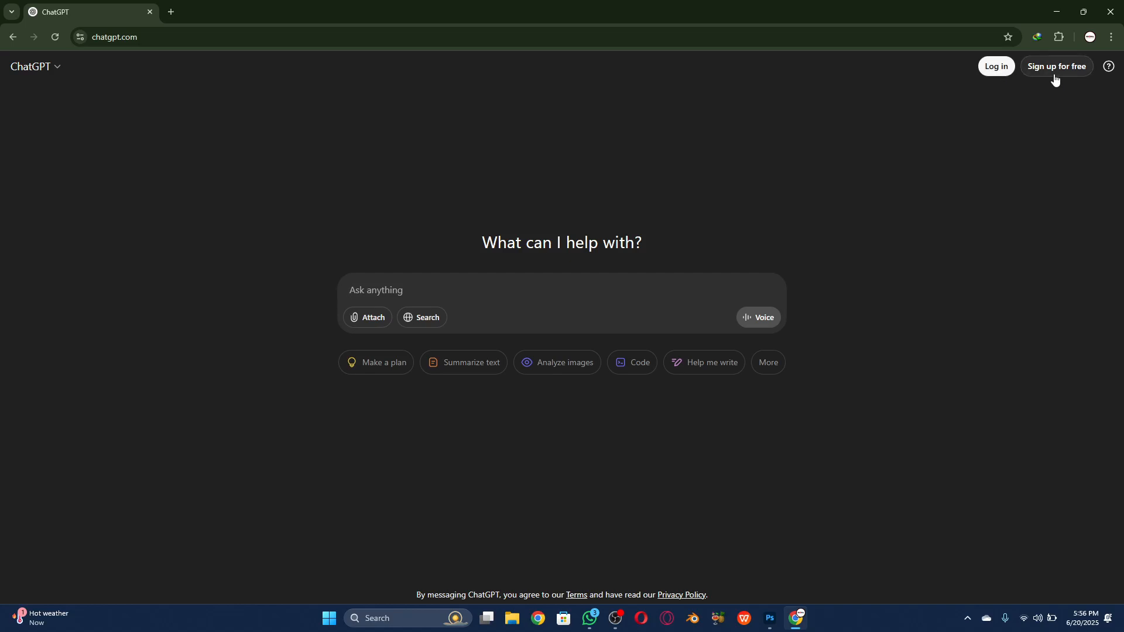
Log in to ChatGPT and decline the introduction to the improved memory feature
click(998, 67)
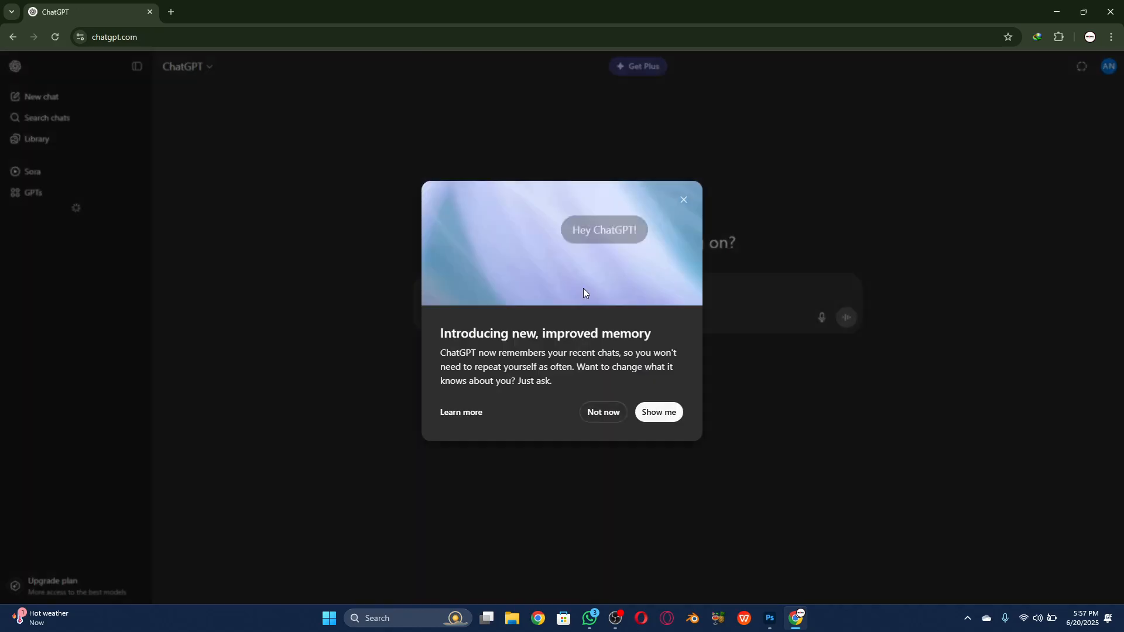
click(602, 410)
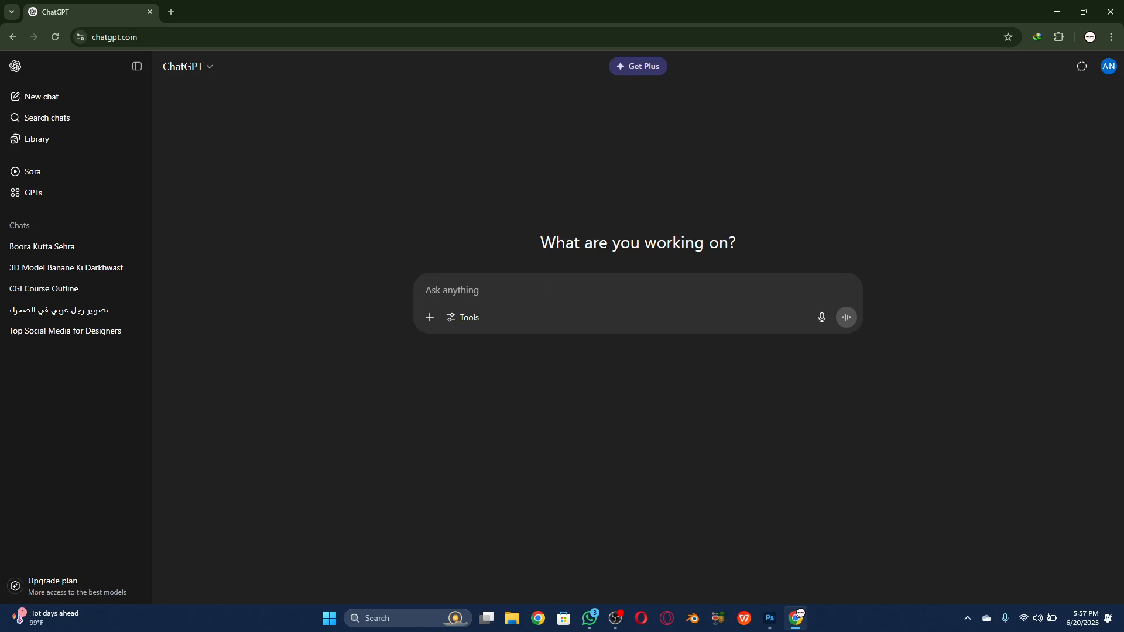
Write a prompt asking for the size information used in the Pakistani market for a movie poster in print media
text(i need)
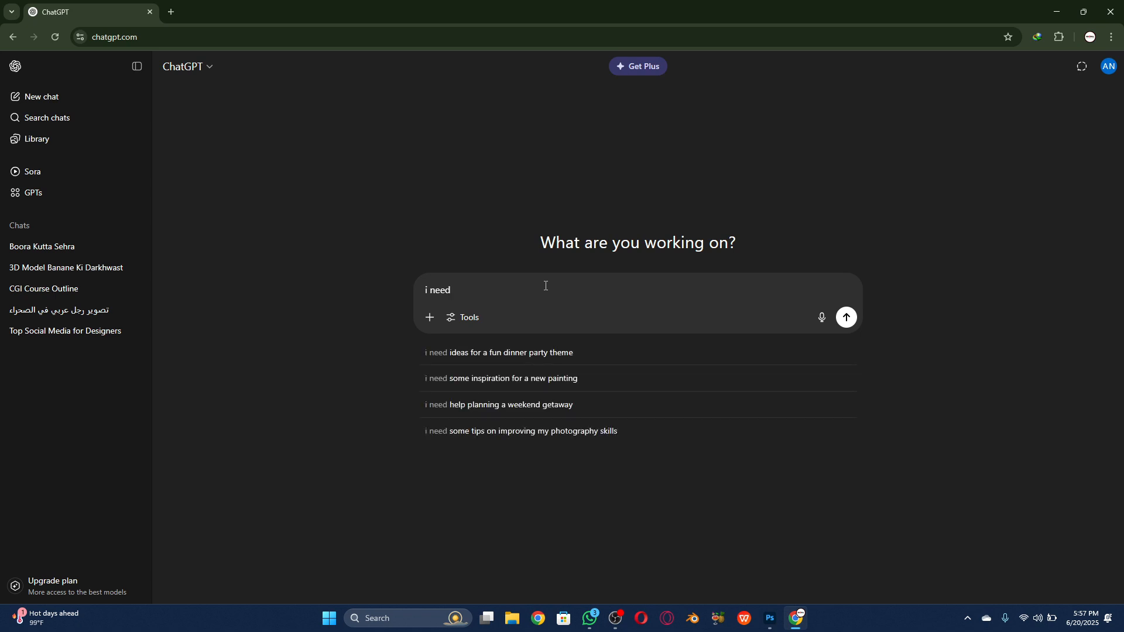
text(size in)
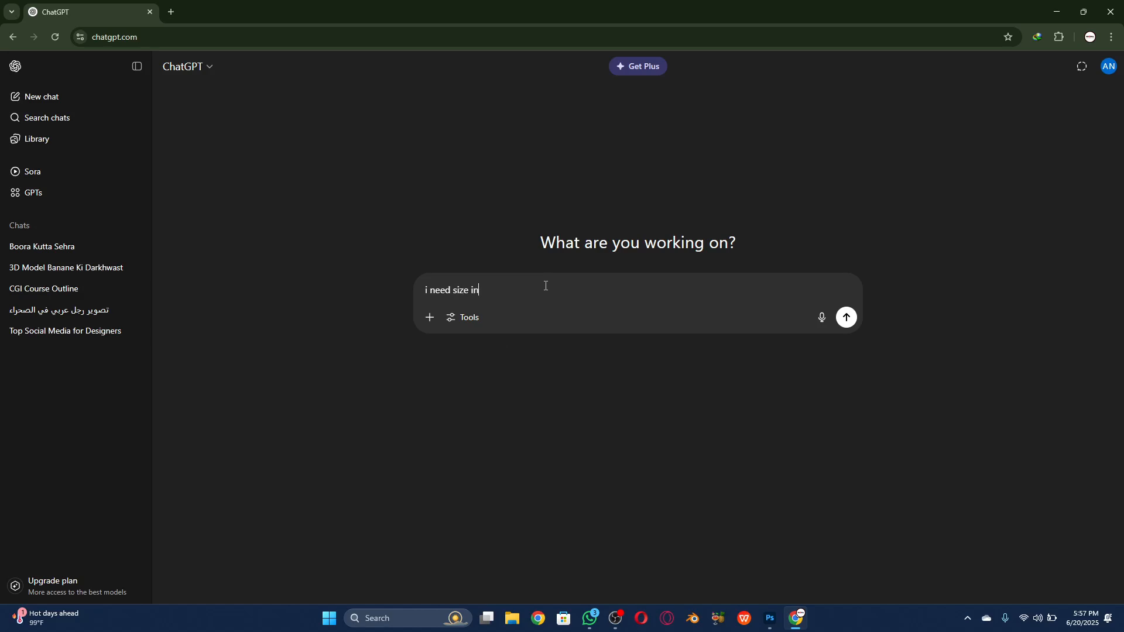
text(formation used)
text(opakistani market for)
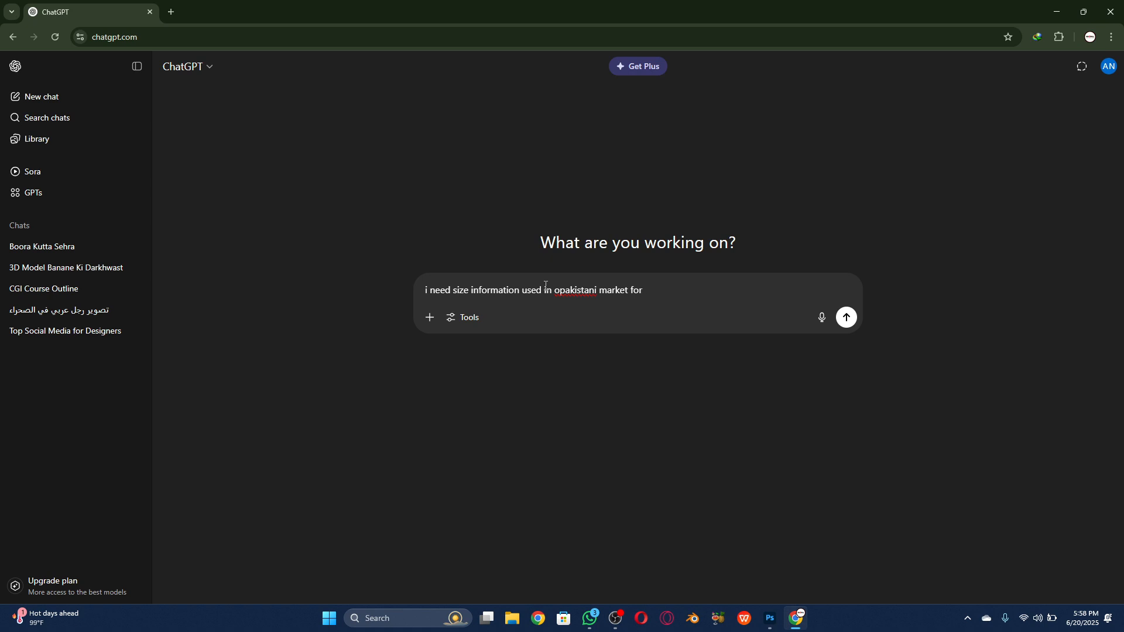
text(mo)
key(BackSpace)
key(BackSpace)
text(adu)
key(BackSpace)
key(BackSpace)
key(BackSpace)
text(poster)
key(BackSpace)
key(BackSpace)
key(BackSpace)
key(BackSpace)
key(BackSpace)
key(BackSpace)
text(movie poster in print media)
Correct the prompt's spelling to "Pakistani", change "used" to "use" and send it to ChatGPT
right_click(581, 289)
click(603, 304)
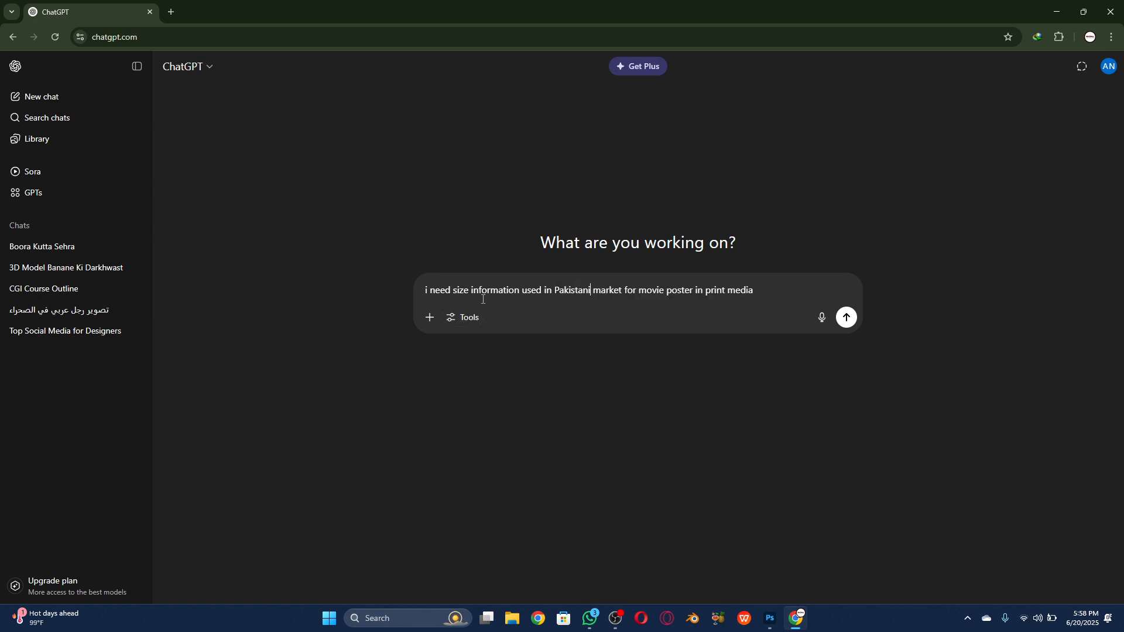
click(541, 291)
key(BackSpace)
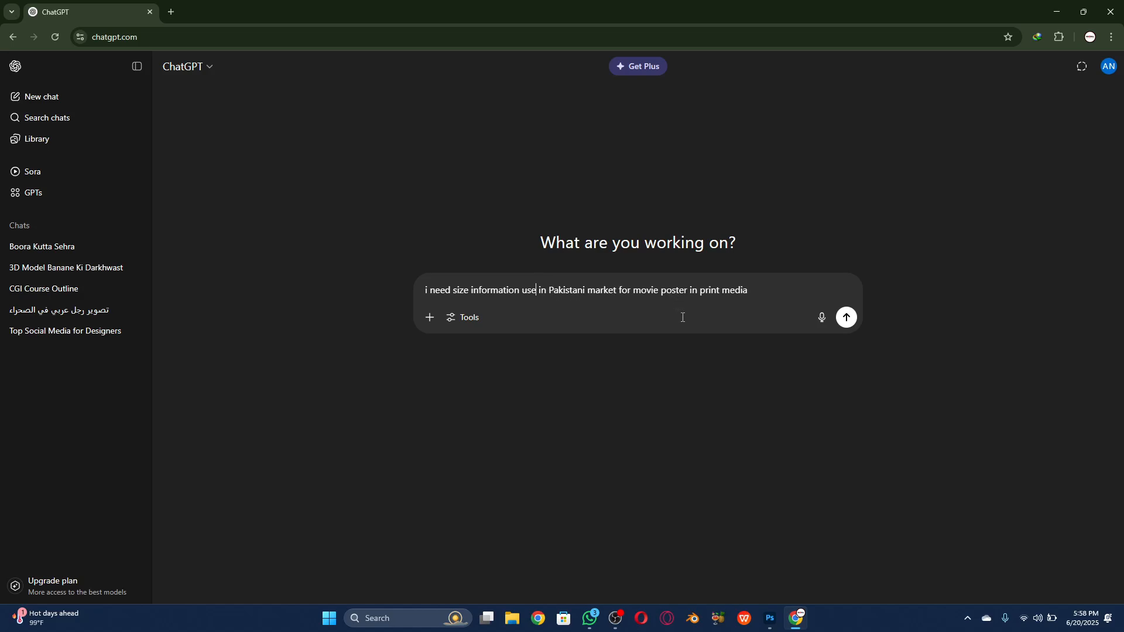
click(846, 317)
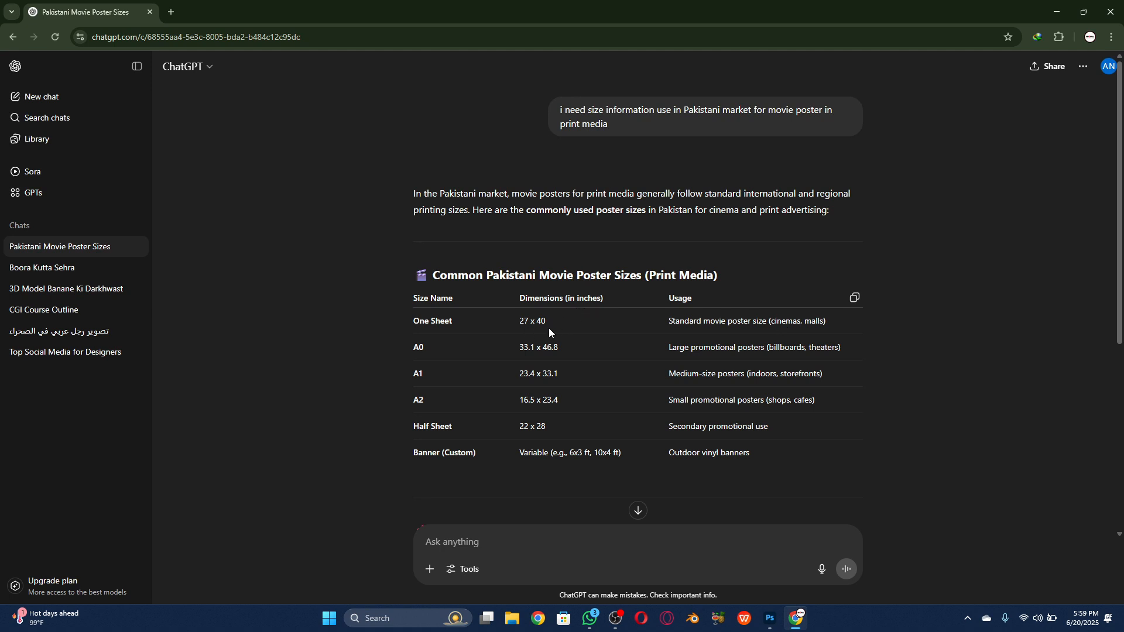
Switch to Photoshop and start a new document with its dimensions in inches
click(770, 618)
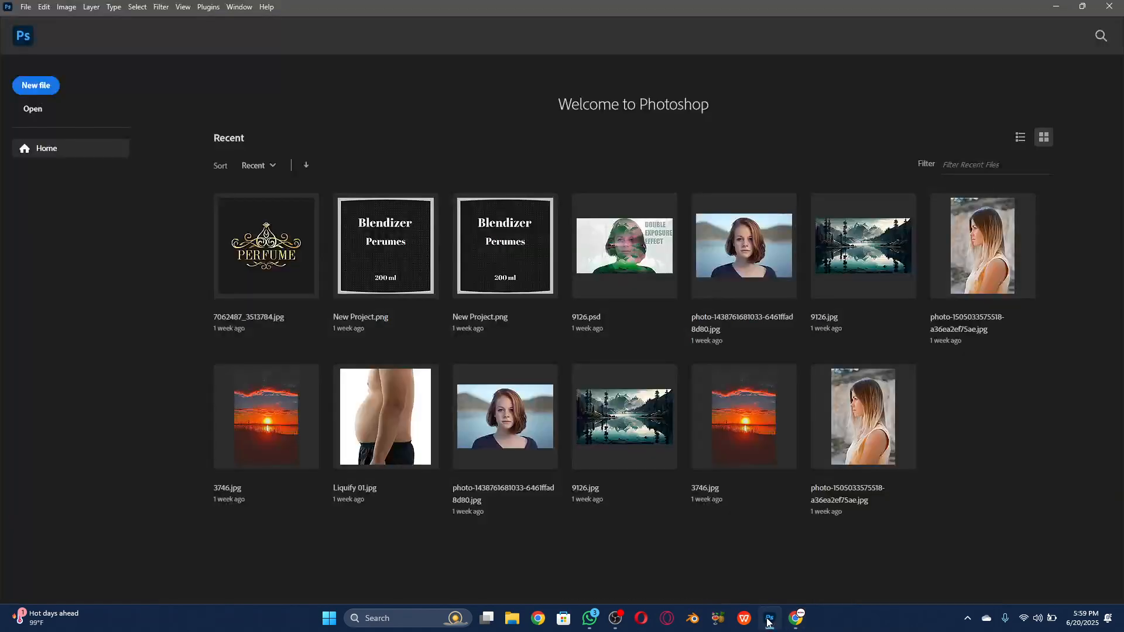
click(27, 10)
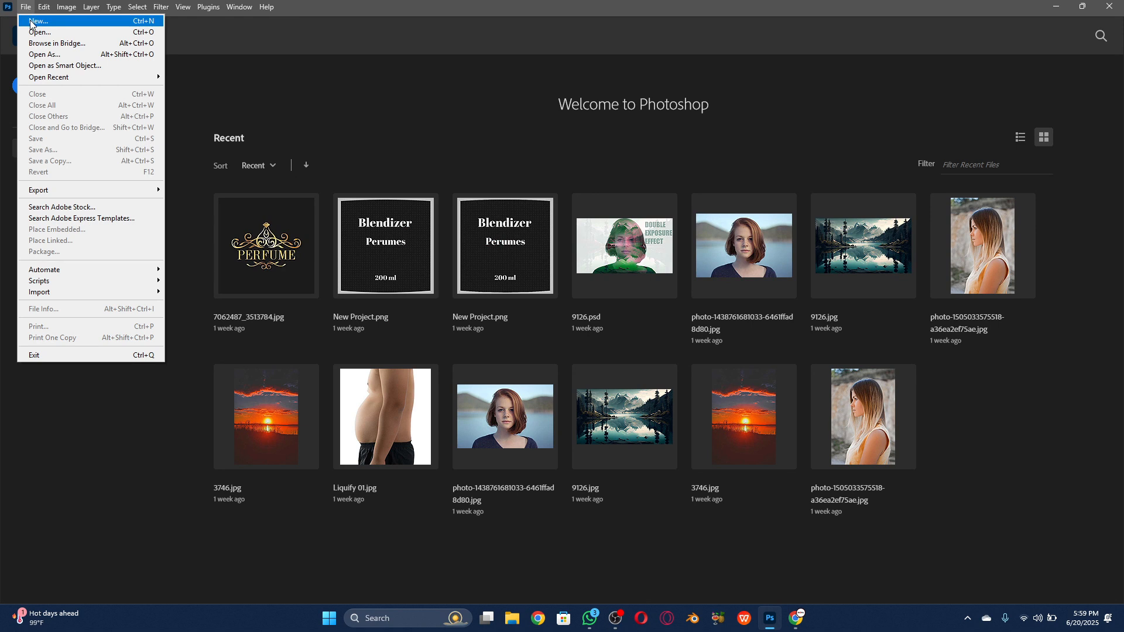
click(30, 20)
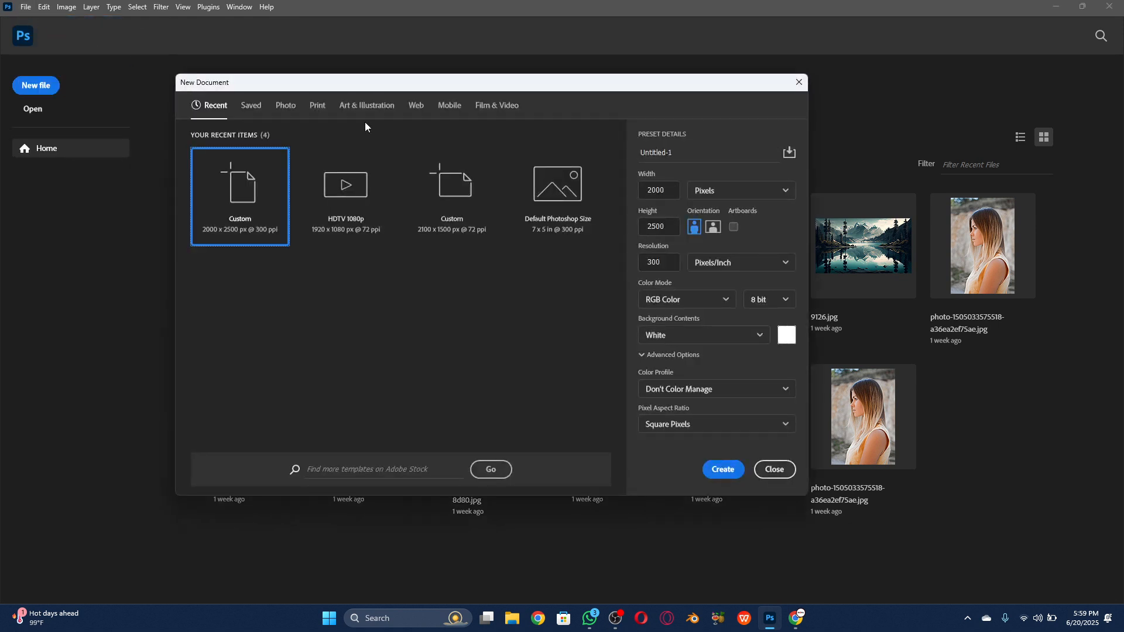
drag(667, 190, 630, 185)
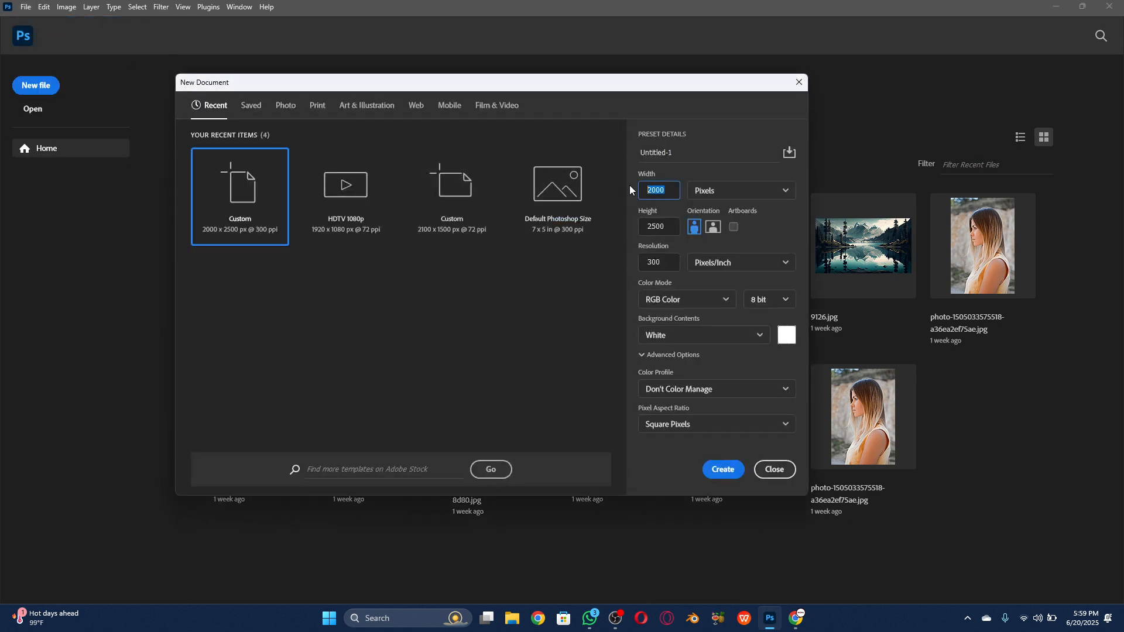
click(705, 191)
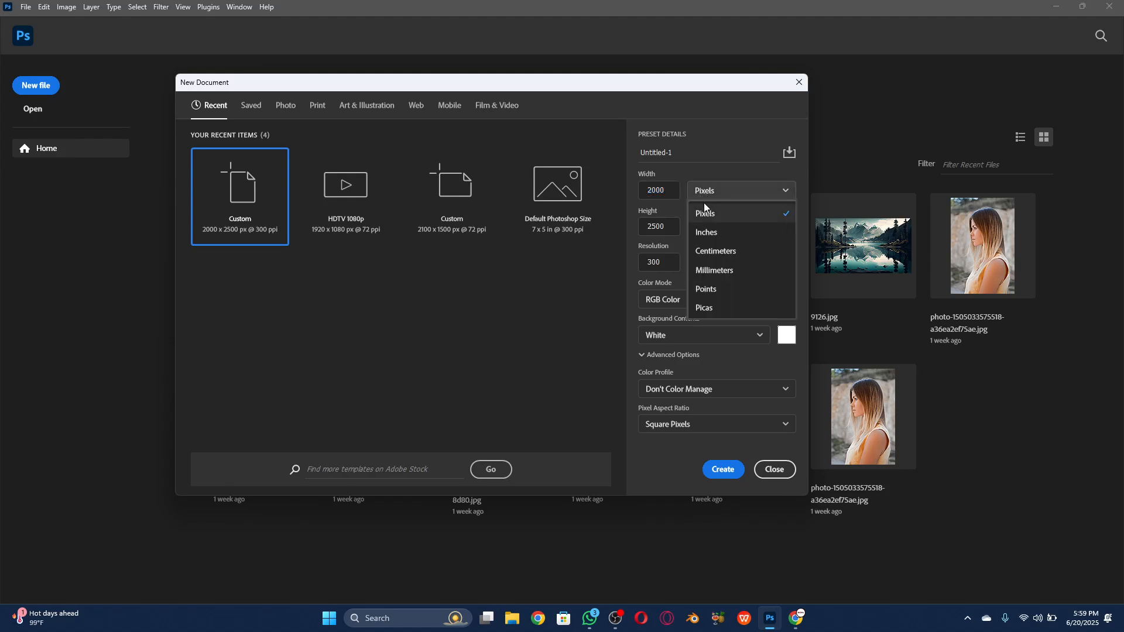
click(704, 232)
Check the One Sheet size in ChatGPT's answer and set the new document to 27 inches wide and 40 inches high
double_click(674, 189)
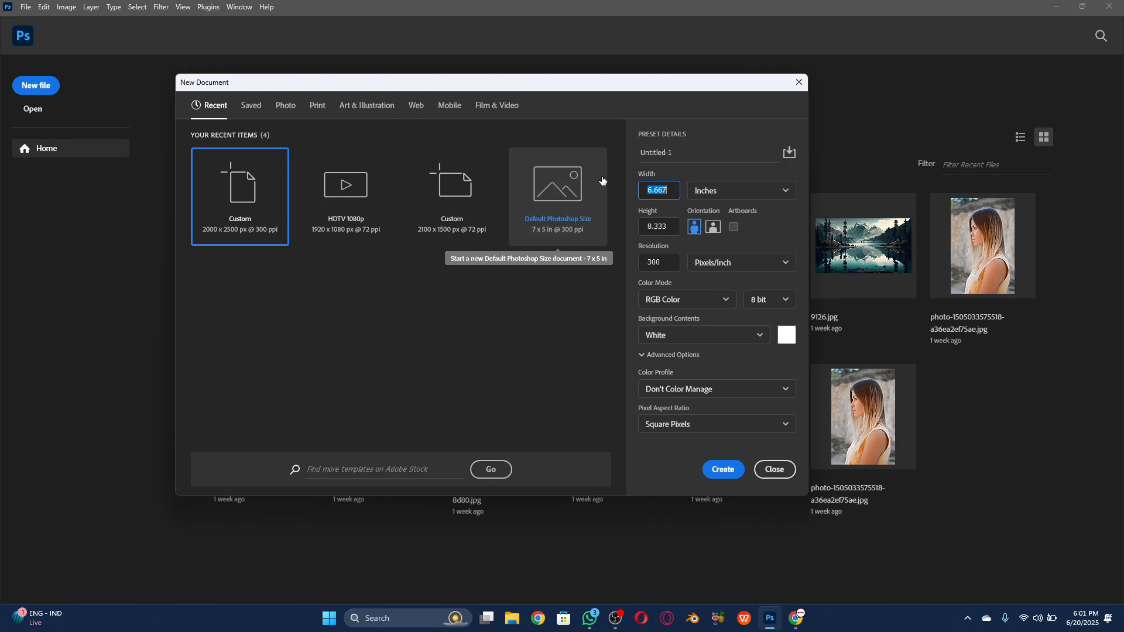
key(alt+Tab)
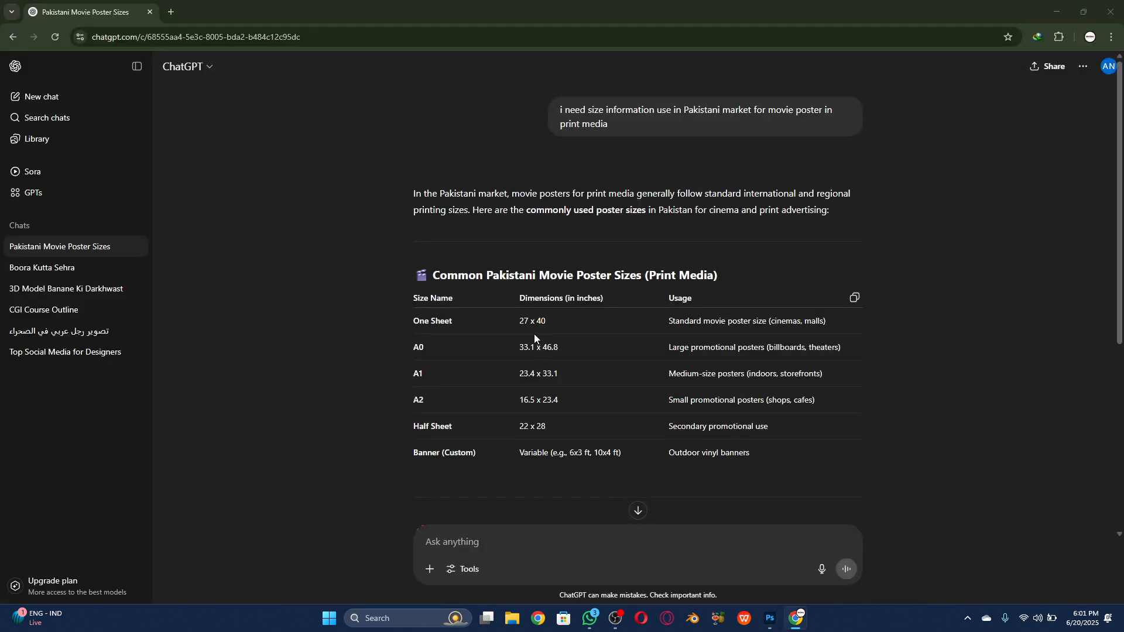
key(alt+Tab)
double_click(643, 190)
text(27)
key(Tab)
text(40)
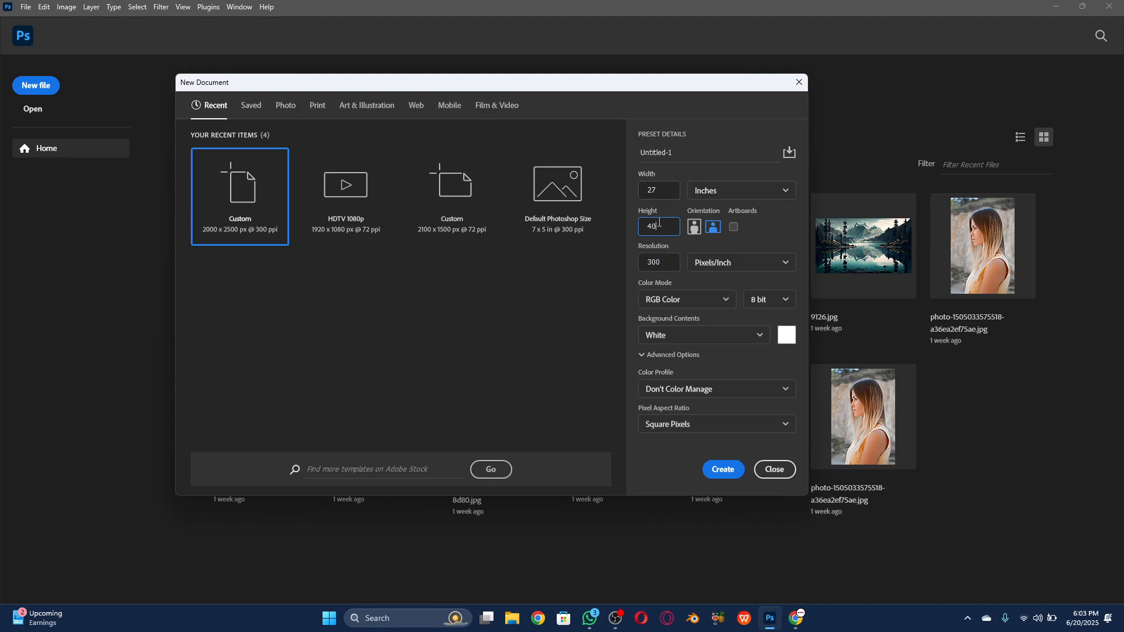
Set the color mode to CMYK Color and create the document
click(677, 302)
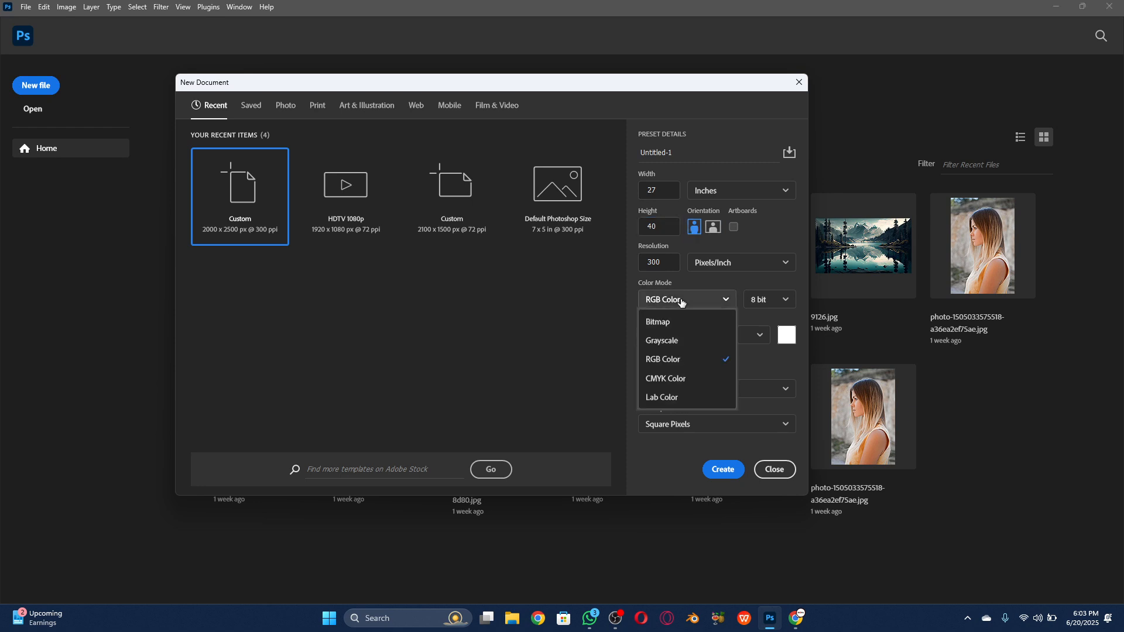
click(680, 380)
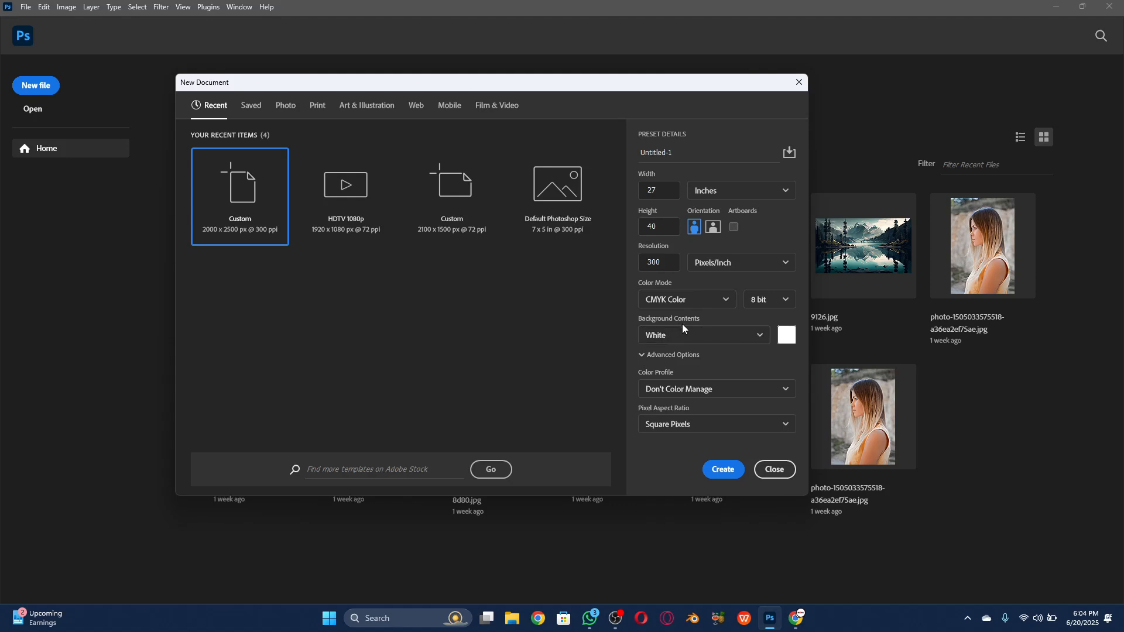
click(722, 470)
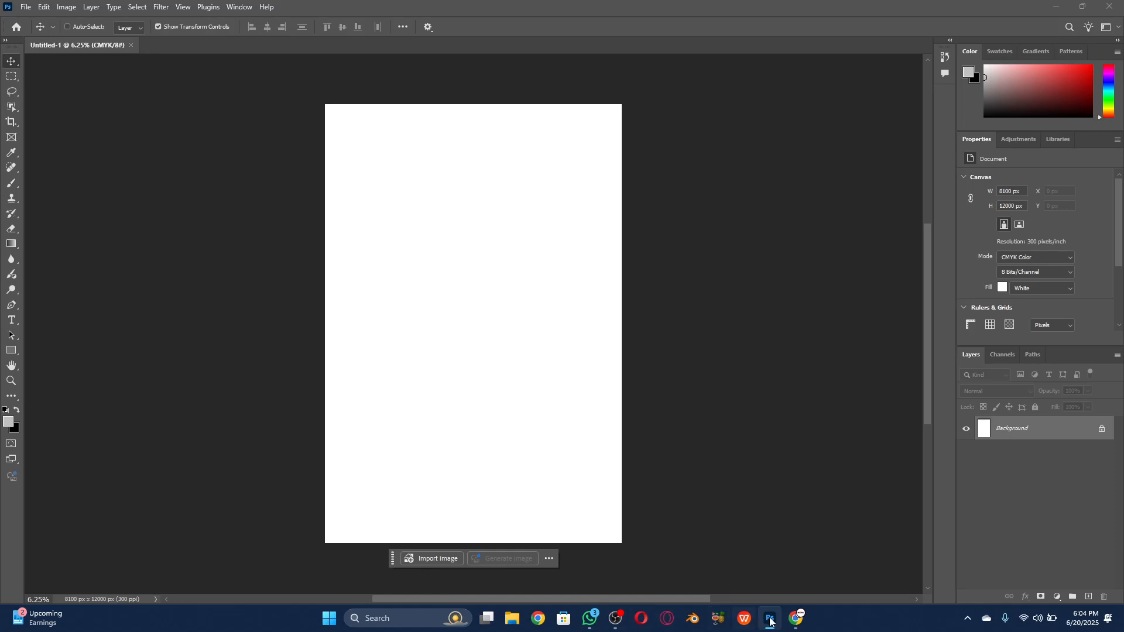
Switch to Chrome and open freepik.com in a new tab
click(790, 618)
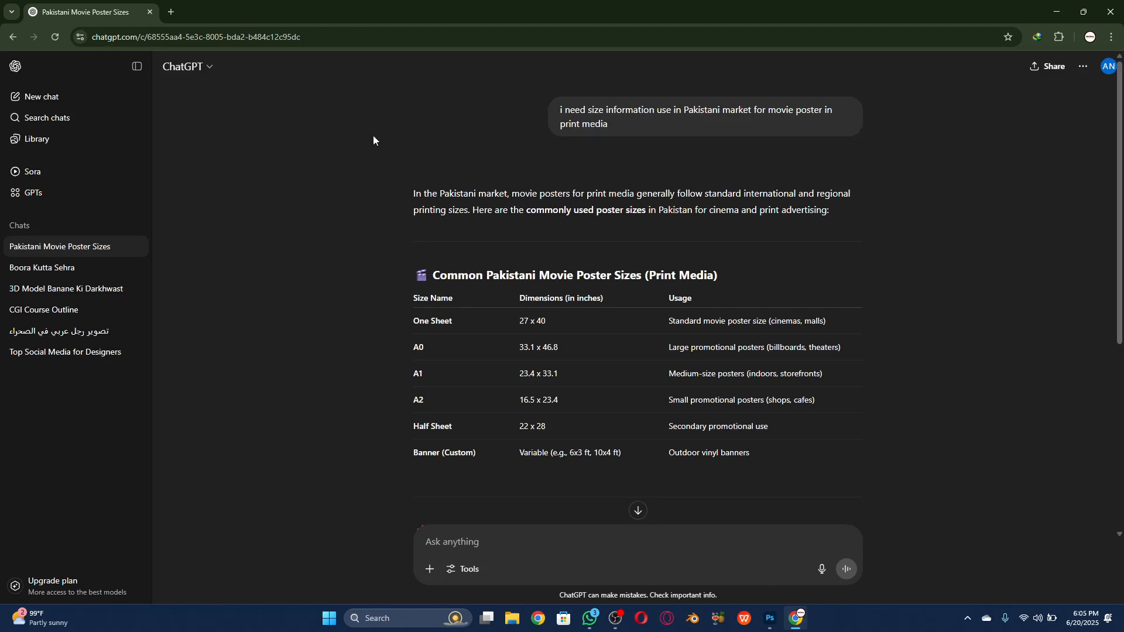
click(178, 15)
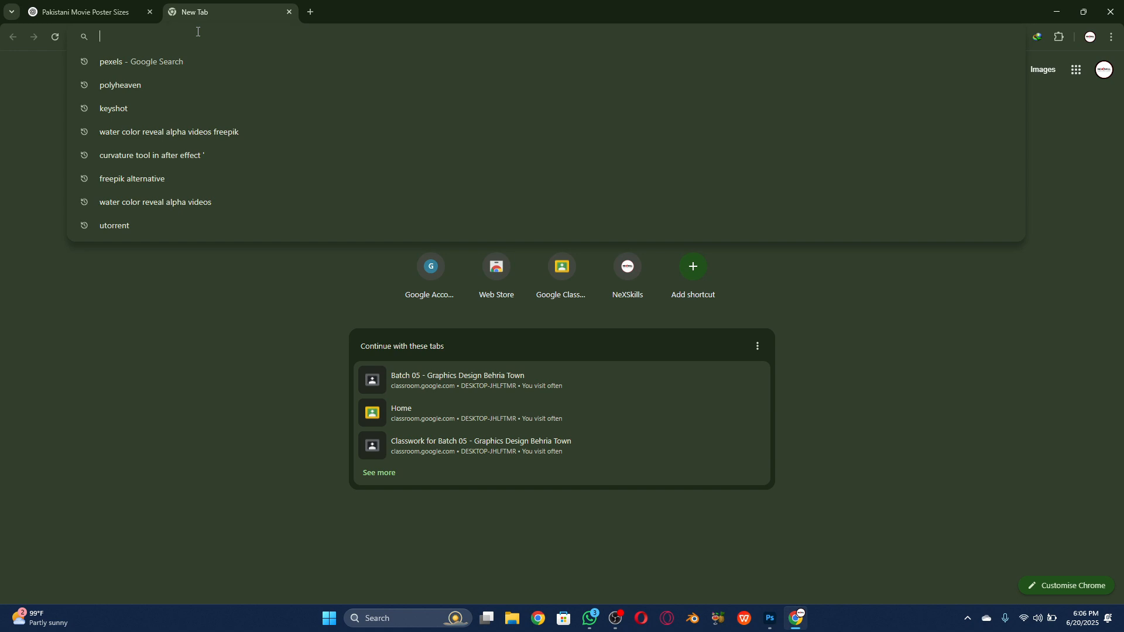
text(fre)
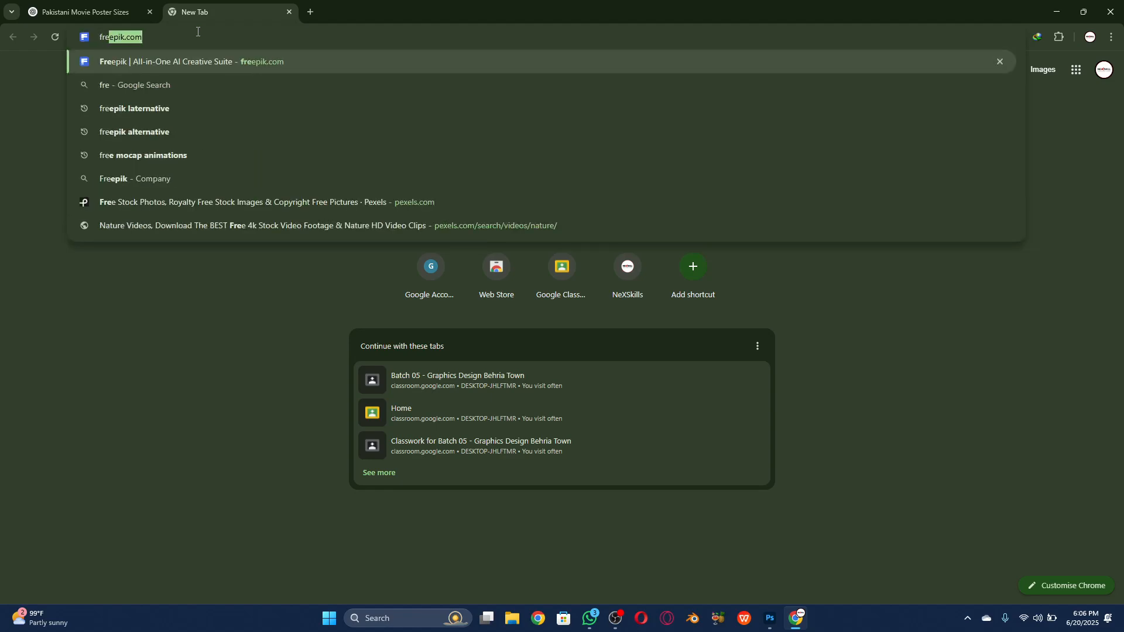
key(Return)
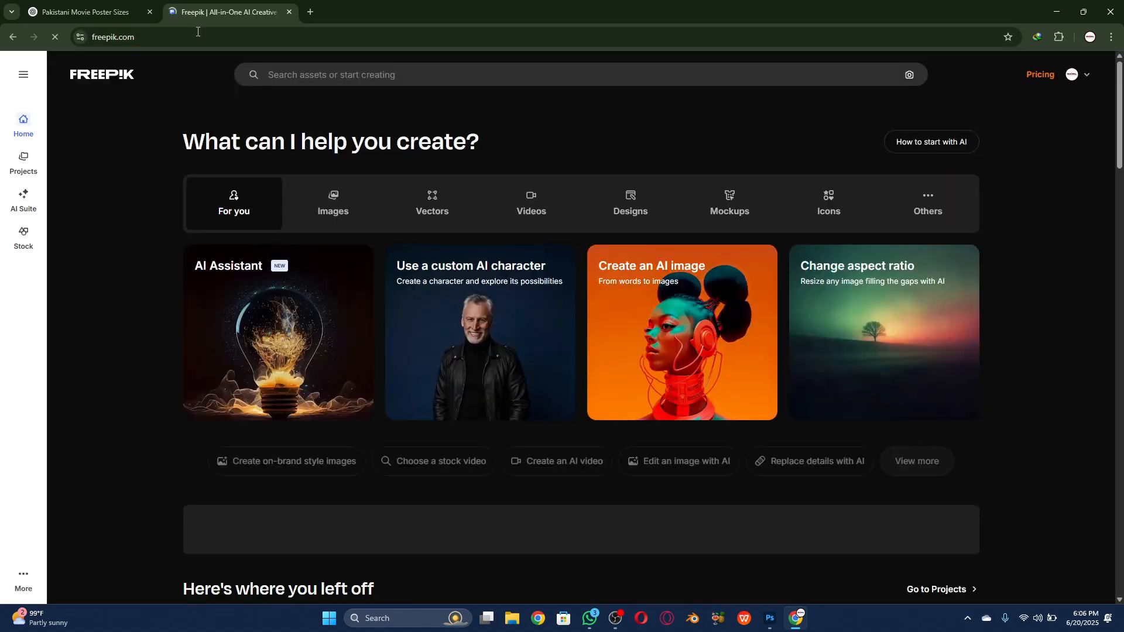
Open Freepik's pricing page to examine the subscription plans
click(607, 83)
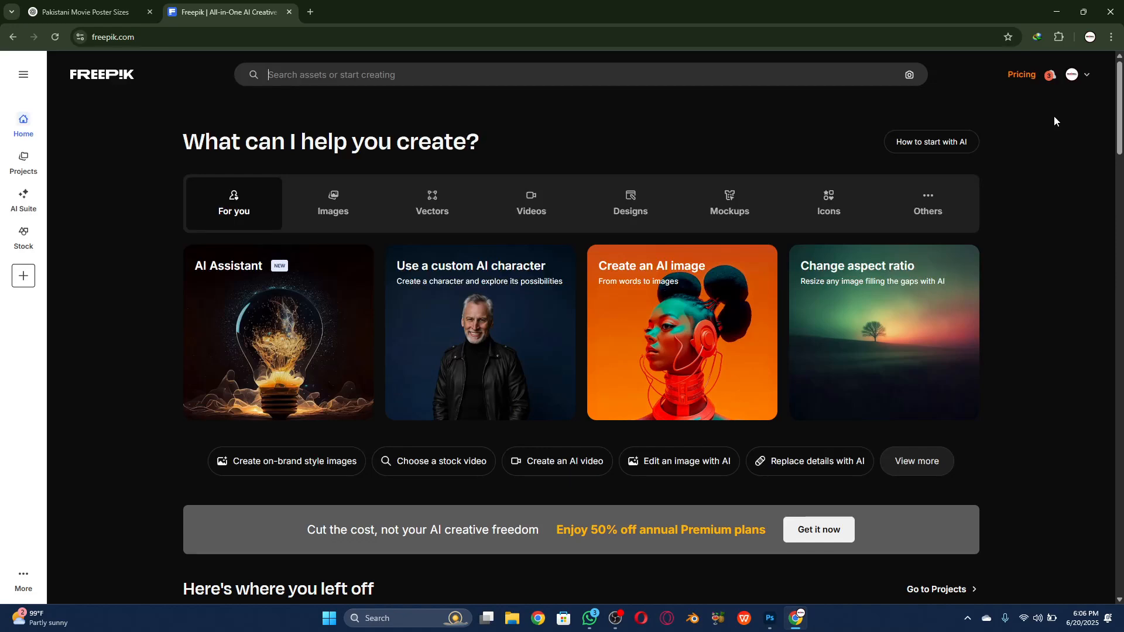
click(1051, 77)
click(1108, 77)
click(1028, 72)
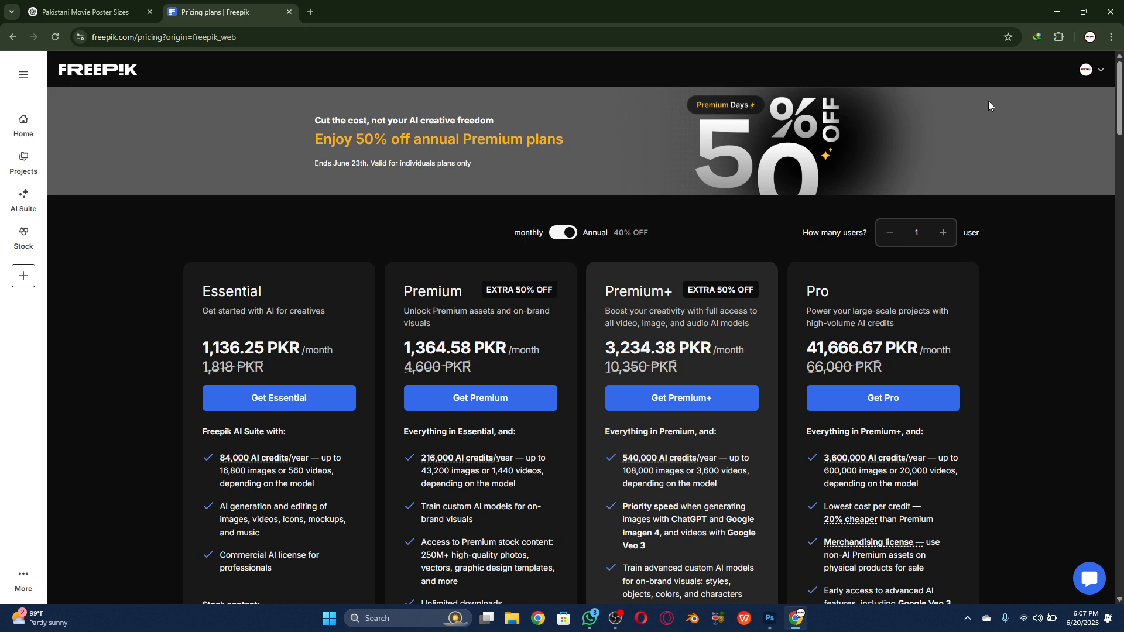
Check the Essential plan's monthly price and return to Freepik's home page
drag(267, 347, 191, 347)
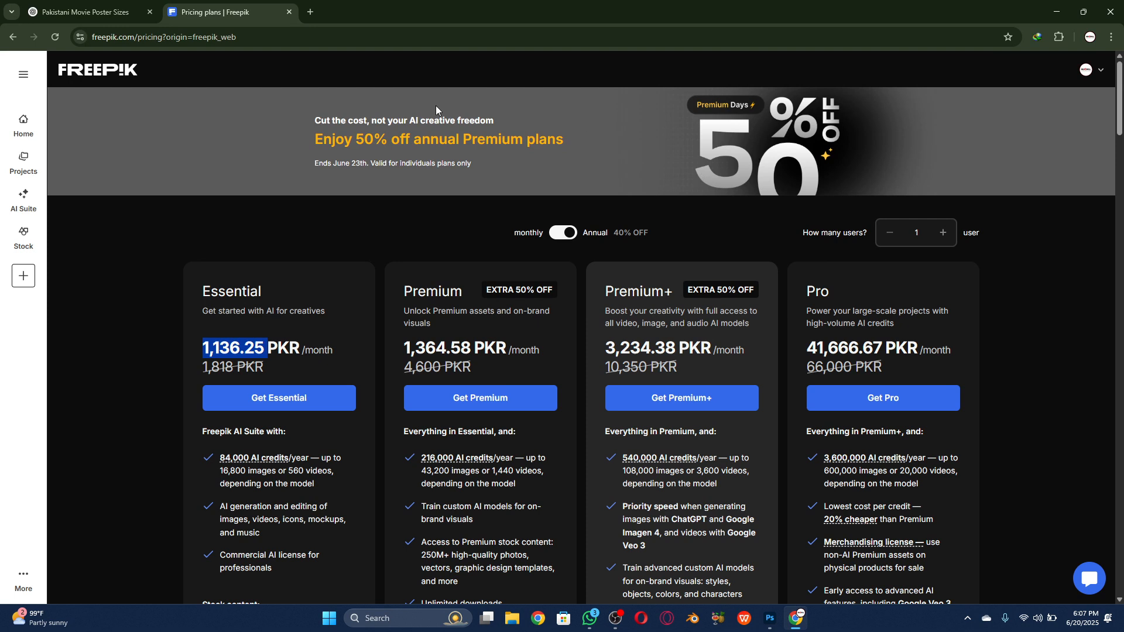
click(12, 36)
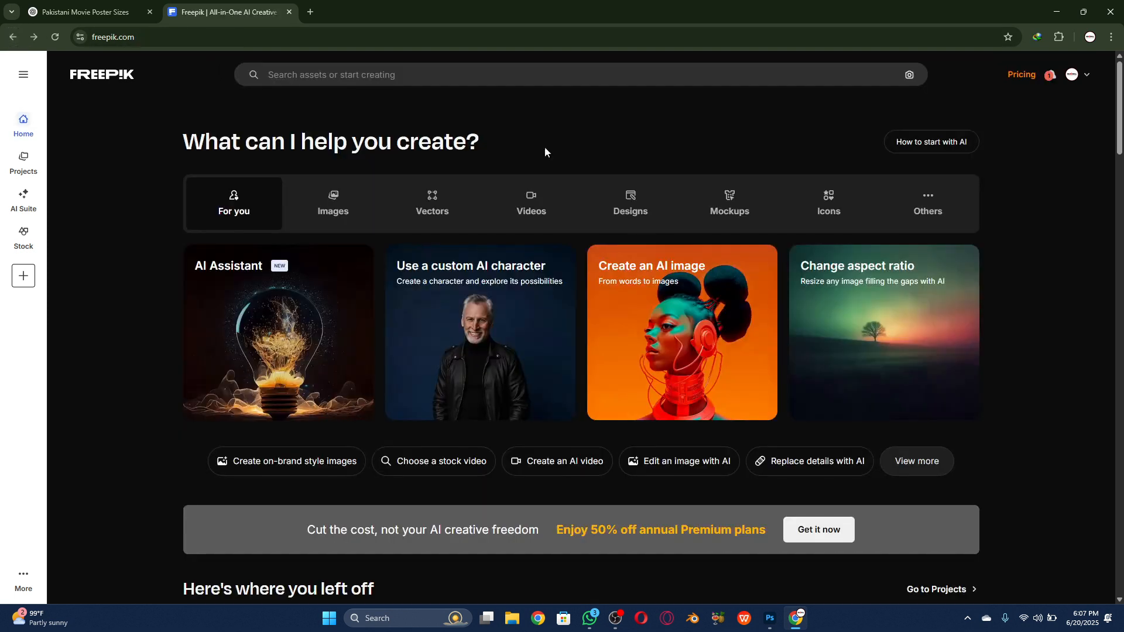
Open Freepik's tool for creating an AI image and examine its generation settings and image templates
click(550, 78)
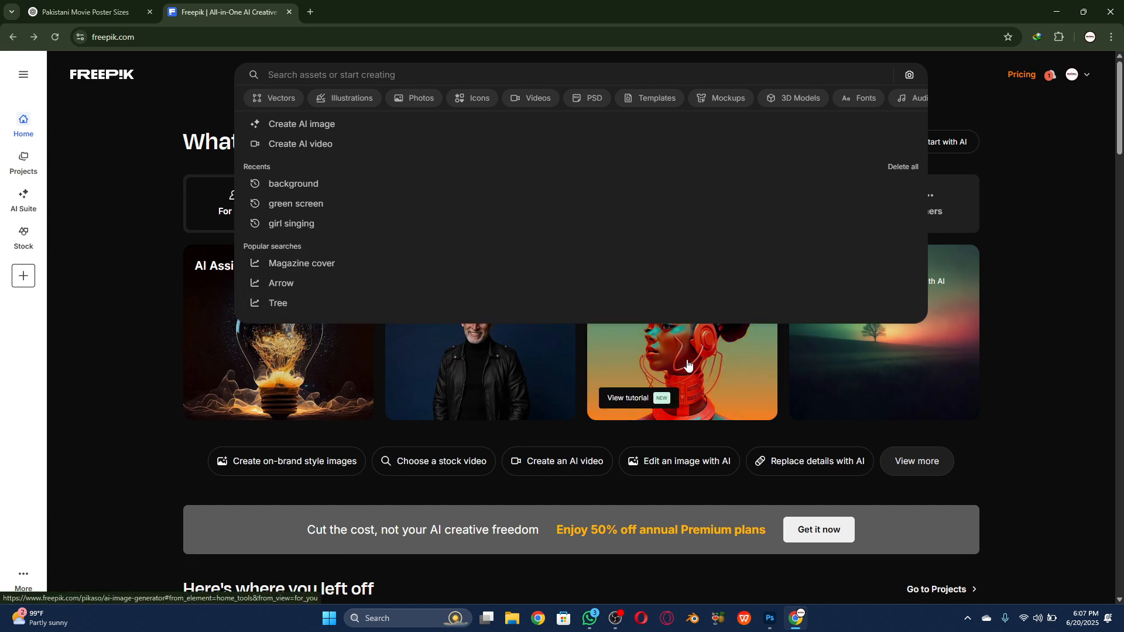
mouse_move(679, 380)
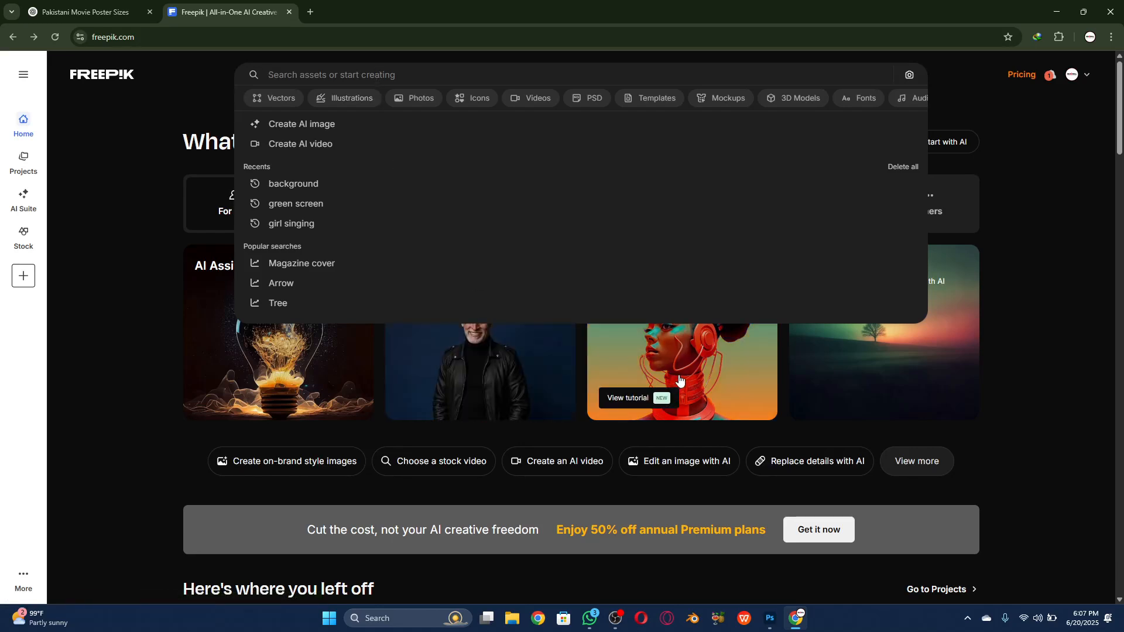
click(1026, 417)
click(631, 307)
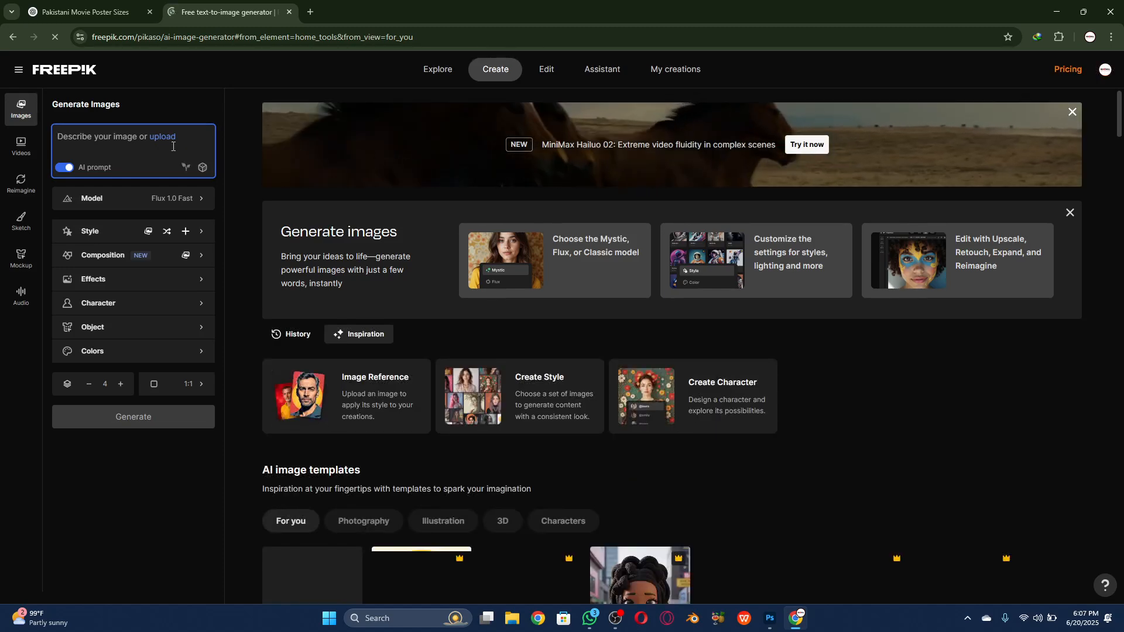
scroll(296, 272, down, 3)
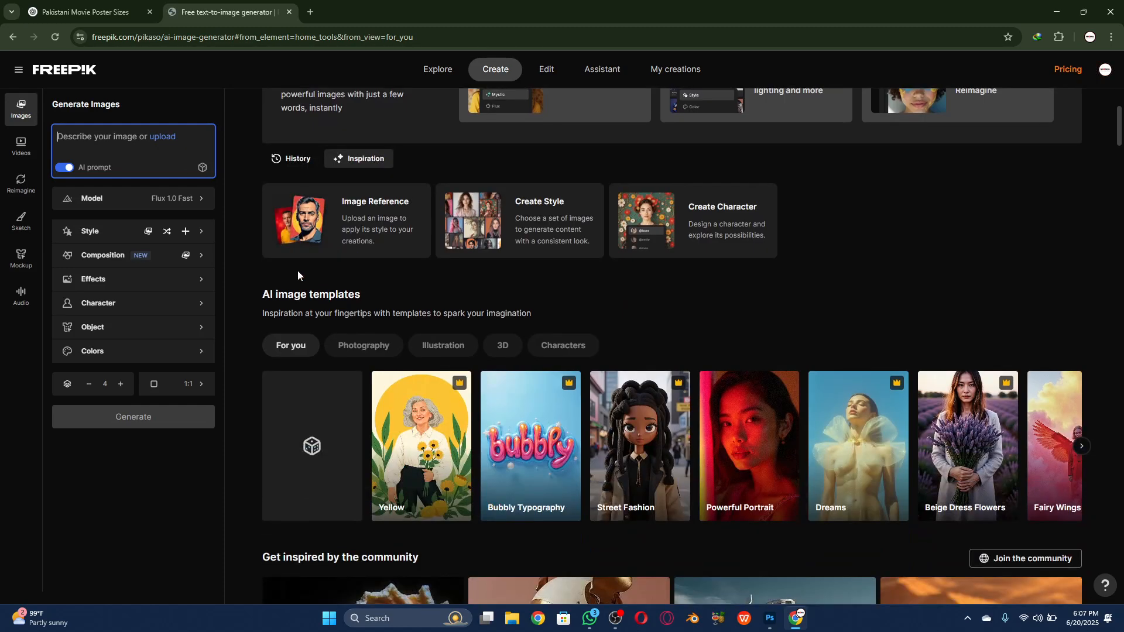
scroll(297, 271, down, 2)
scroll(298, 270, down, 1)
scroll(298, 271, up, 2)
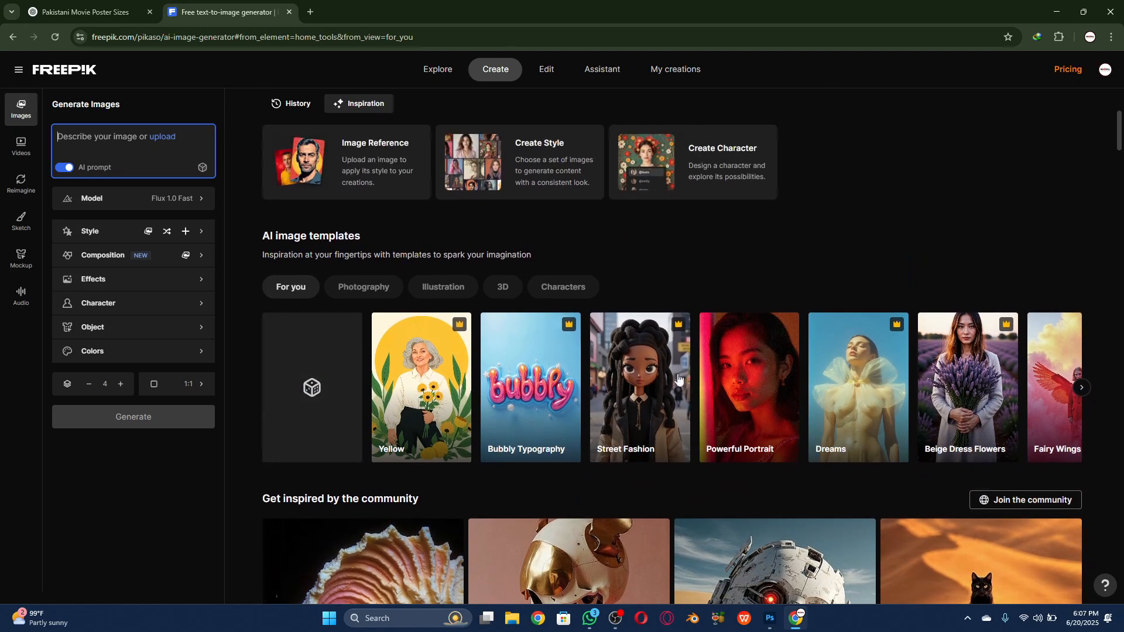
scroll(746, 376, up, 3)
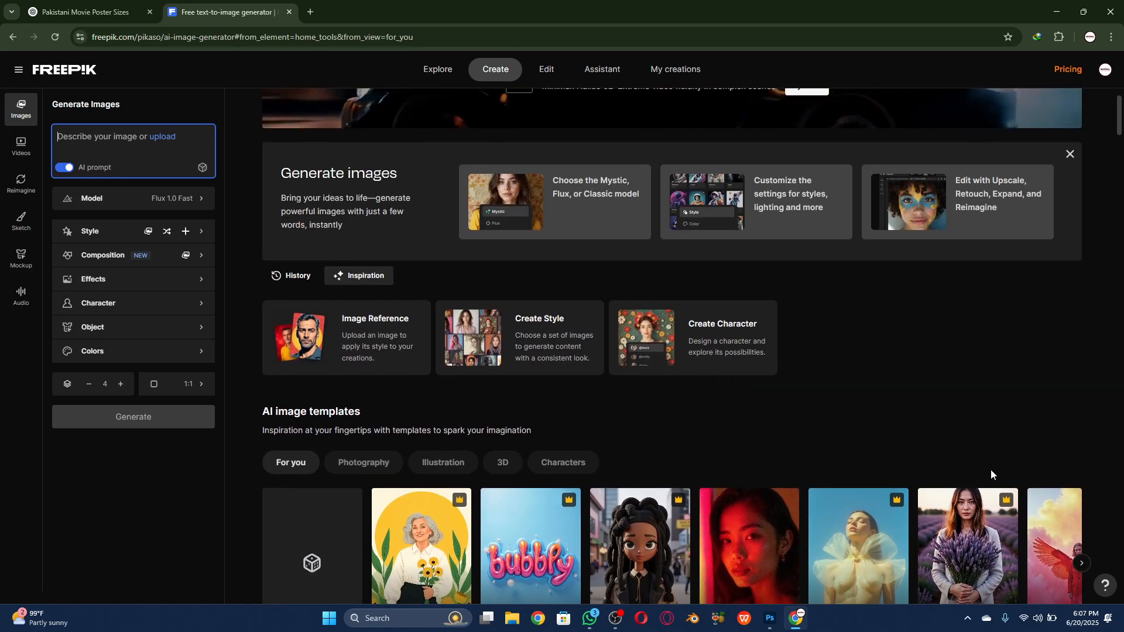
scroll(362, 286, up, 1)
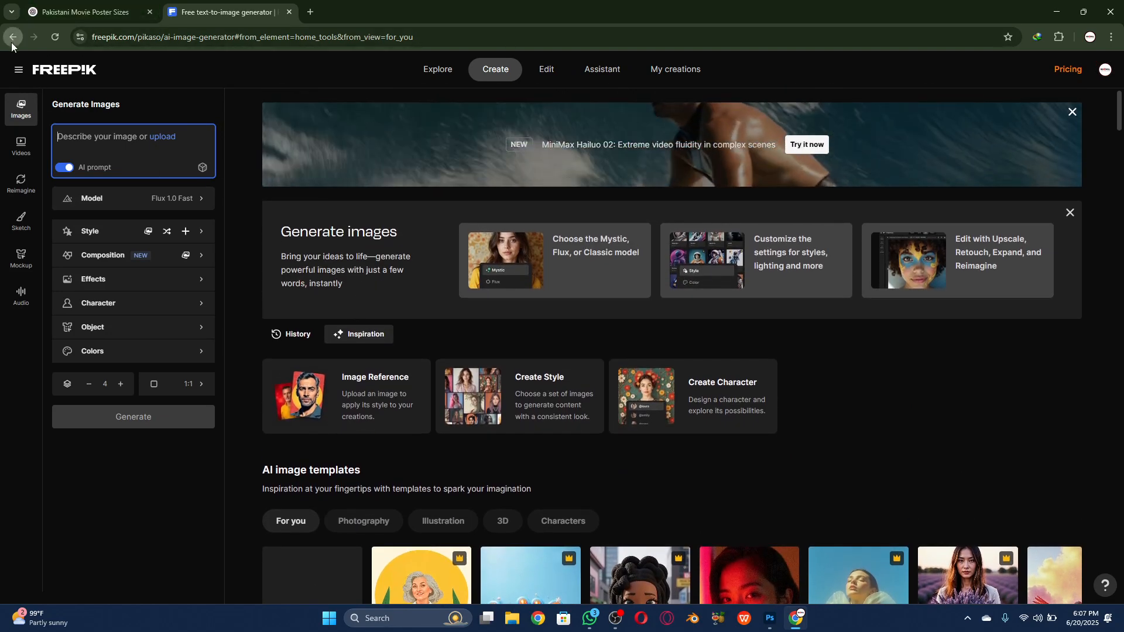
Return to the Freepik home page and open the Photos asset category
click(12, 37)
click(351, 75)
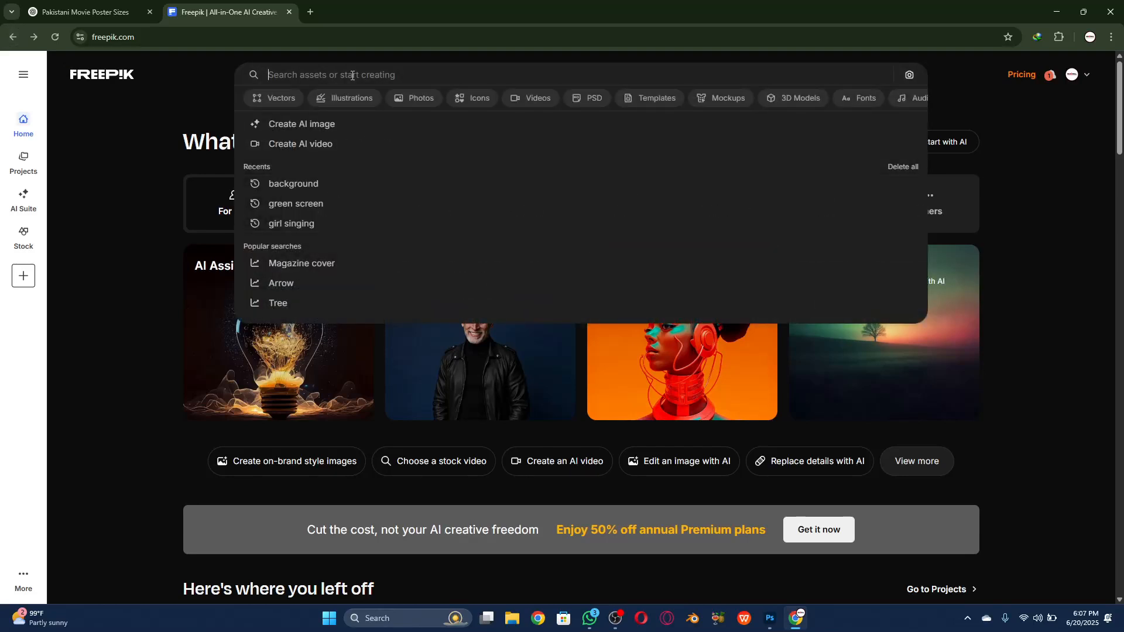
text(port)
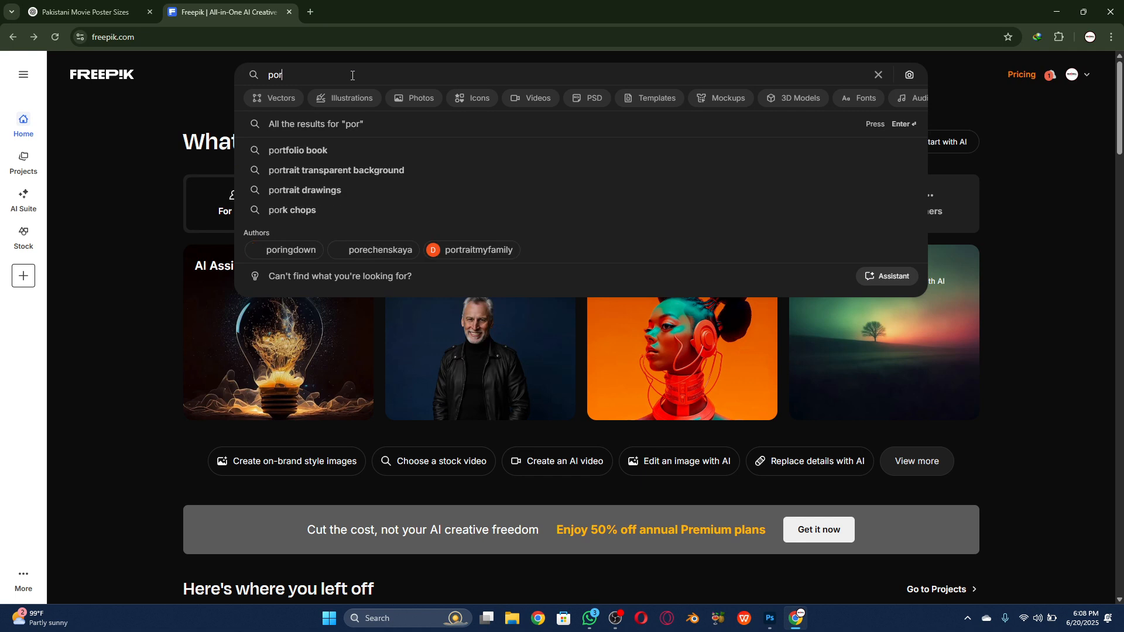
scroll(619, 474, down, 9)
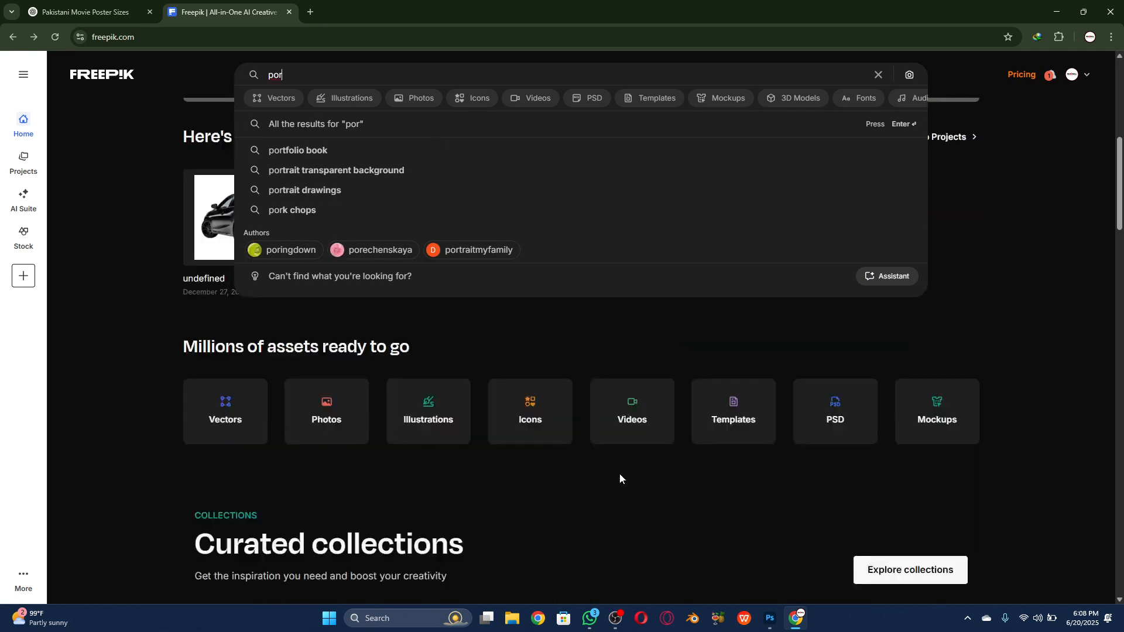
click(344, 353)
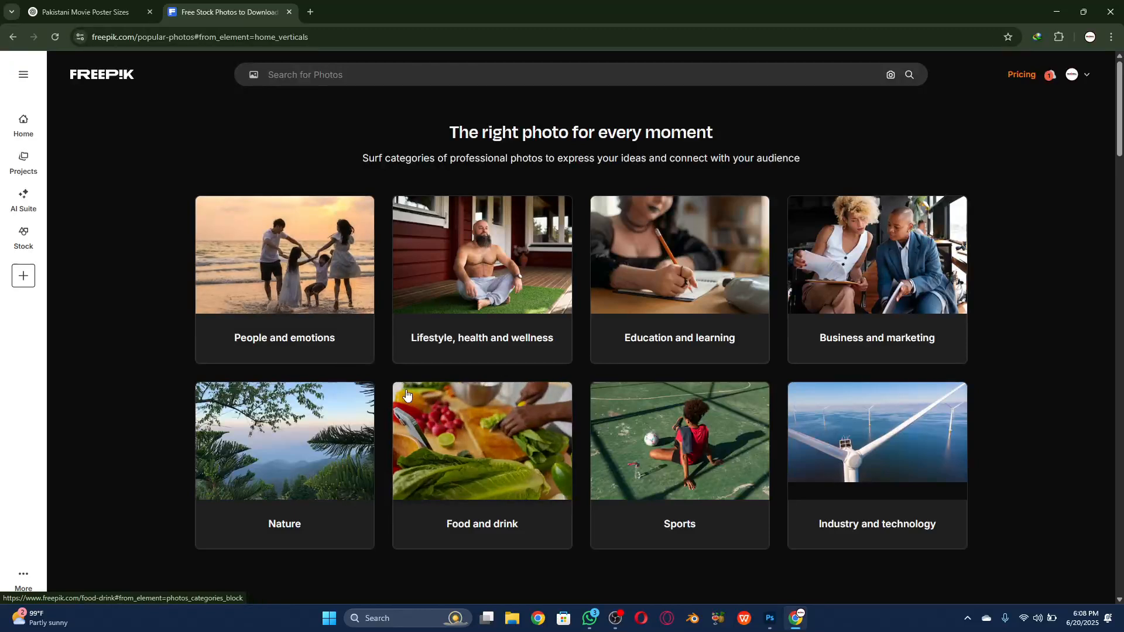
Look through the photo series and the inspiration gallery, and open the page with all collections
scroll(407, 394, down, 7)
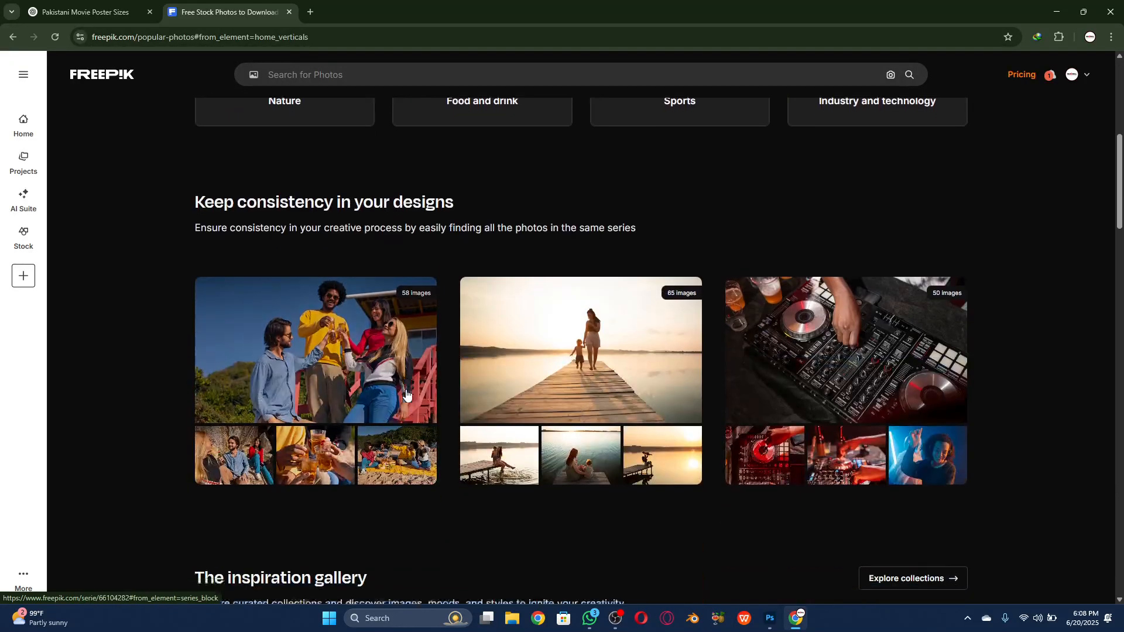
scroll(405, 394, down, 7)
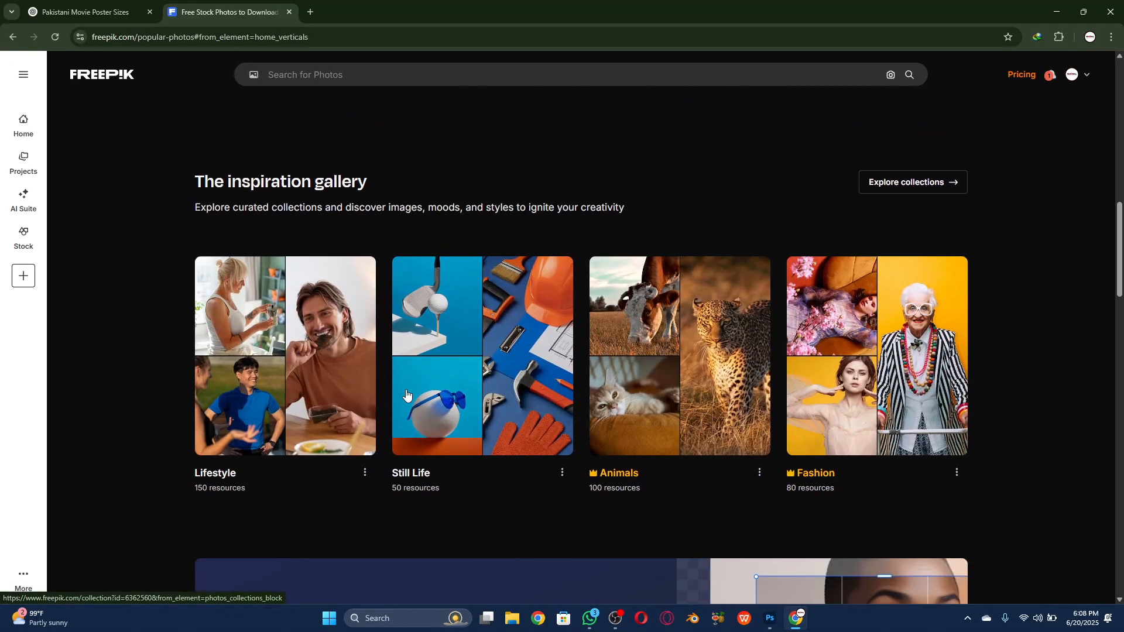
scroll(405, 393, down, 1)
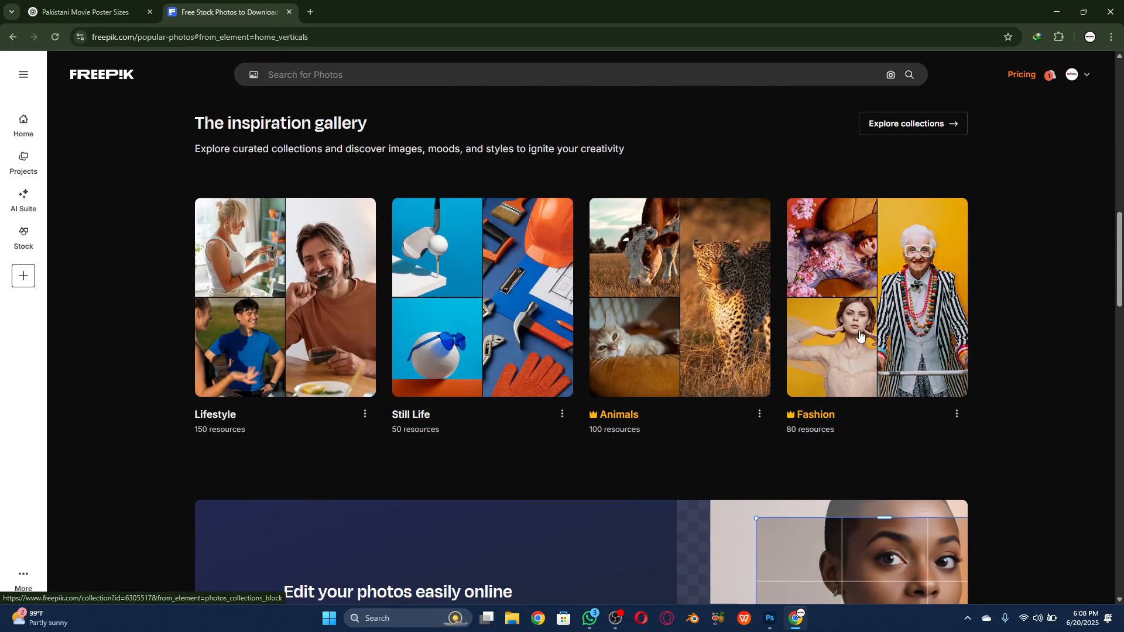
scroll(842, 374, up, 1)
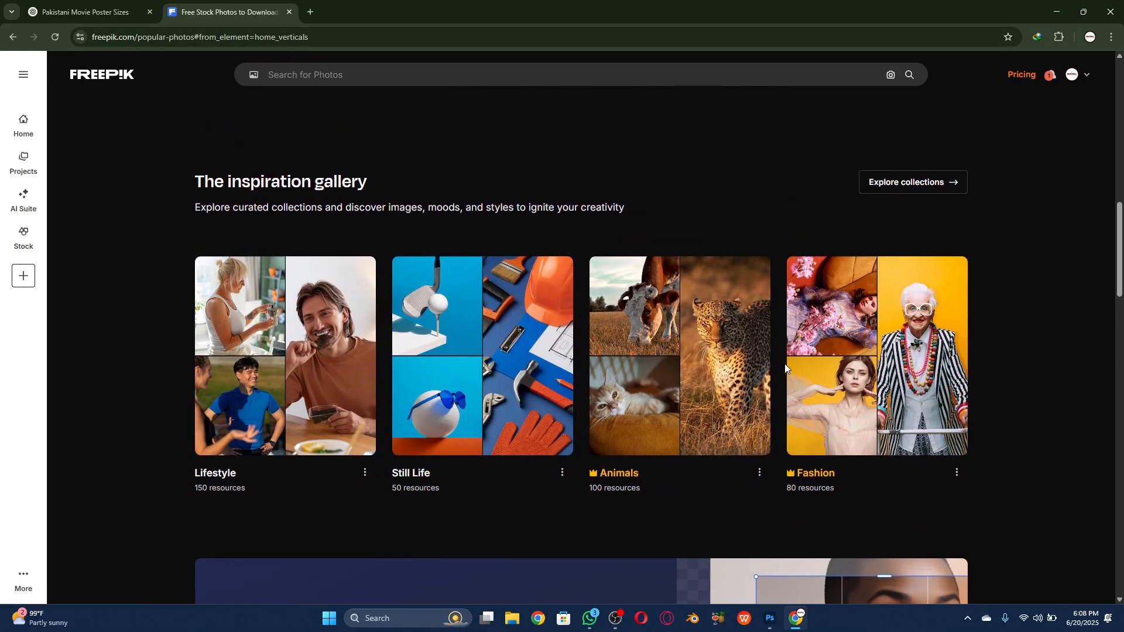
click(836, 391)
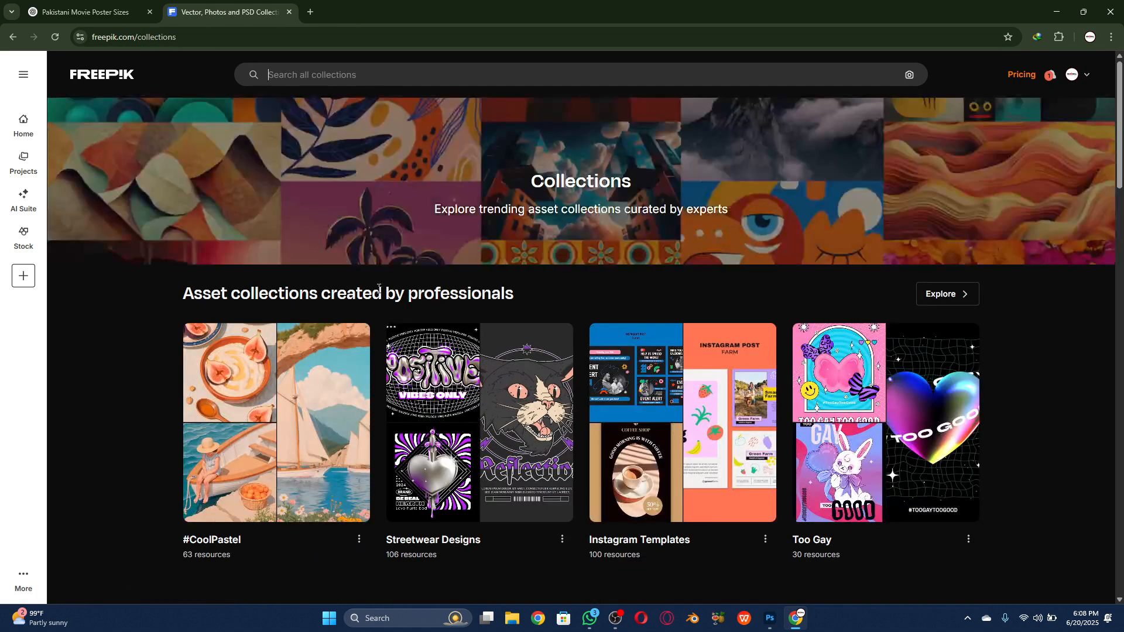
Return to the Freepik home page and search all assets for "poster"
click(124, 86)
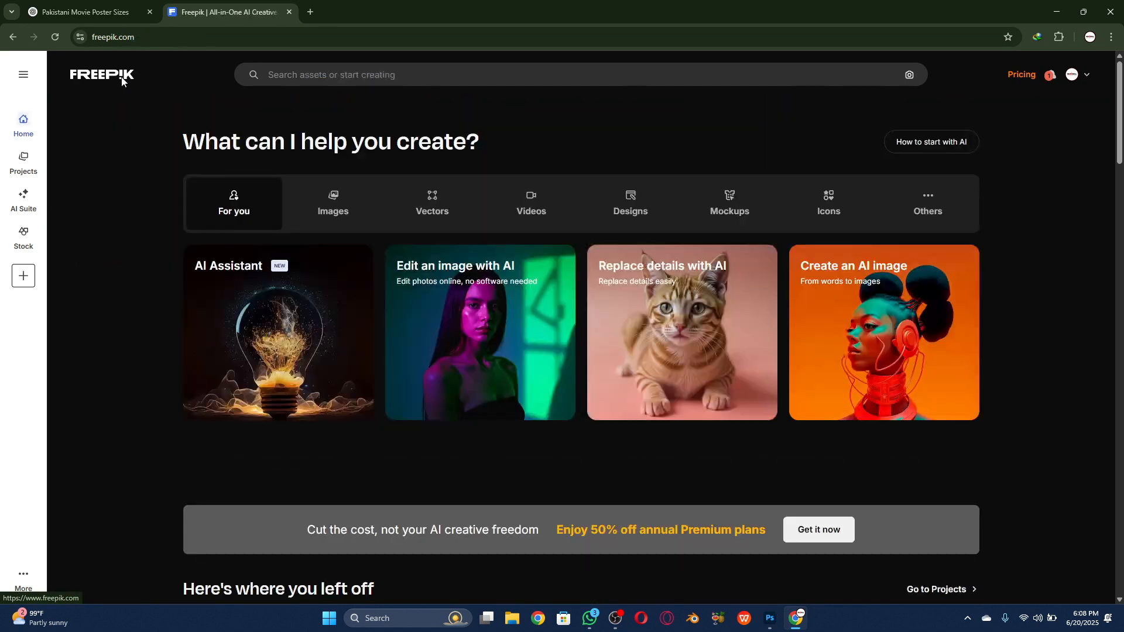
scroll(319, 290, down, 3)
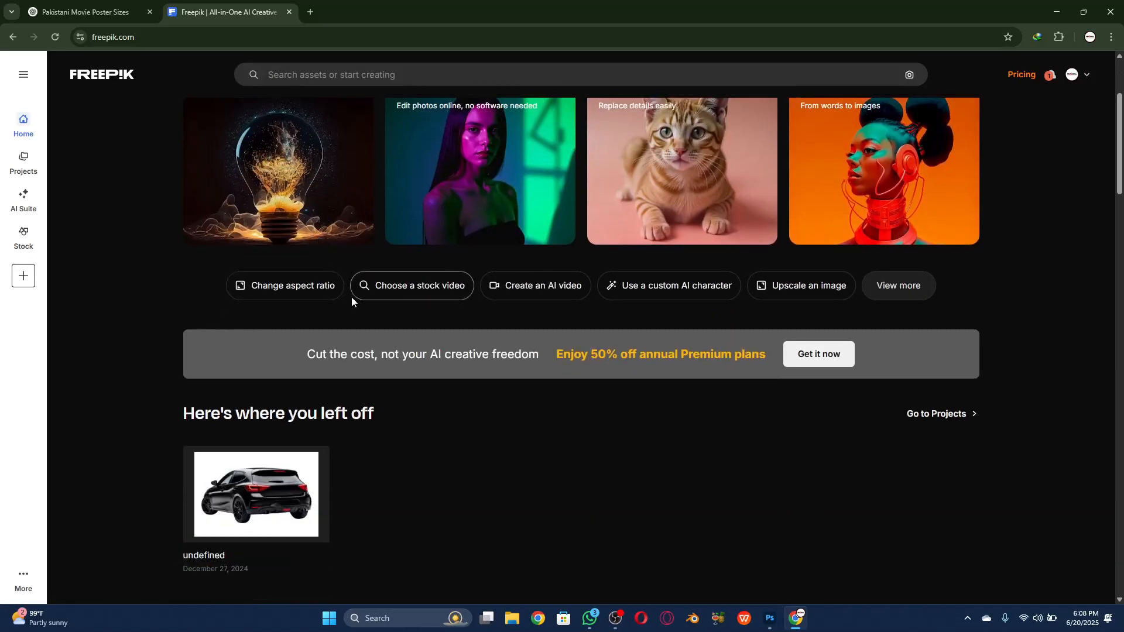
scroll(351, 297, up, 3)
click(368, 75)
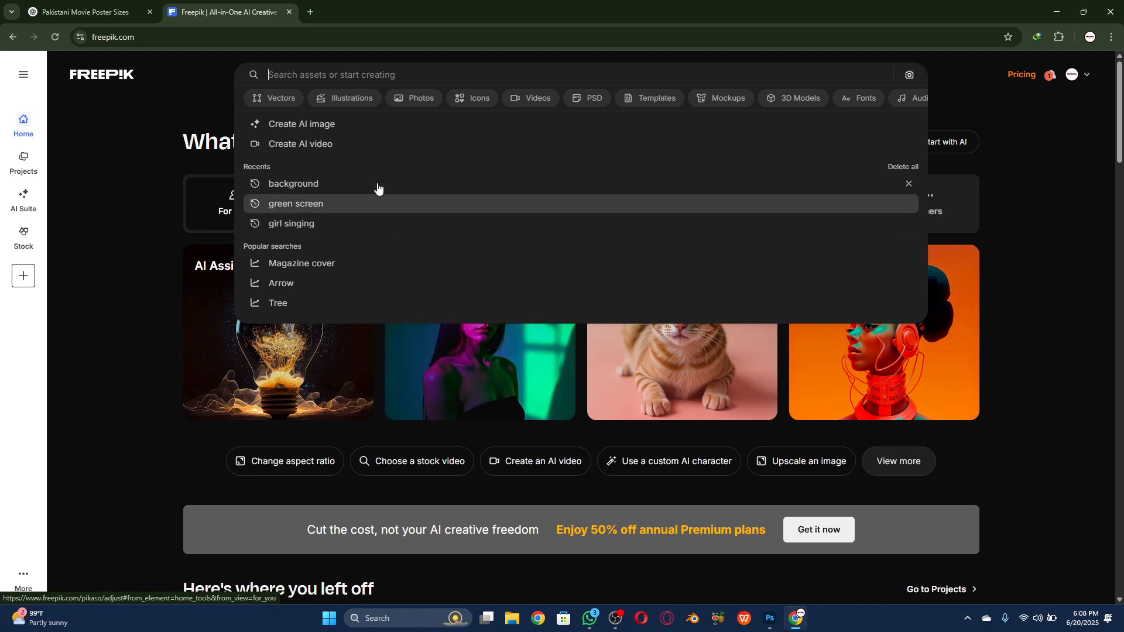
text(poster)
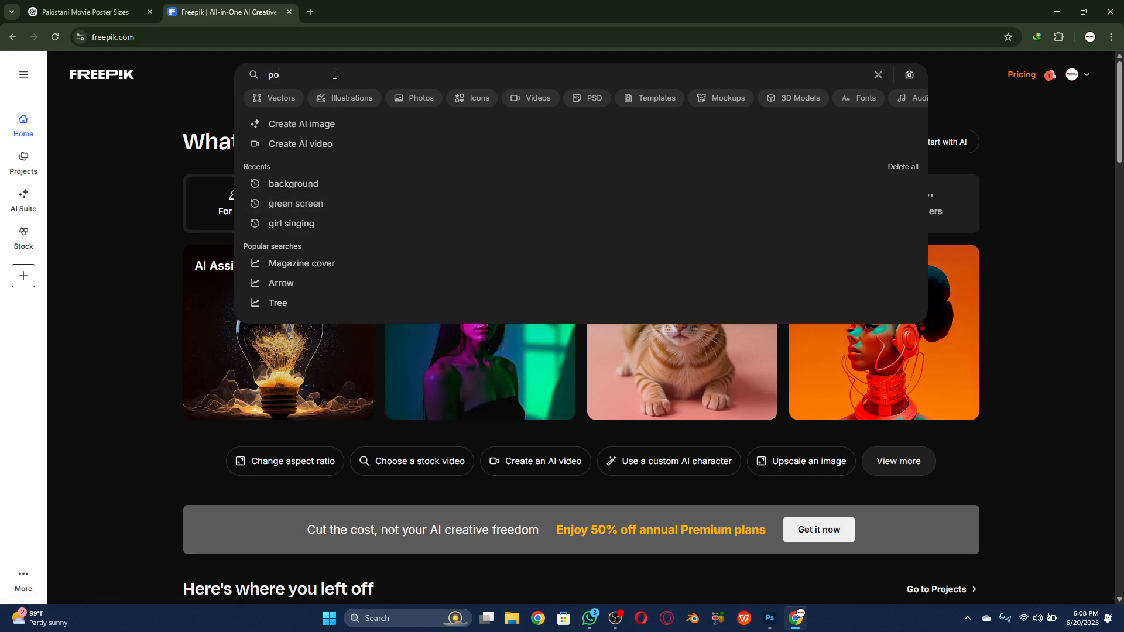
key(Return)
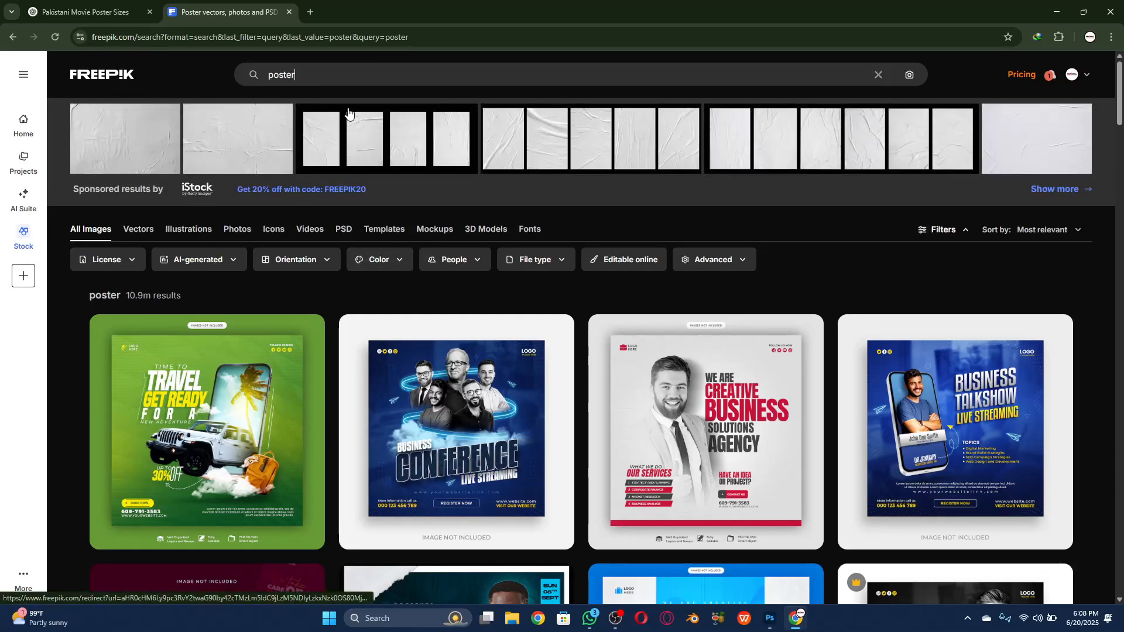
Replace the search term with "female" and look through the resulting images for a suitable poster character
drag(329, 75, 252, 75)
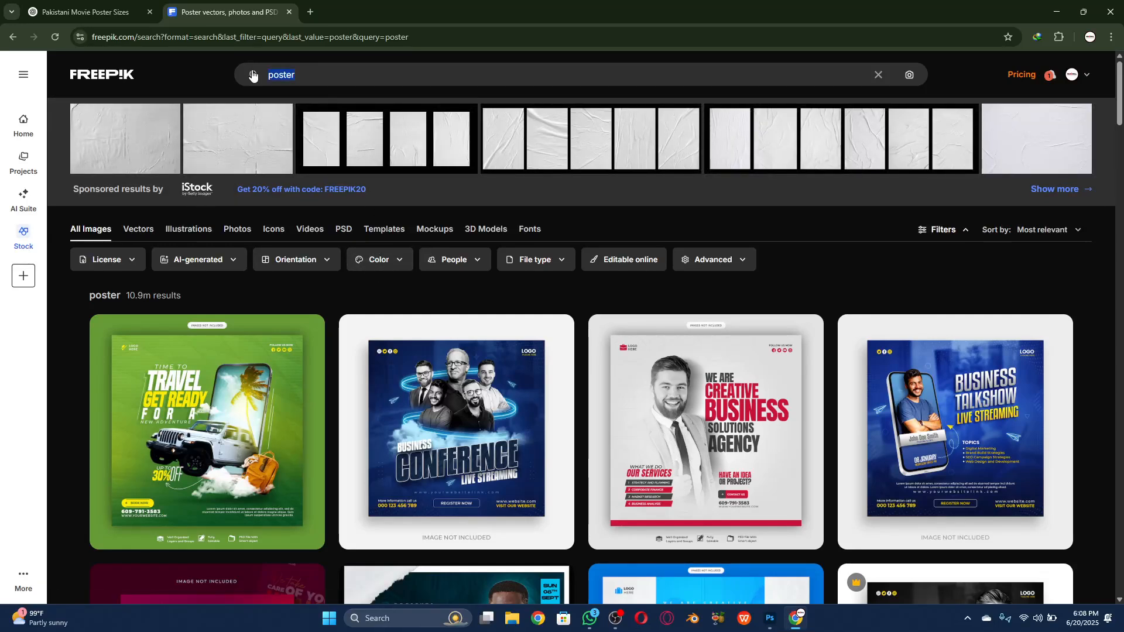
text(female)
key(Return)
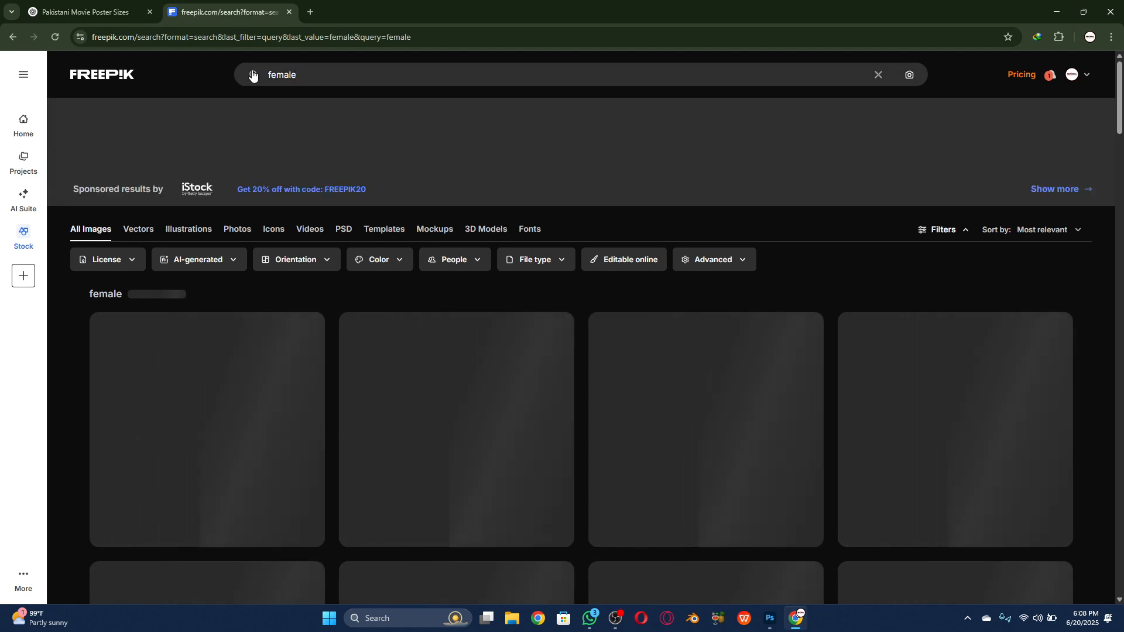
scroll(318, 233, down, 2)
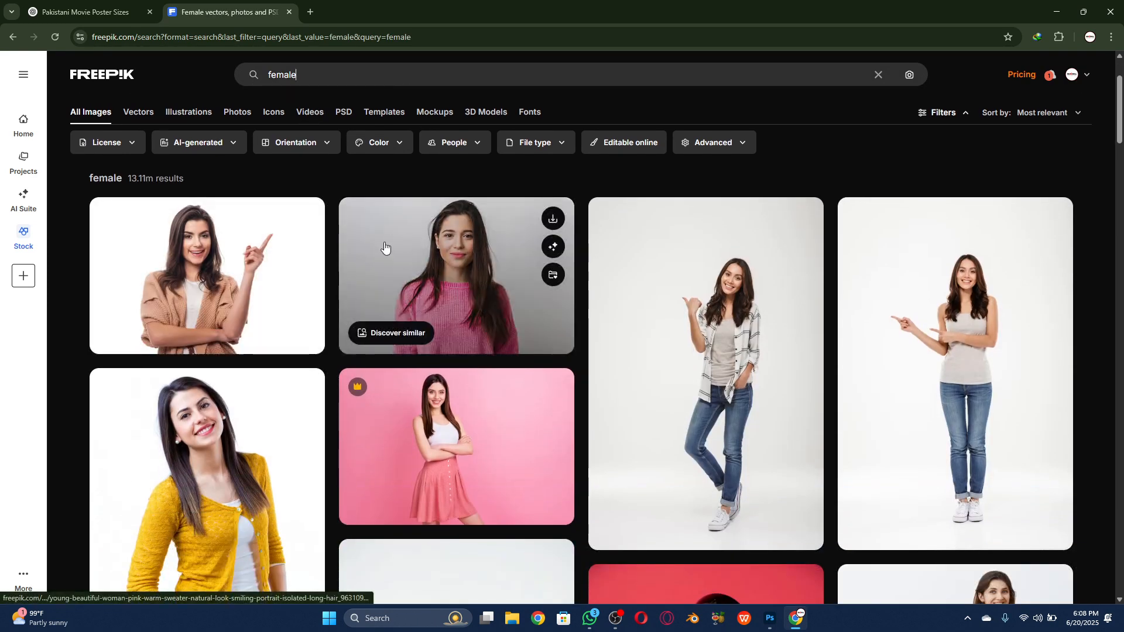
scroll(381, 245, down, 6)
scroll(381, 248, down, 5)
scroll(381, 248, up, 2)
scroll(381, 248, down, 3)
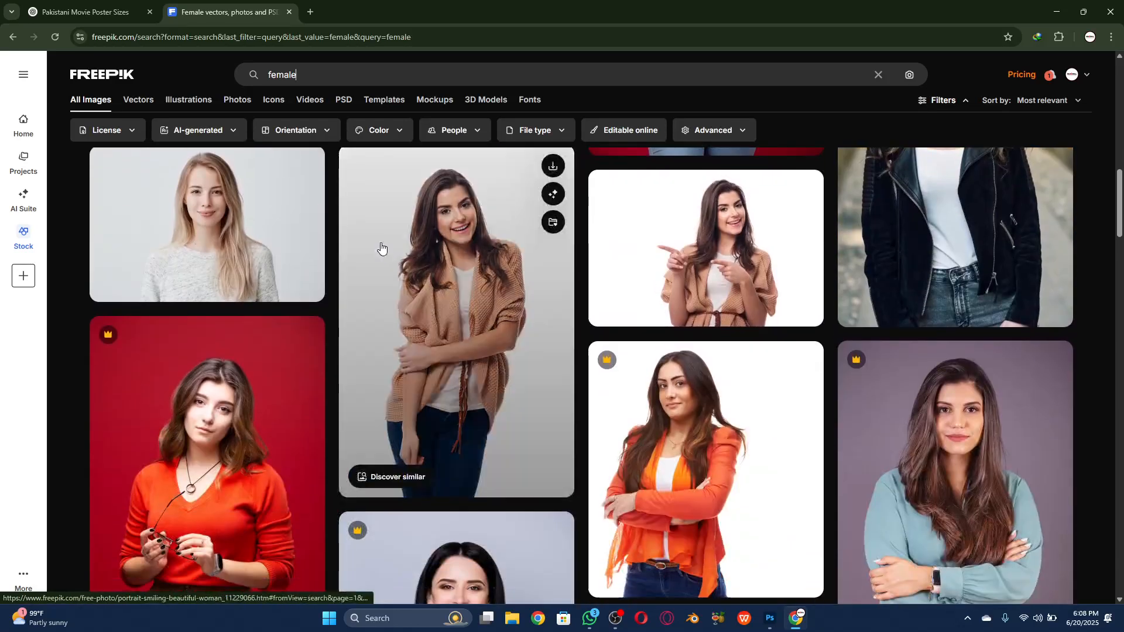
scroll(381, 248, down, 5)
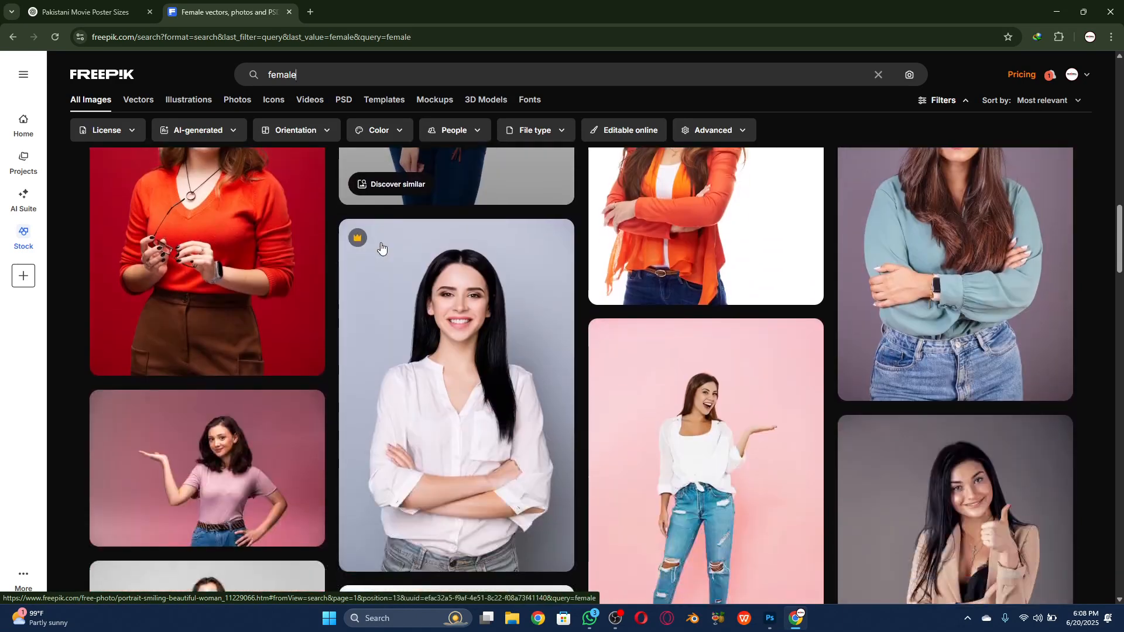
scroll(382, 248, up, 10)
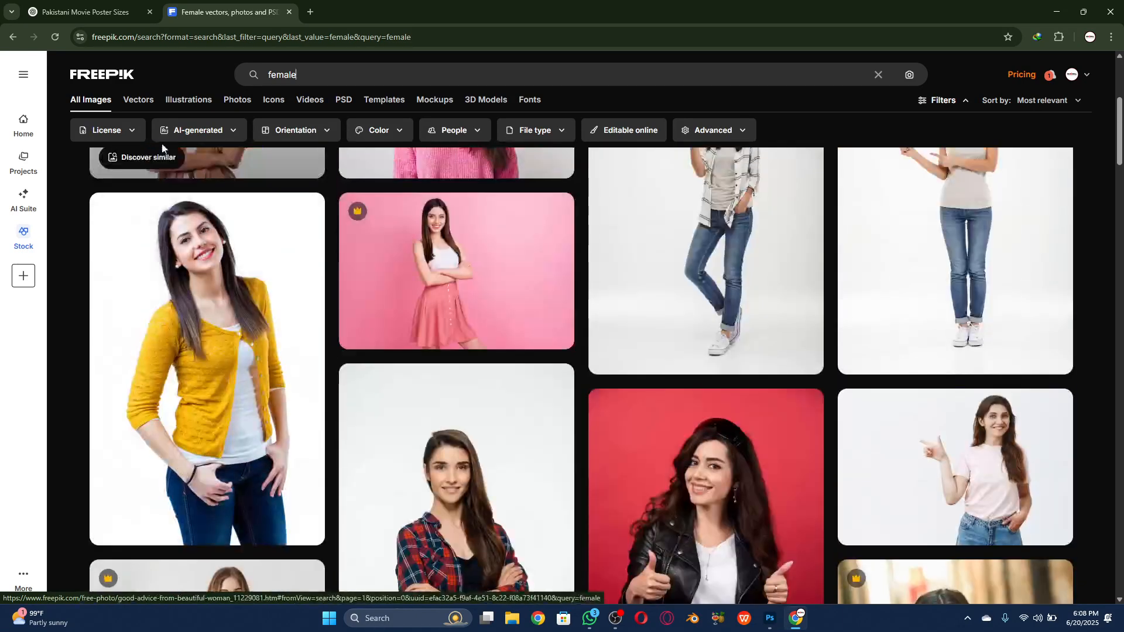
Filter the "female" results to the Free license and look through the remaining images
click(129, 132)
click(115, 160)
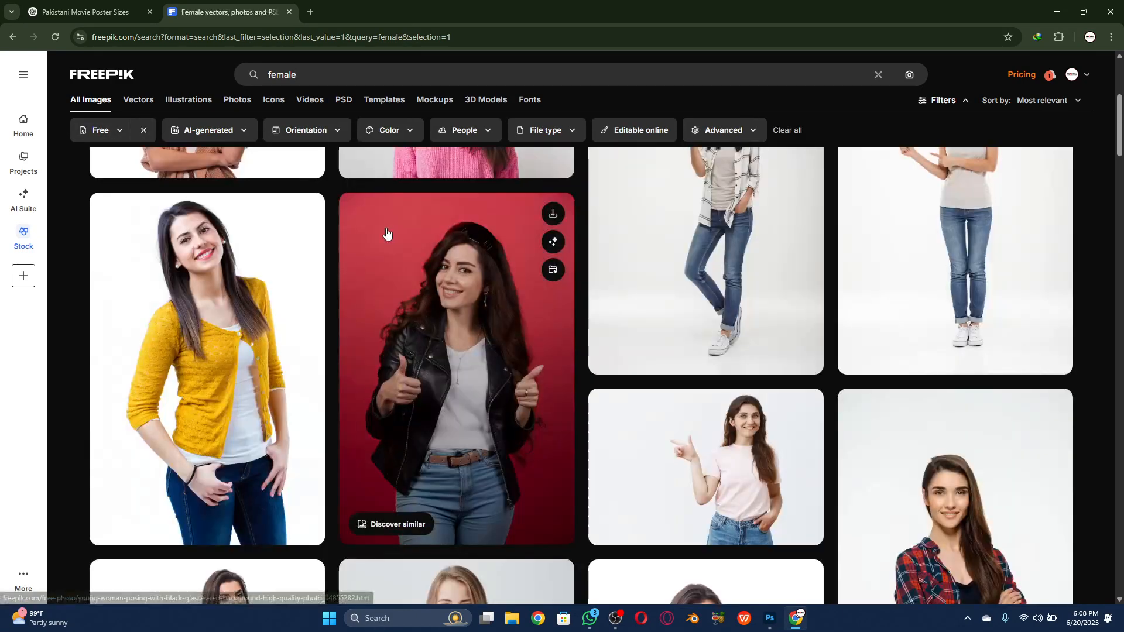
scroll(369, 271, up, 5)
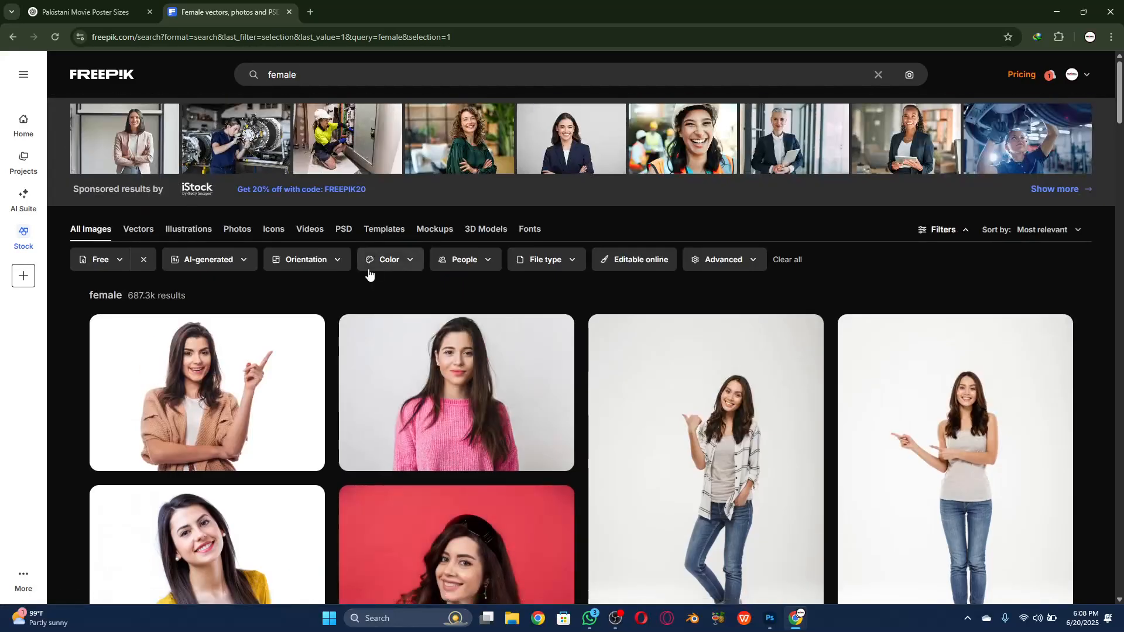
scroll(369, 273, down, 6)
scroll(369, 272, down, 8)
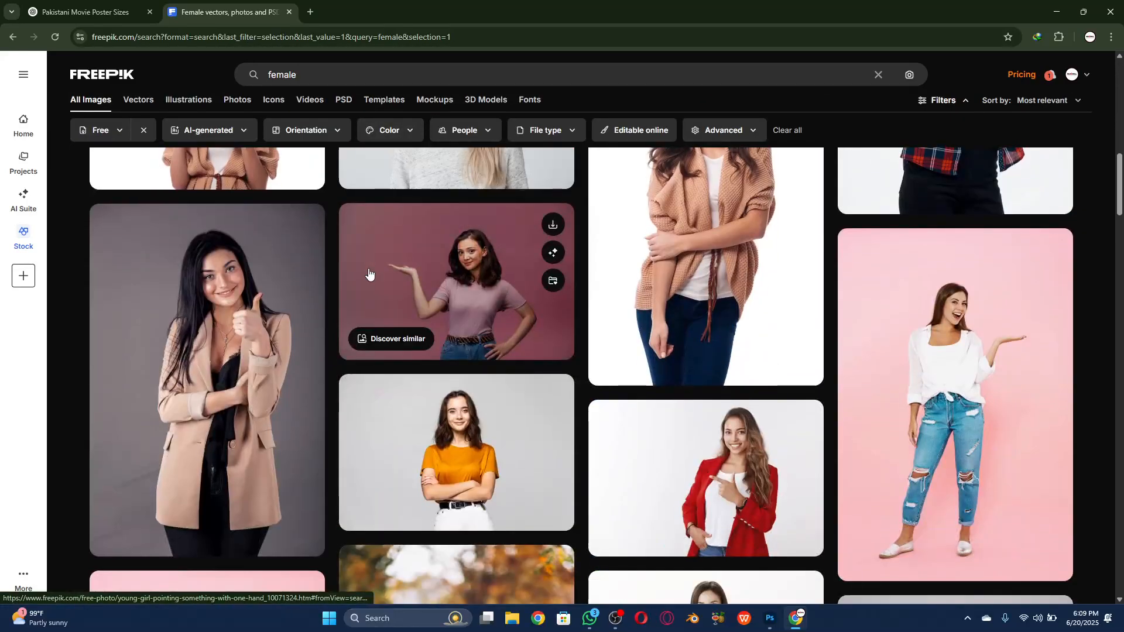
scroll(369, 272, down, 10)
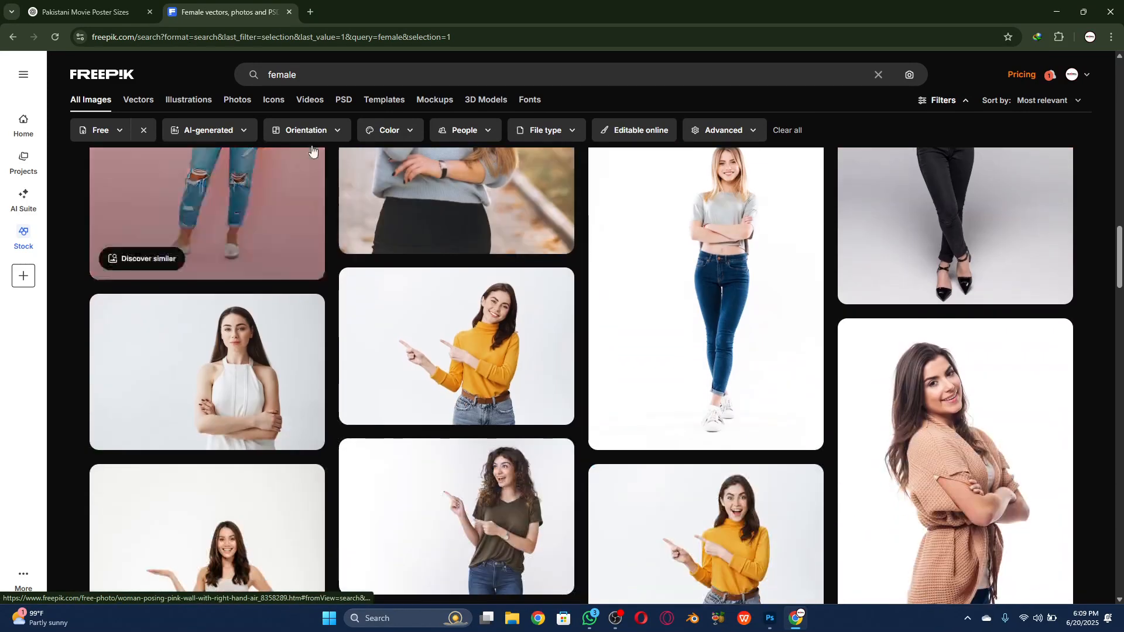
Search the Free-licensed images for "action hero" and look through the results for a poster character
drag(326, 75, 214, 66)
text(a)
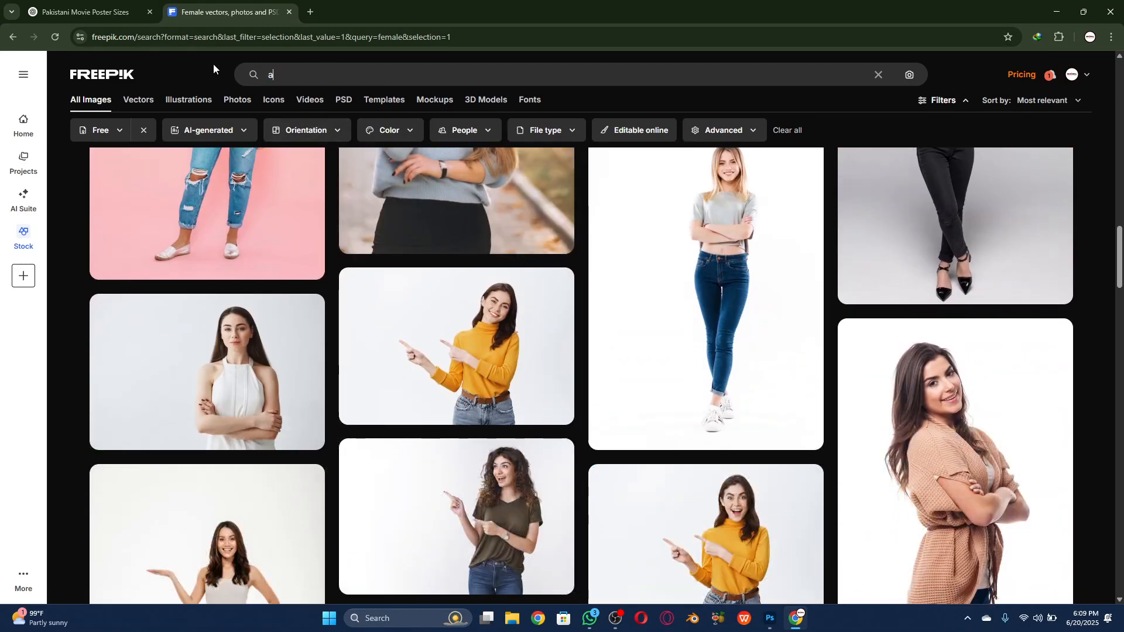
text(ction hero)
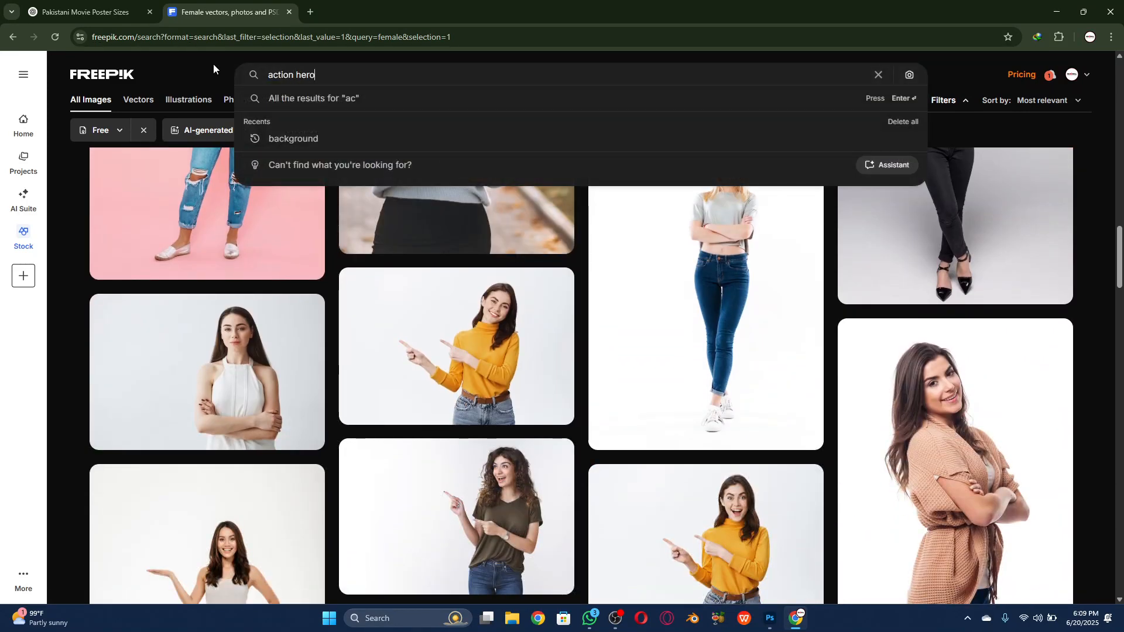
key(Return)
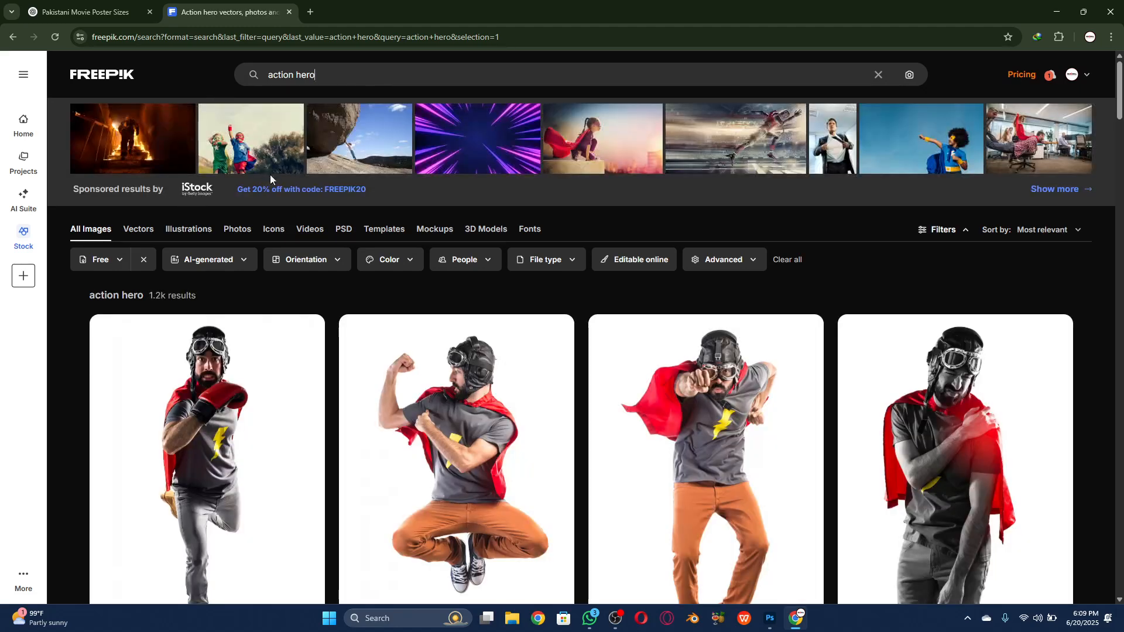
scroll(498, 244, down, 8)
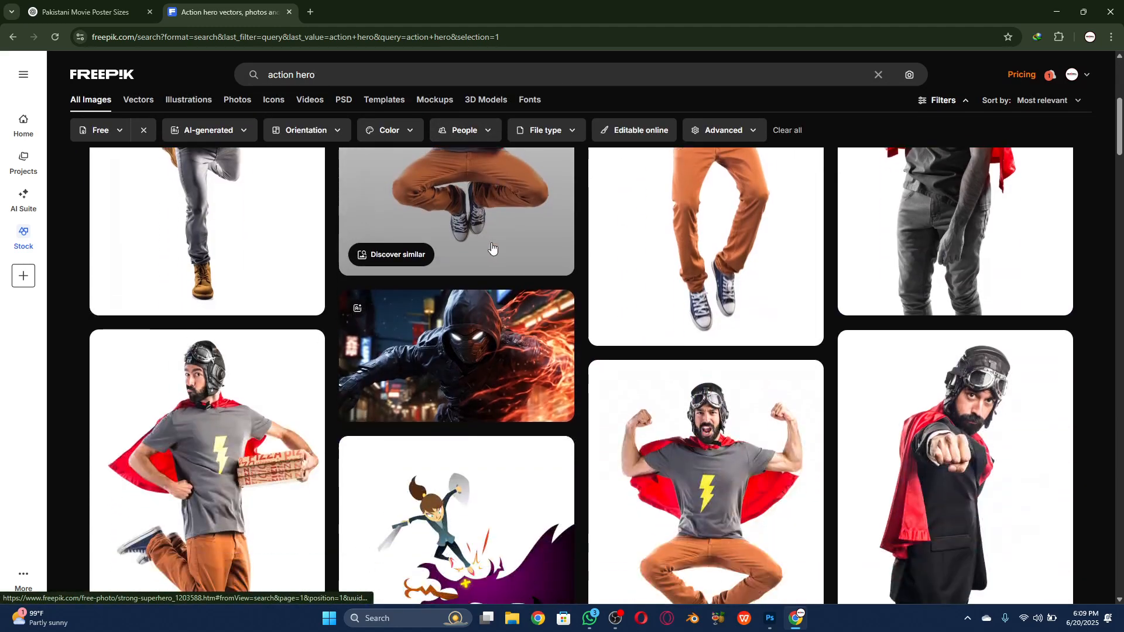
scroll(490, 245, down, 5)
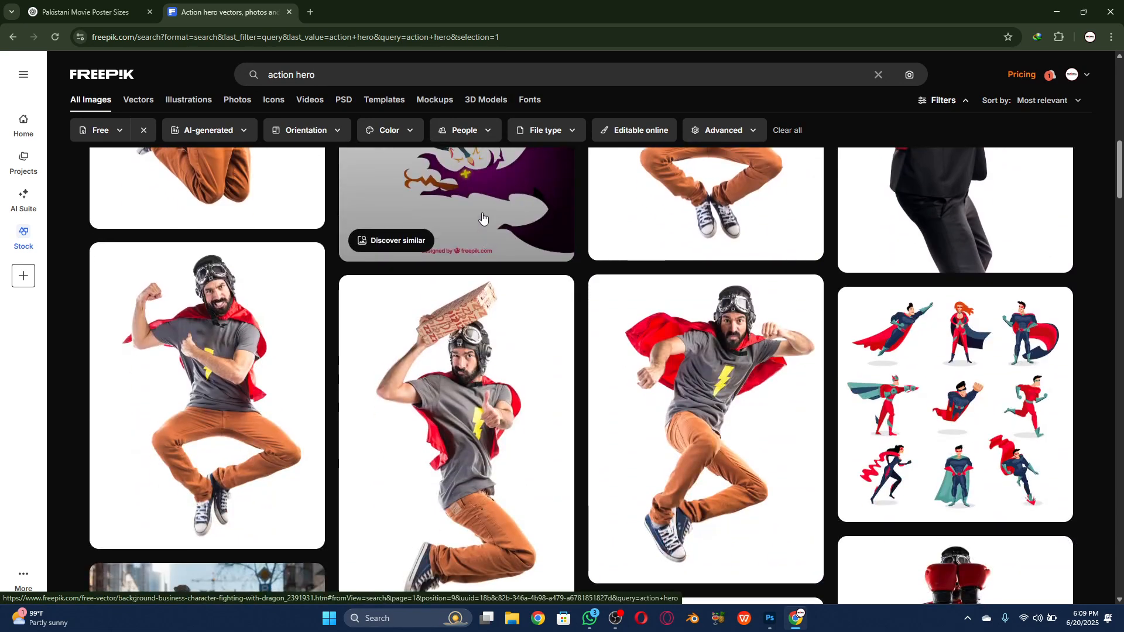
Switch to Photoshop and check the poster document's image size without changing it
click(768, 620)
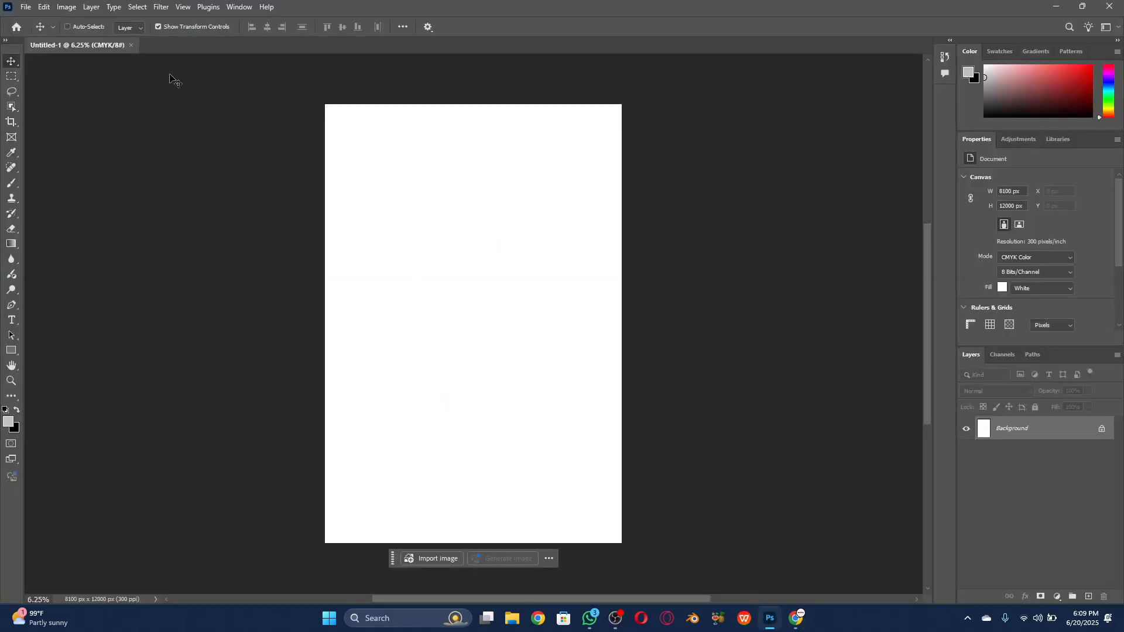
click(68, 7)
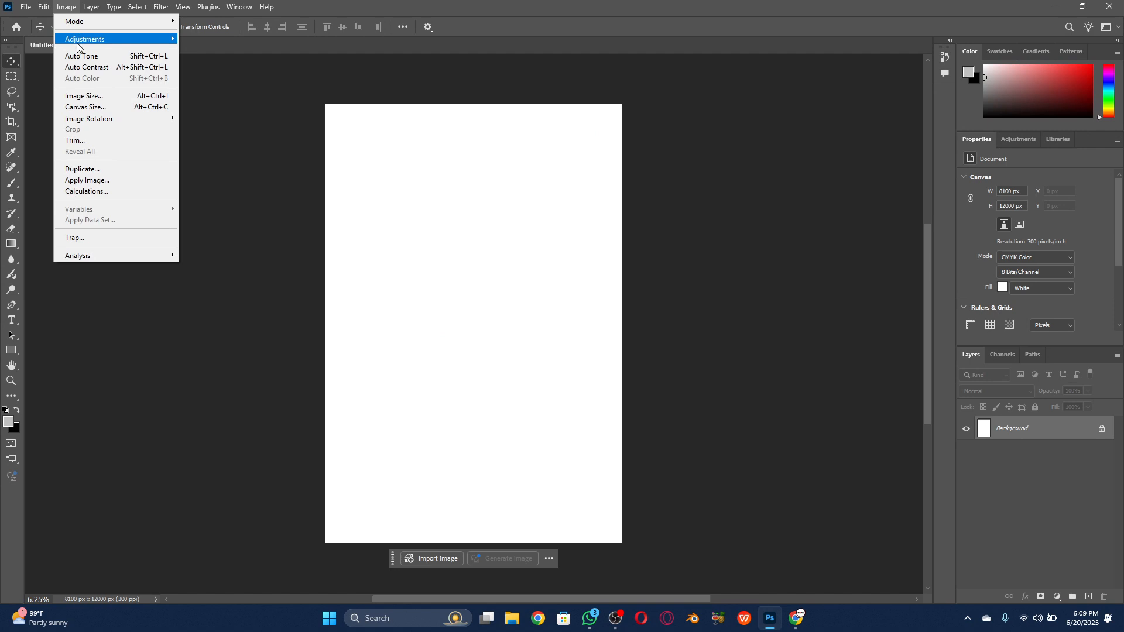
click(81, 95)
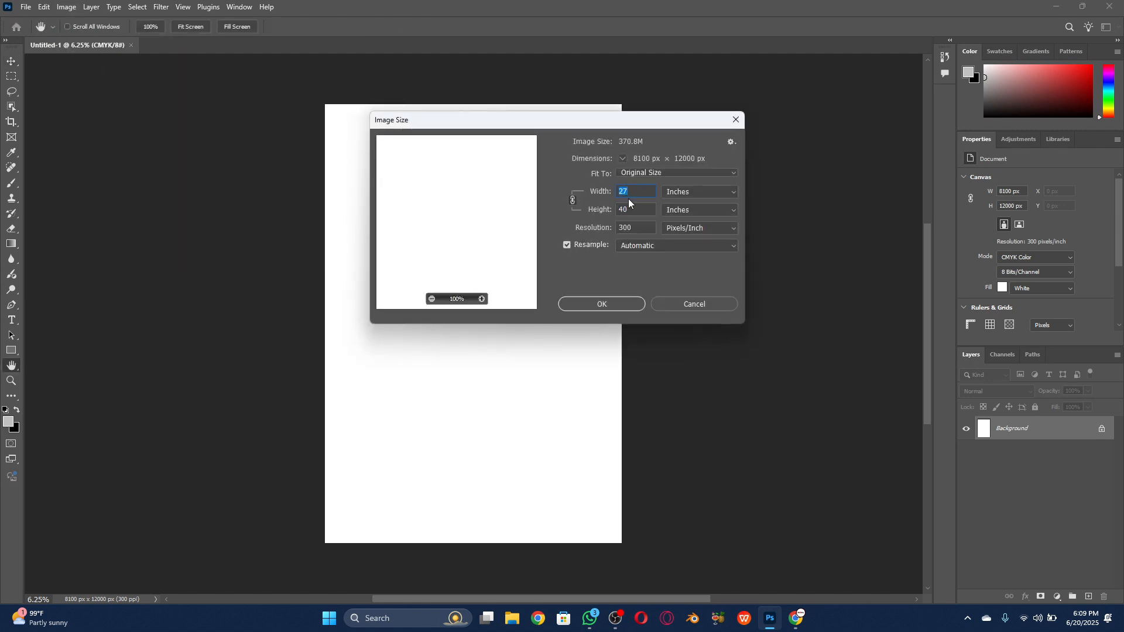
click(684, 304)
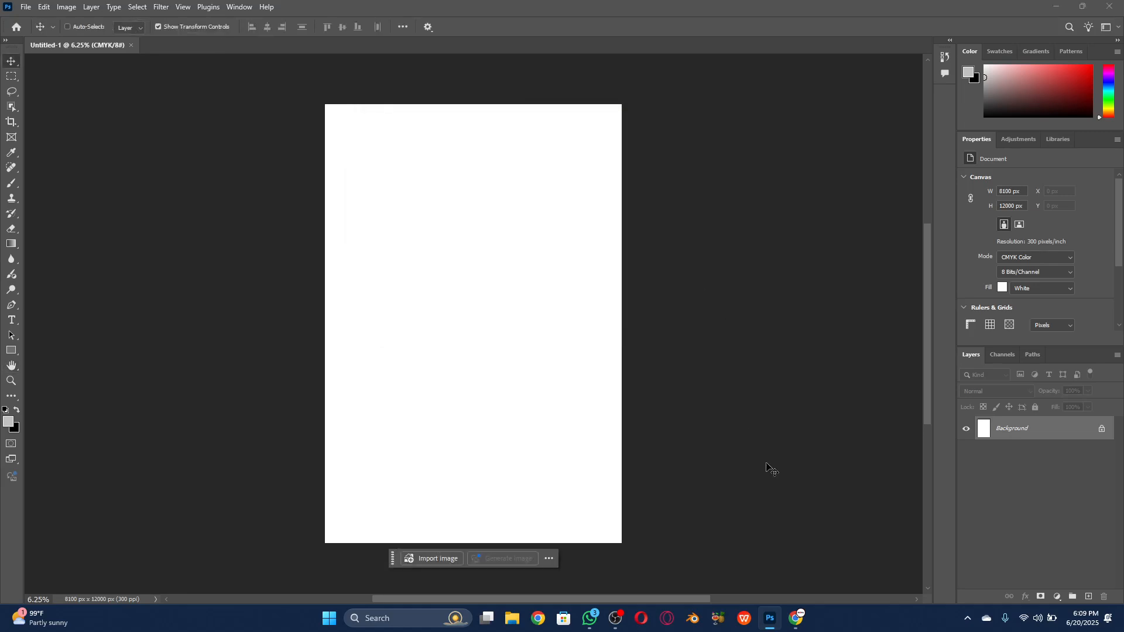
Return to the Freepik results in the browser and download the photo "Superhero giving a punch"
click(796, 618)
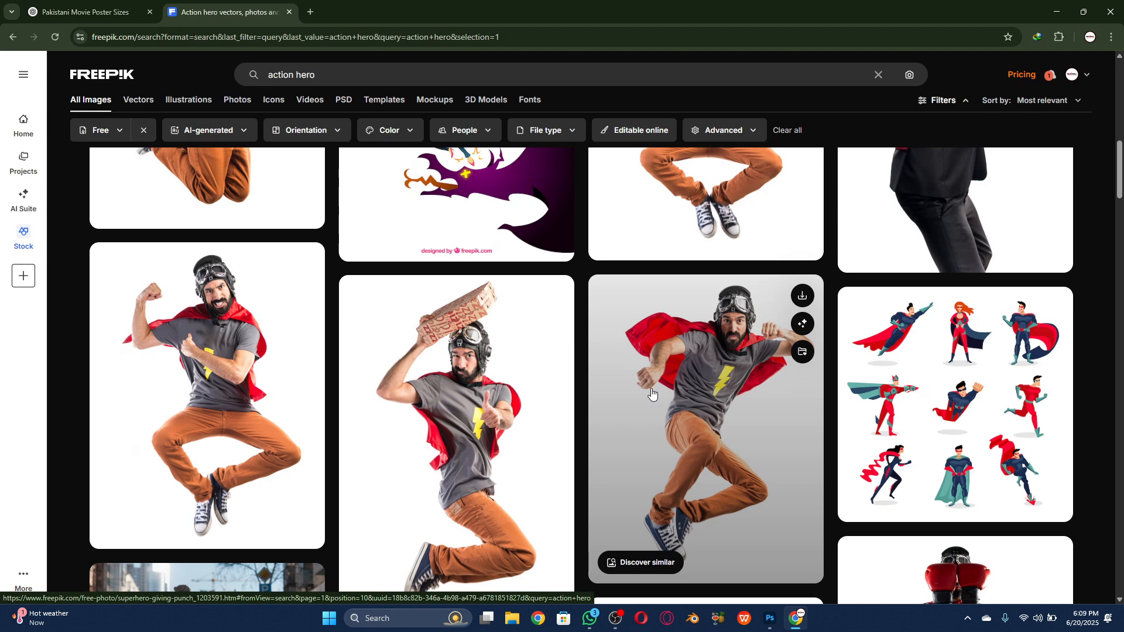
click(711, 405)
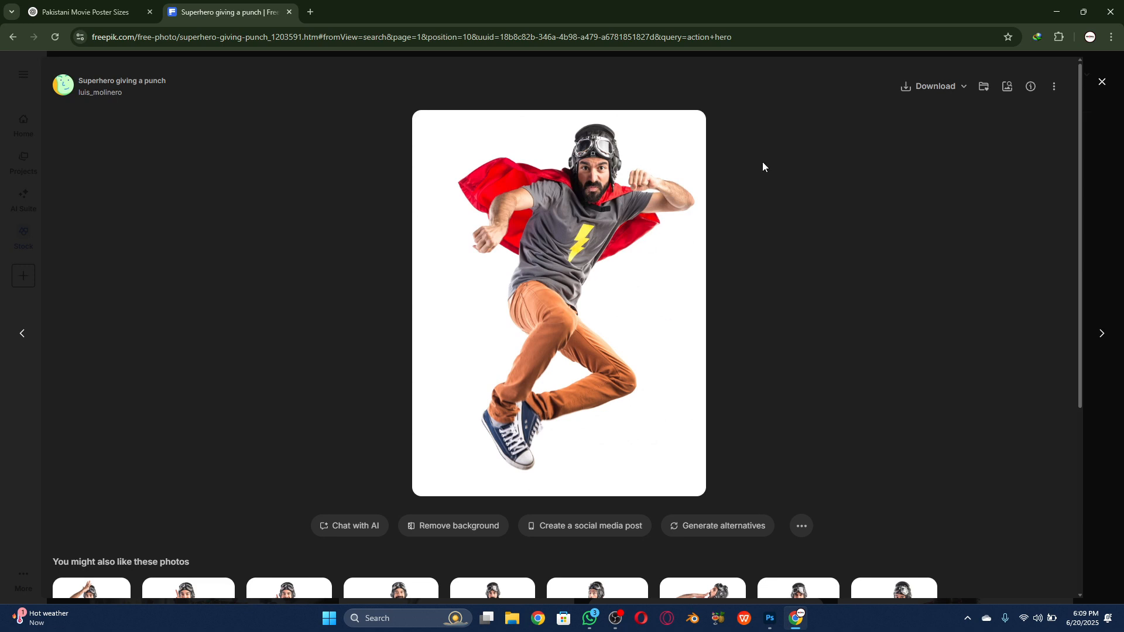
click(950, 96)
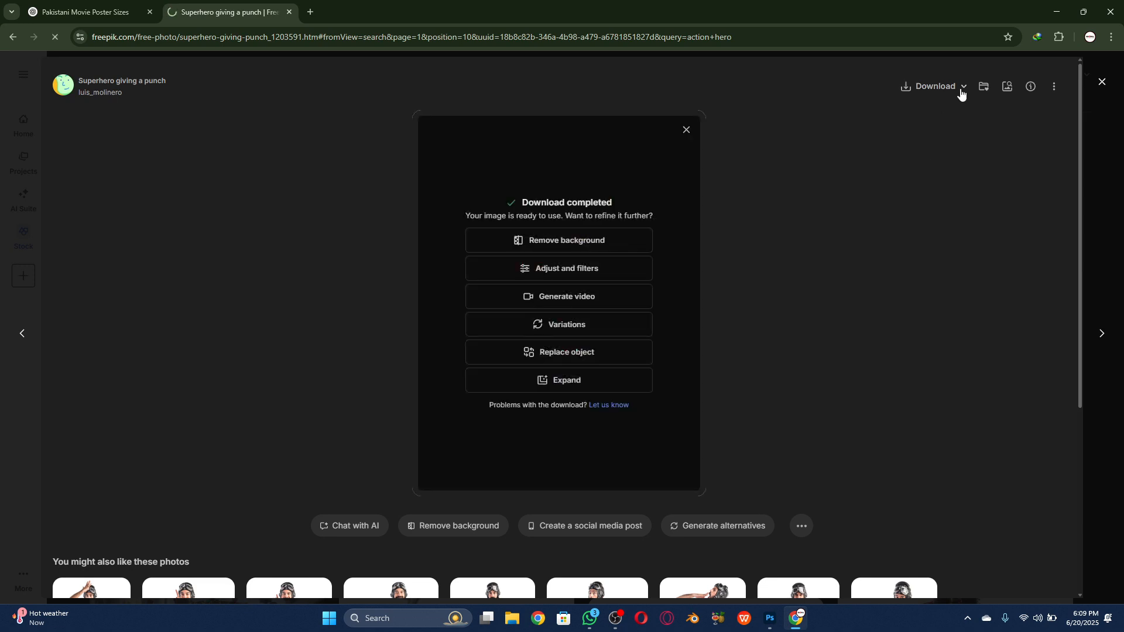
click(963, 94)
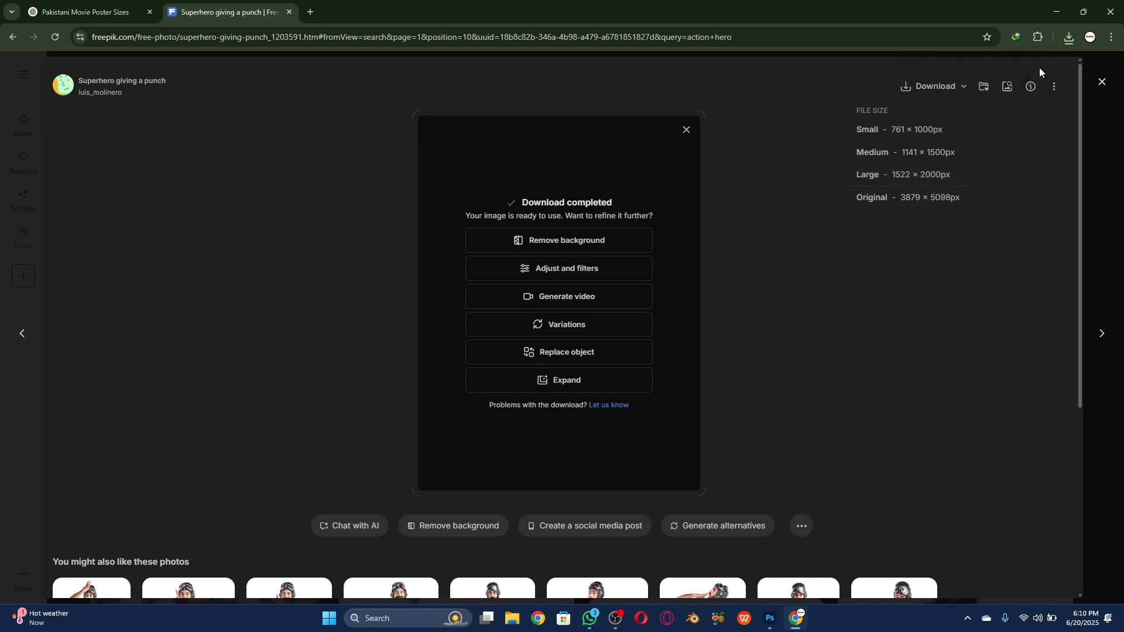
Show the downloaded superhero-giving-punch (1) file in its folder and transfer it to the Desktop
click(1067, 38)
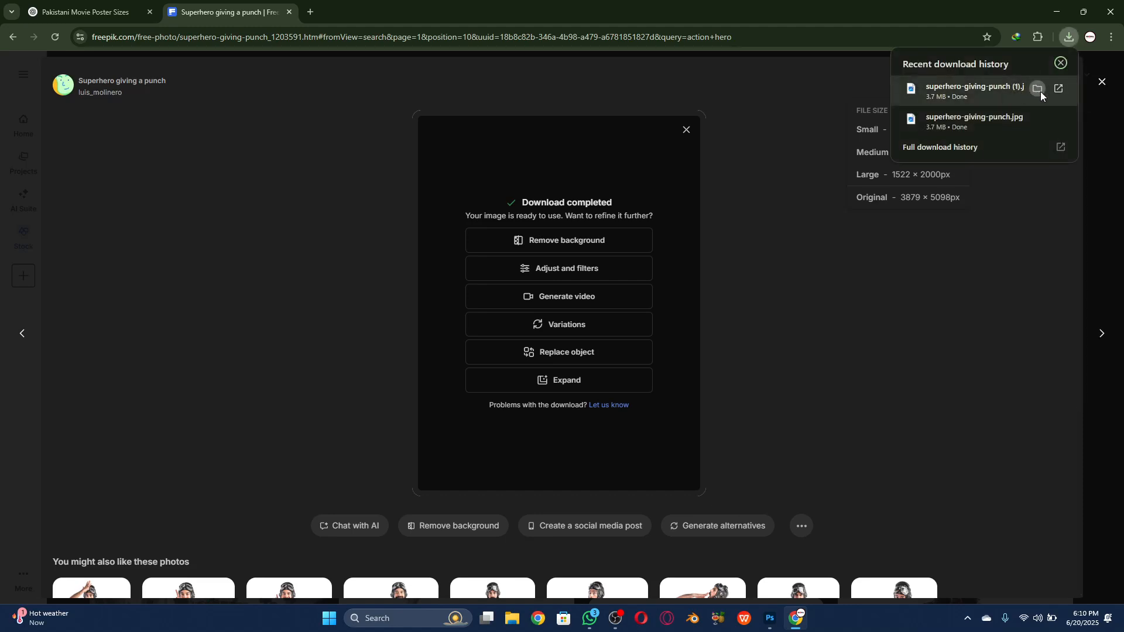
click(1038, 89)
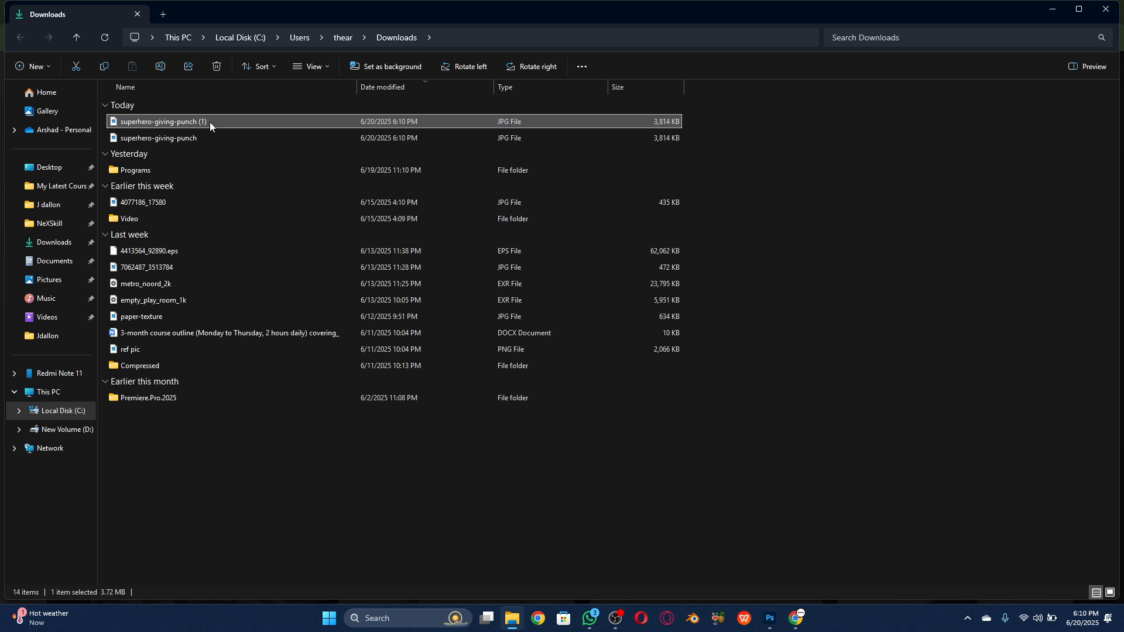
right_click(210, 121)
key(Escape)
click(49, 167)
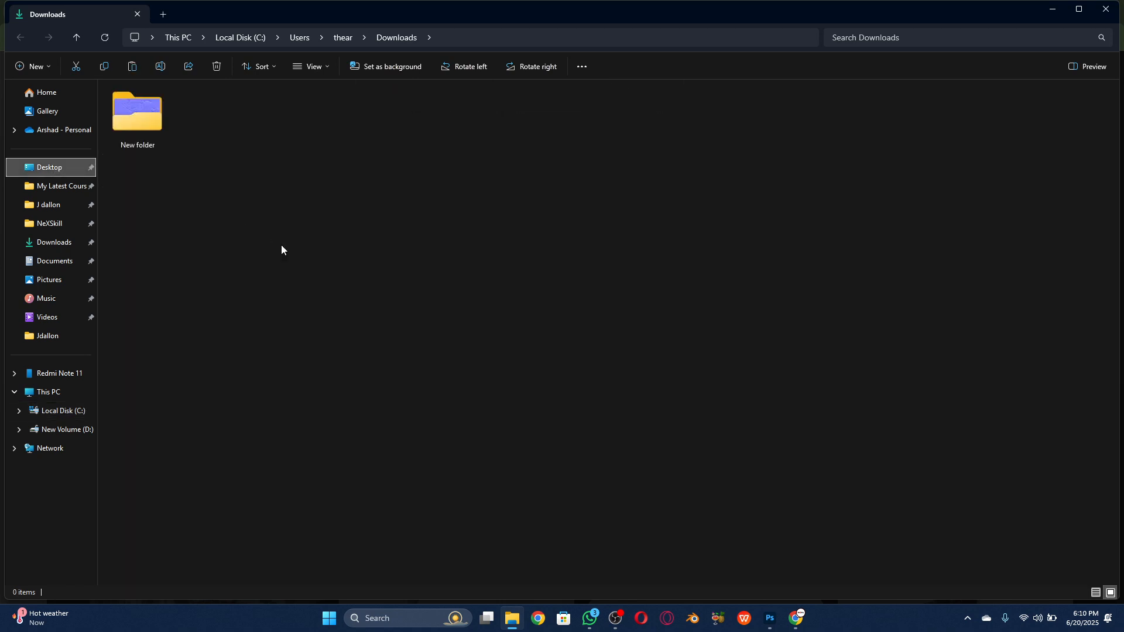
right_click(307, 262)
click(325, 282)
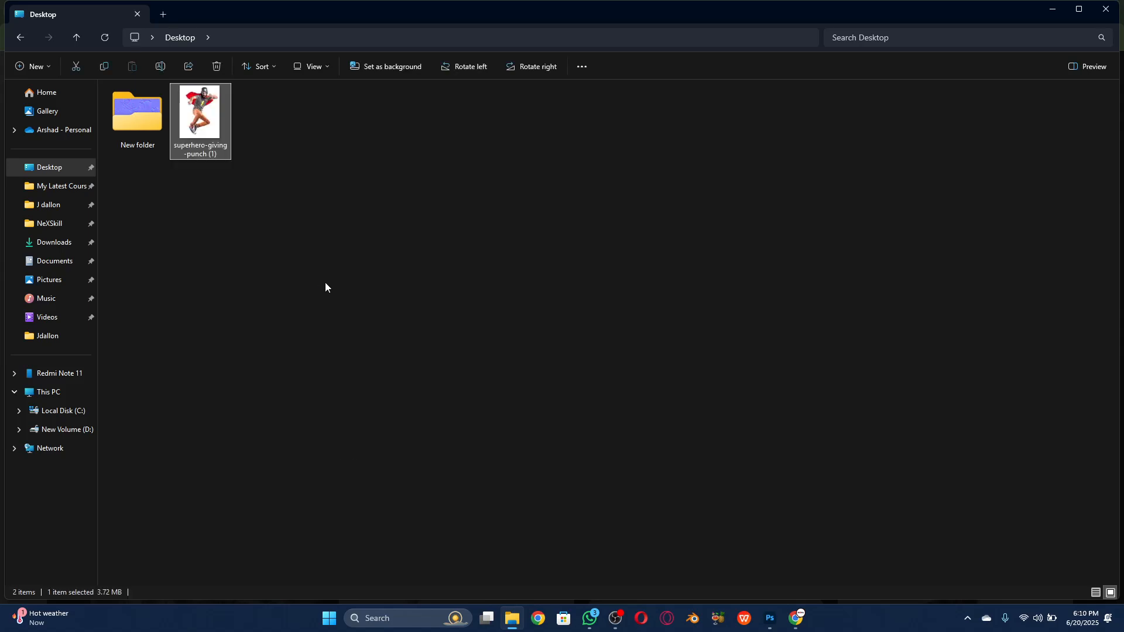
Switch back to the browser, close the superhero photo's preview and put the browser window away
click(796, 626)
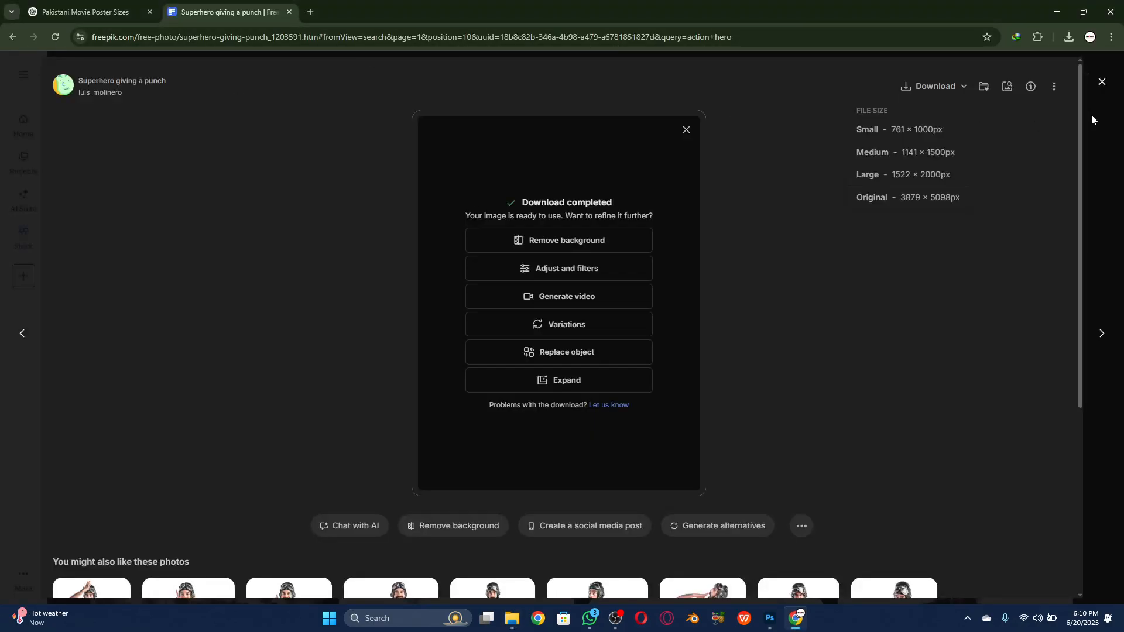
click(1102, 82)
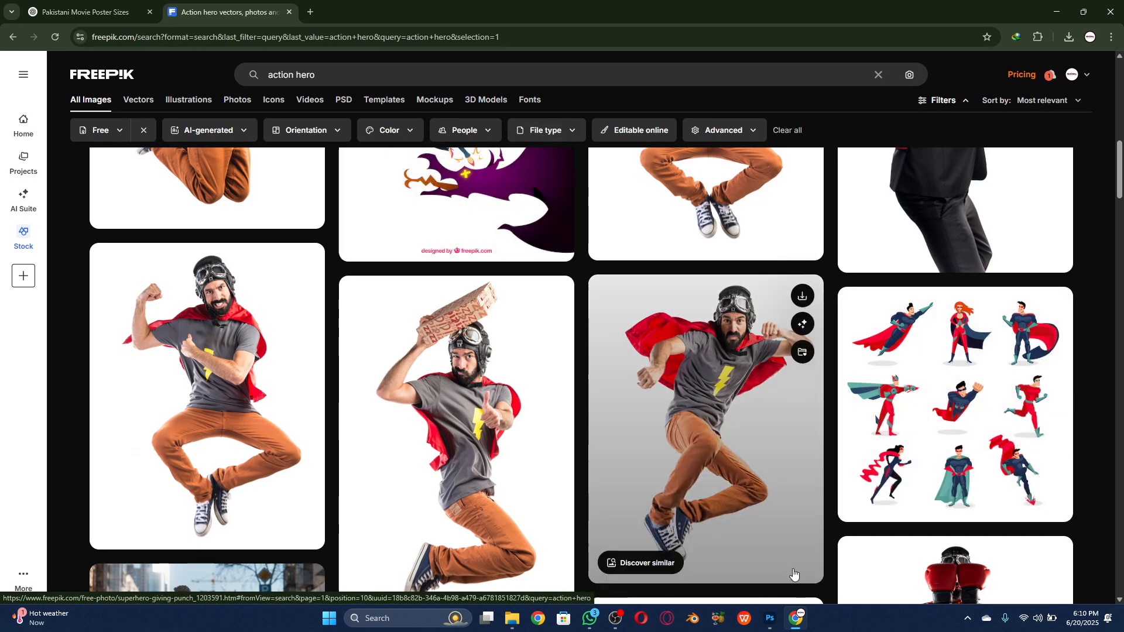
click(796, 618)
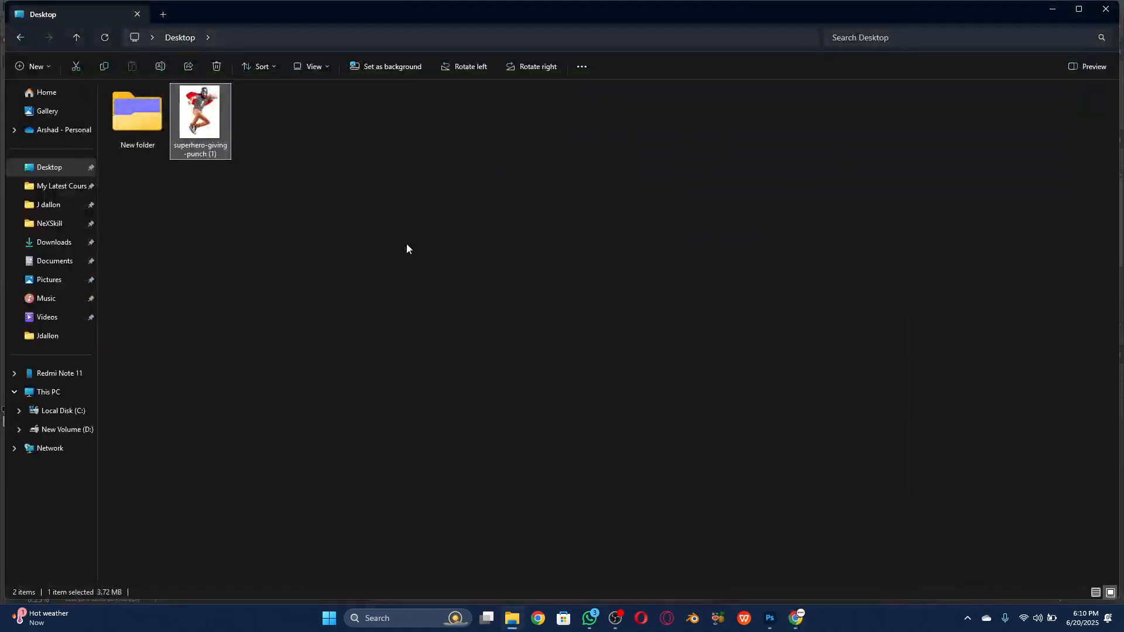
Open superhero-giving-punch (1).jpg from the Desktop in Photoshop and convert its background into a regular layer named Layer 0
click(770, 618)
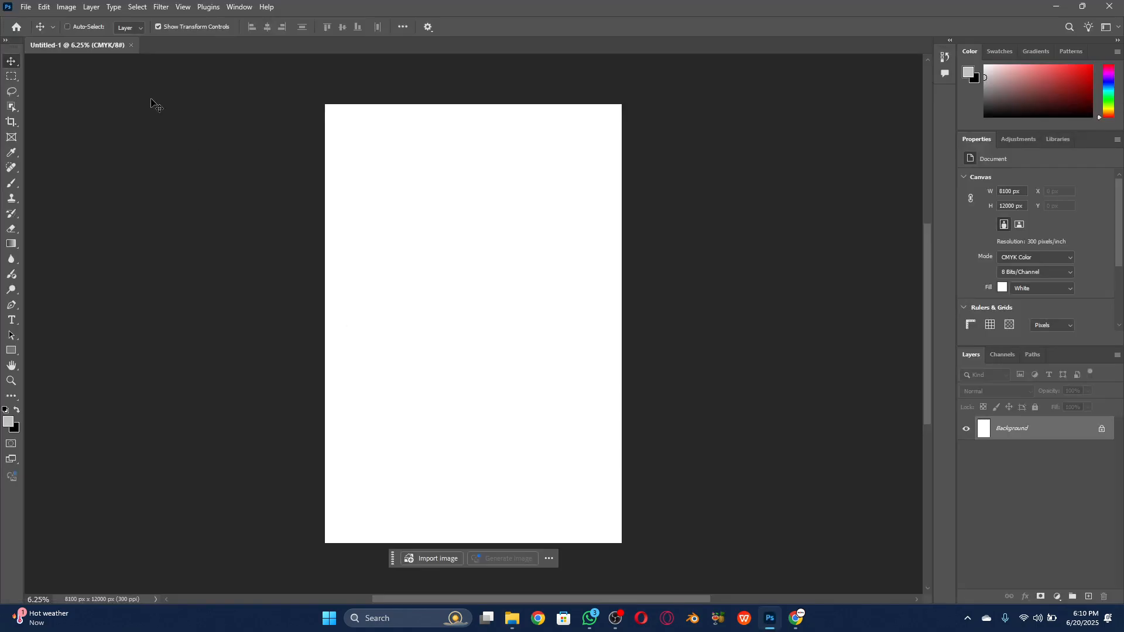
click(26, 6)
click(26, 31)
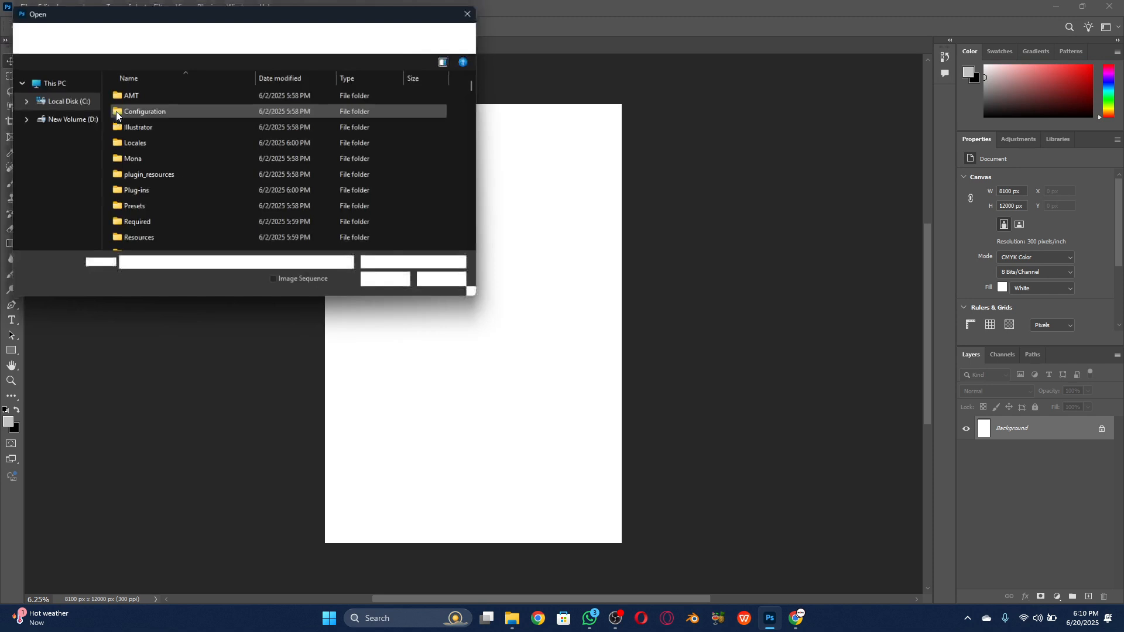
scroll(48, 182, up, 4)
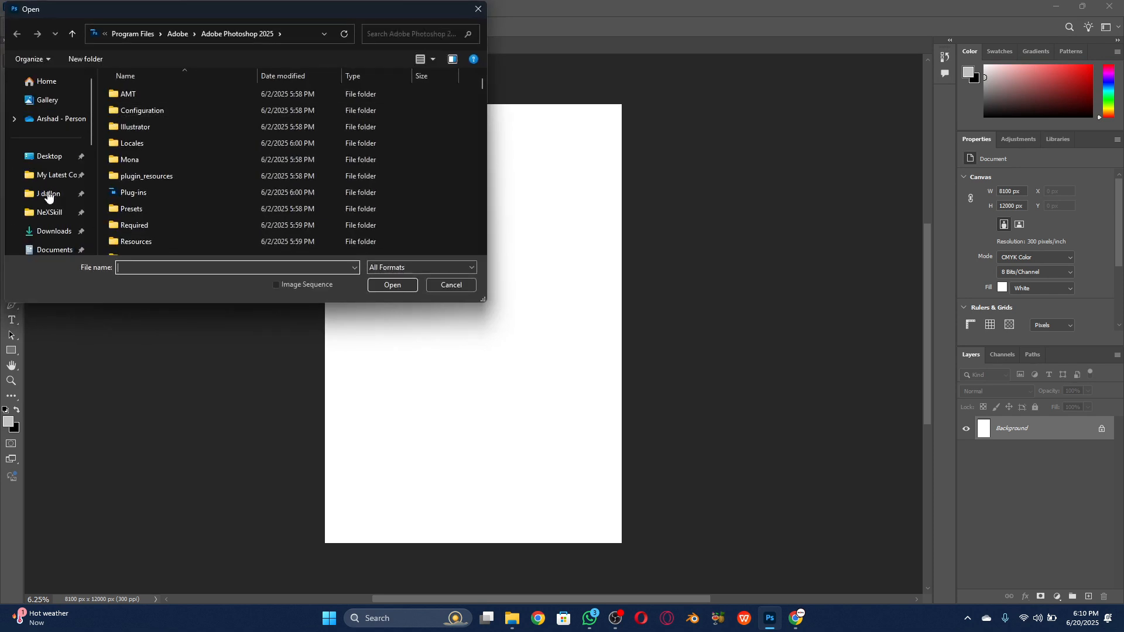
click(29, 162)
double_click(199, 99)
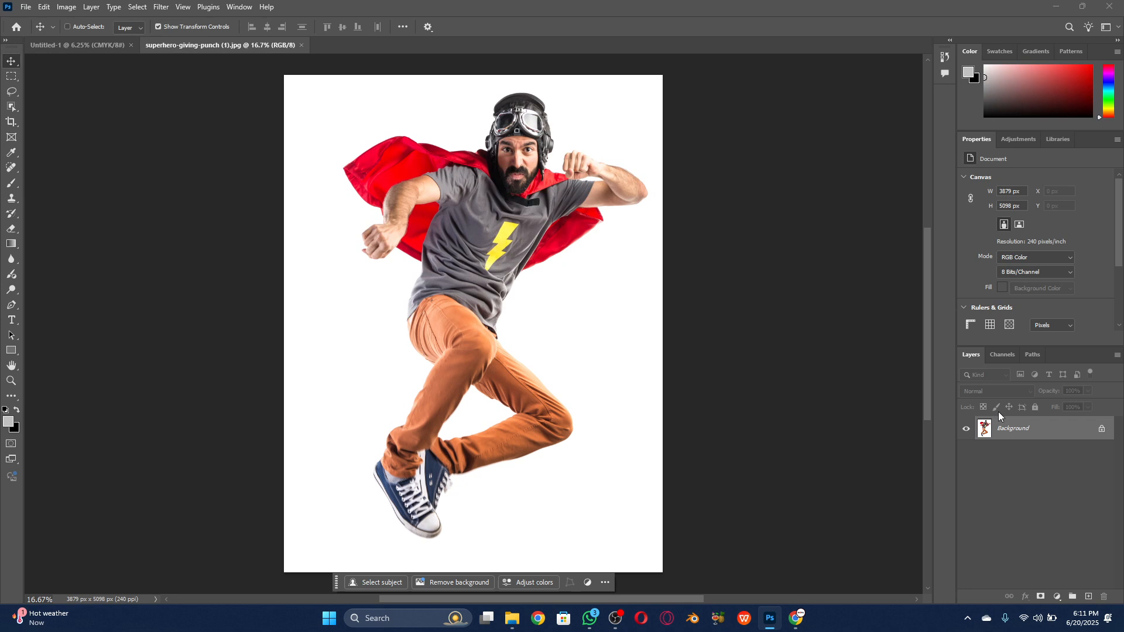
double_click(1002, 430)
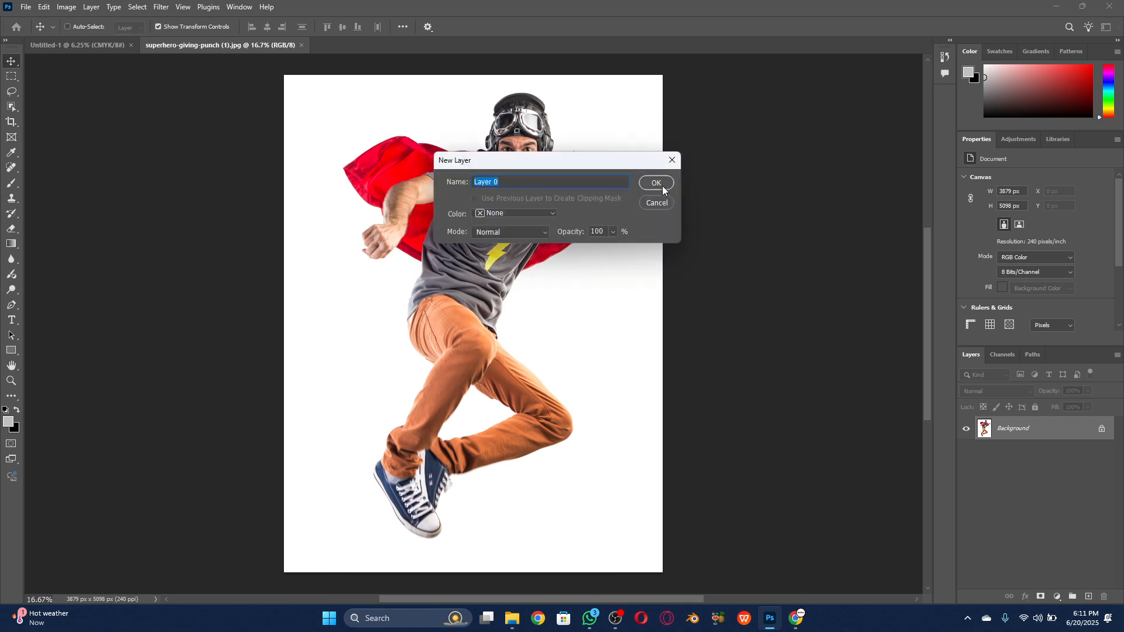
click(656, 184)
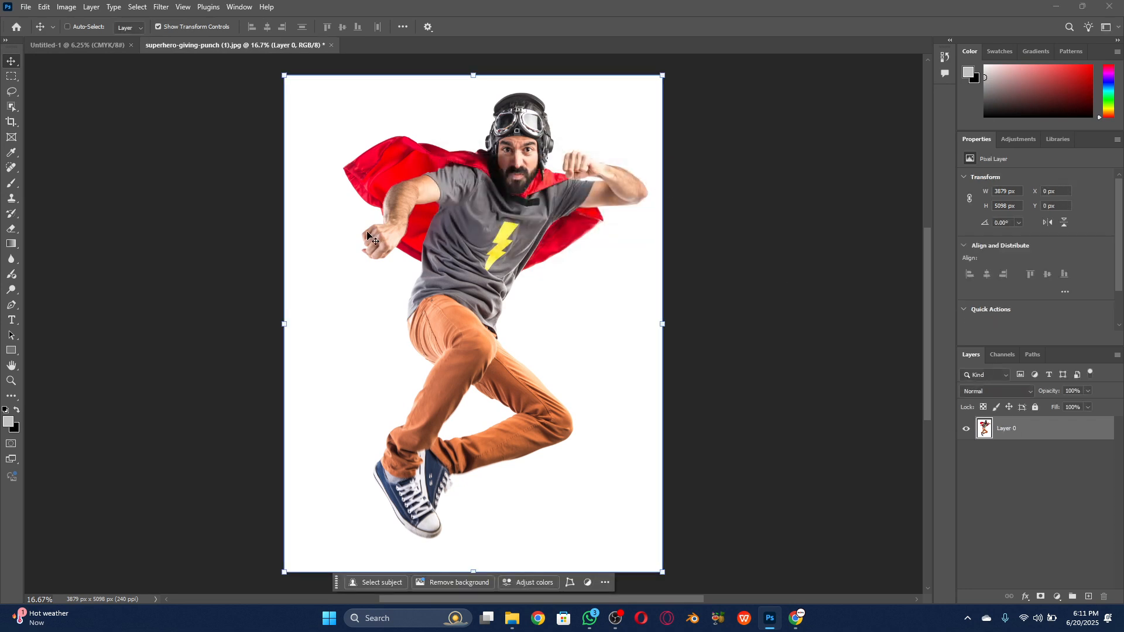
Select the white background around the superhero with the Magic Wand Tool and delete it
click(9, 110)
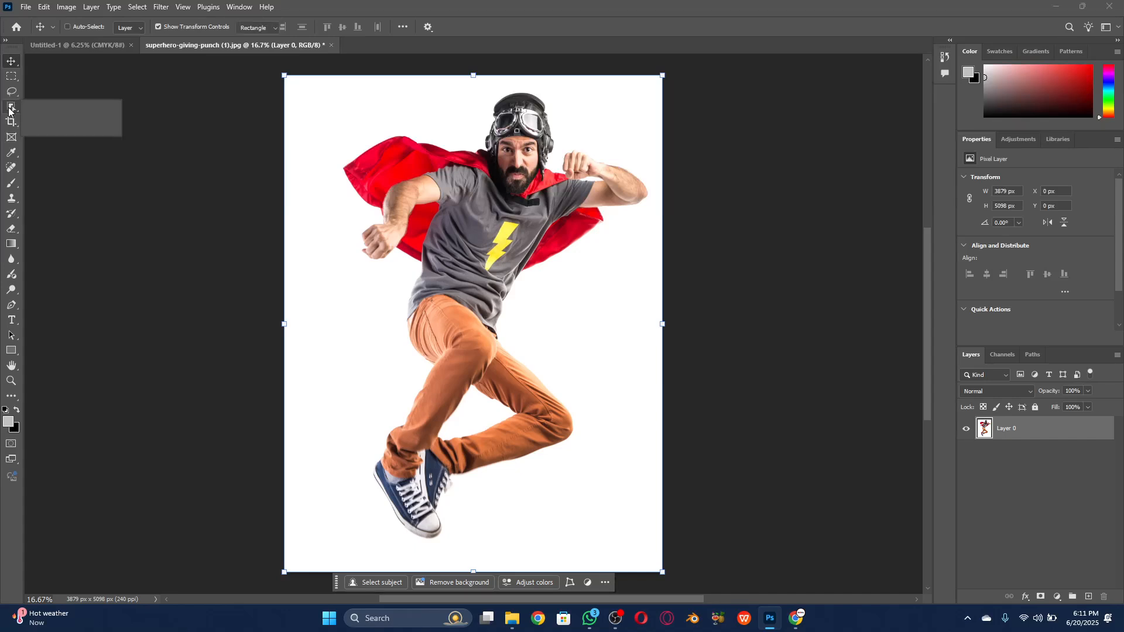
click(49, 130)
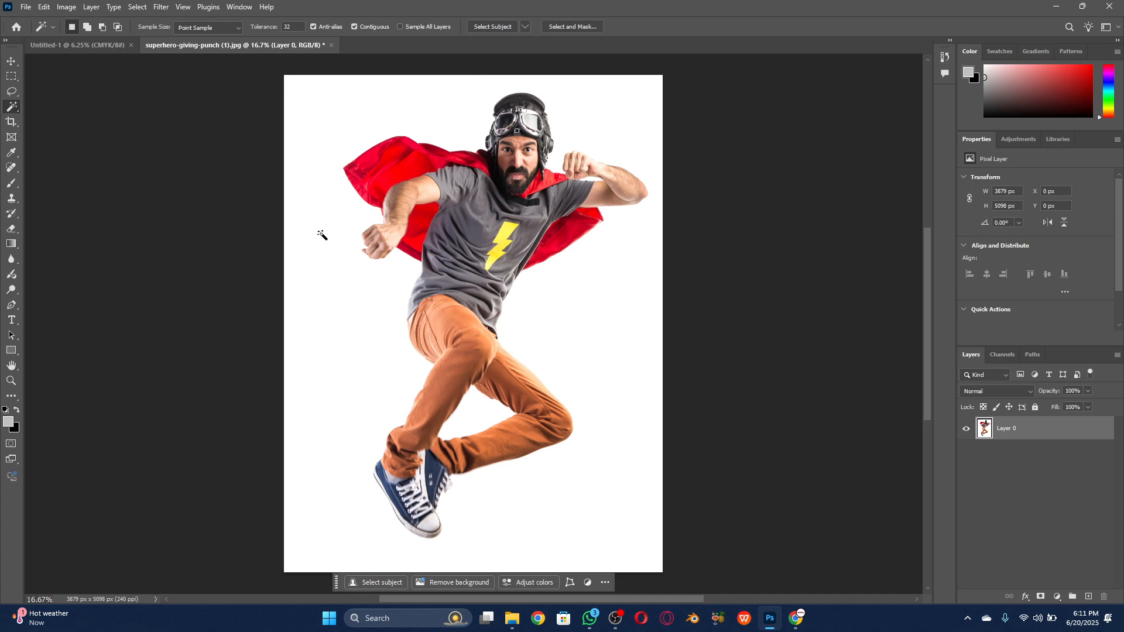
right_click(15, 109)
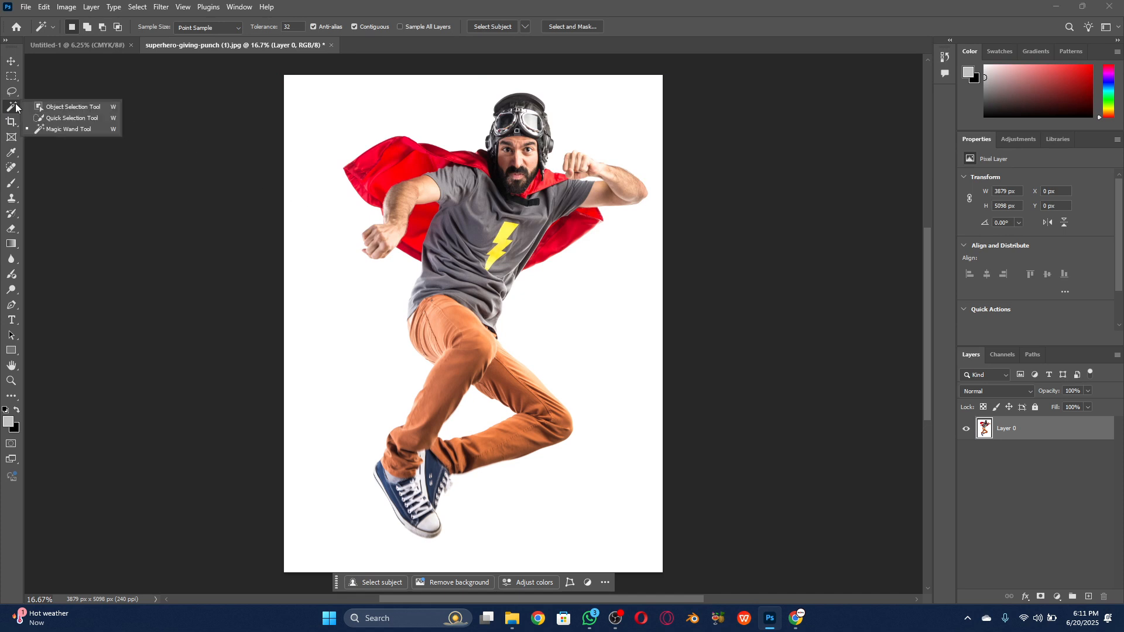
click(54, 128)
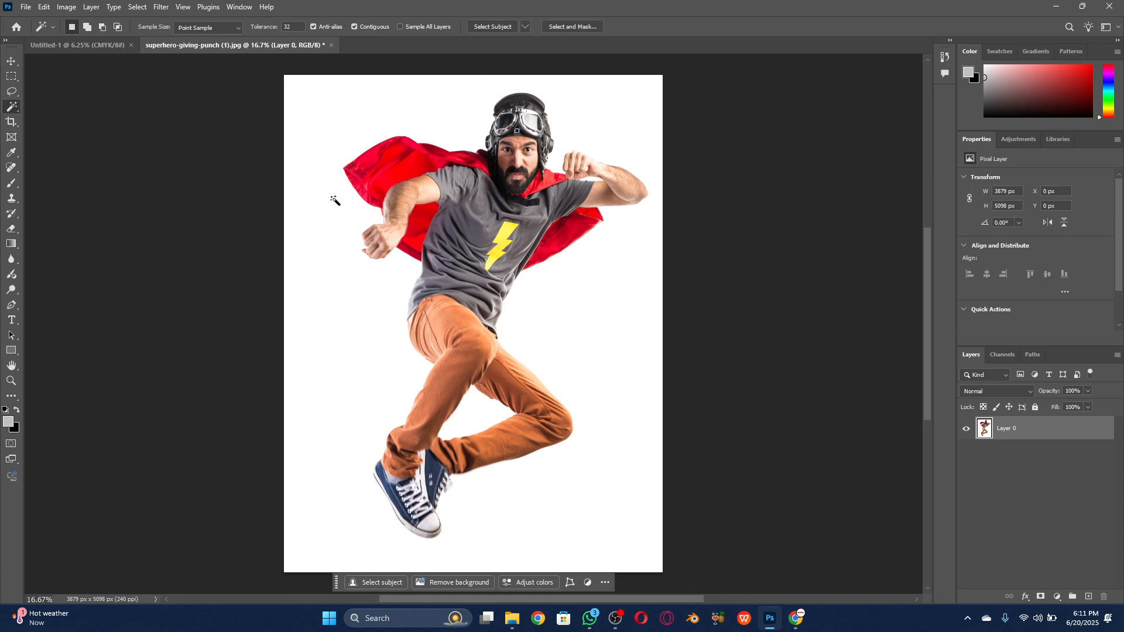
click(333, 204)
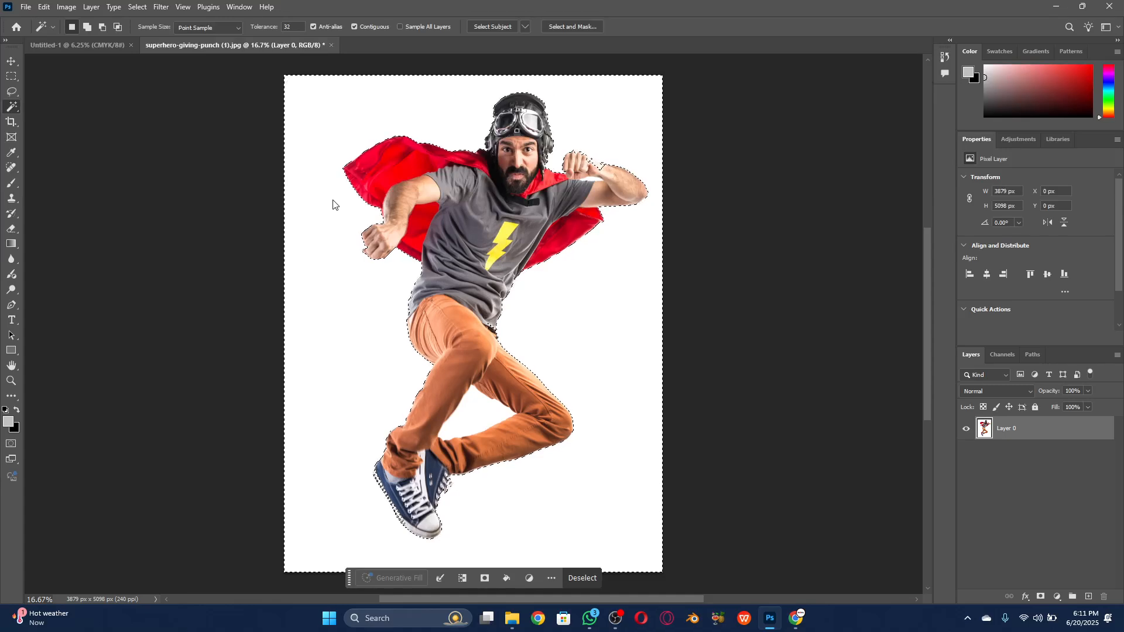
key(Delete)
Remove the leftover white areas between the superhero's legs and at the raised arm, and clear the selection
click(483, 415)
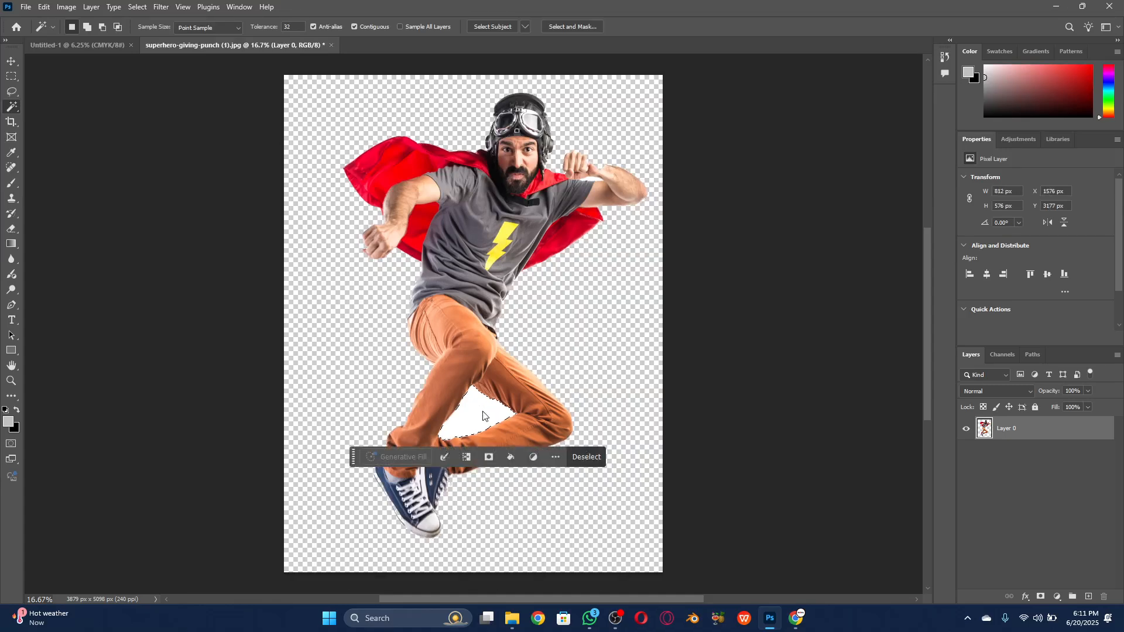
key(Delete)
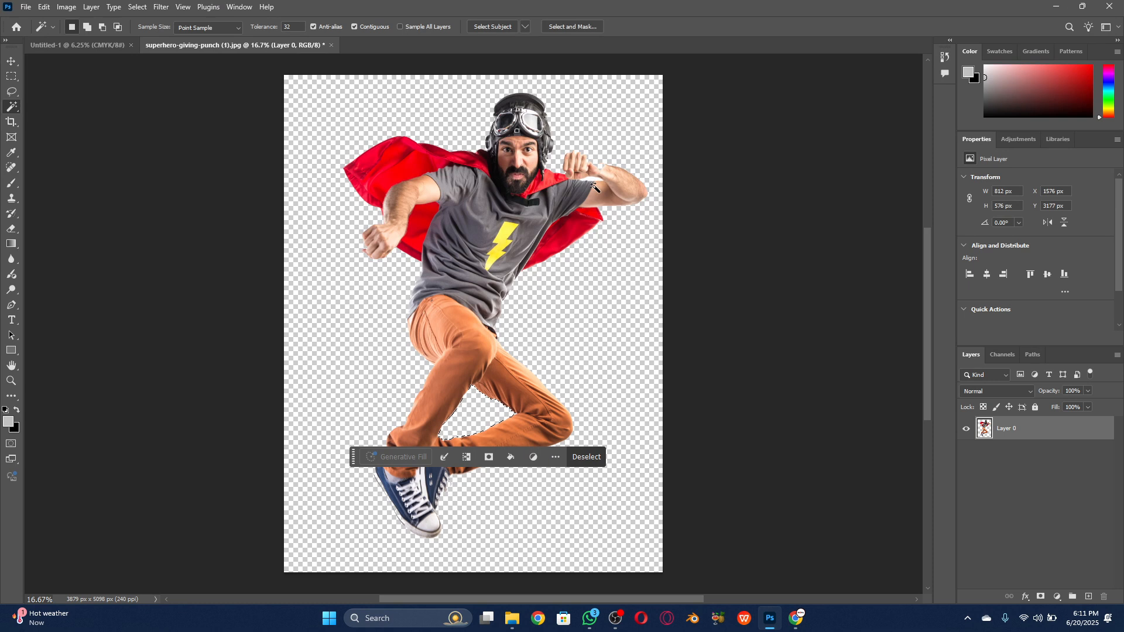
click(592, 182)
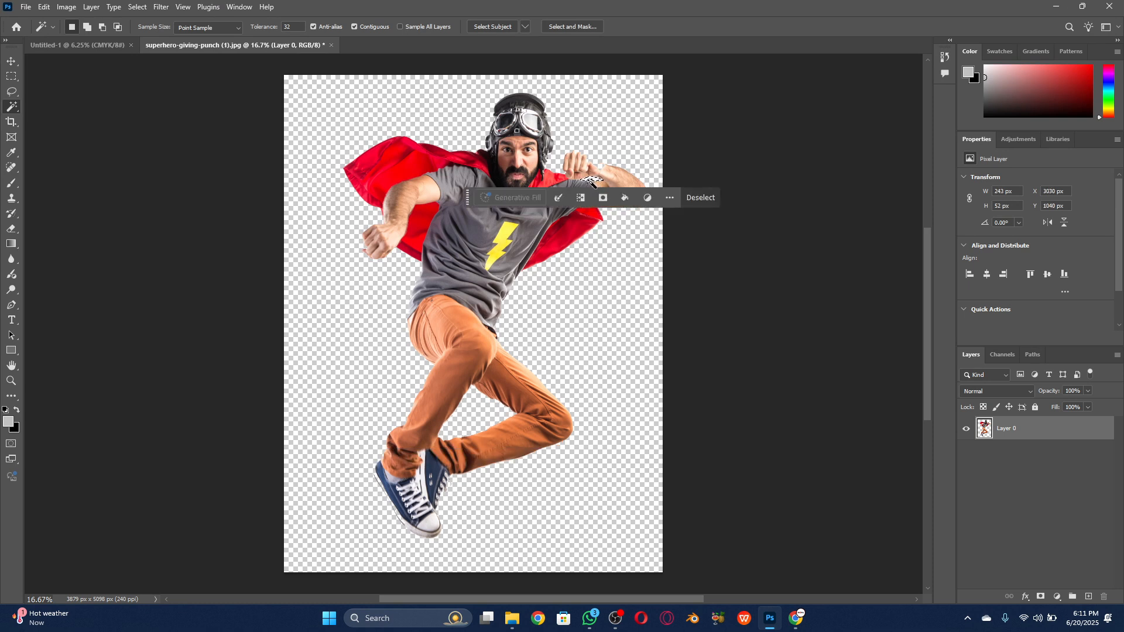
click(14, 92)
key(ctrl+d)
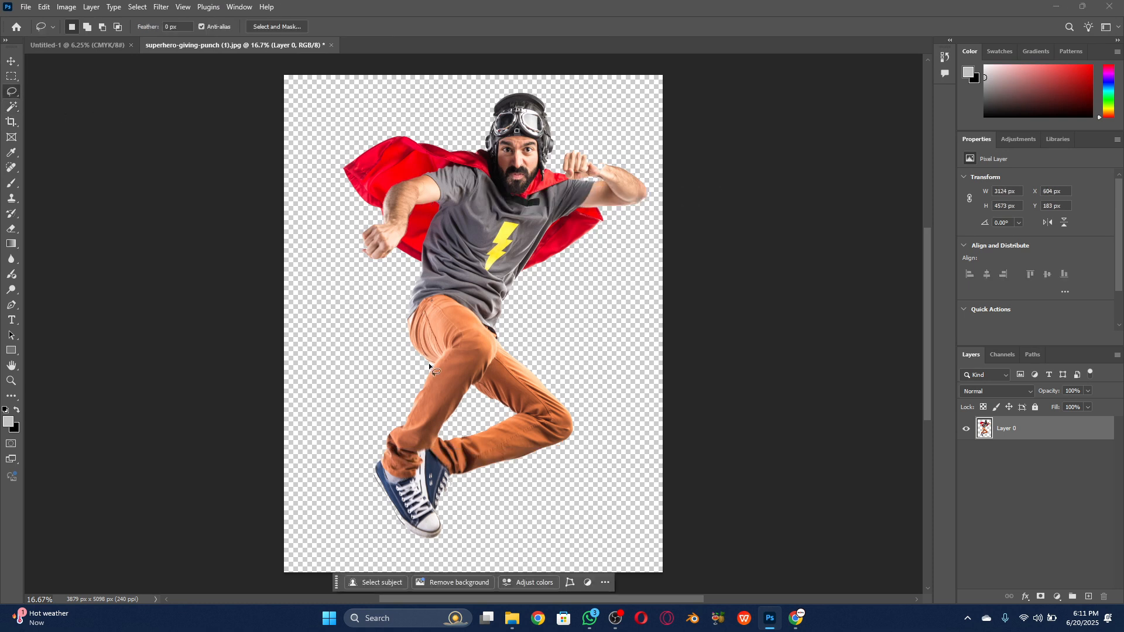
Undo the removal of the white background so the superhero photo is complete again
key(ctrl+shift+d)
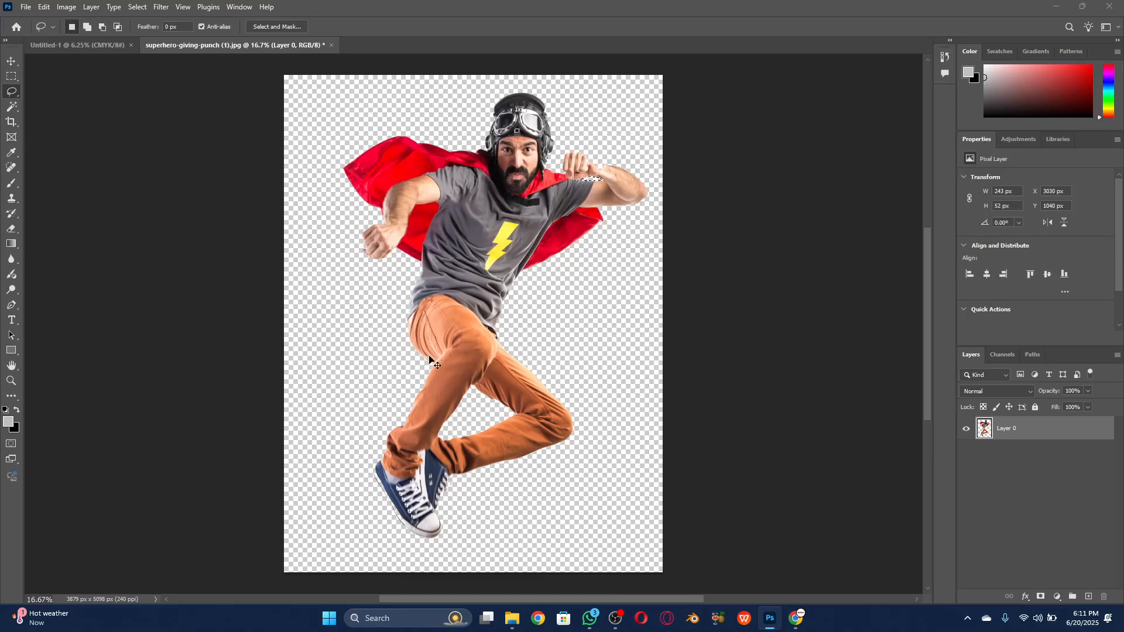
key(ctrl+z)
key(ctrl+z)
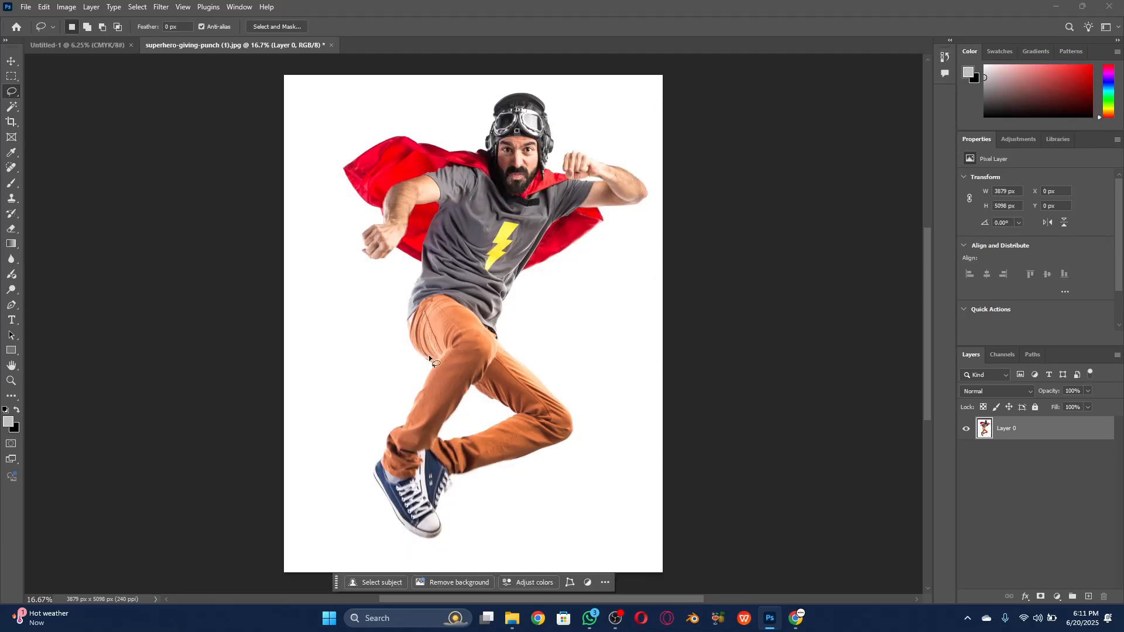
Select the superhero's helmet with the Object Selection Tool, try moving it and undo the move
right_click(16, 91)
click(16, 103)
right_click(16, 103)
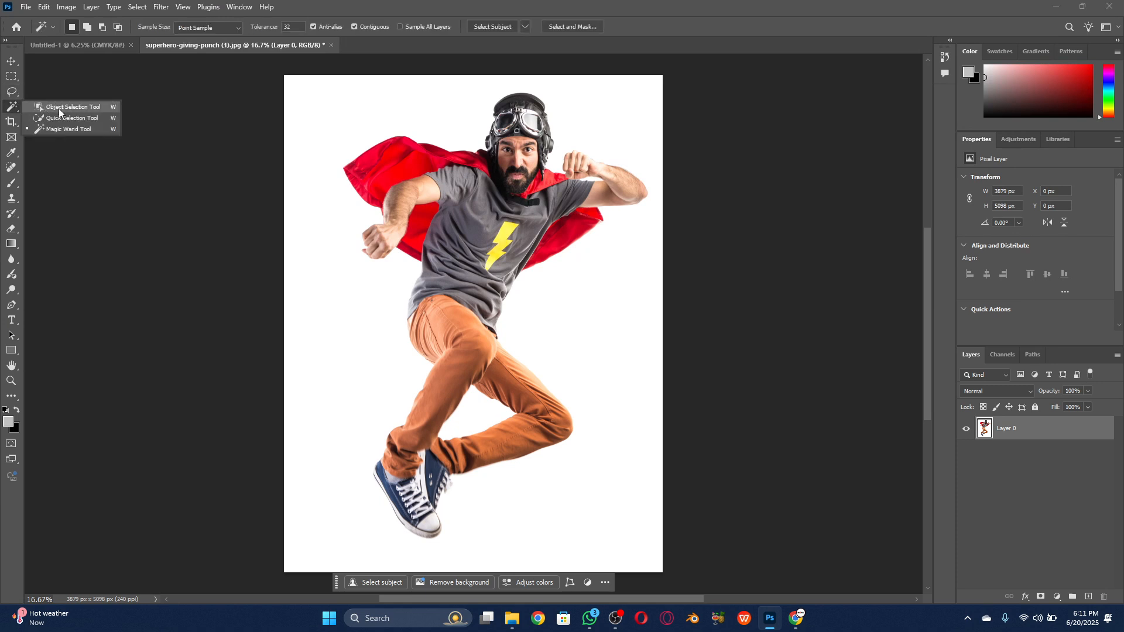
key(Escape)
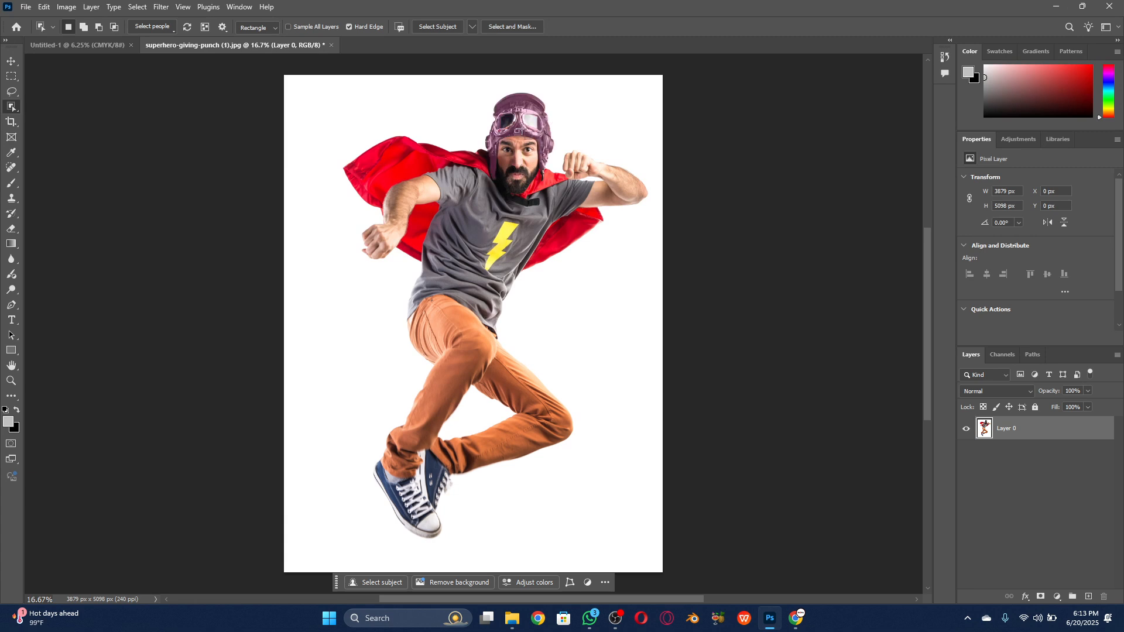
click(523, 130)
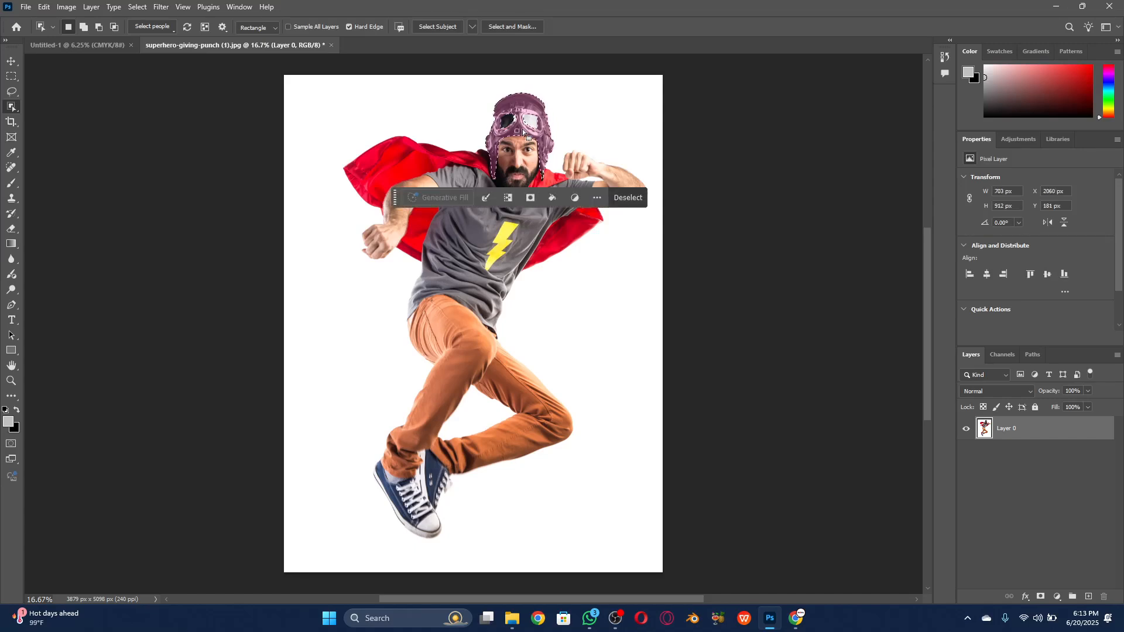
click(11, 61)
drag(534, 124, 562, 139)
key(ctrl+z)
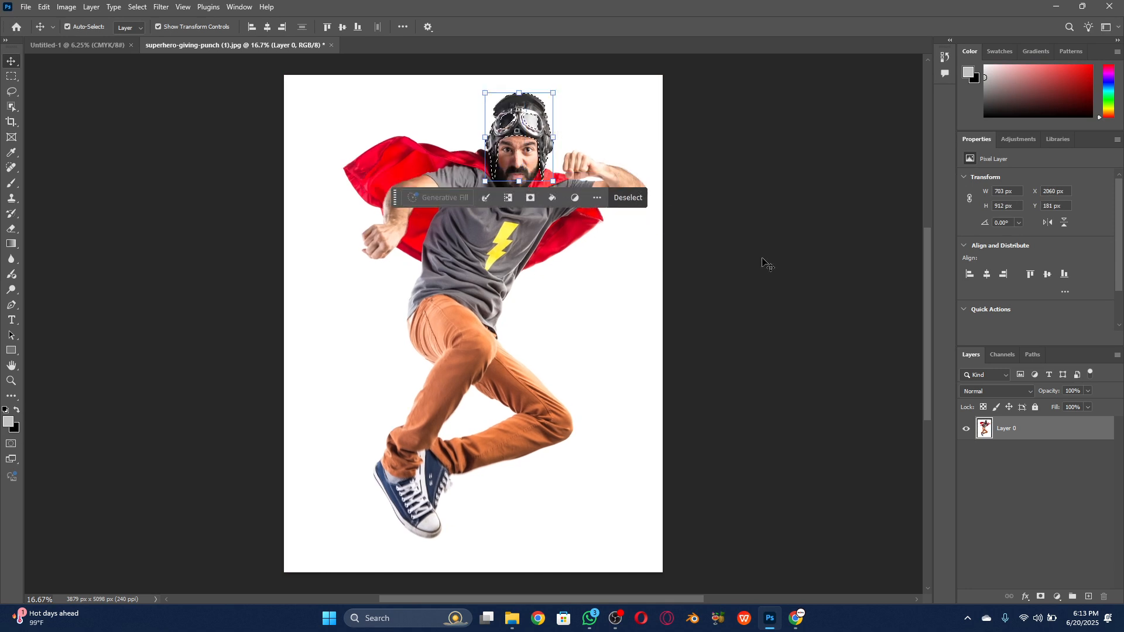
Try cutting the selected helmet onto a separate new layer, and undo back to the intact locked background photo
key(ctrl+x)
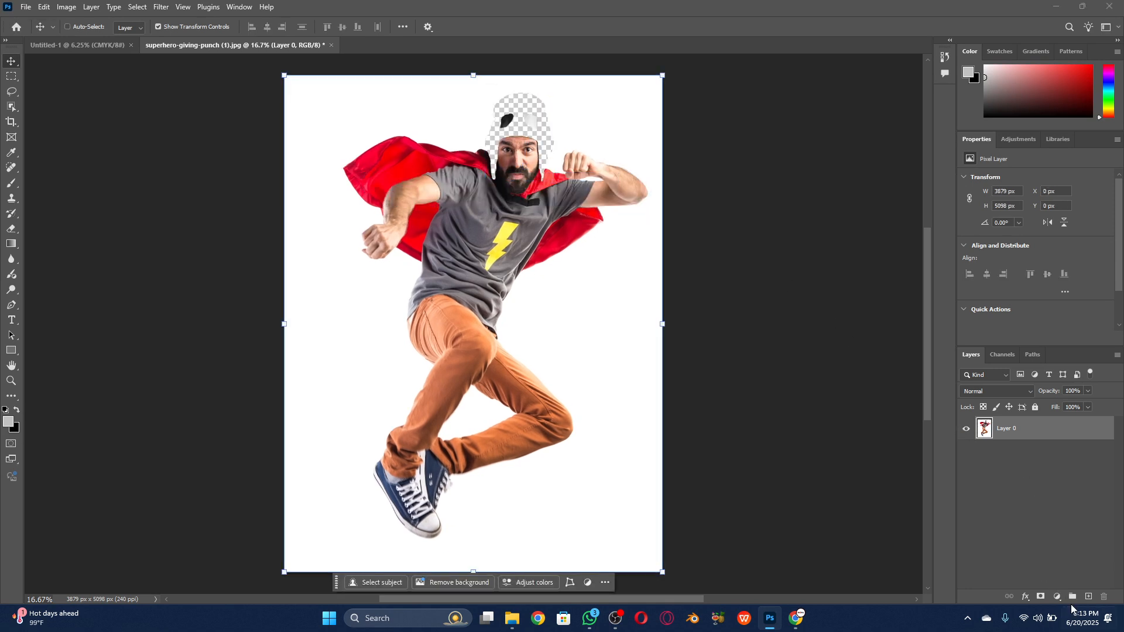
click(1088, 597)
key(ctrl+v)
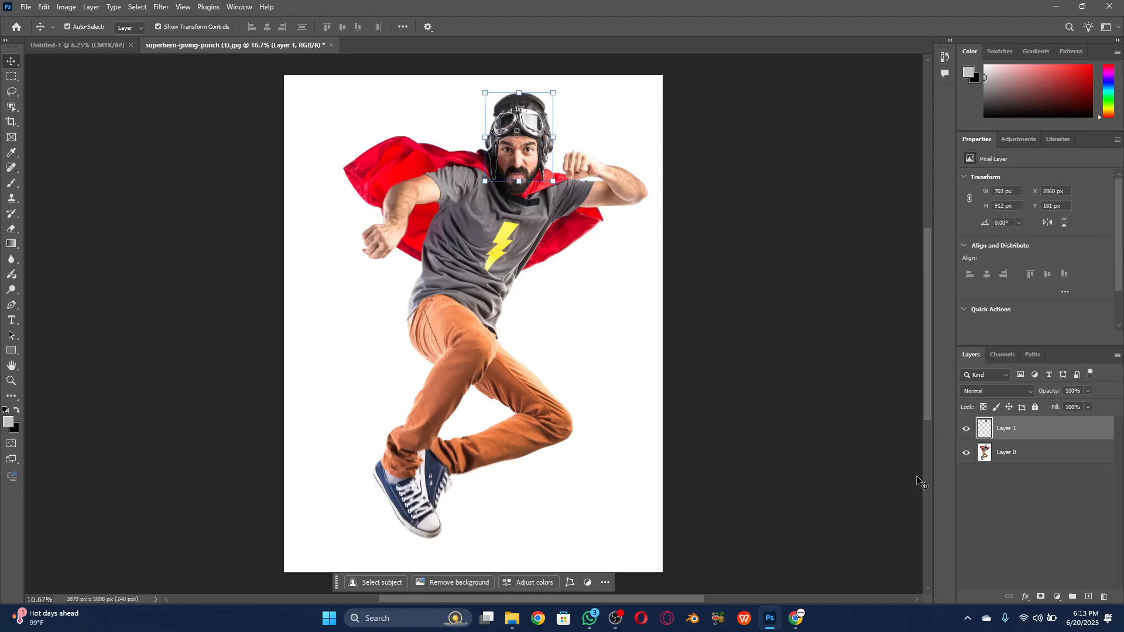
mouse_move(515, 123)
mouse_down()
mouse_move(326, 118)
mouse_move(513, 117)
mouse_up()
key(ctrl+e)
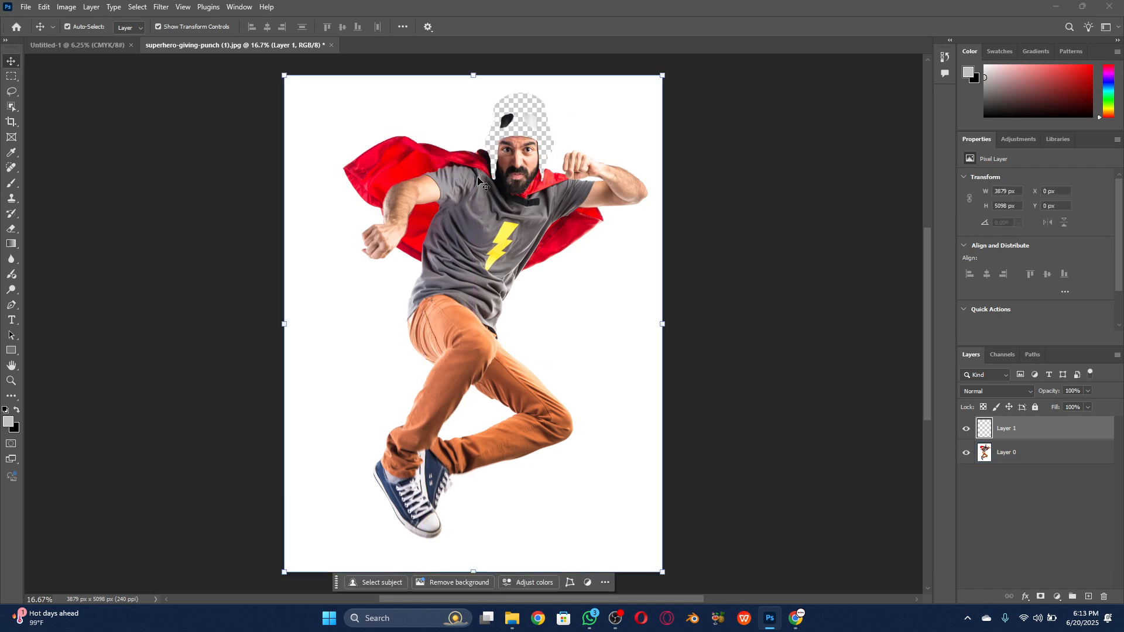
key(ctrl+z)
key(ctrl+z)
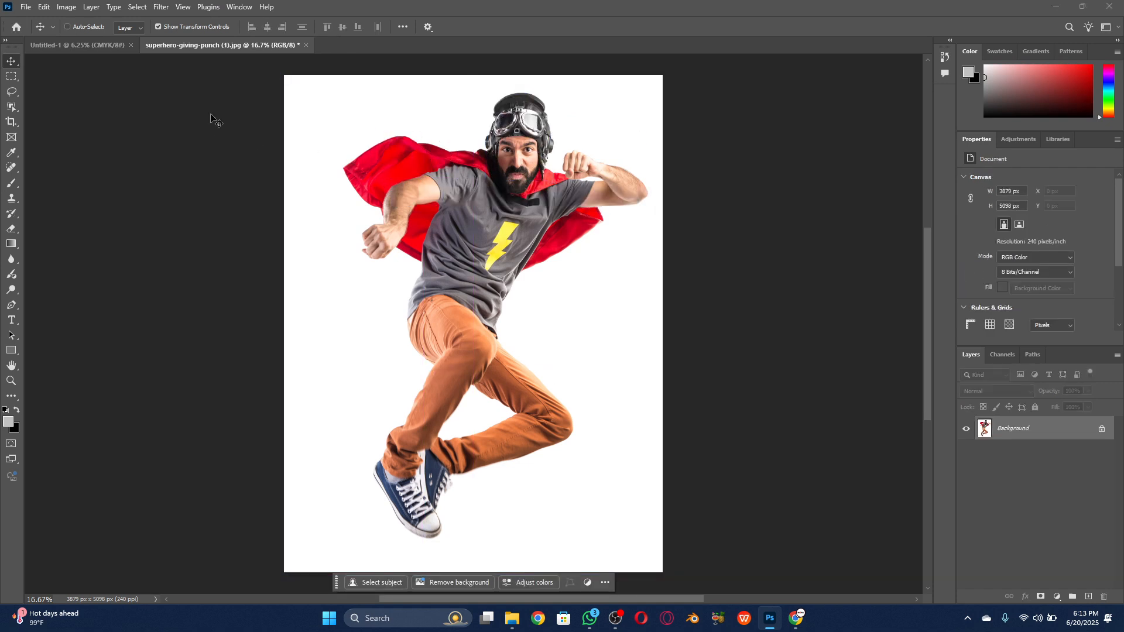
Select the superhero's orange trousers with the Object Selection Tool
click(13, 111)
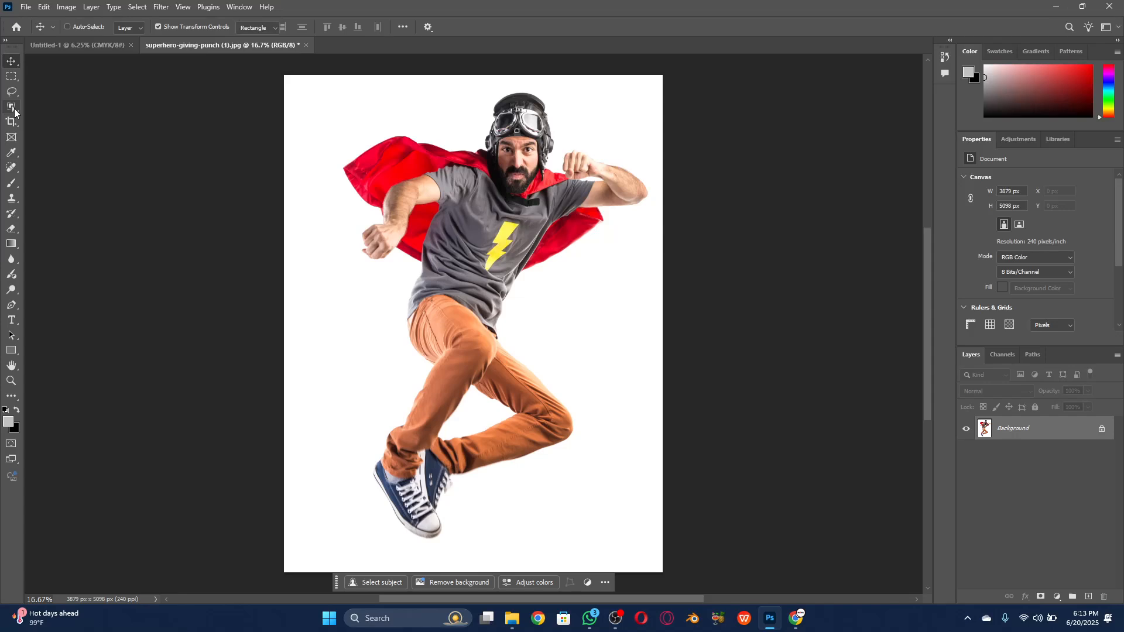
click(63, 110)
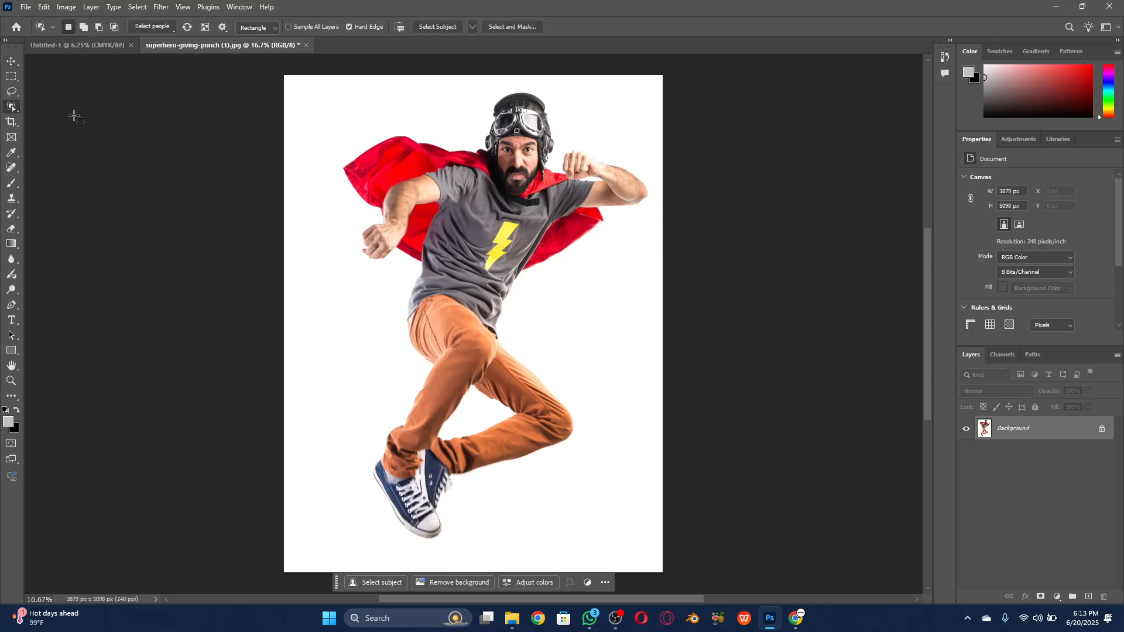
click(492, 208)
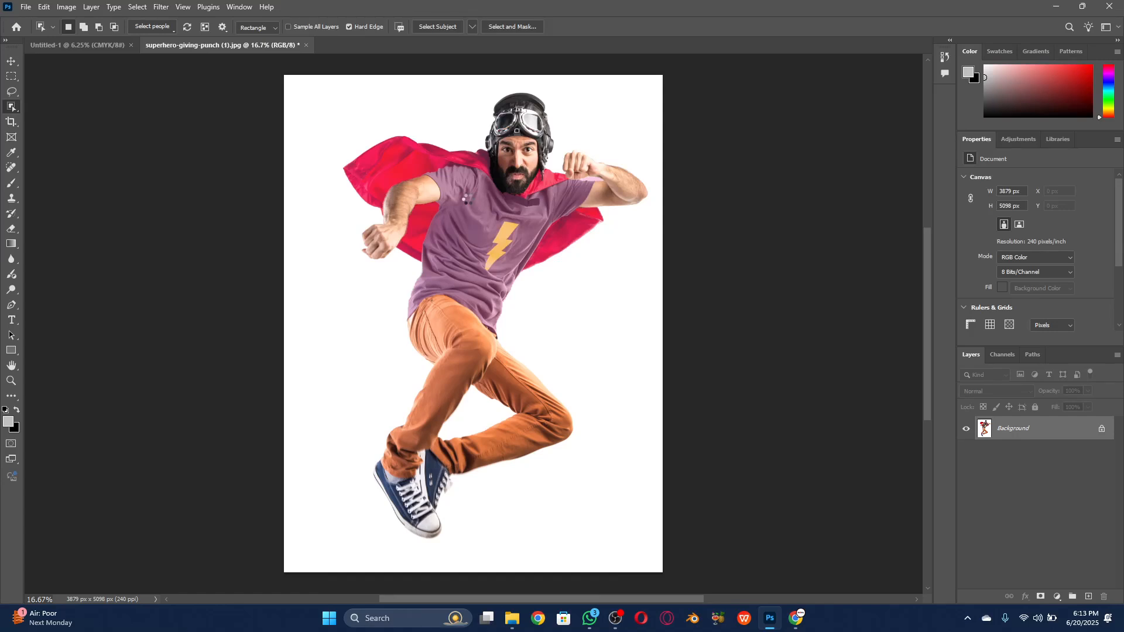
click(449, 292)
click(450, 333)
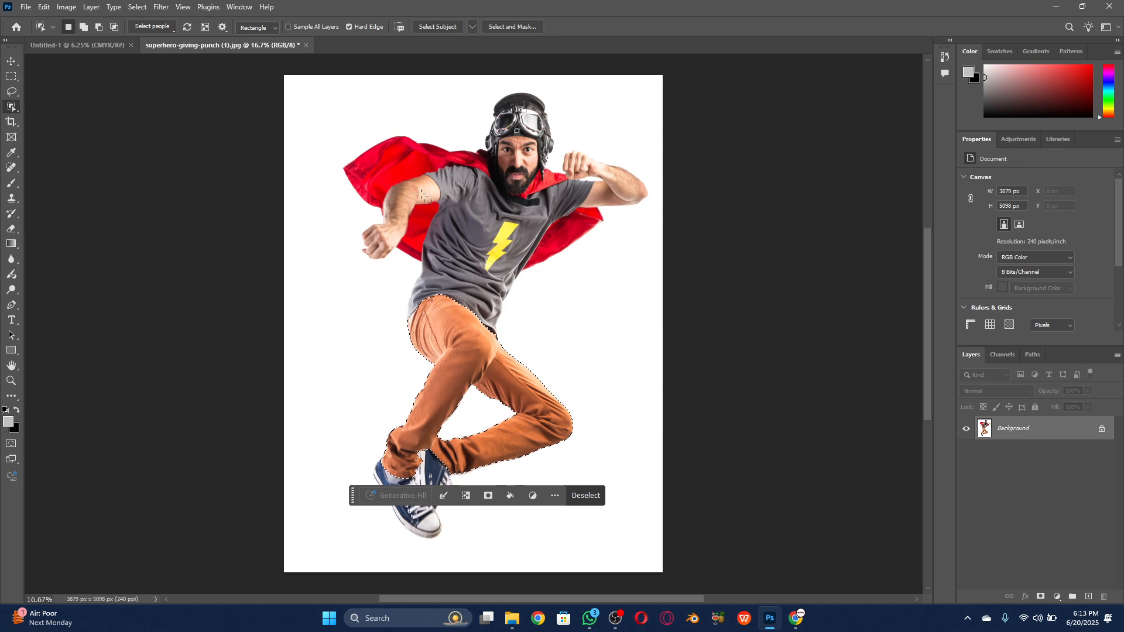
Adjust the selected trousers to brightness -38 and contrast 46, and clear the selection
click(68, 7)
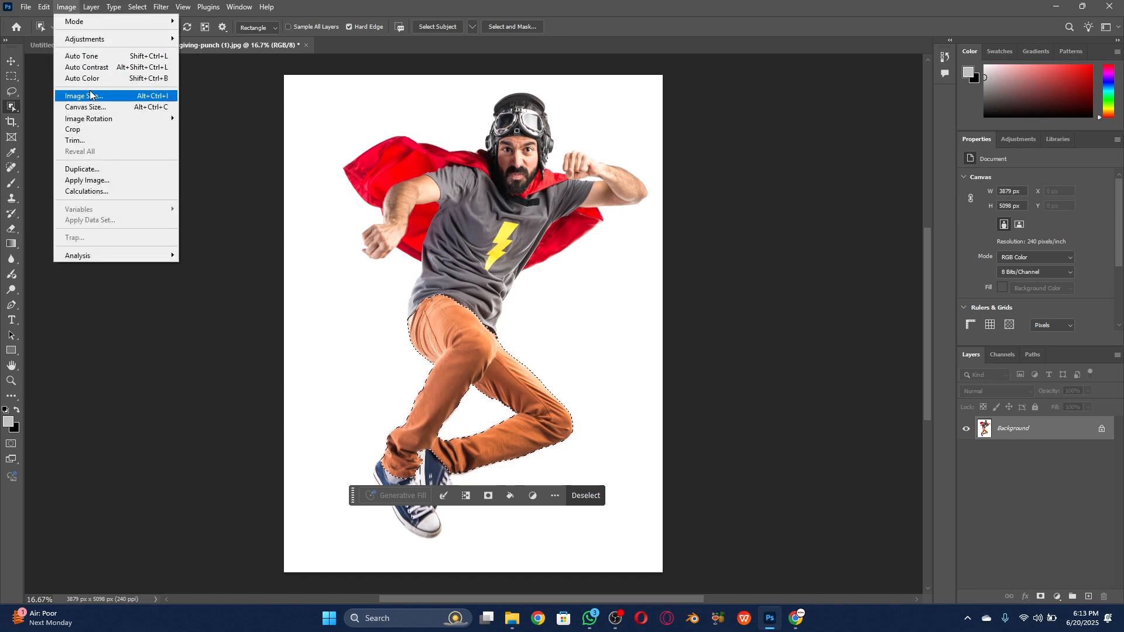
mouse_move(93, 39)
click(215, 39)
drag(611, 240, 596, 211)
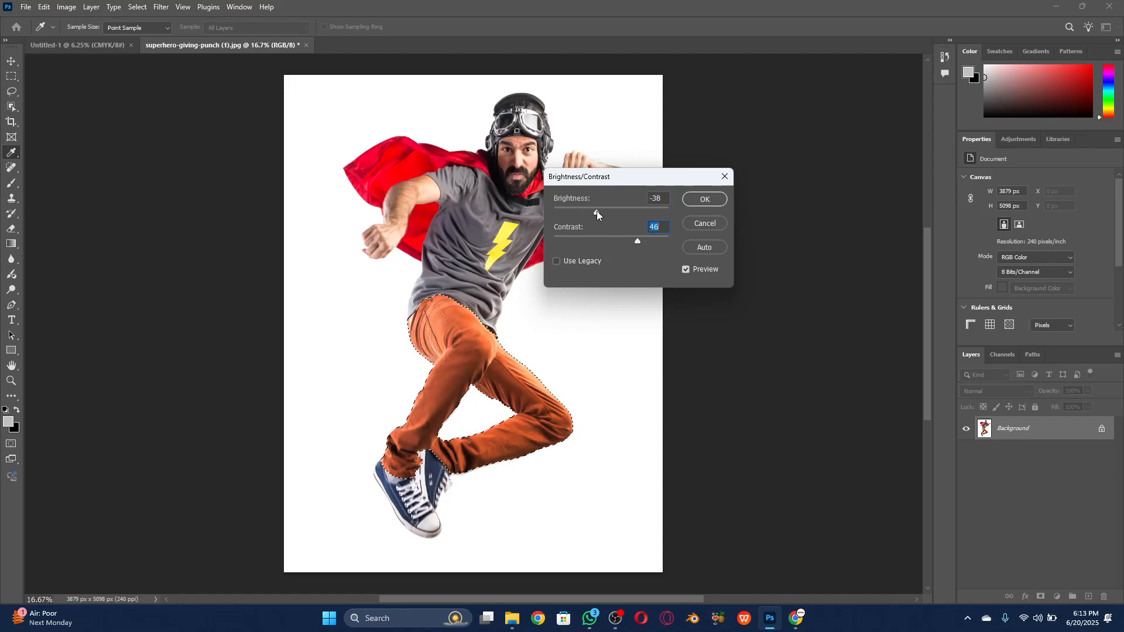
click(704, 199)
click(66, 7)
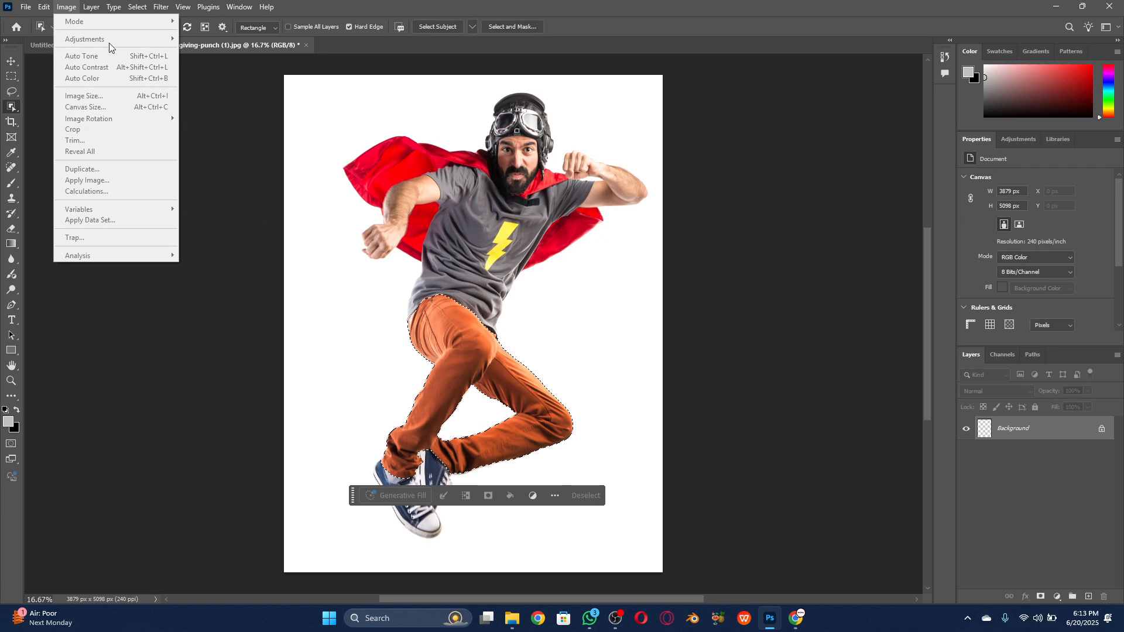
click(14, 60)
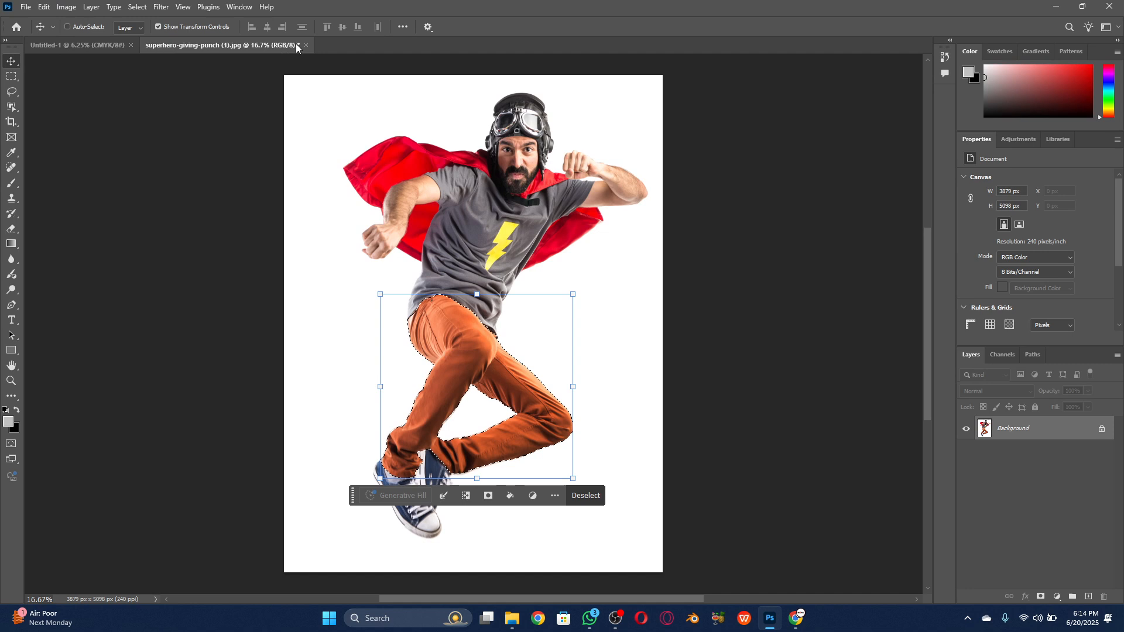
click(11, 94)
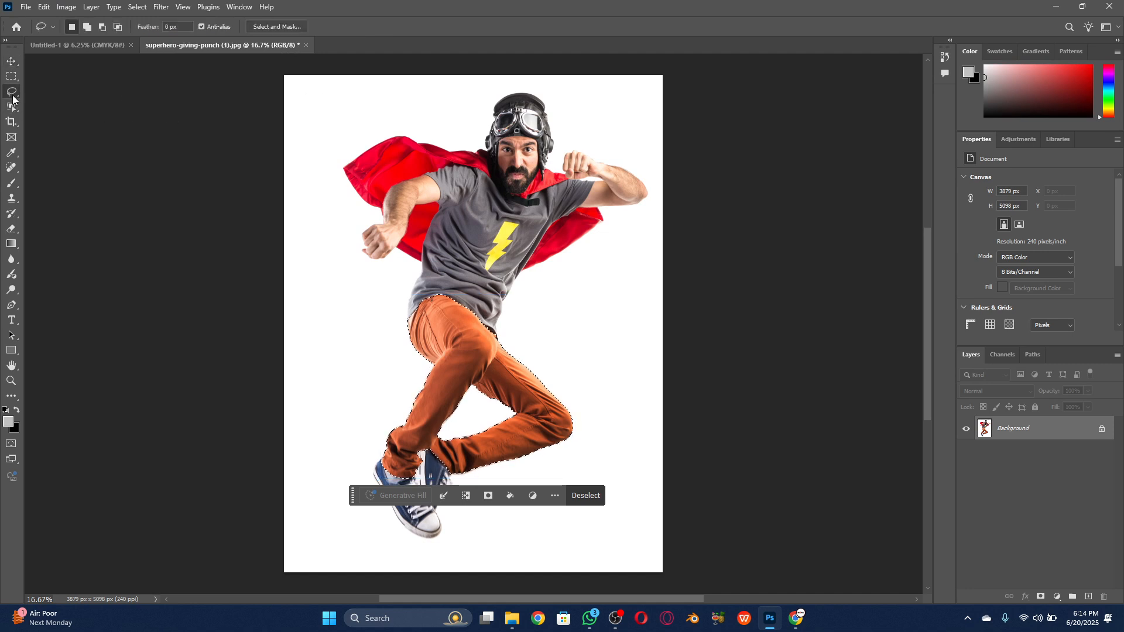
key(ctrl+d)
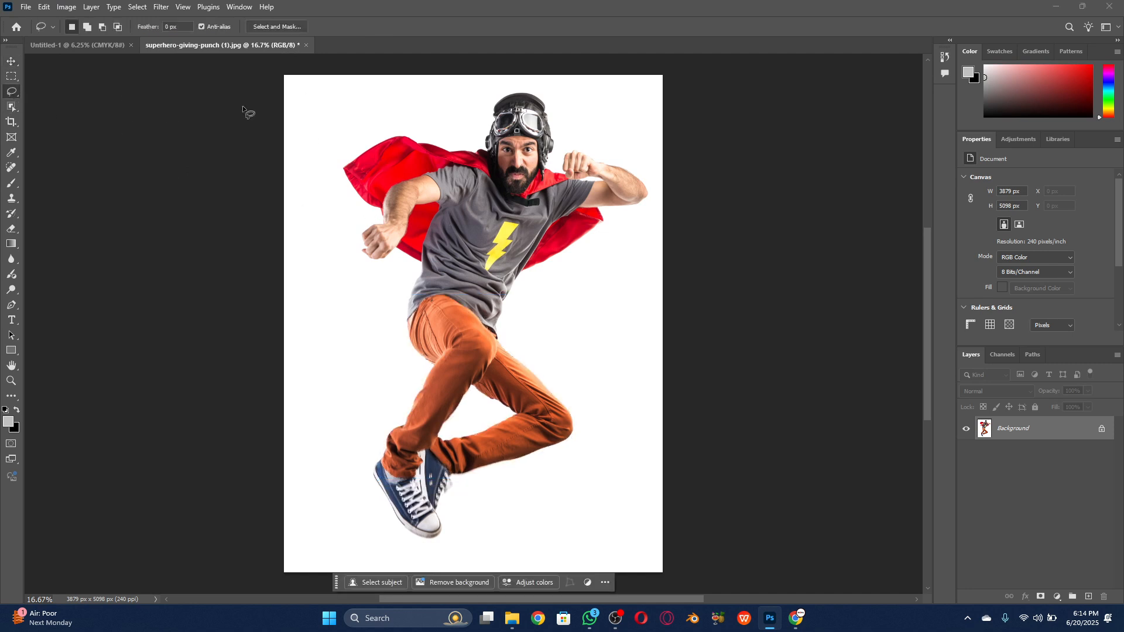
click(92, 45)
click(213, 47)
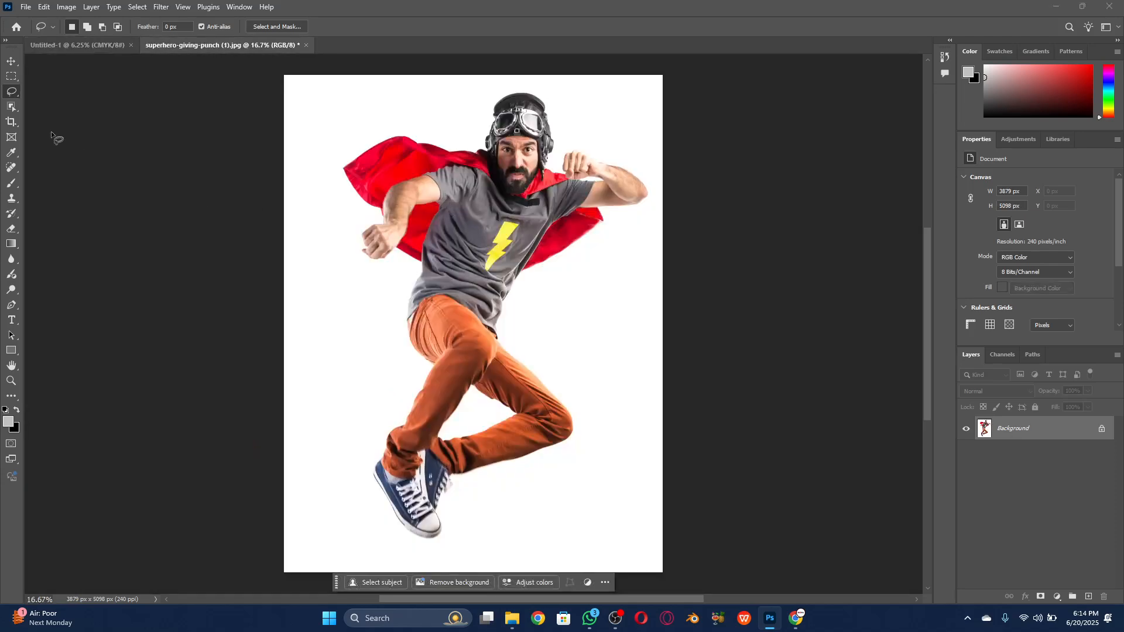
Unlock the photo's background as Layer 0 and delete the white area around the superhero selected with the Magic Wand Tool
click(17, 106)
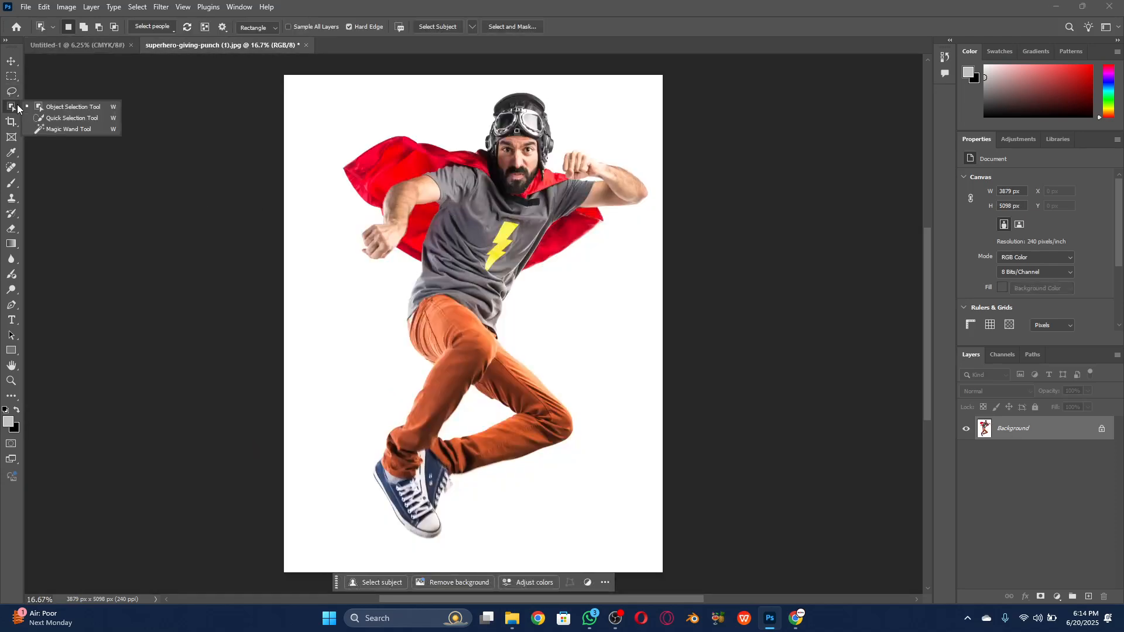
click(55, 128)
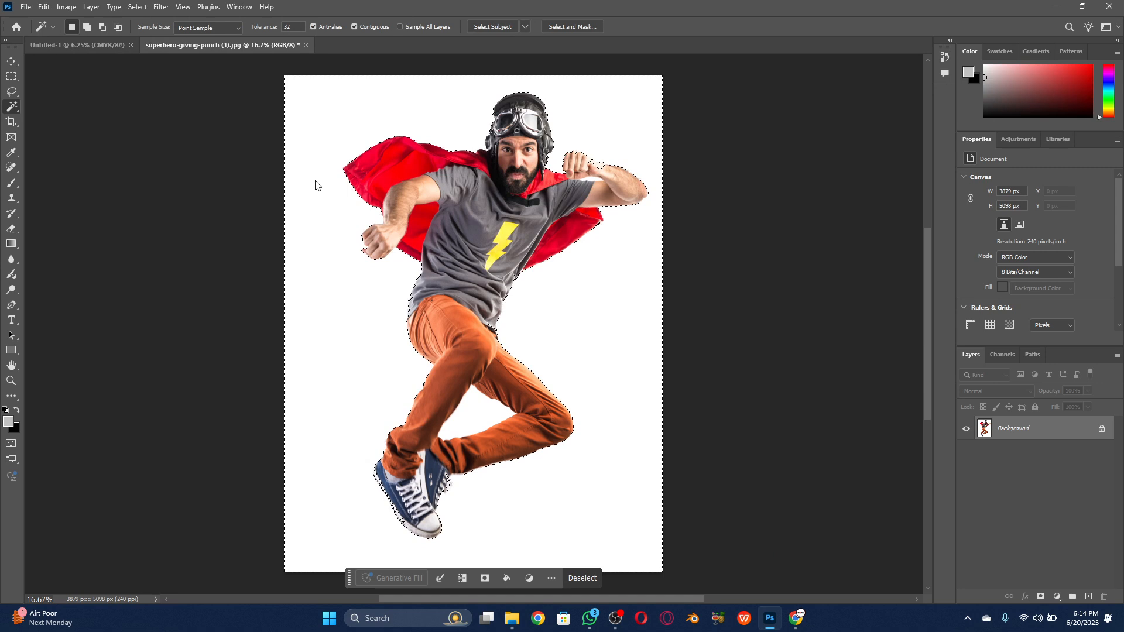
key(shift+F5)
click(784, 172)
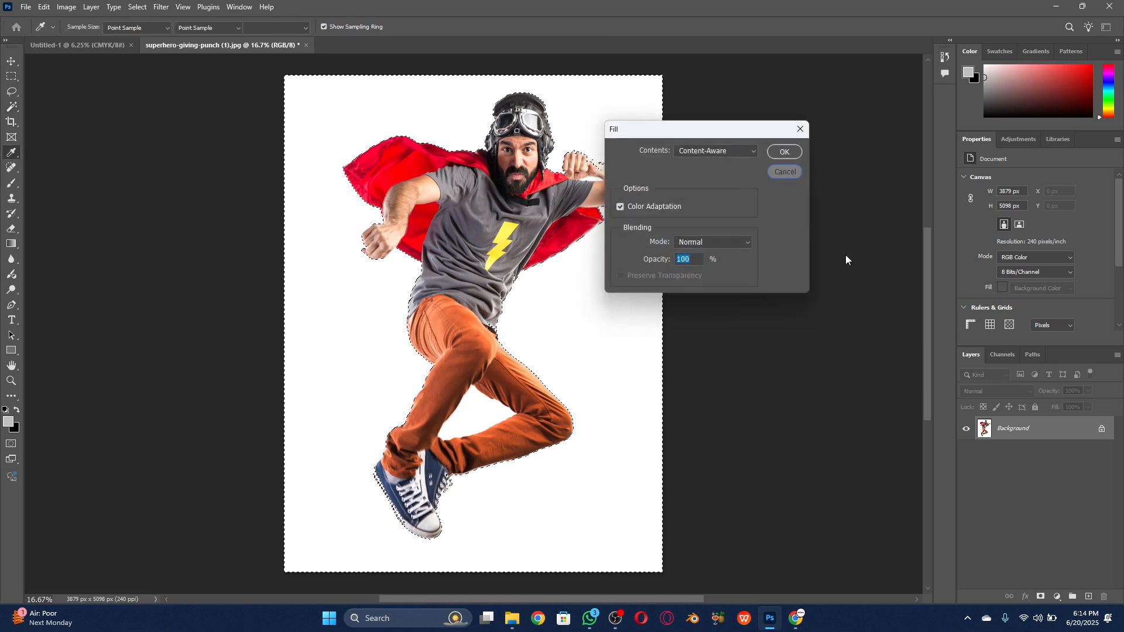
double_click(1011, 427)
click(668, 184)
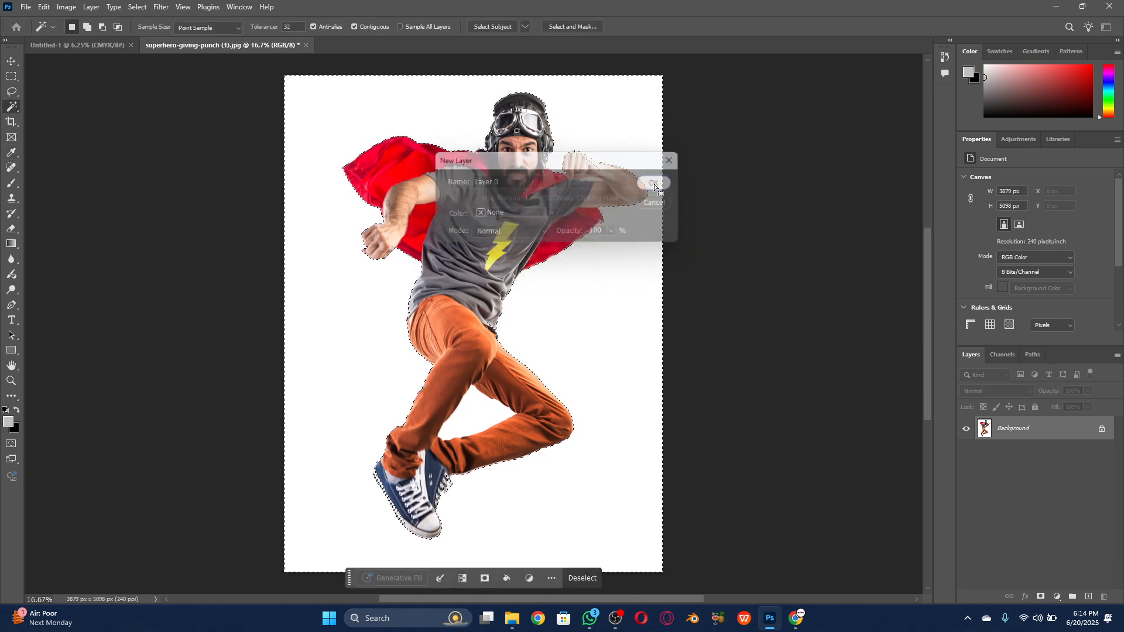
key(Delete)
Delete the remaining white patches between the legs and beside the raised arm, and deselect
click(486, 412)
key(Delete)
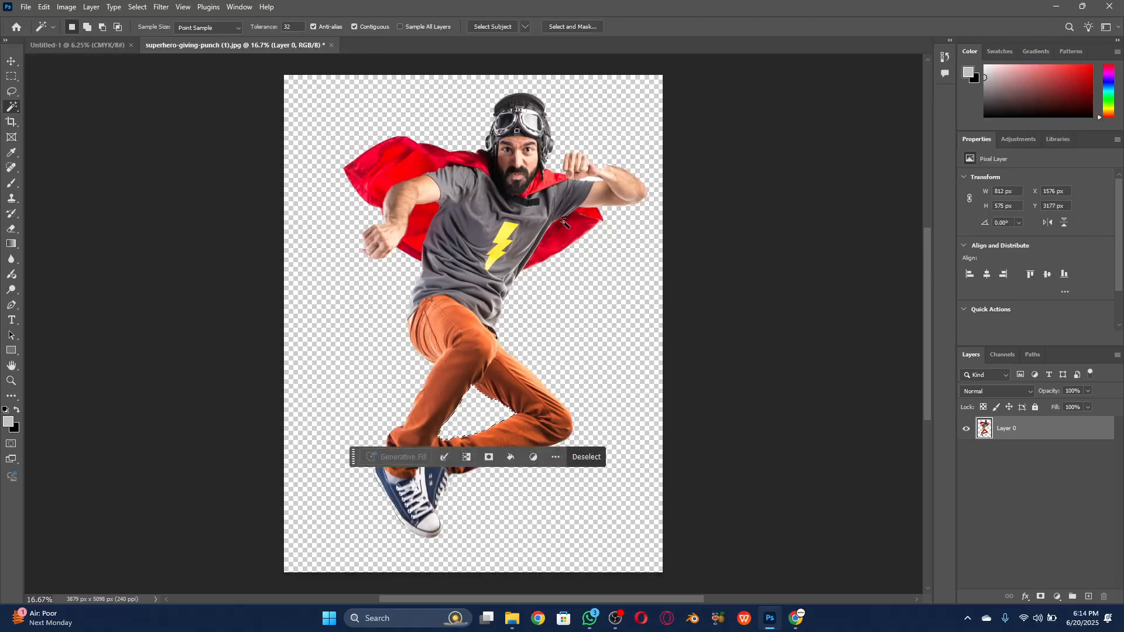
click(596, 182)
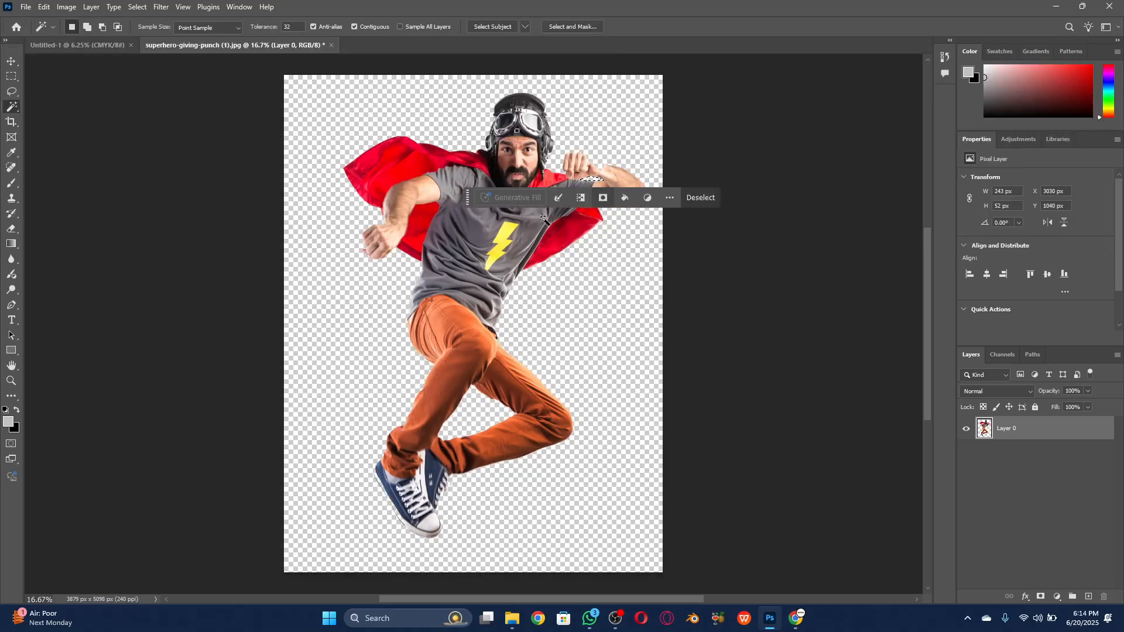
click(17, 93)
key(Delete)
key(ctrl+d)
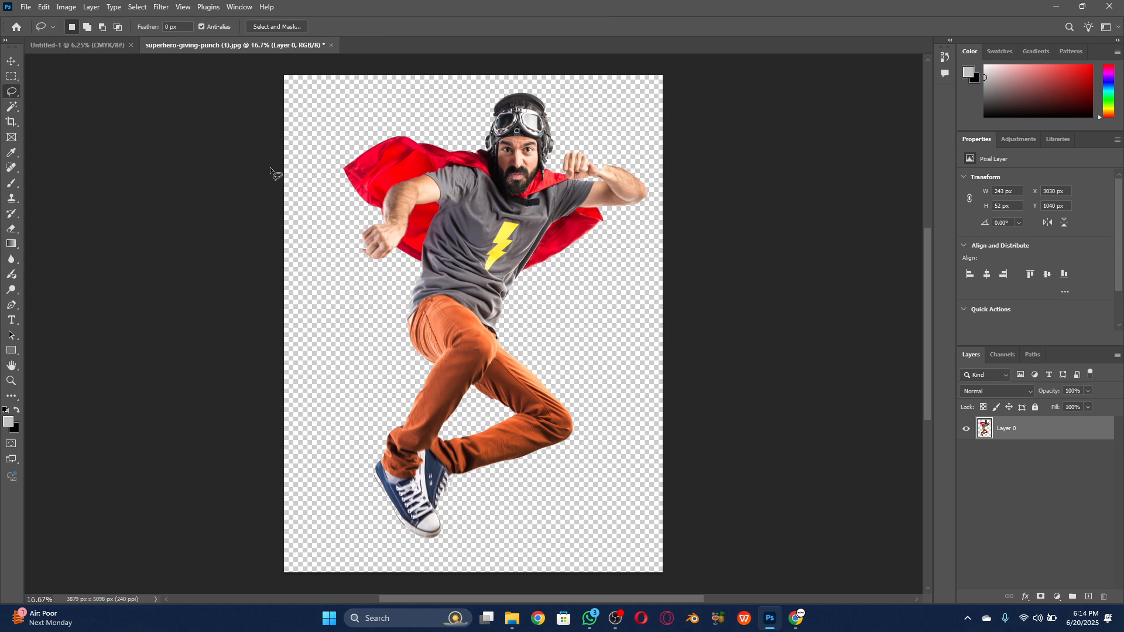
Move the cut-out superhero into the centre of the Untitled-1 poster and convert its layer to a Smart Object
click(11, 61)
drag(430, 178, 476, 327)
mouse_move(486, 301)
mouse_down()
mouse_move(475, 263)
mouse_move(476, 302)
mouse_up()
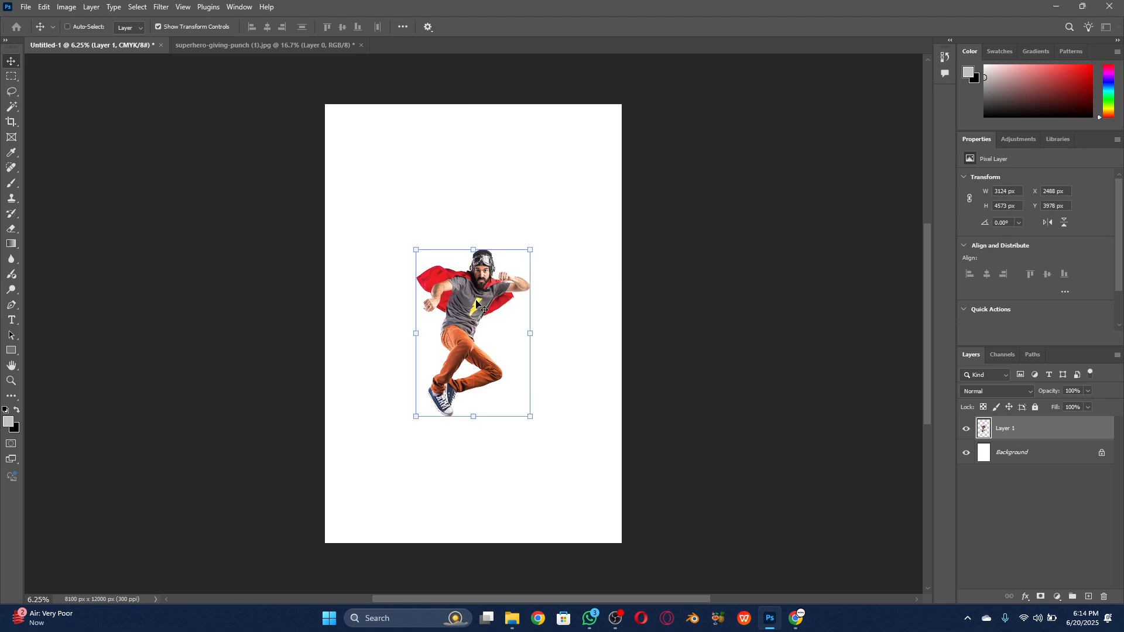
right_click(1028, 433)
click(1048, 375)
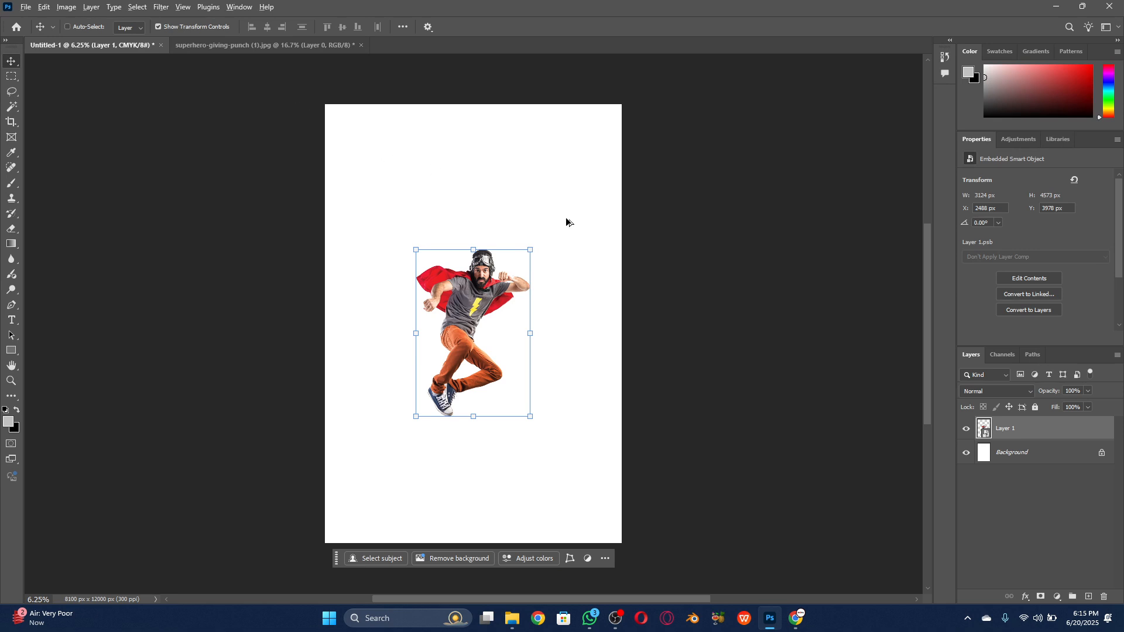
Scale the superhero up to about 226% so it fills most of the poster, and apply the transform
drag(530, 247, 587, 183)
key(ctrl+z)
drag(531, 252, 609, 136)
drag(415, 416, 357, 521)
click(580, 26)
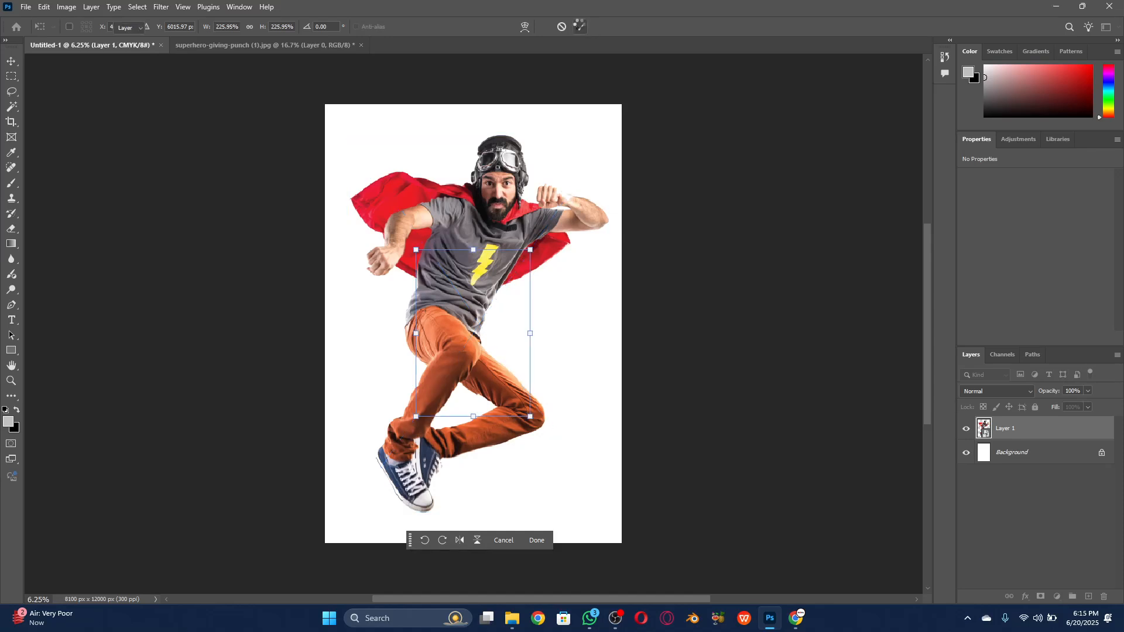
Find and launch the Keyviz app from Windows search, and return to the poster in Photoshop
click(375, 618)
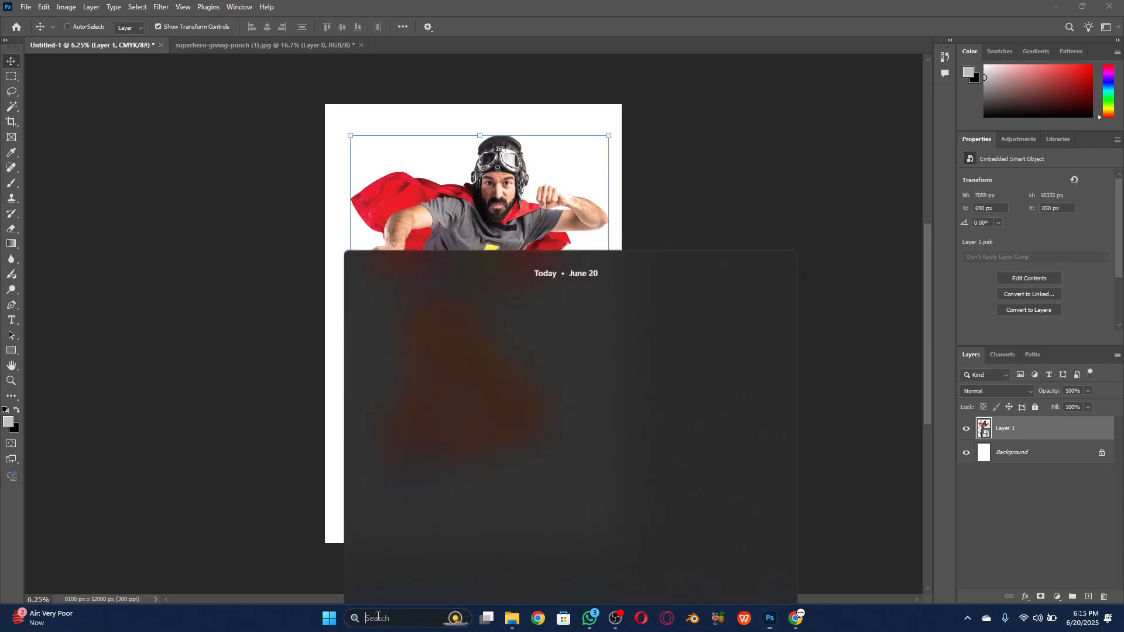
text(keyviz)
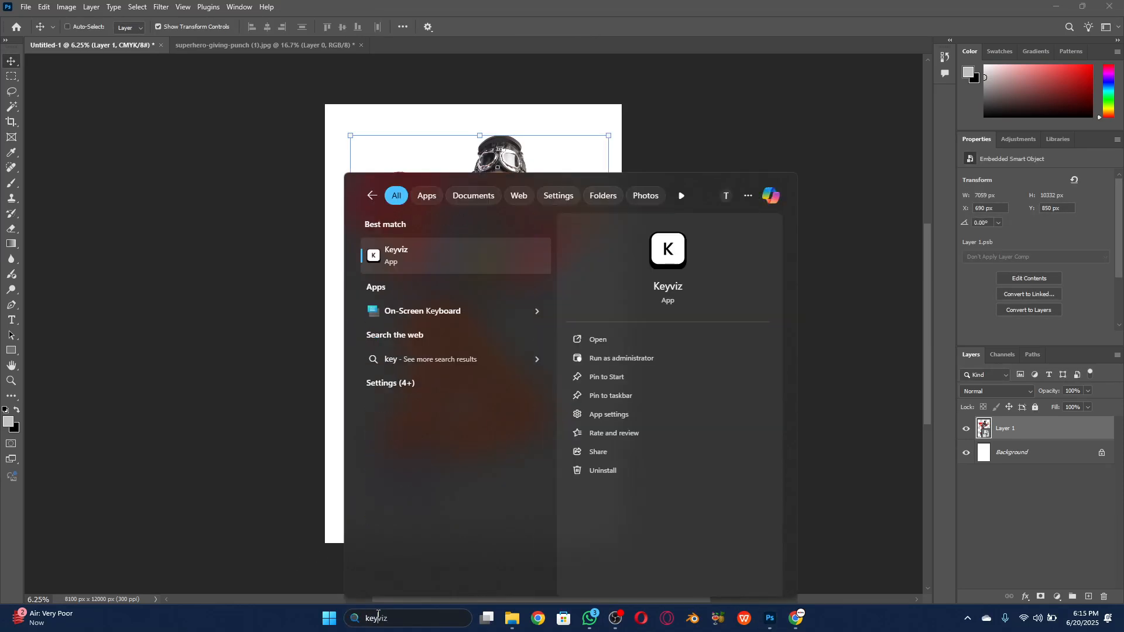
click(478, 256)
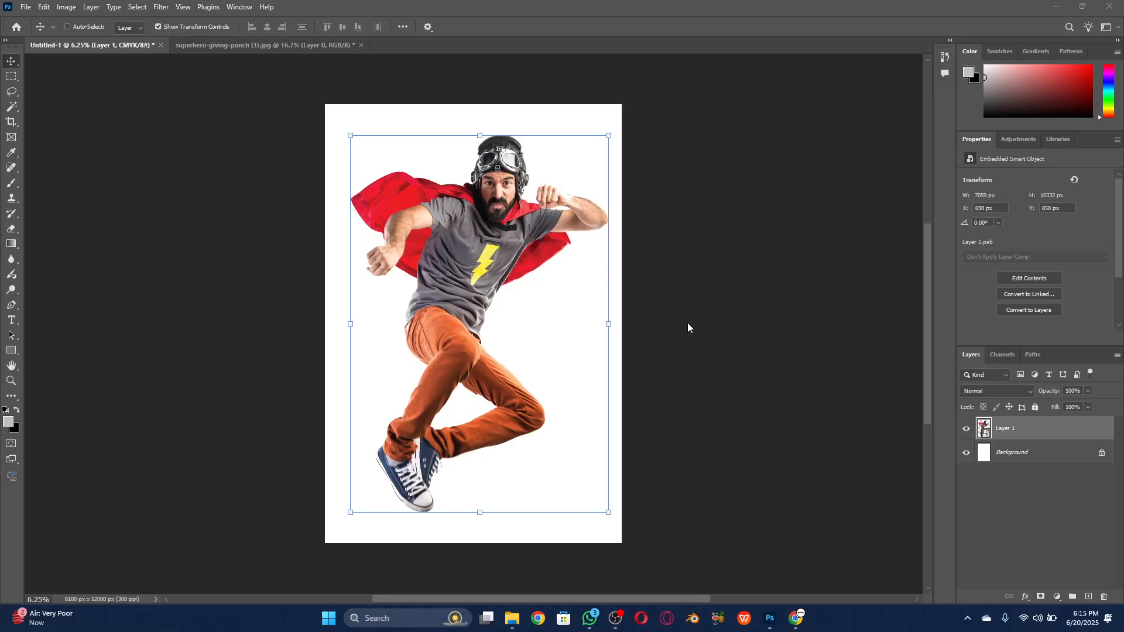
click(559, 322)
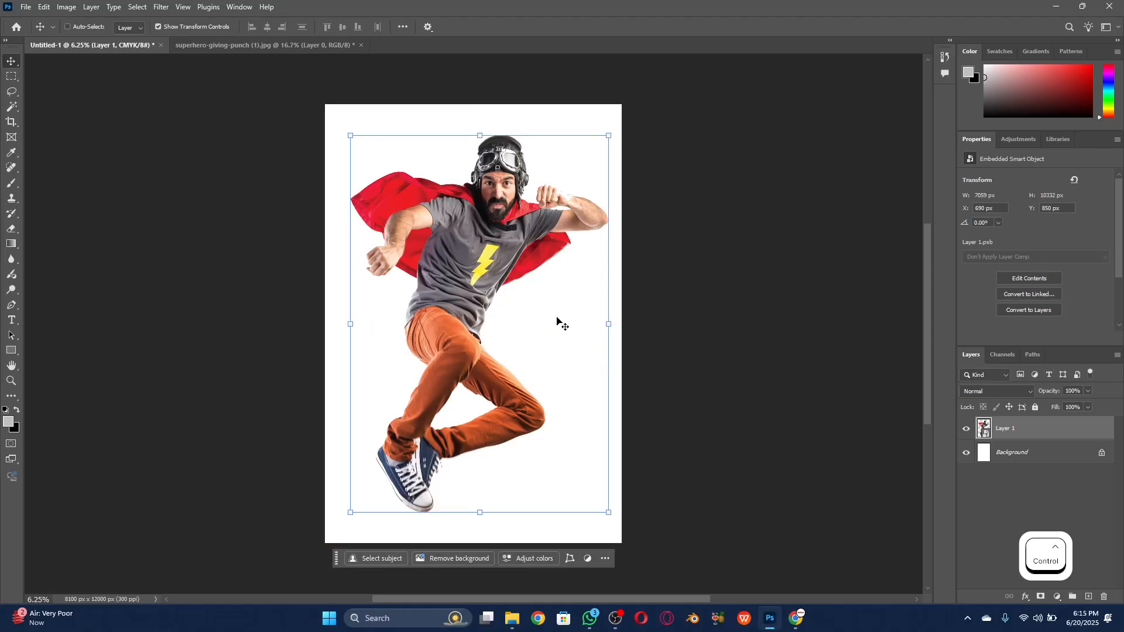
Nudge the superhero on the poster to about X 521 px, Y 962 px
click(488, 235)
drag(488, 234, 494, 235)
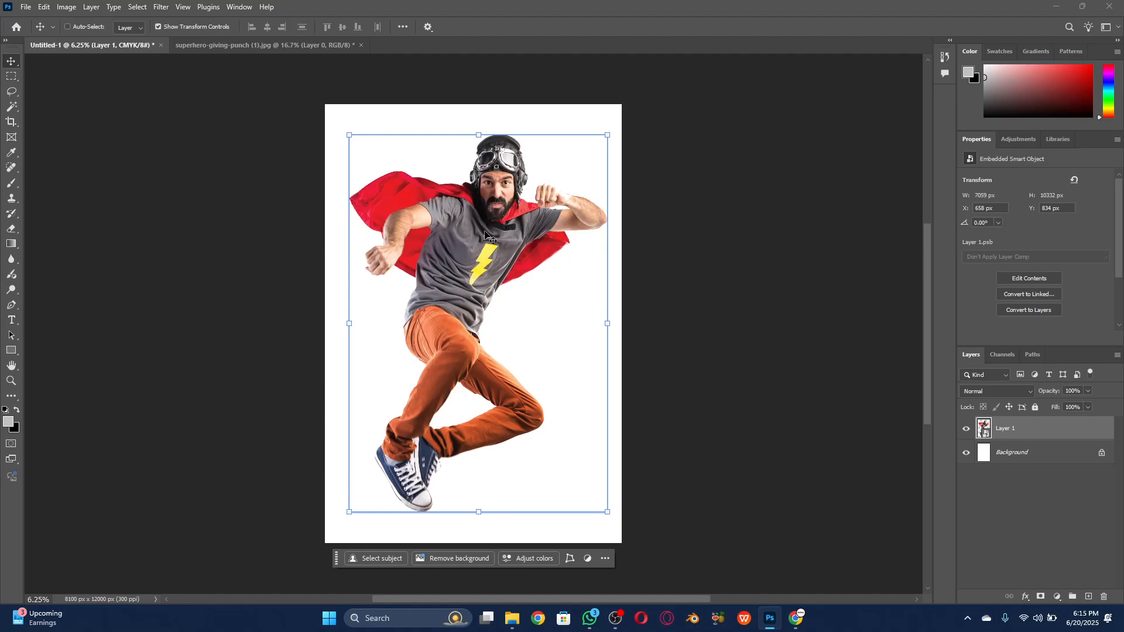
drag(457, 240, 472, 267)
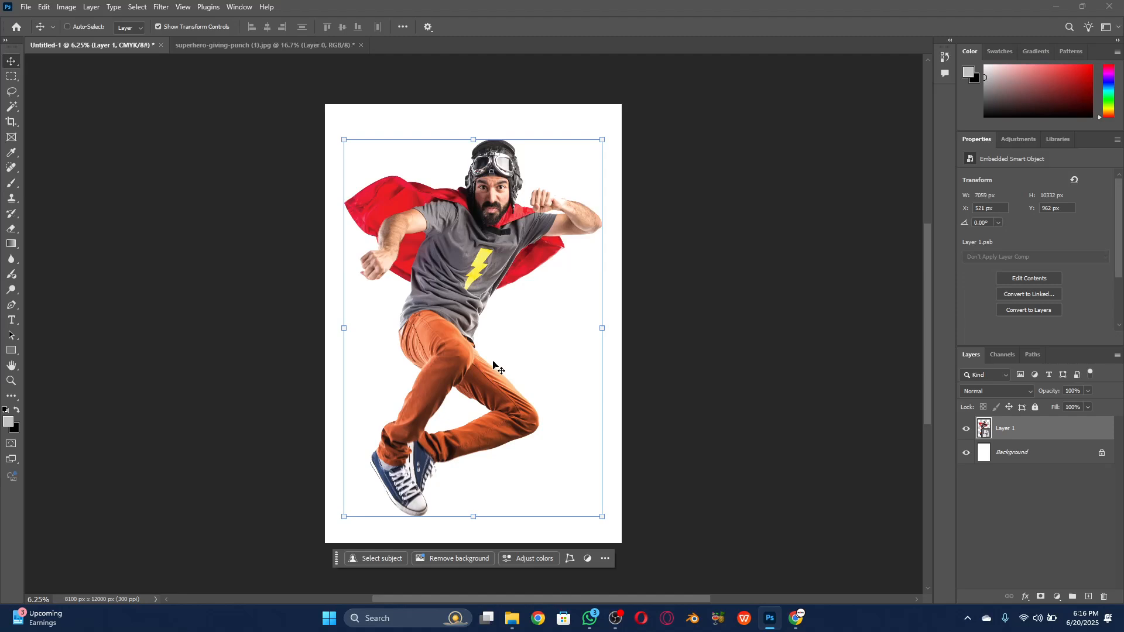
Switch to Freepik in Chrome and search for "action hero background"
click(796, 618)
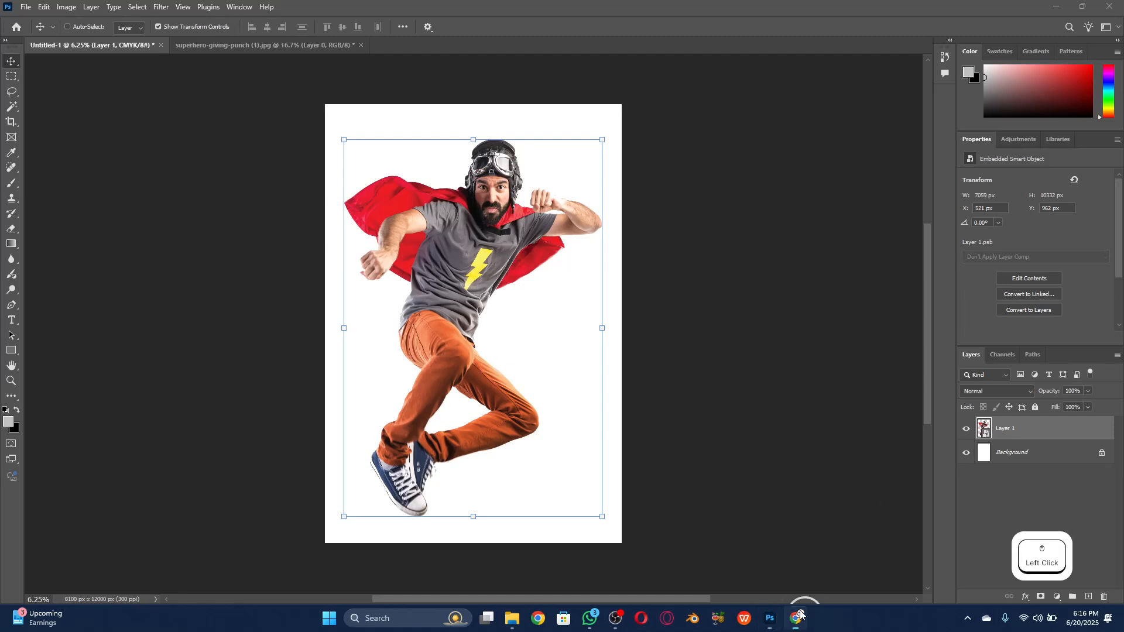
drag(354, 77, 249, 72)
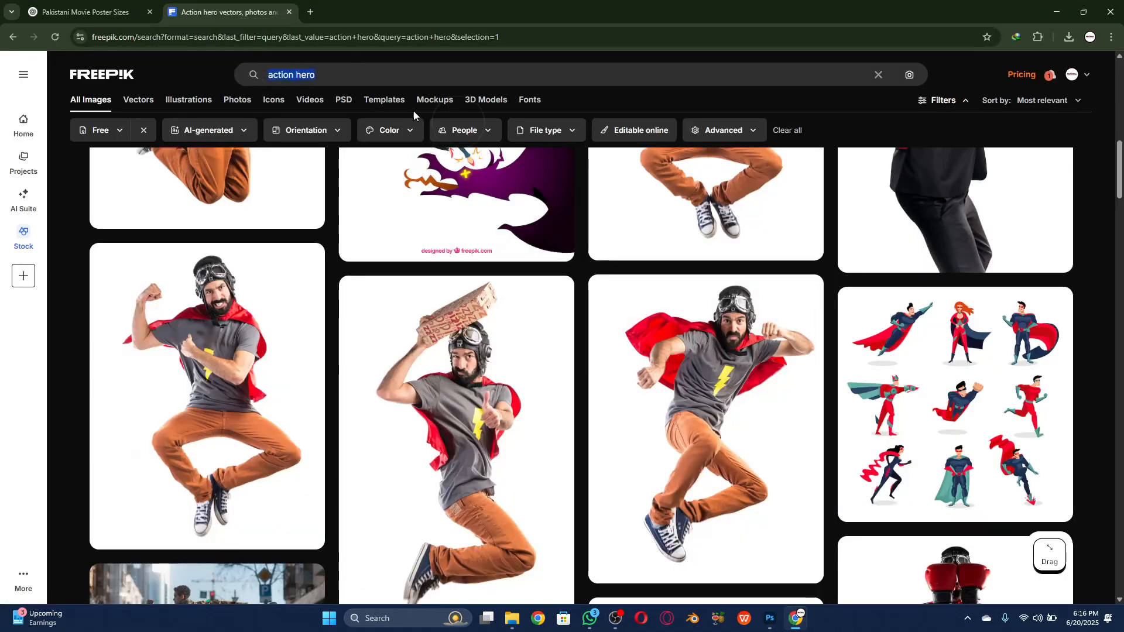
click(422, 81)
text(backgro)
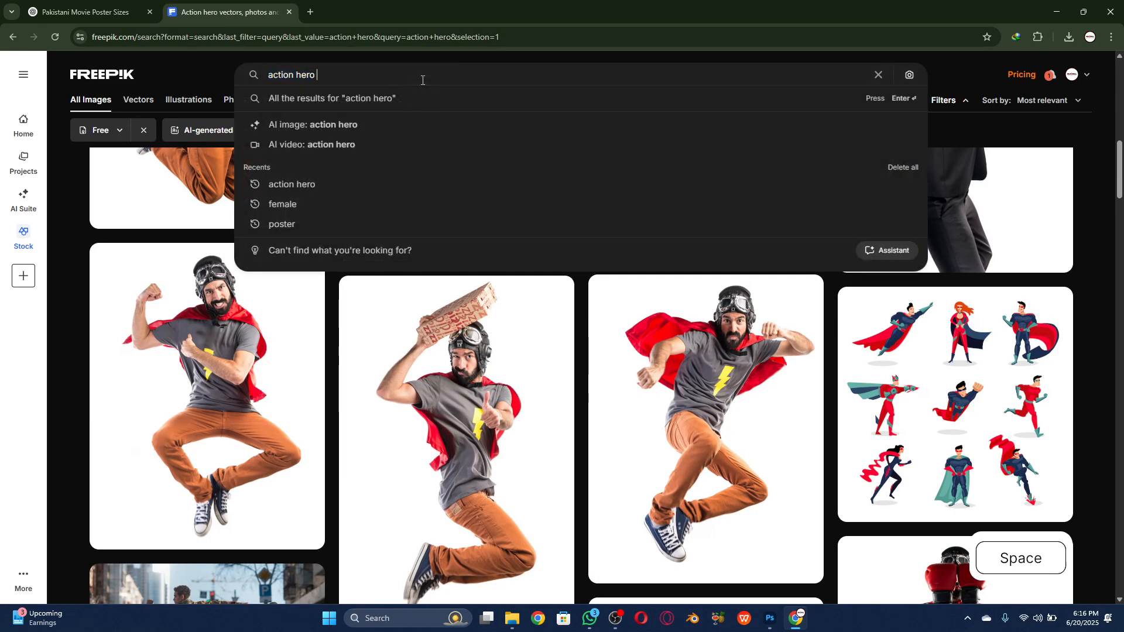
text(und)
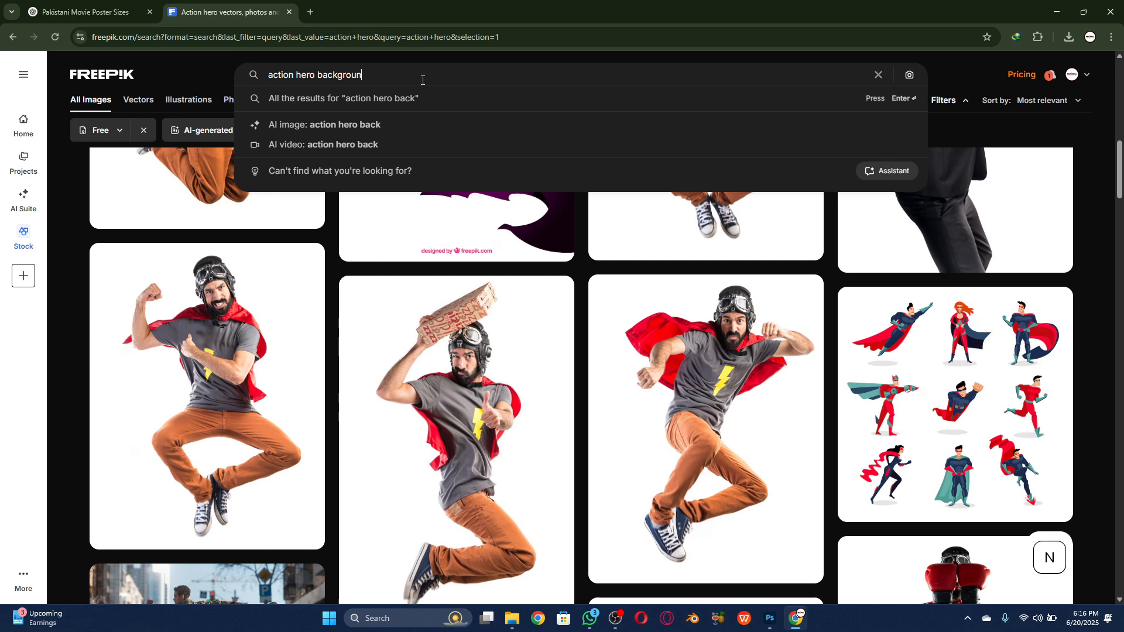
key(Return)
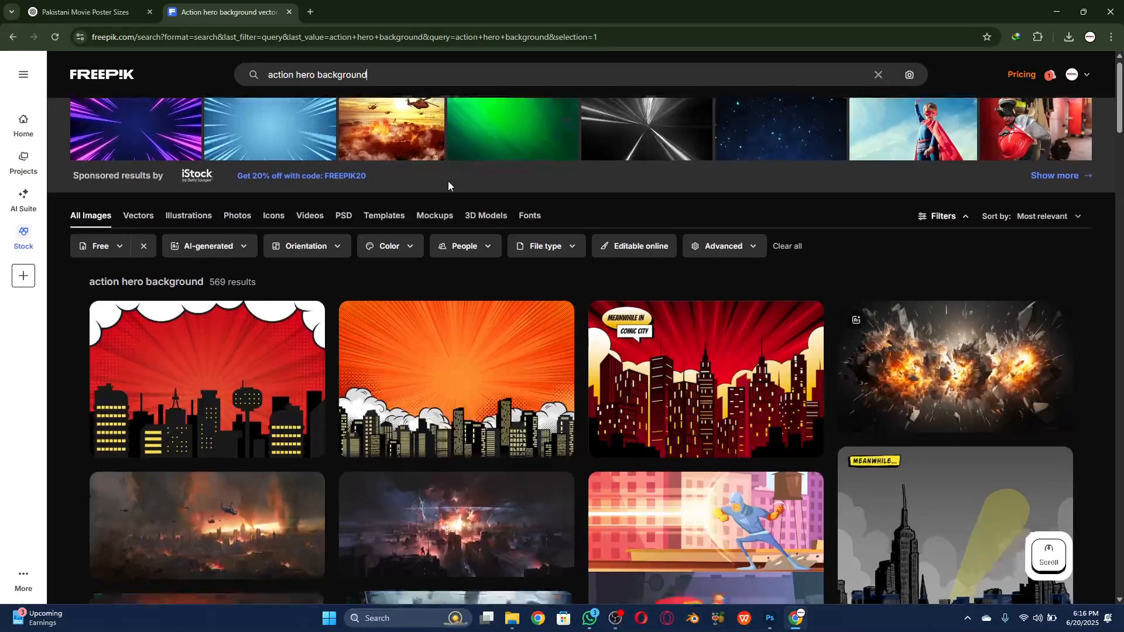
Examine the Freepik search results for a dramatic background image that suits the superhero poster
scroll(448, 181, down, 2)
mouse_move(522, 264)
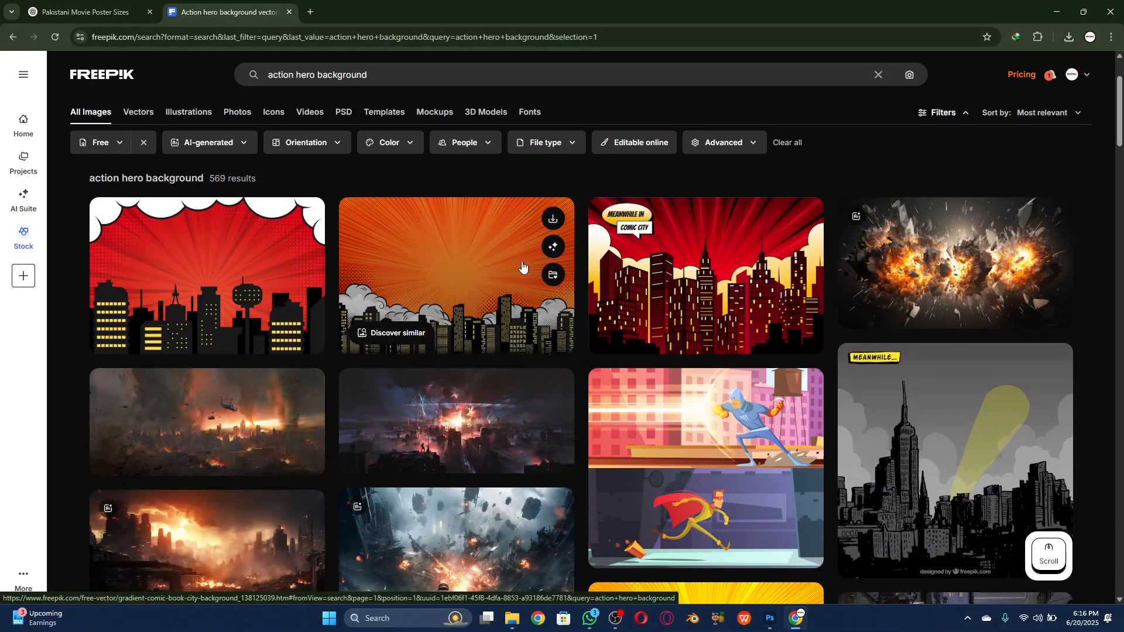
key(alt+Tab)
key(alt+Tab)
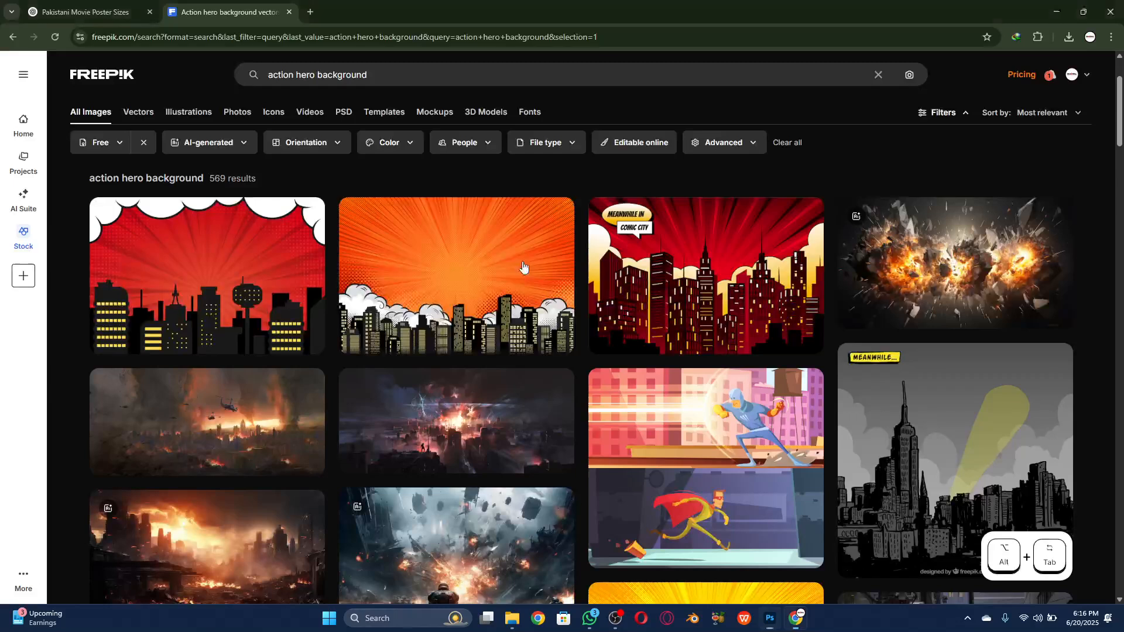
scroll(522, 266, down, 5)
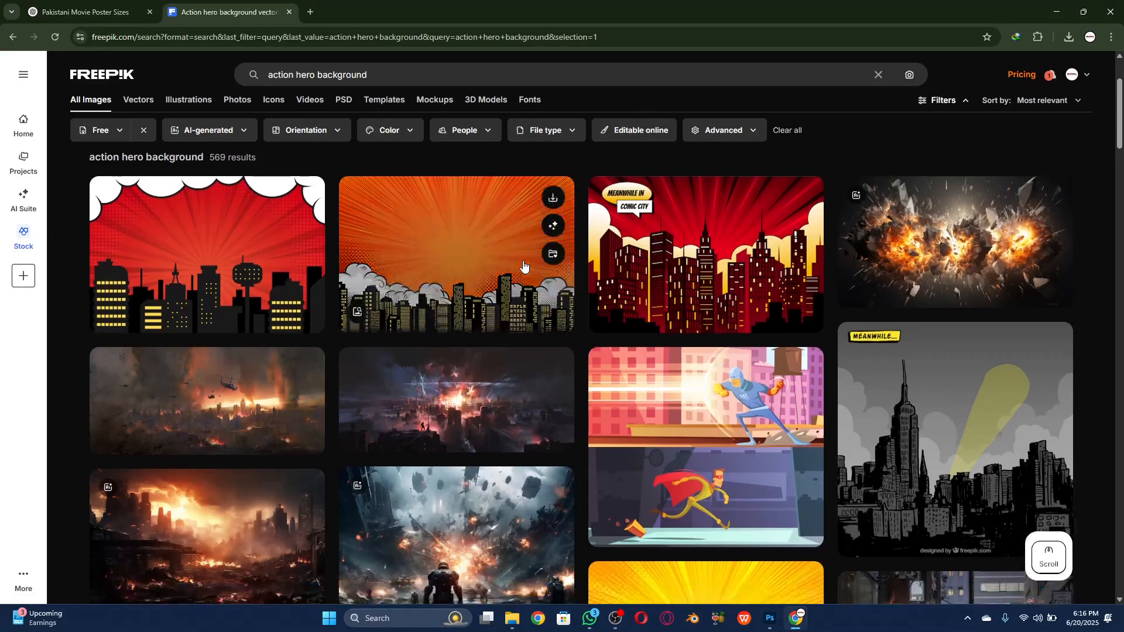
scroll(524, 266, down, 1)
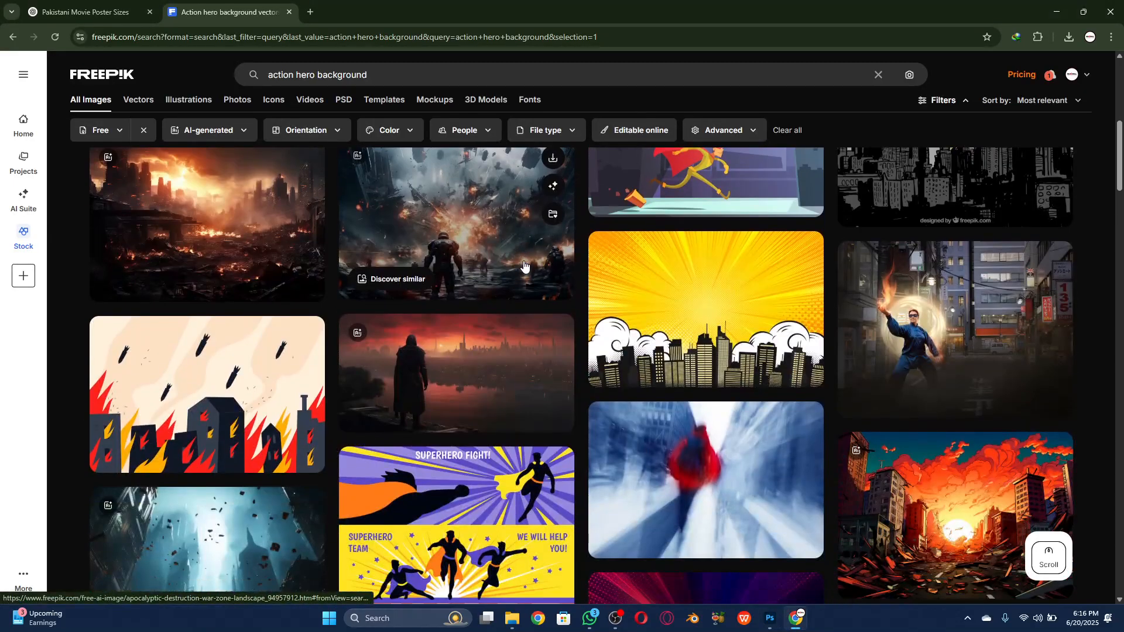
key(alt+Tab)
key(alt+Tab)
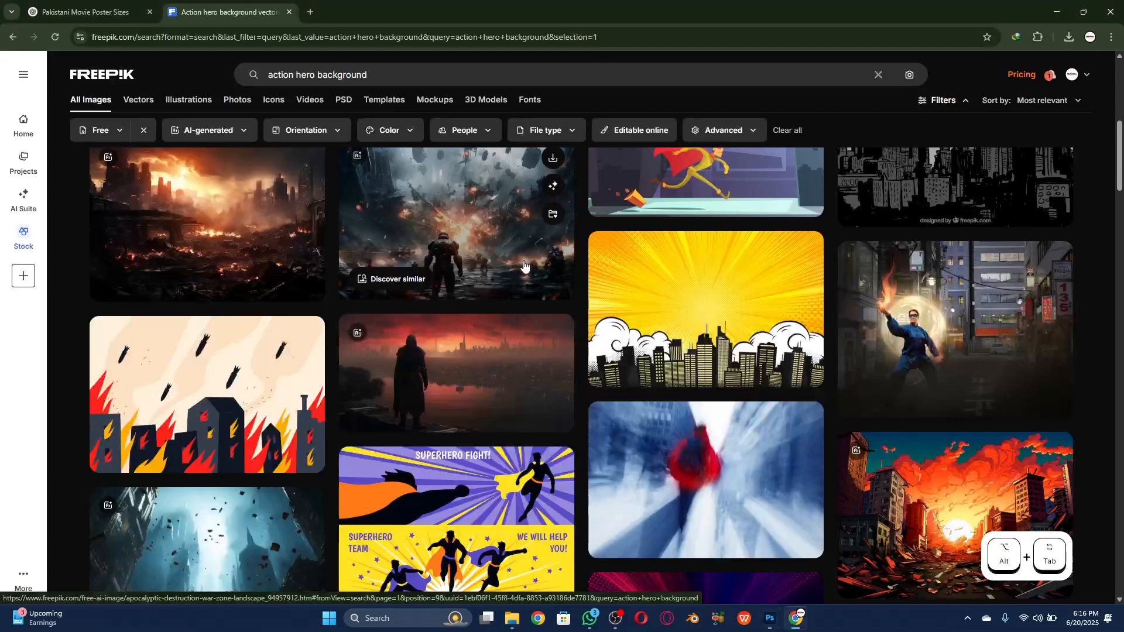
scroll(524, 266, down, 1)
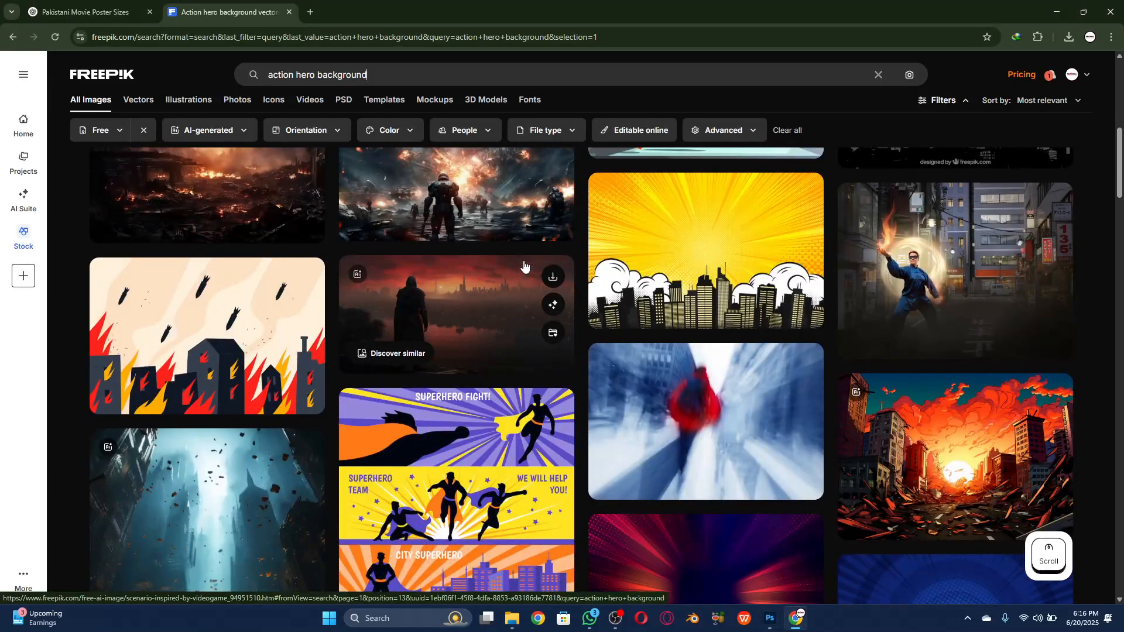
scroll(523, 266, down, 2)
scroll(524, 266, up, 1)
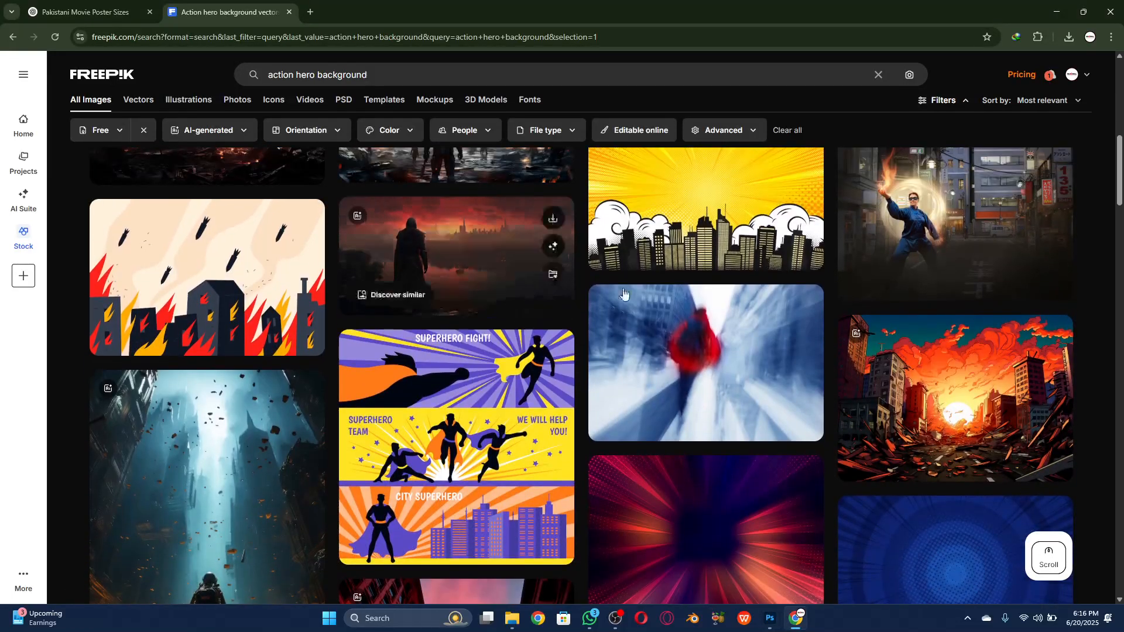
Open the "Cartoon comic style earthquake scene" image and download it at the original 3280 × 2320px size
click(939, 358)
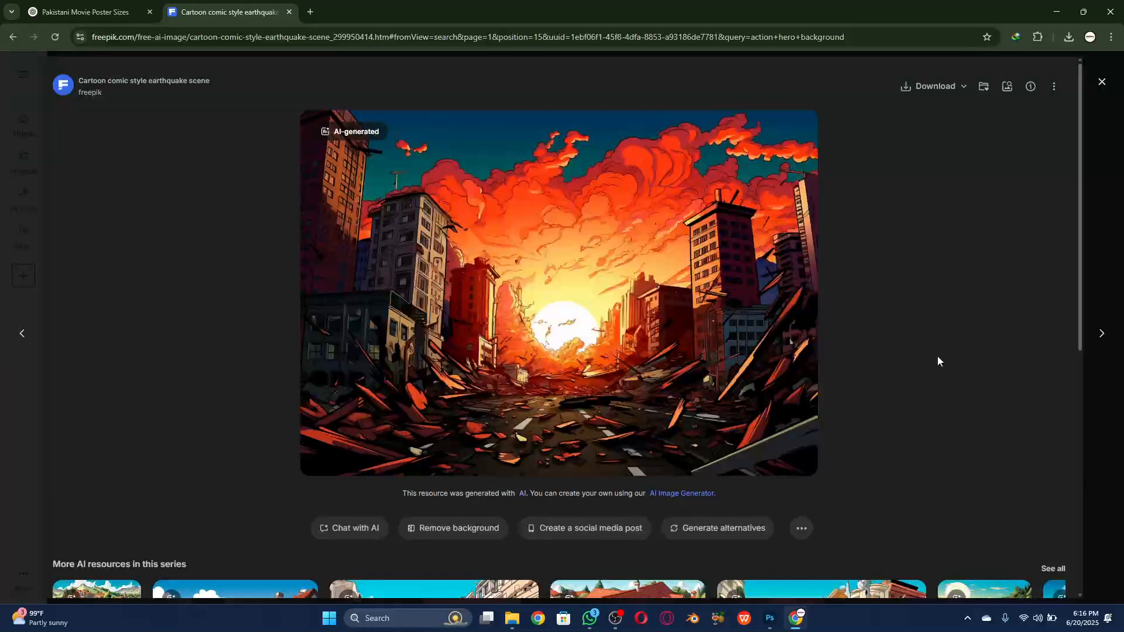
right_click(669, 257)
right_click(573, 266)
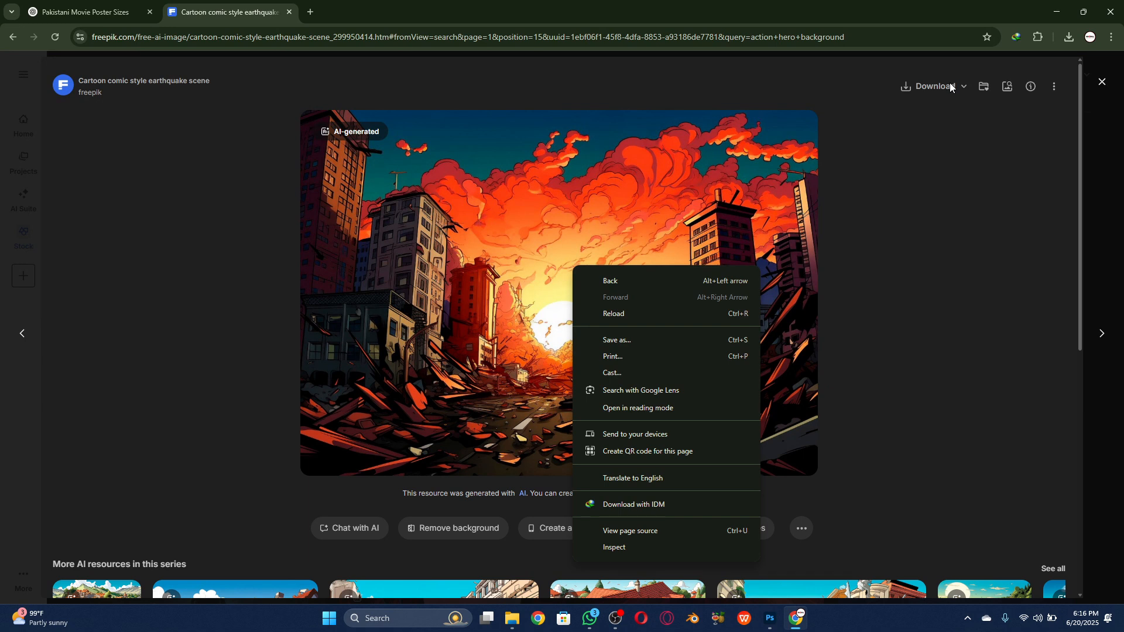
click(970, 86)
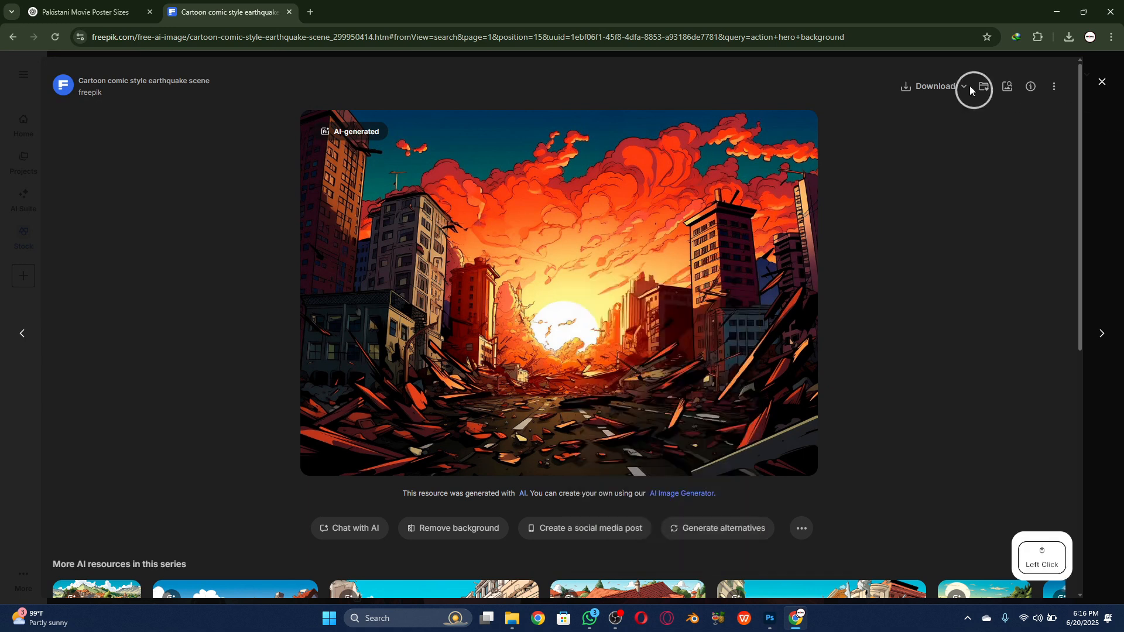
click(907, 201)
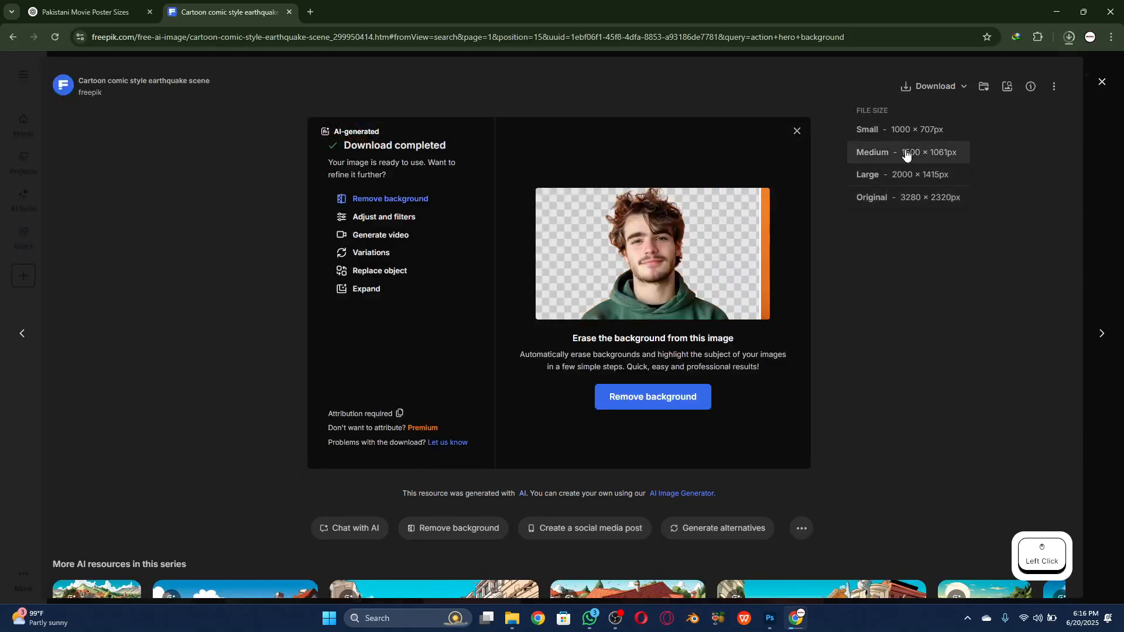
Switch to Photoshop and open the cartoon-comic-style-earthquake-scene image from the Downloads folder
click(770, 618)
click(26, 11)
click(34, 29)
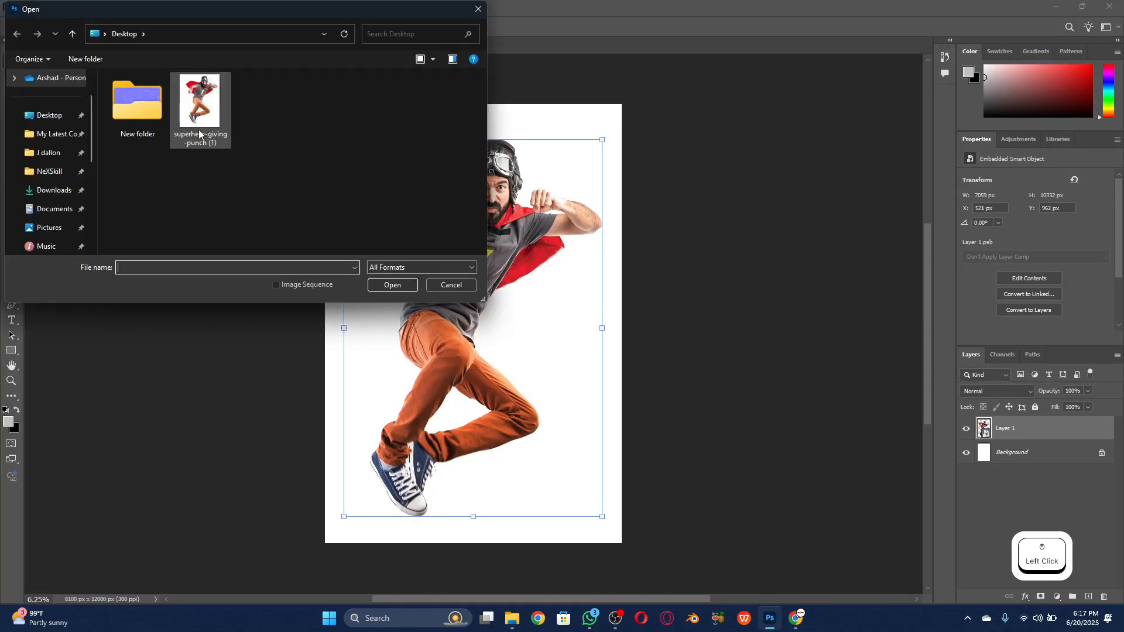
click(51, 189)
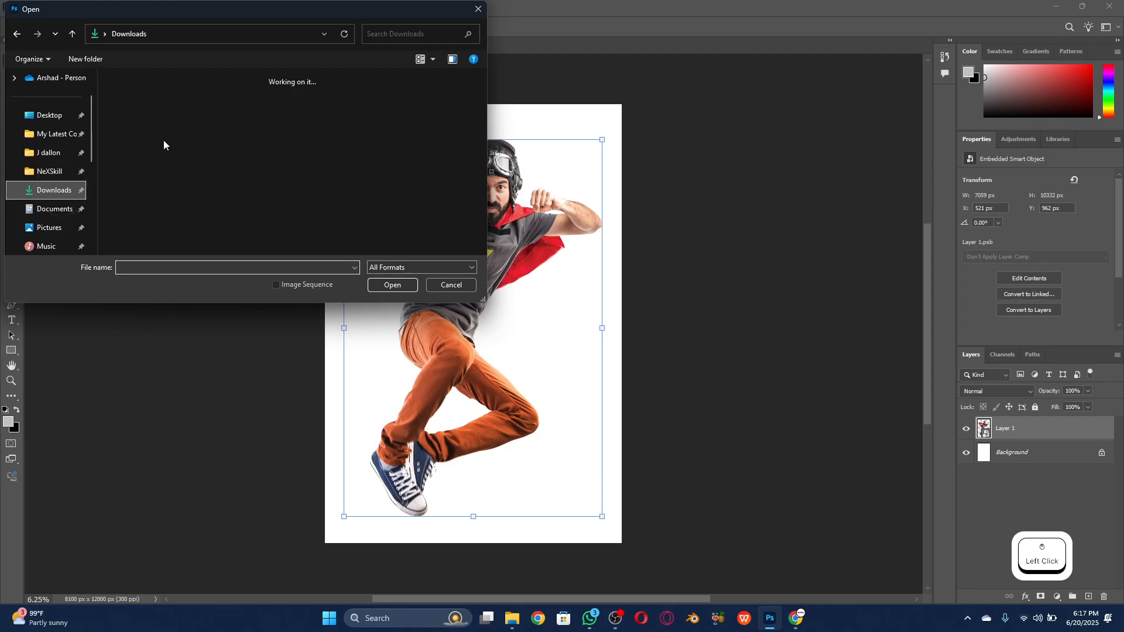
double_click(173, 117)
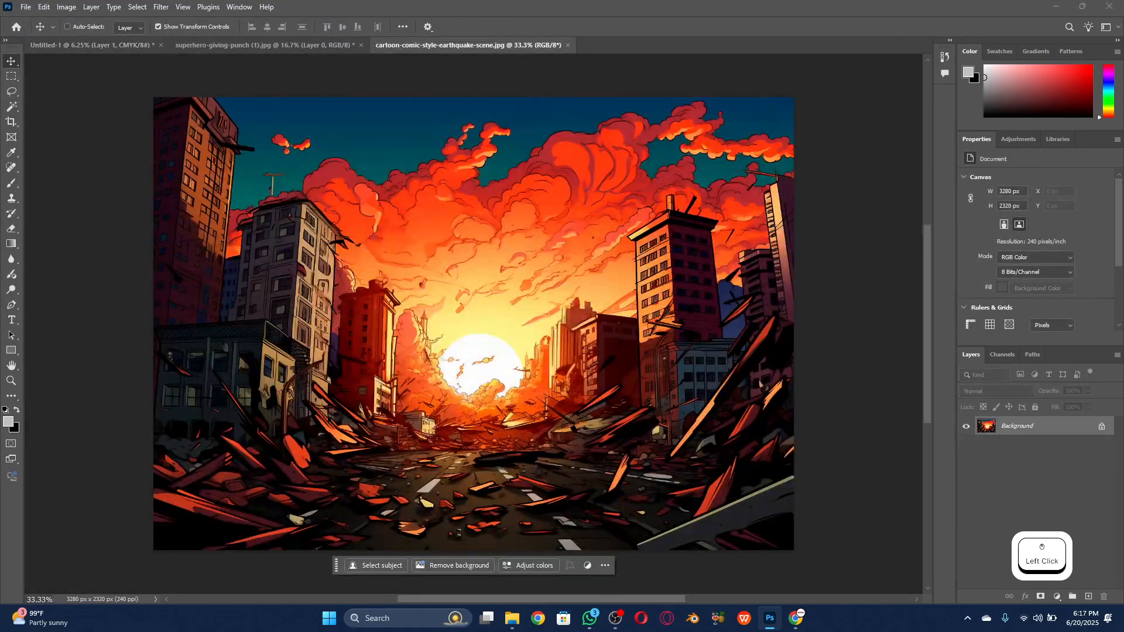
Move the earthquake scene into the Untitled-1 poster and convert its layer to a Smart Object
click(268, 201)
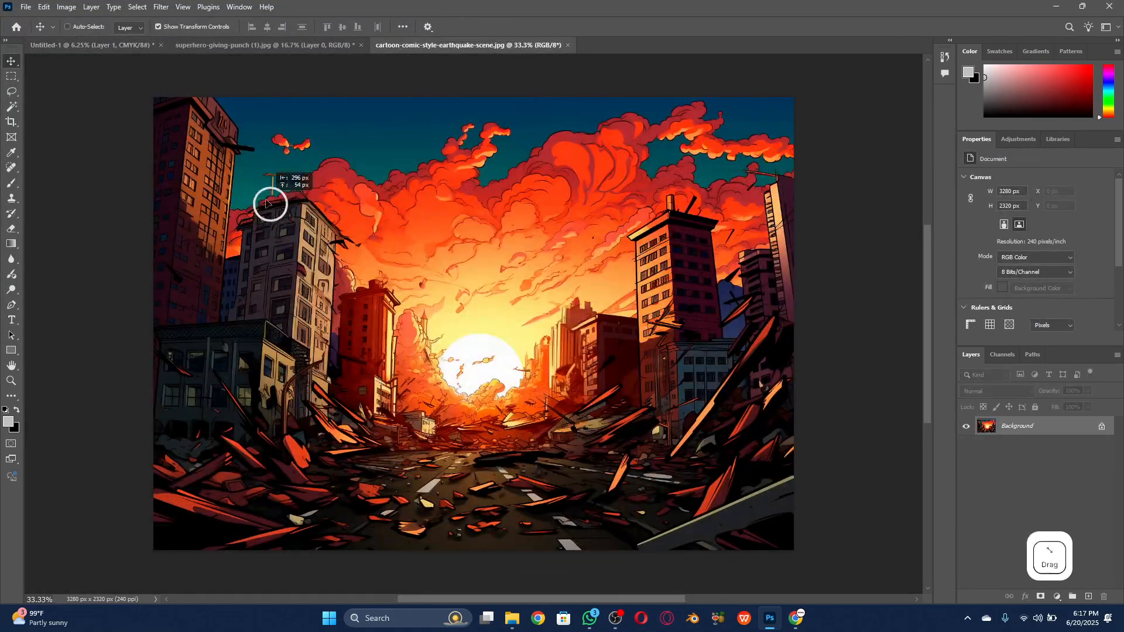
click(542, 256)
drag(541, 256, 483, 245)
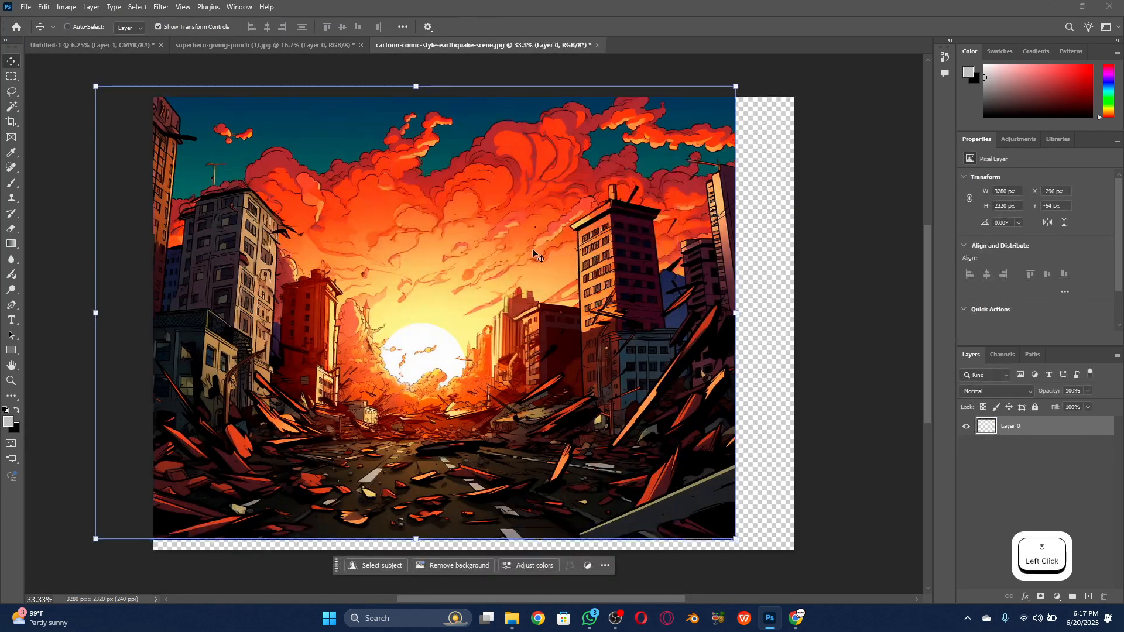
drag(417, 205, 517, 297)
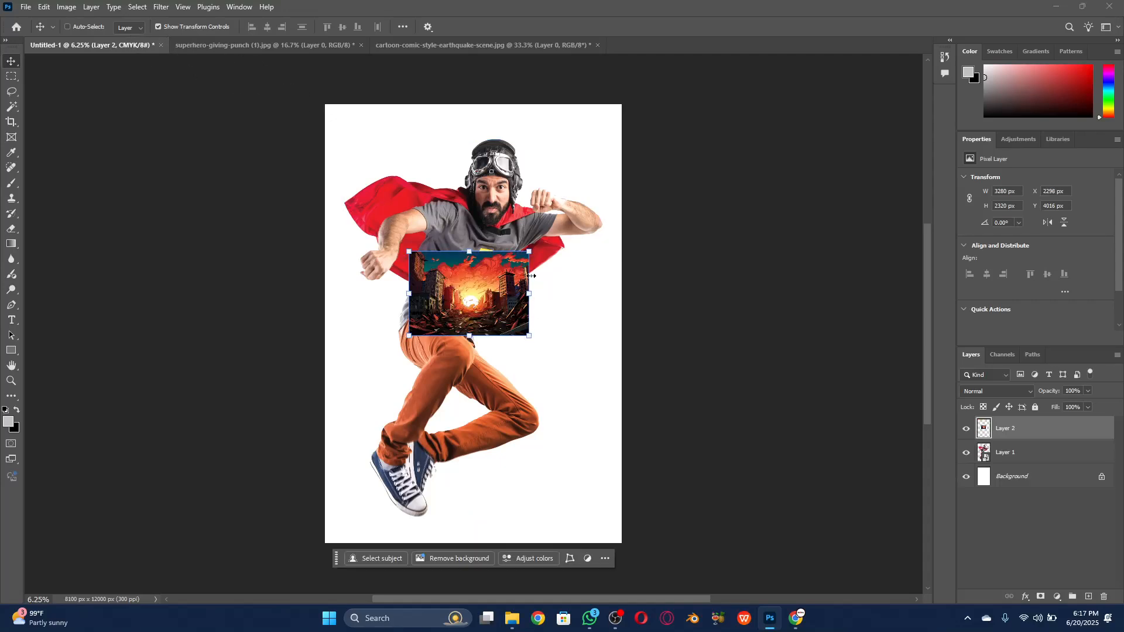
right_click(1002, 432)
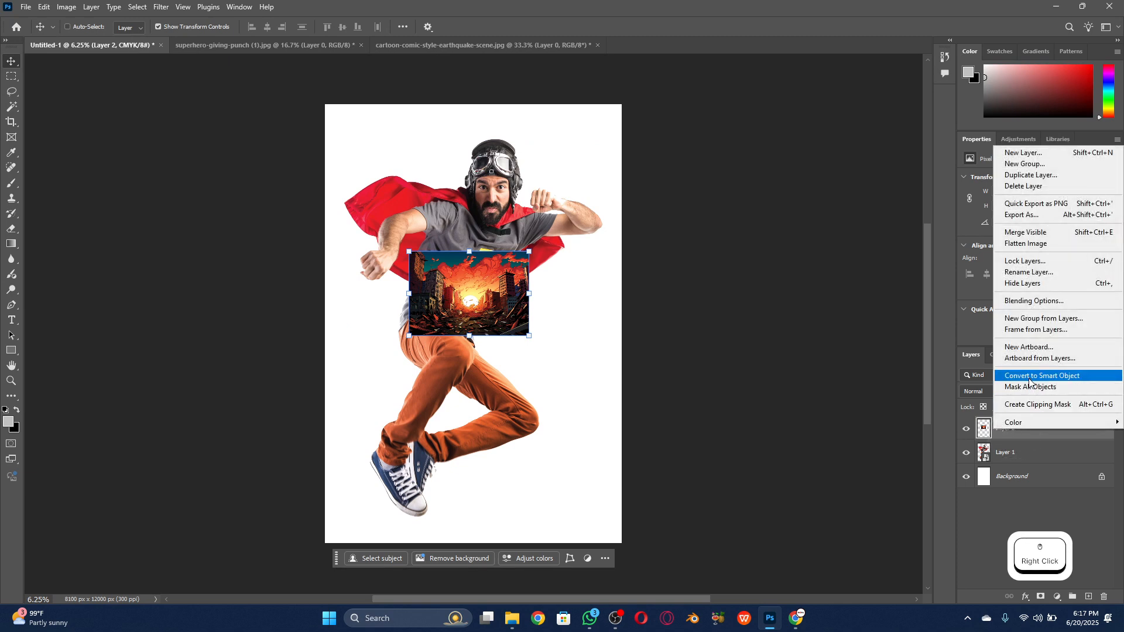
click(1029, 378)
Scale the earthquake scene up to about 17811 × 12598 px so it covers the whole poster, centre it and apply the transform
drag(529, 251, 770, 55)
key(ctrl+z)
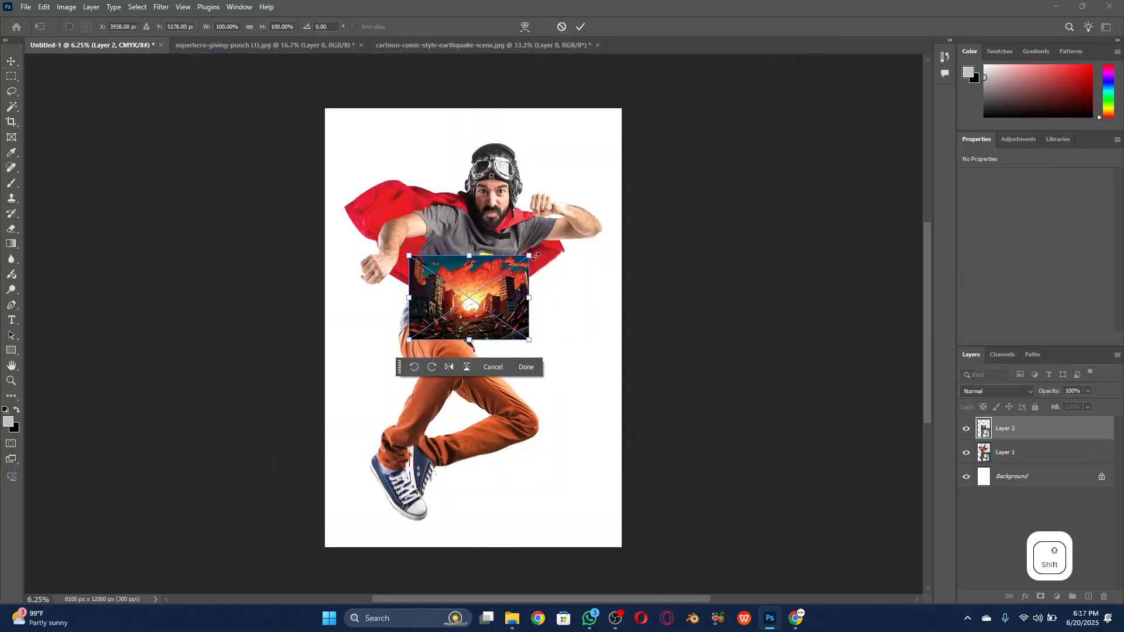
drag(531, 255, 575, 221)
drag(530, 254, 812, 66)
drag(541, 274, 546, 305)
click(9, 62)
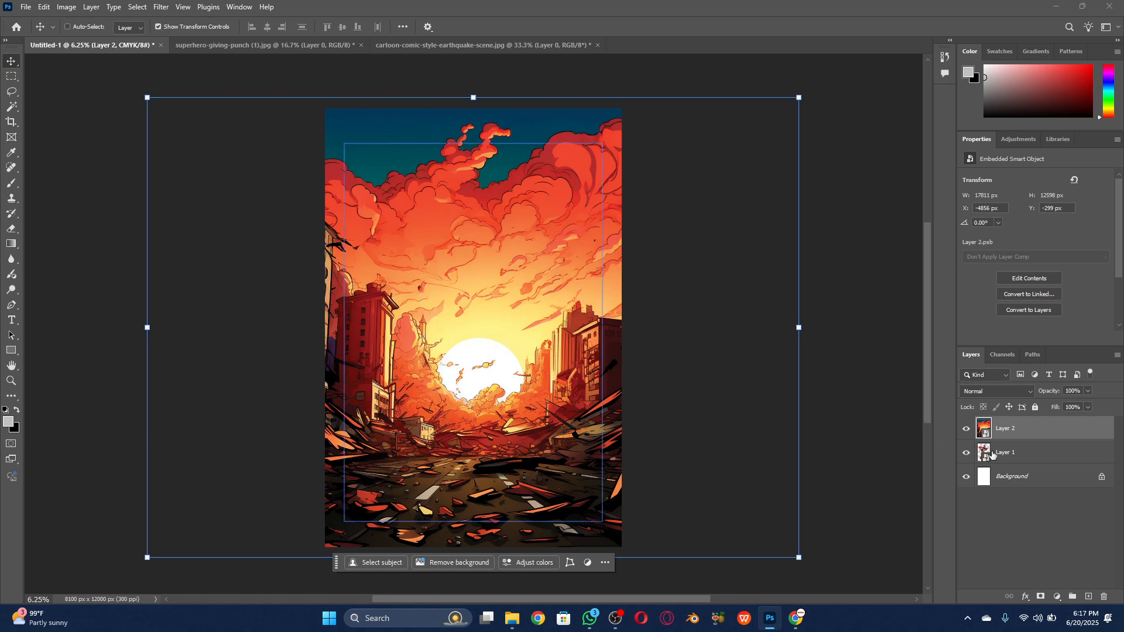
Place the earthquake scene layer beneath the superhero layer in the stacking order and select the superhero layer
click(1014, 431)
drag(1014, 431, 1014, 464)
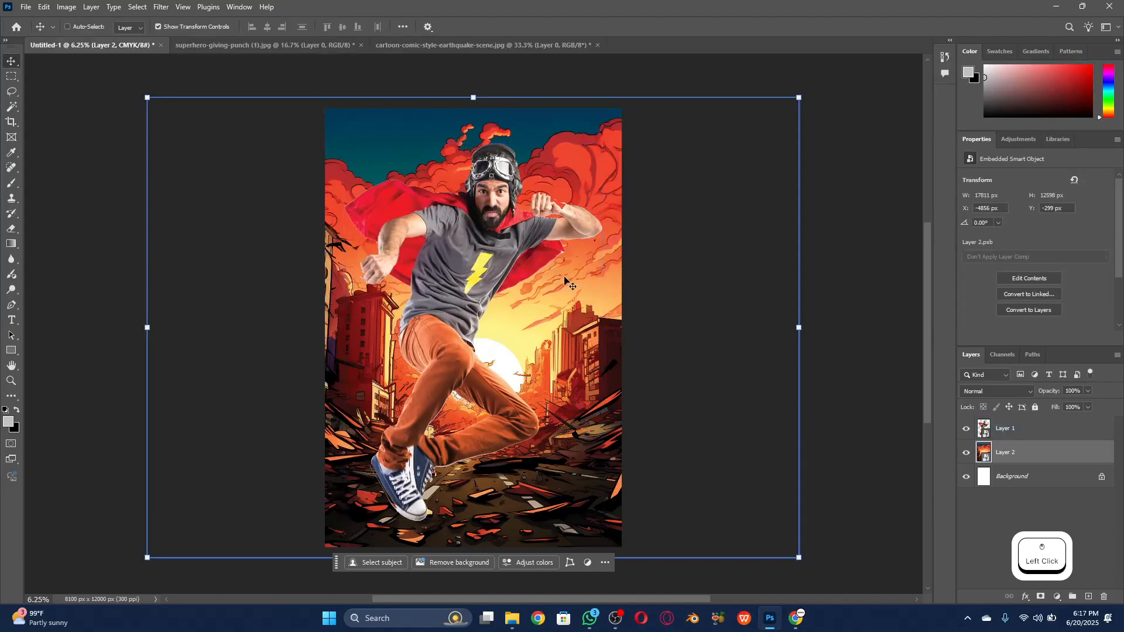
click(993, 434)
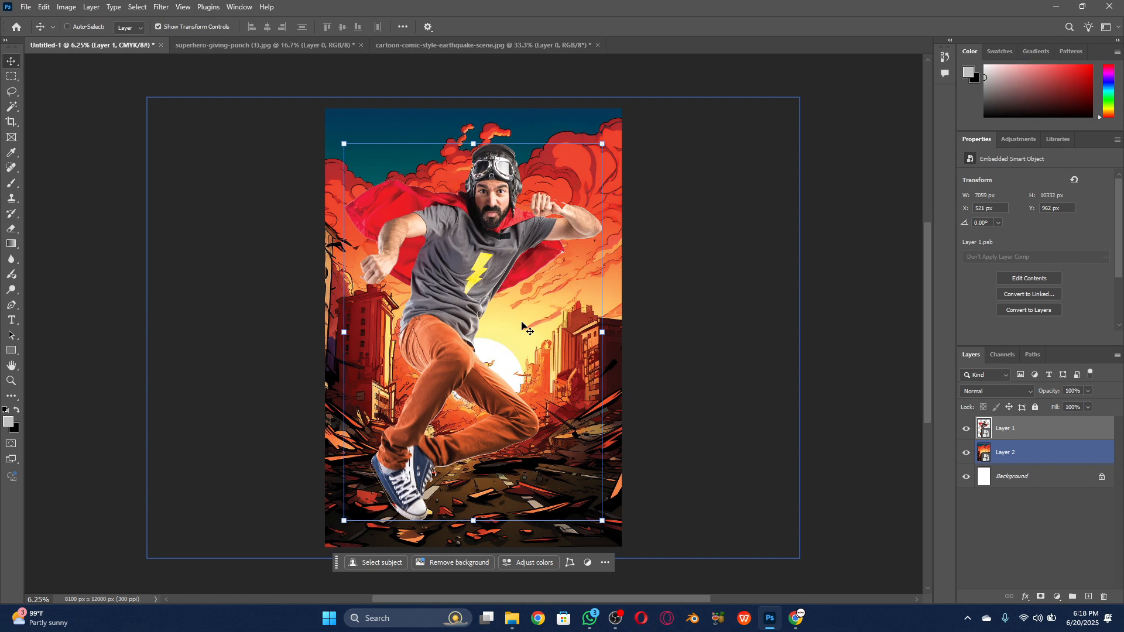
Apply a Gaussian Blur with a radius of 38.7 pixels to the earthquake scene layer
click(1019, 459)
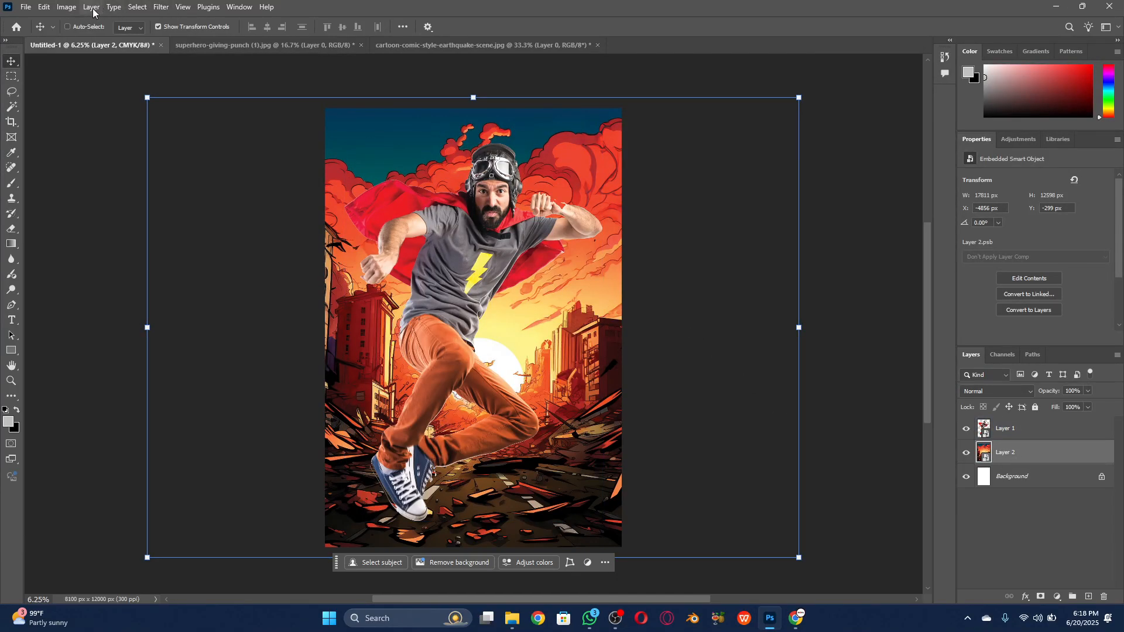
click(160, 7)
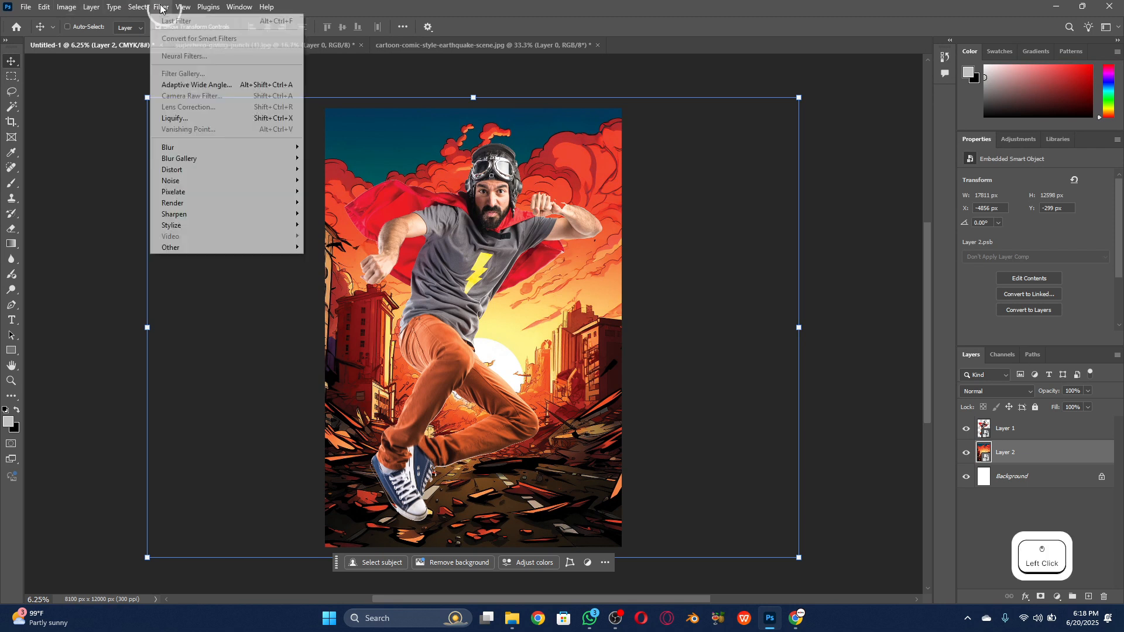
mouse_move(190, 151)
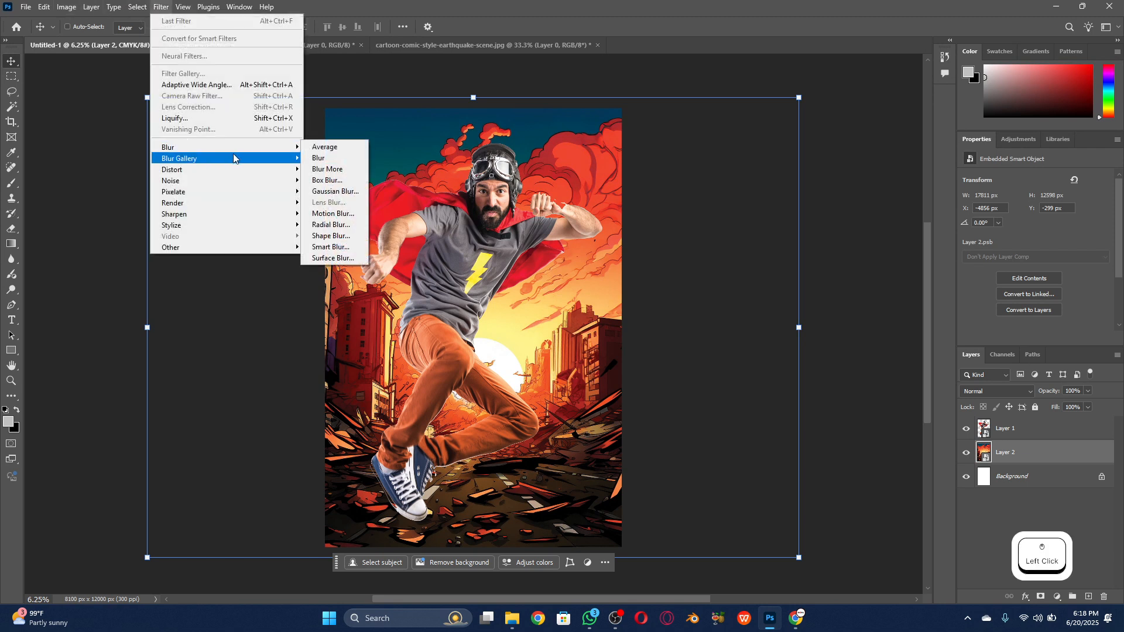
click(331, 192)
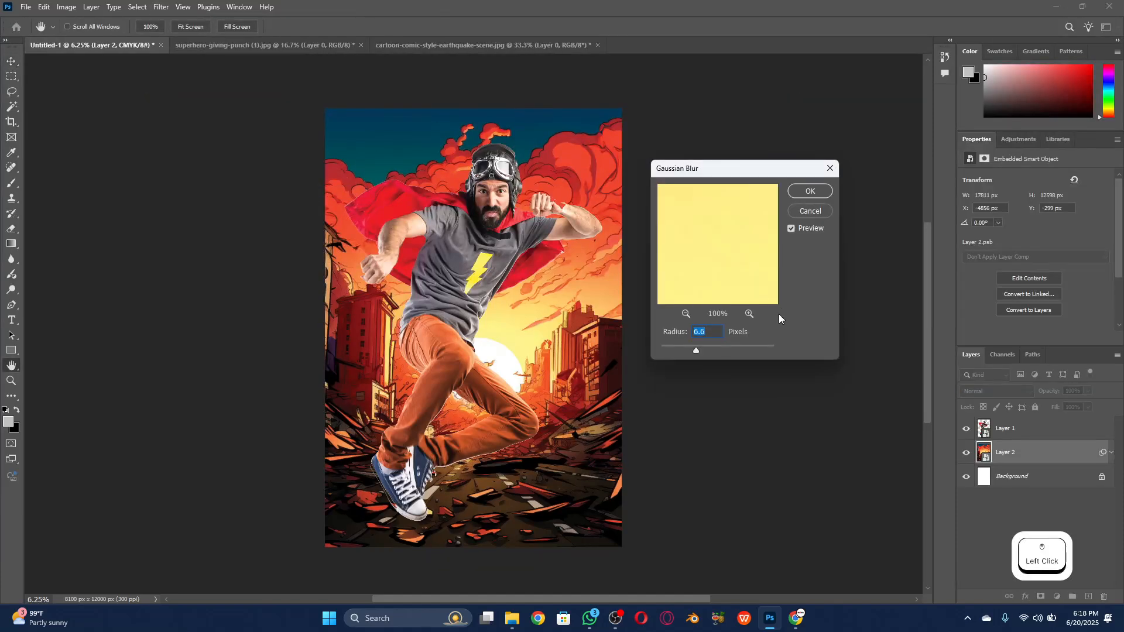
mouse_move(701, 350)
mouse_down()
mouse_move(736, 354)
mouse_move(718, 350)
mouse_up()
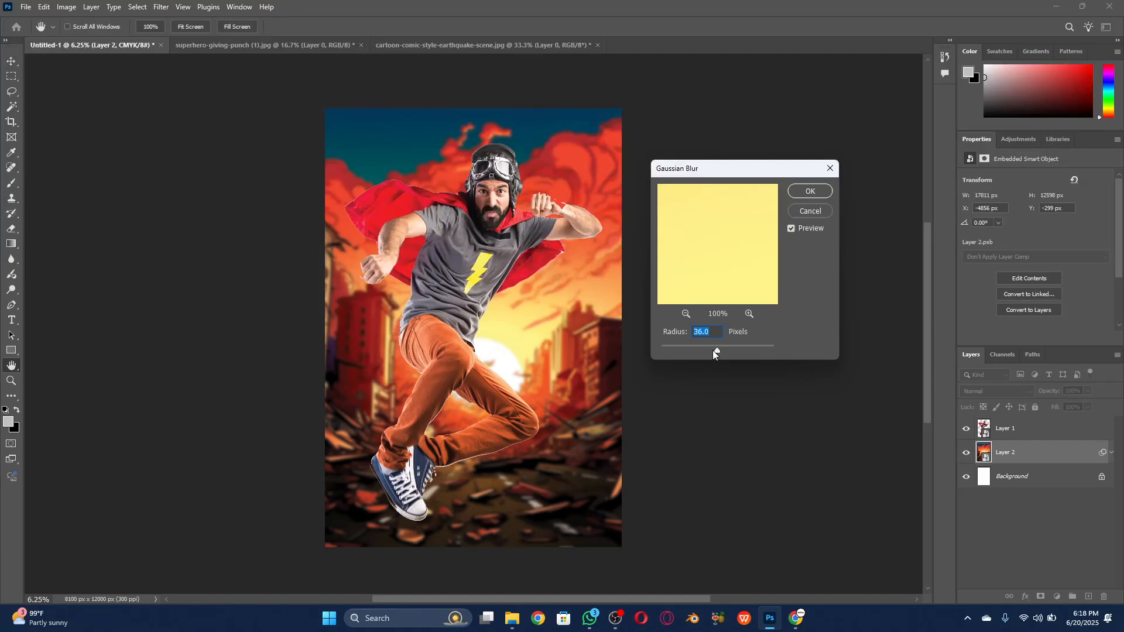
drag(712, 351, 718, 350)
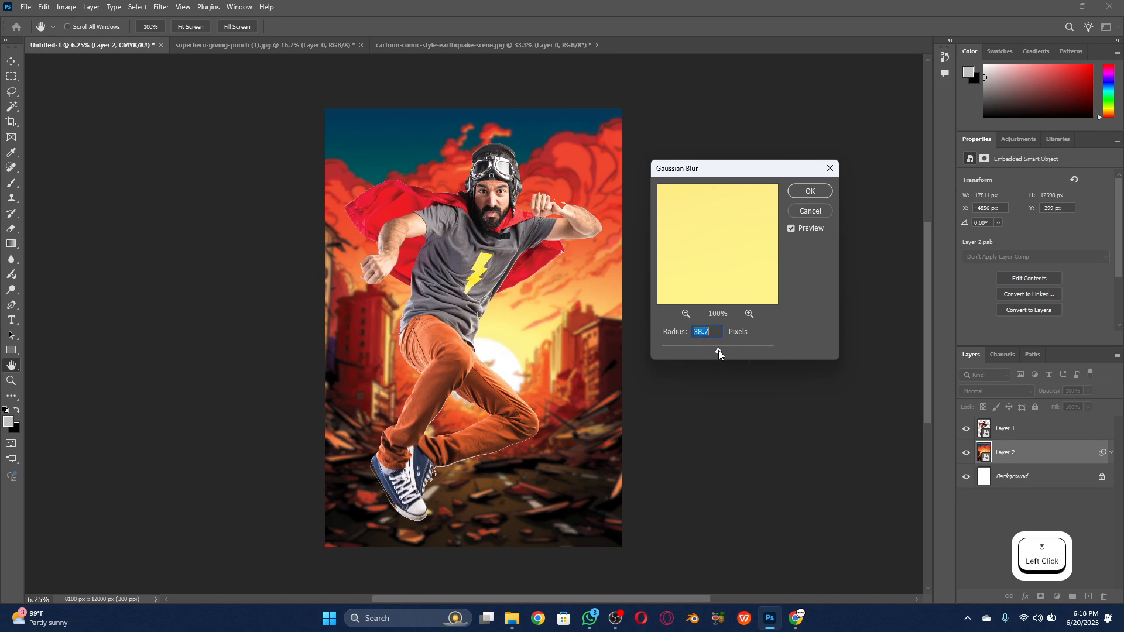
click(818, 193)
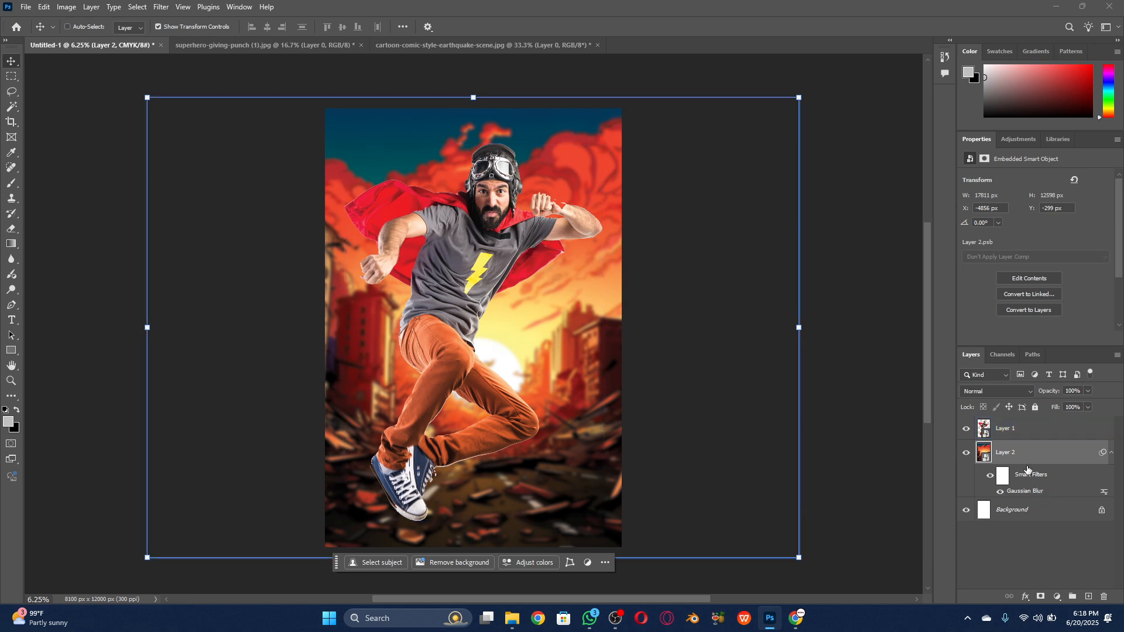
Try a linear grey-to-black gradient on a new layer between the superhero and the earthquake scene, running upward from below the poster
click(1019, 438)
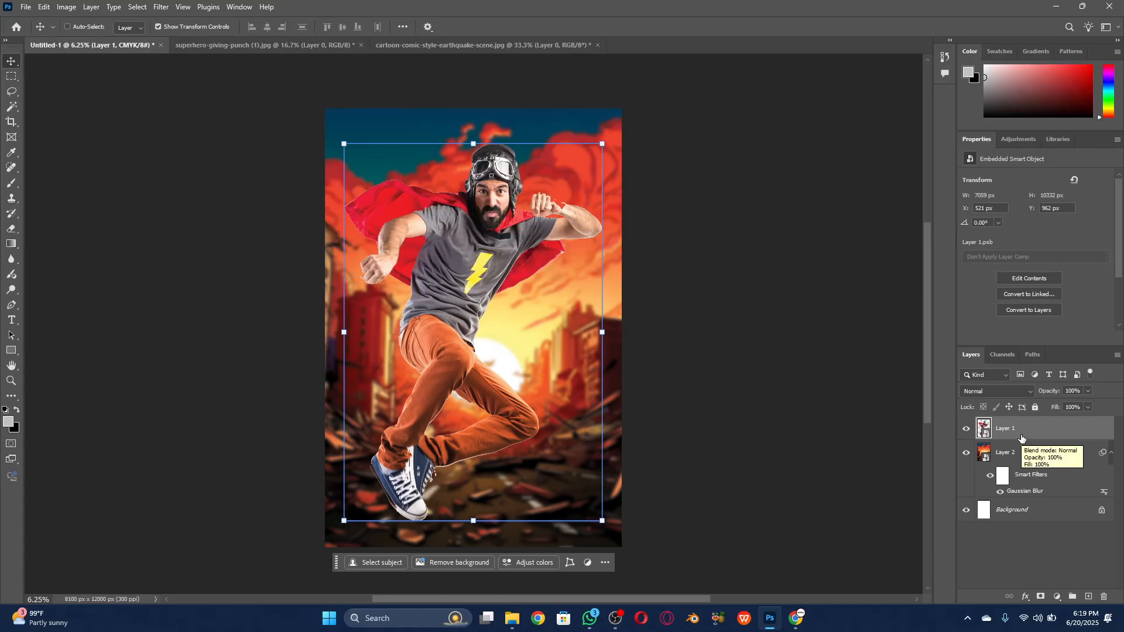
click(1011, 452)
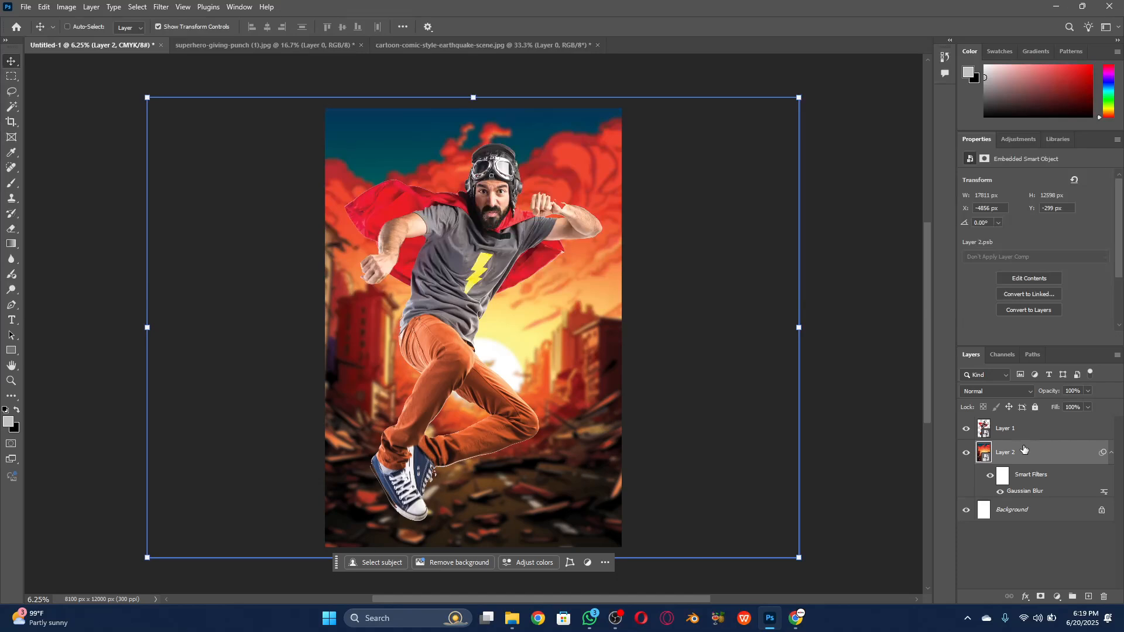
click(1023, 440)
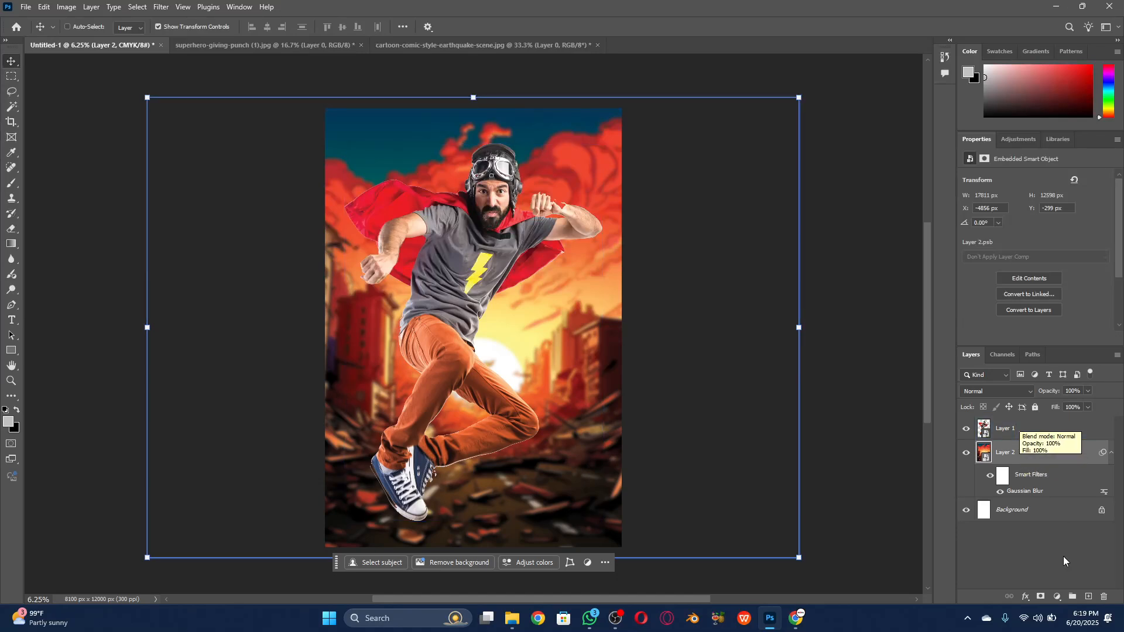
click(1088, 597)
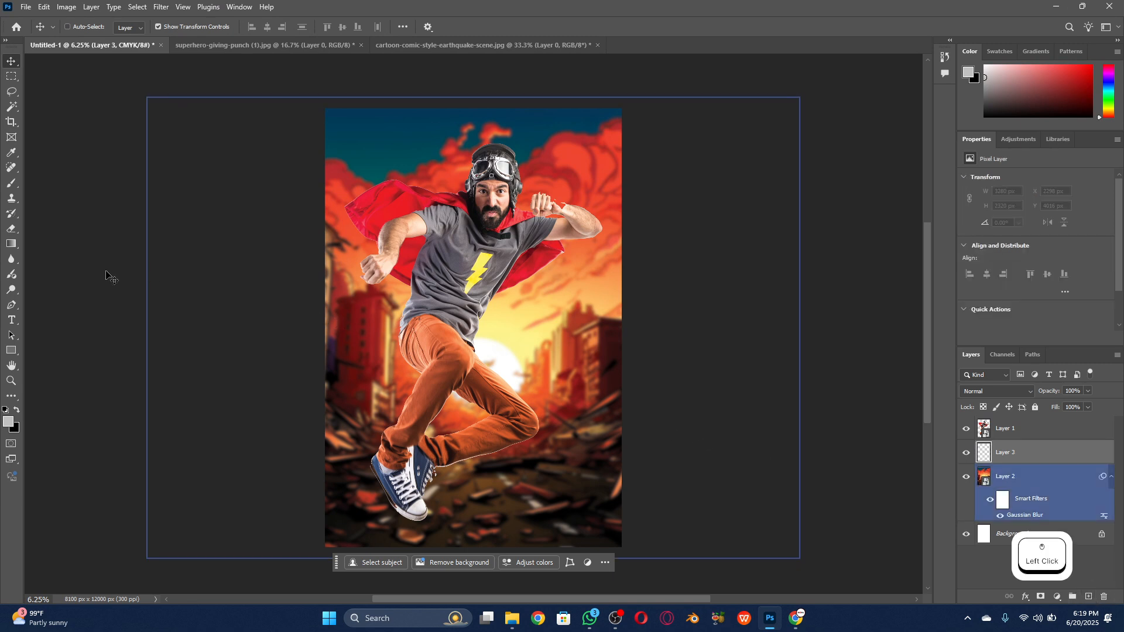
click(16, 246)
click(47, 245)
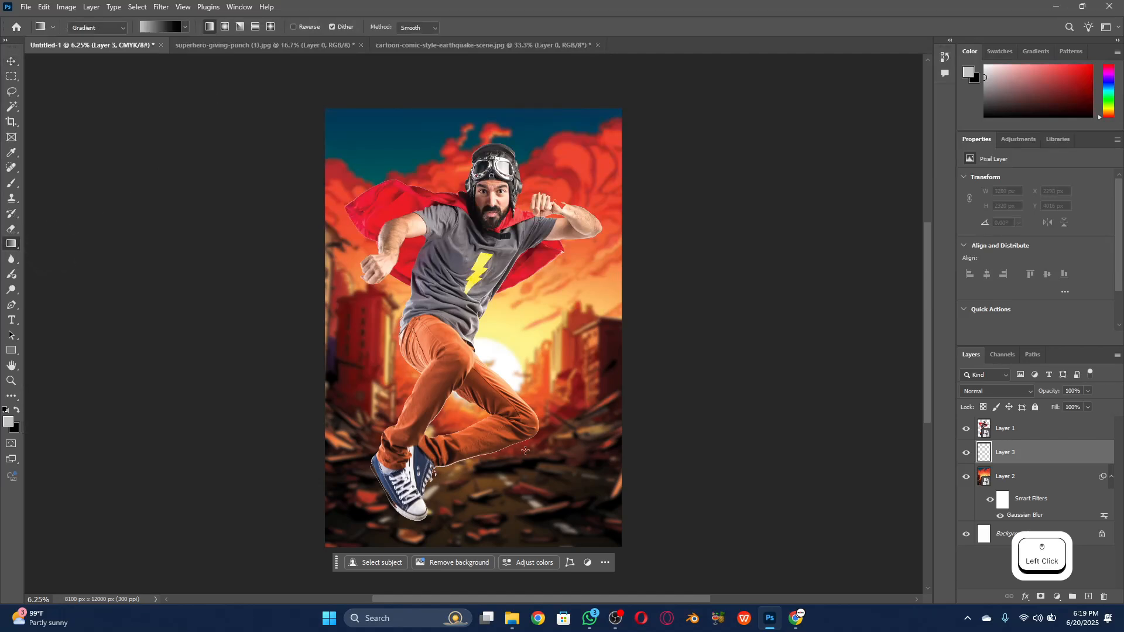
scroll(532, 402, down, 2)
drag(469, 555, 474, 182)
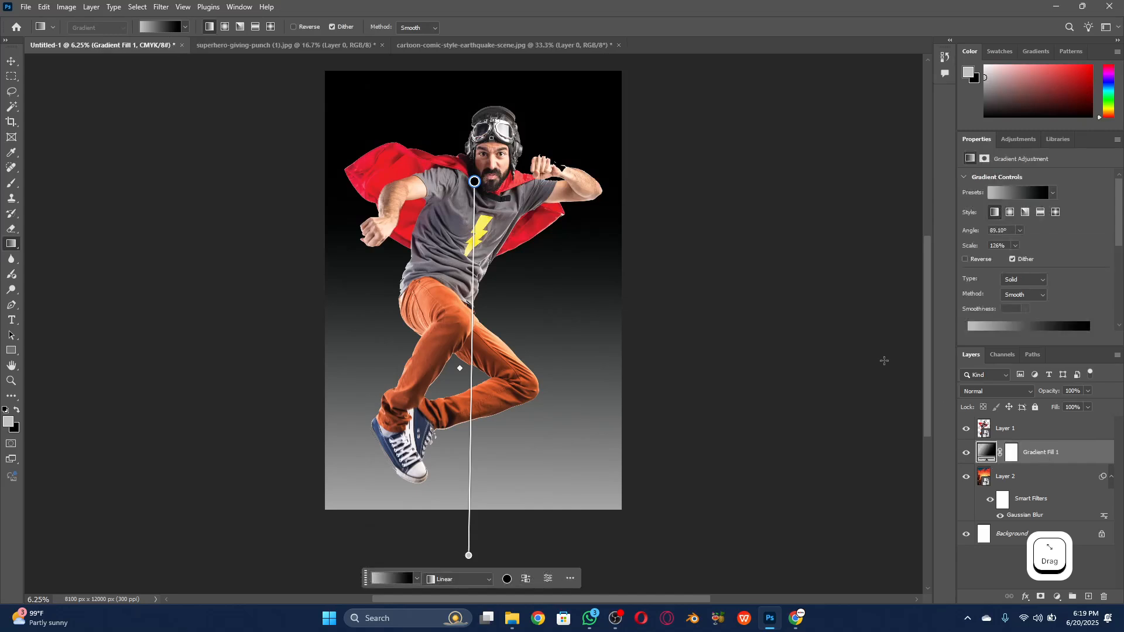
click(11, 61)
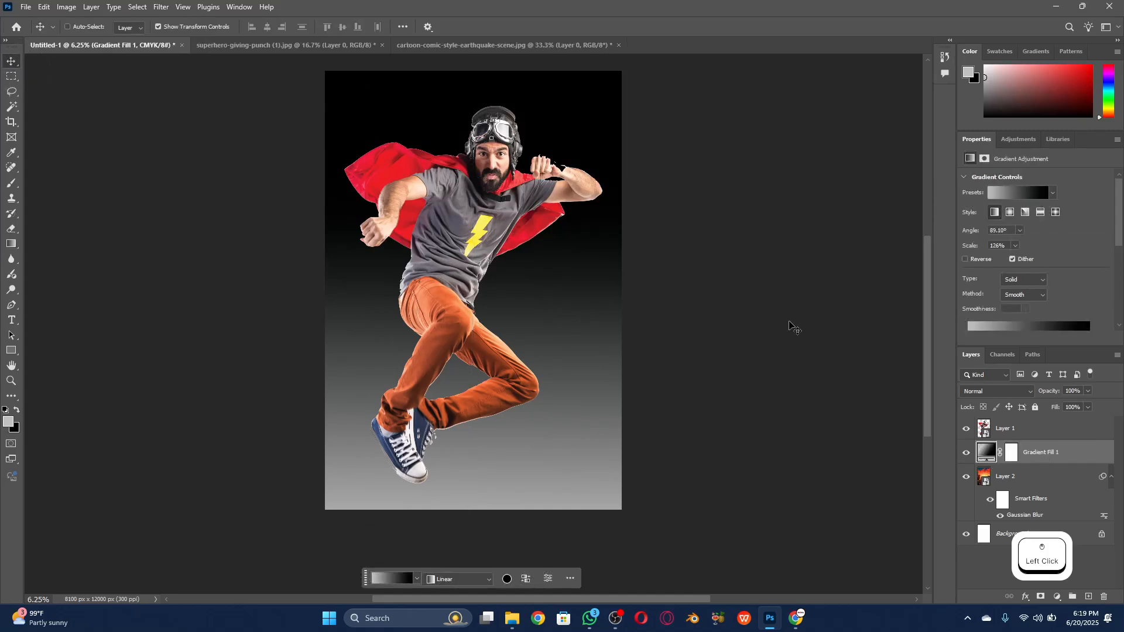
Preview blend modes on the gradient fill layer, keep Normal and delete the layer
click(1027, 438)
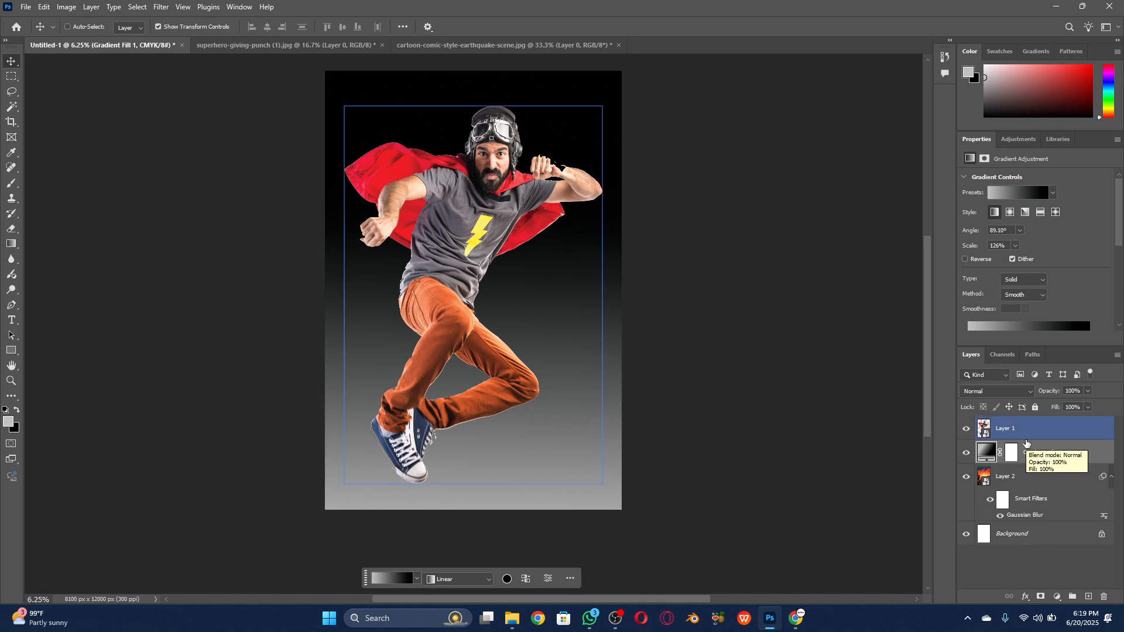
click(1002, 392)
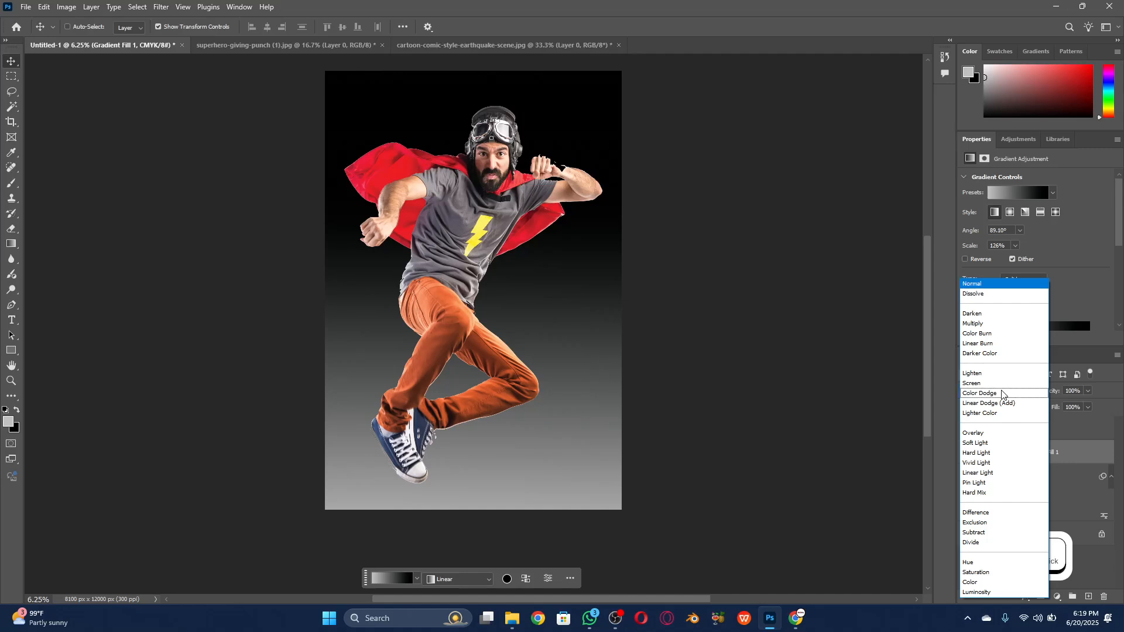
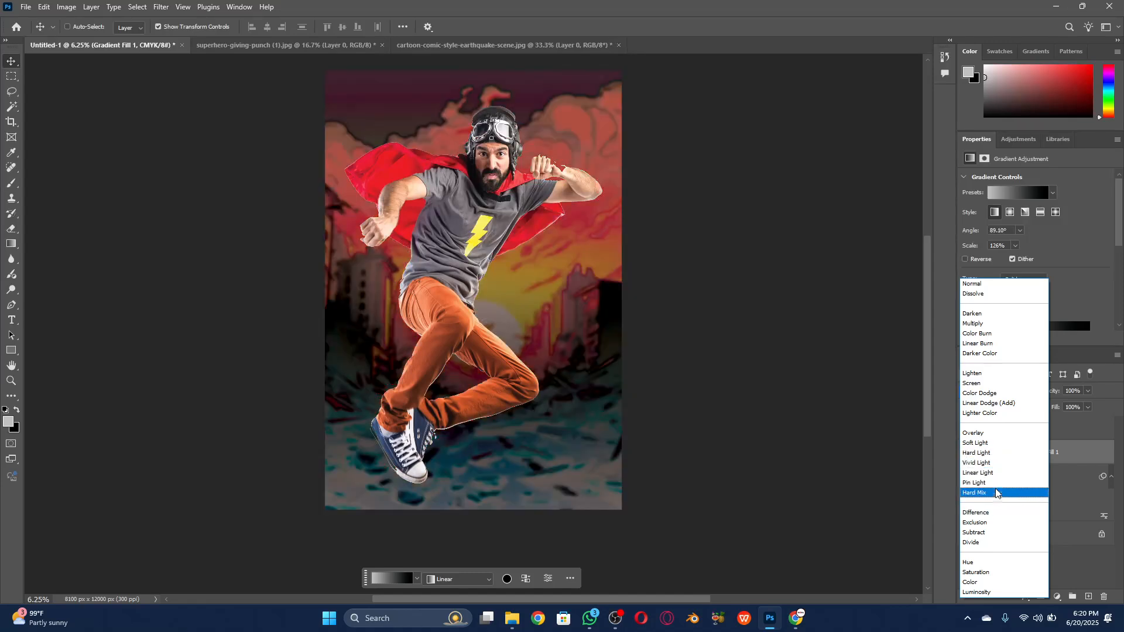
click(843, 436)
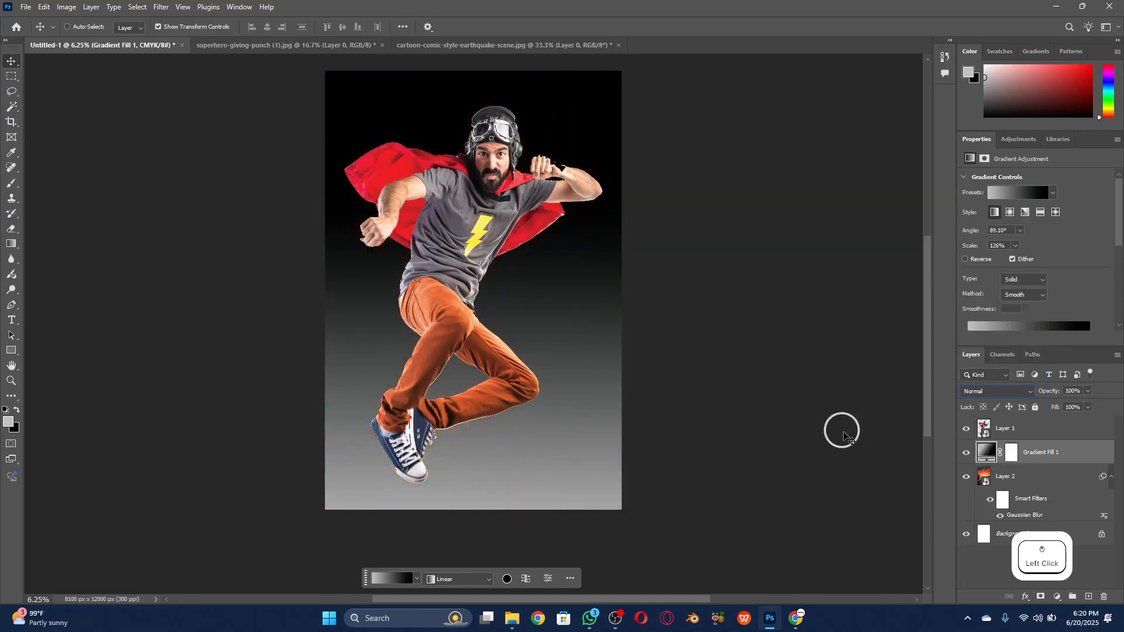
click(1043, 456)
key(Delete)
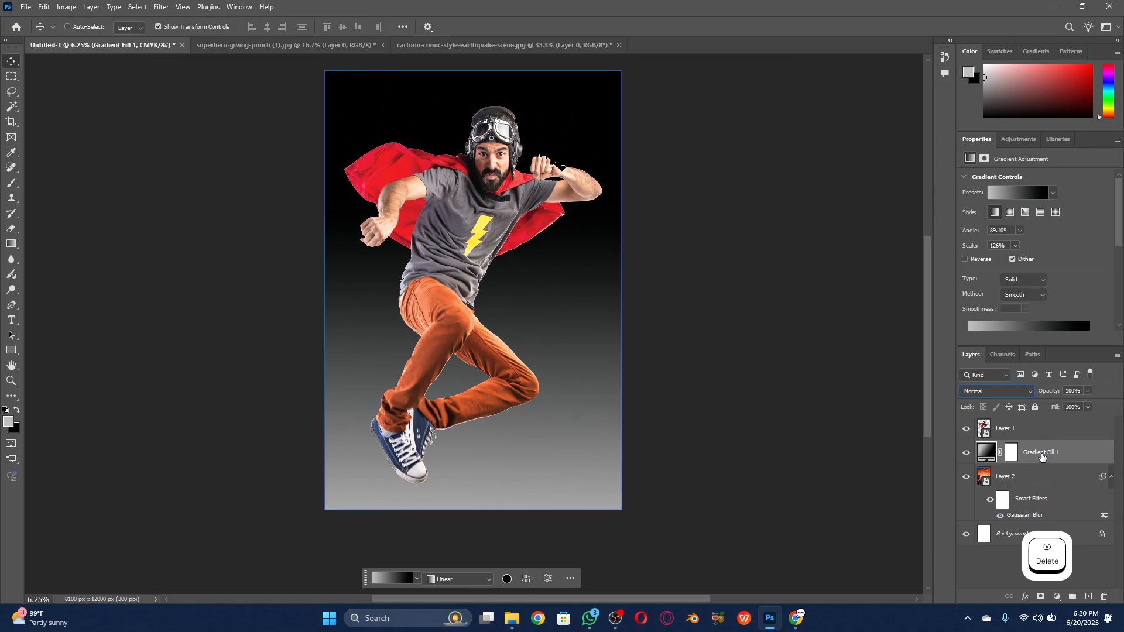
click(1104, 596)
click(504, 229)
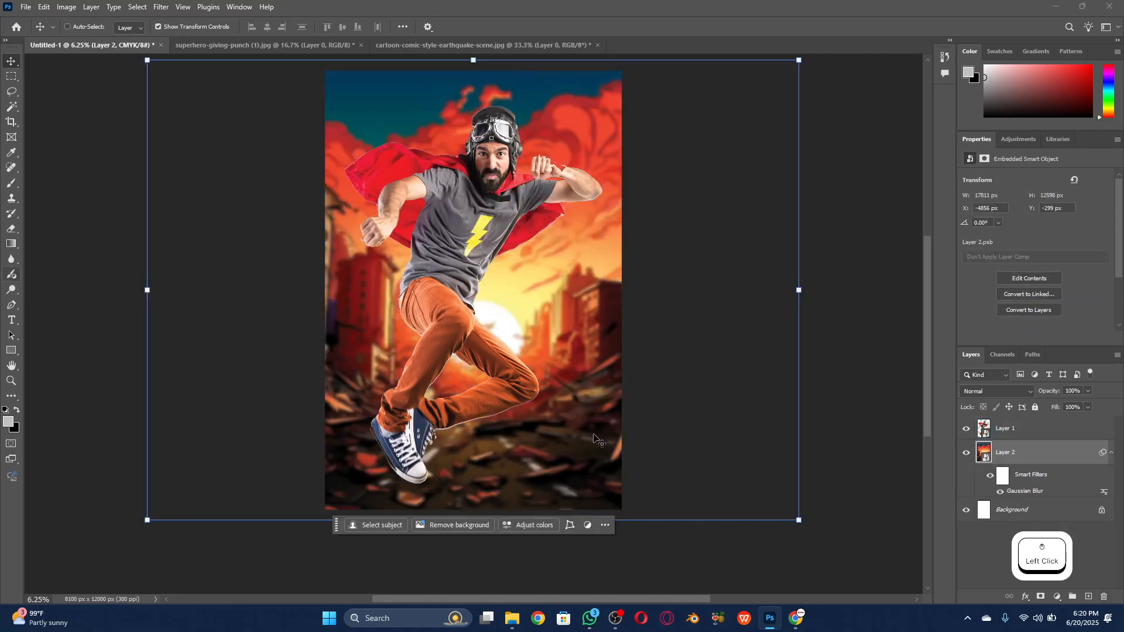
Add a new layer above the earthquake scene and fill it with black (000000) using the Paint Bucket tool
click(1089, 597)
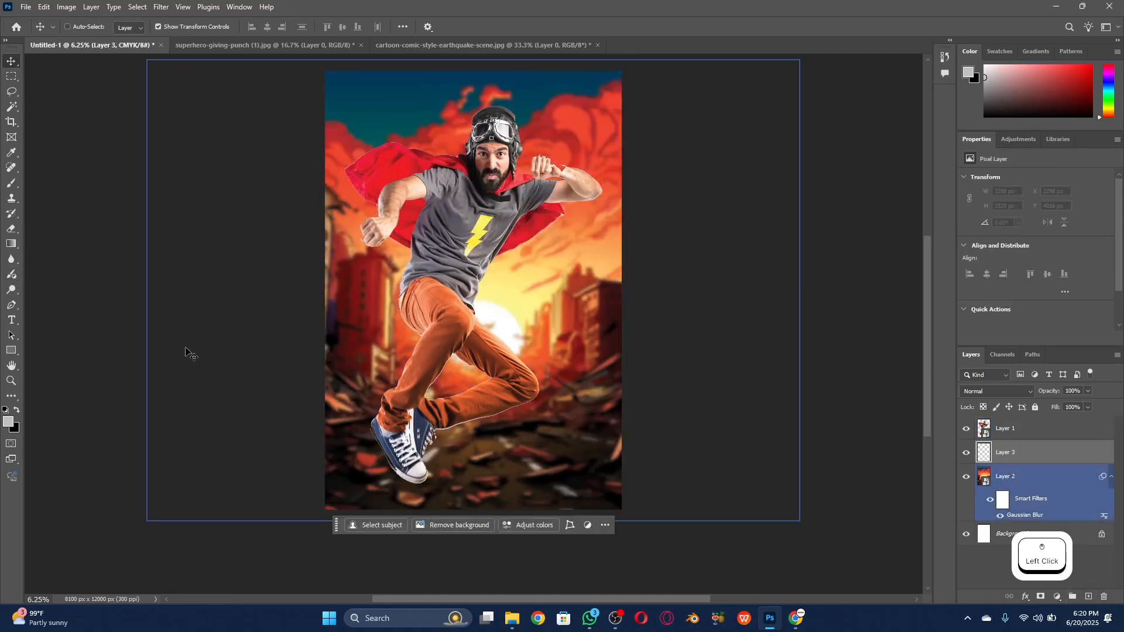
drag(10, 246, 47, 255)
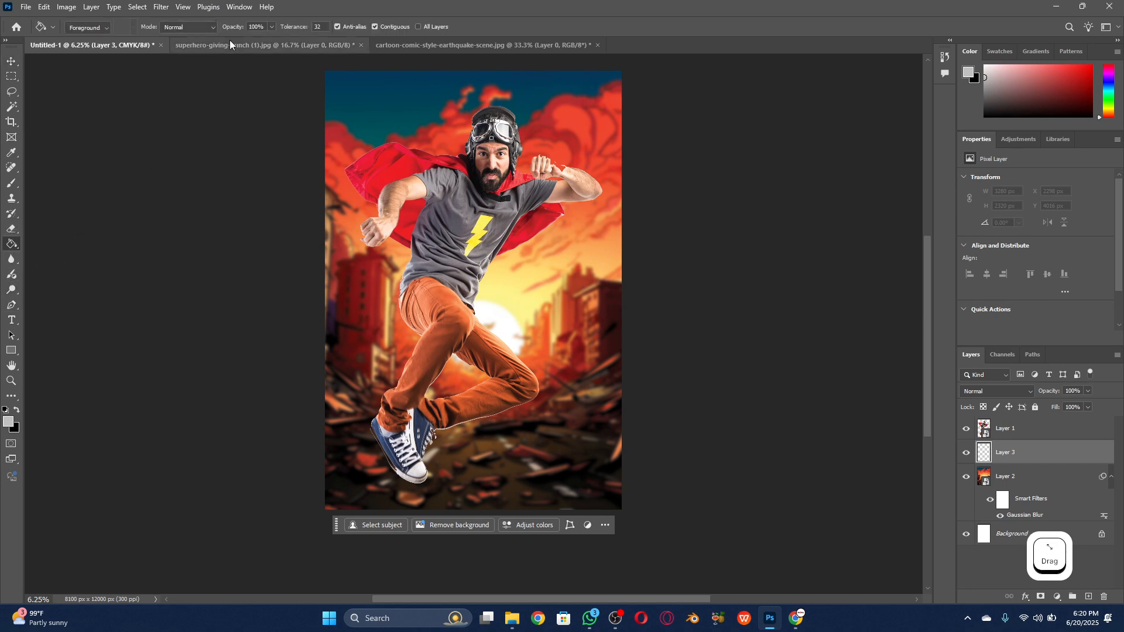
click(124, 26)
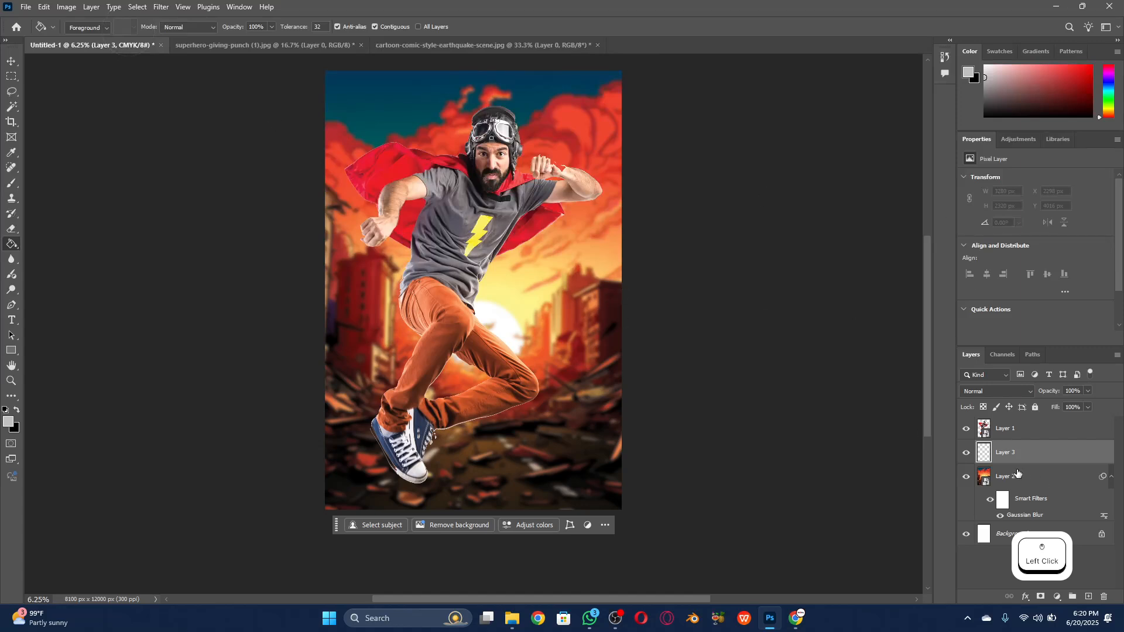
click(567, 351)
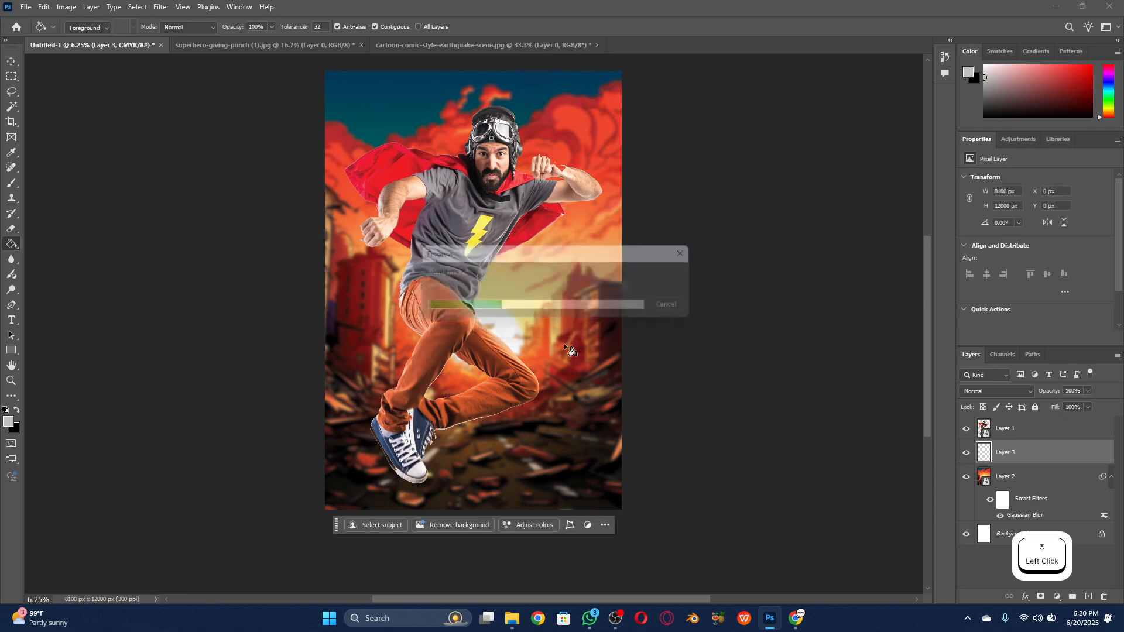
click(9, 420)
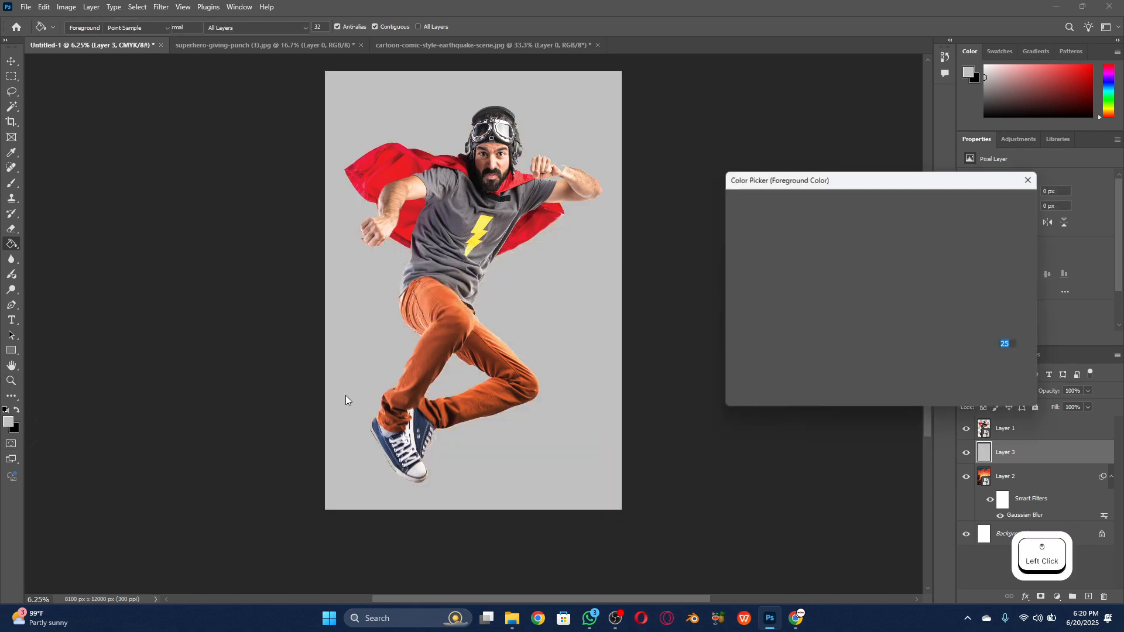
drag(784, 310, 685, 376)
click(995, 202)
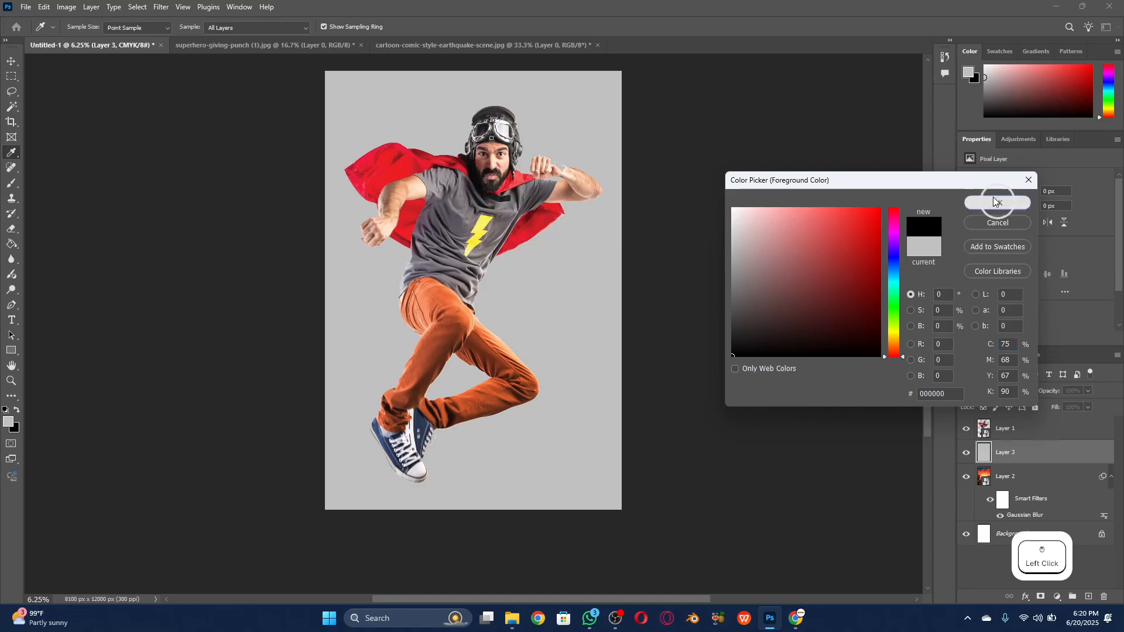
click(583, 250)
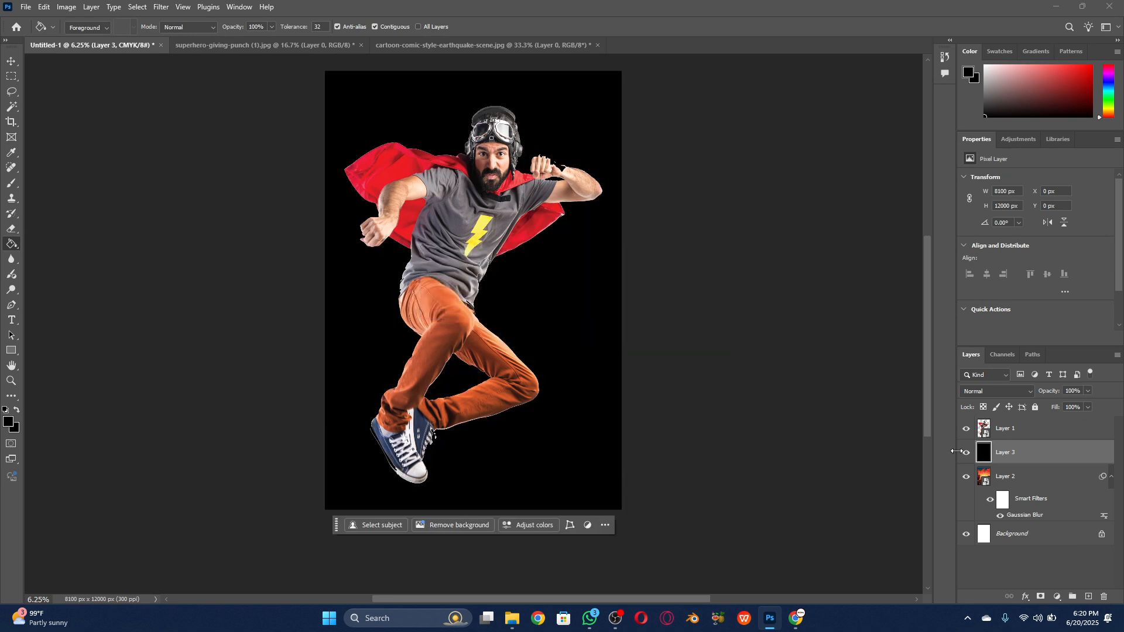
Set the black fill layer's opacity to 23%
click(995, 454)
click(1087, 391)
drag(1090, 404, 1047, 402)
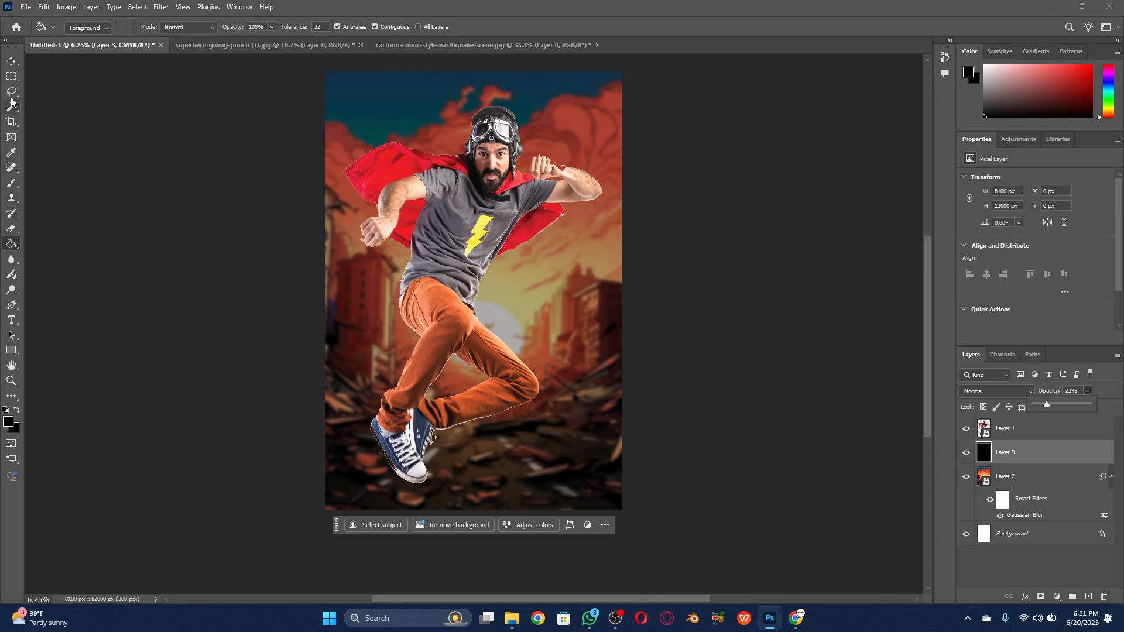
Draw a black circle about 8032 px in diameter behind the superhero and position it at about X 68 px, Y 576 px
click(11, 351)
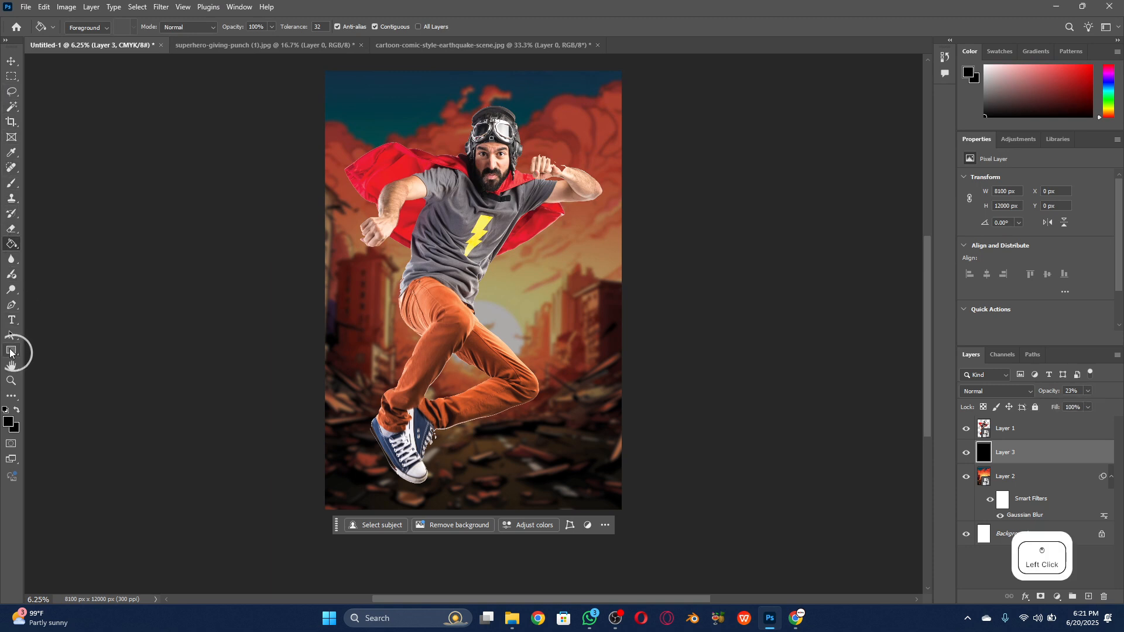
drag(11, 352, 60, 364)
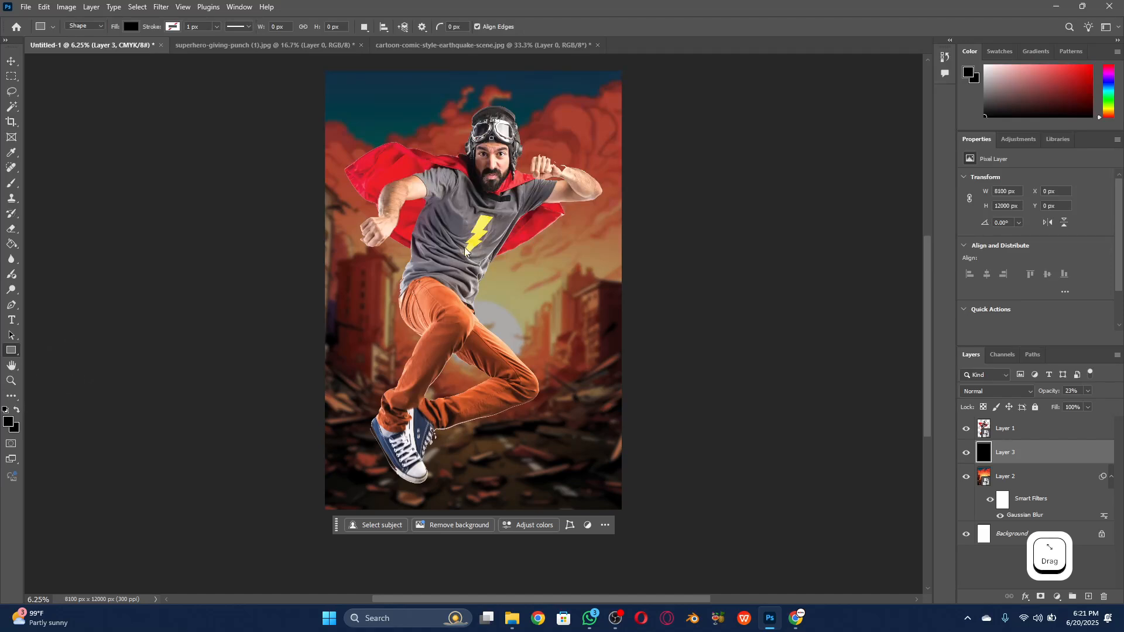
drag(362, 153, 679, 424)
drag(701, 445, 700, 444)
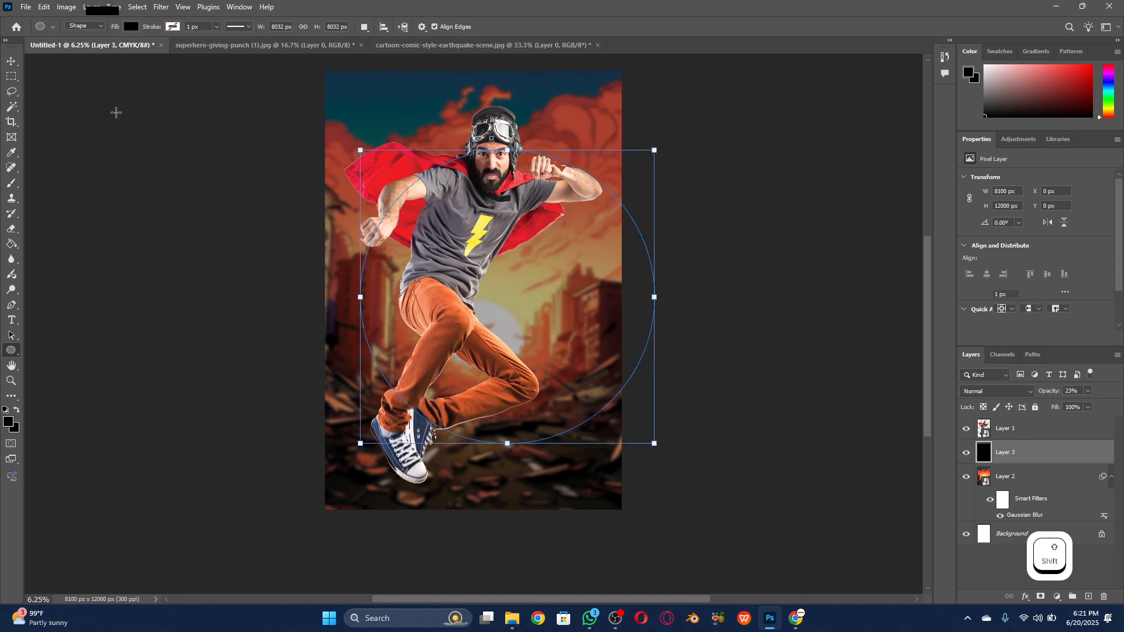
click(12, 60)
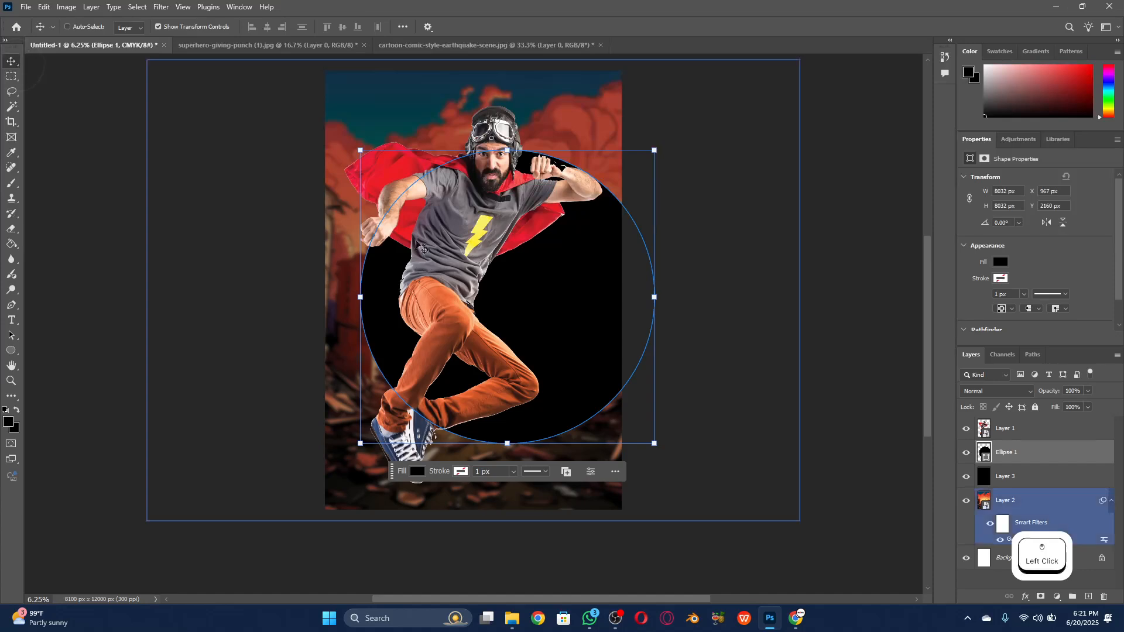
drag(543, 275, 505, 221)
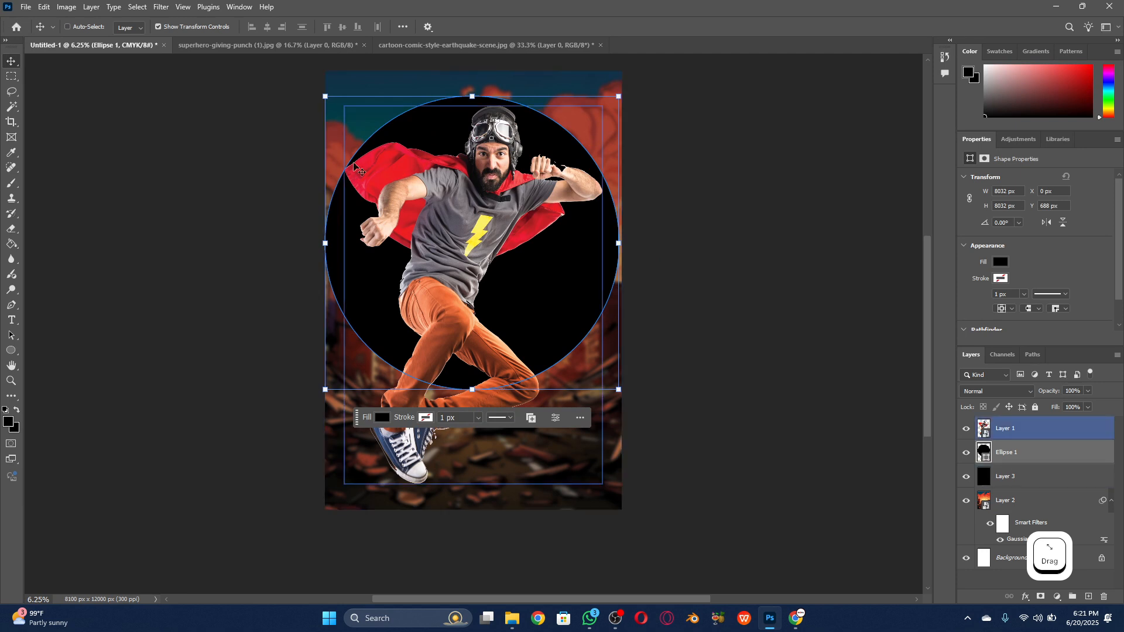
click(541, 277)
drag(541, 276, 543, 272)
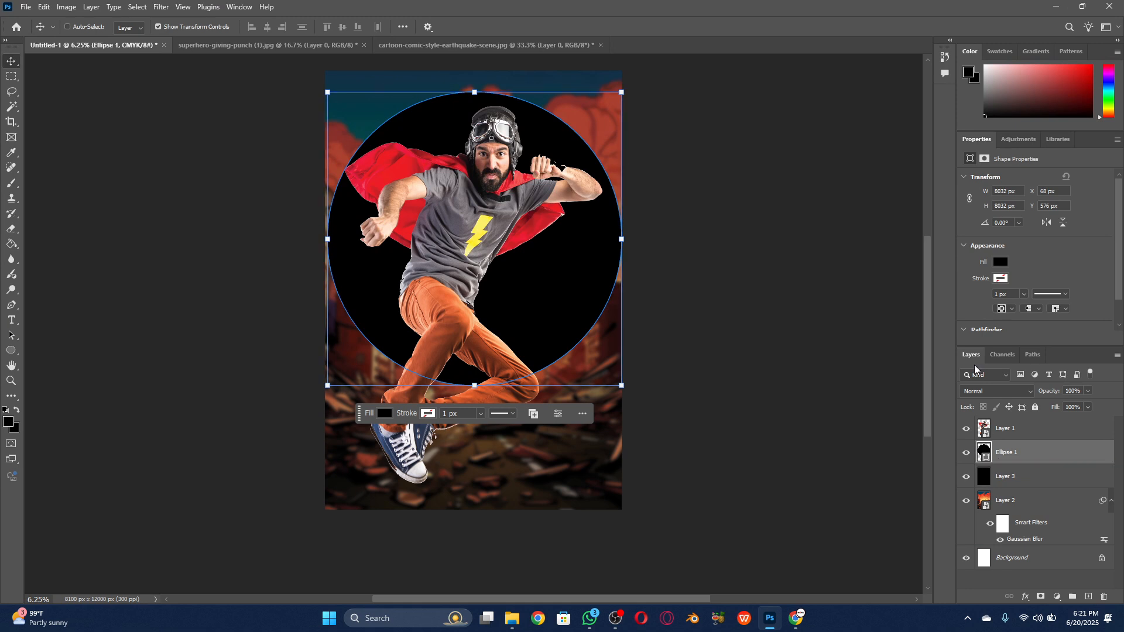
Change the circle's fill to a gradient, using the Basics preset that fades from black to transparent
click(1001, 263)
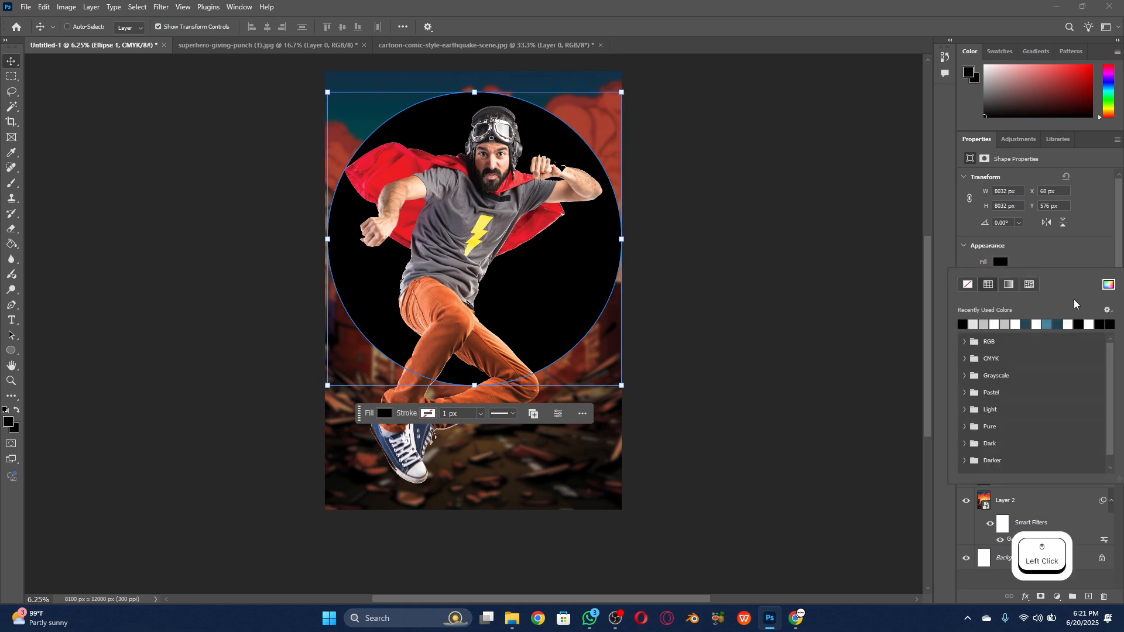
click(1009, 285)
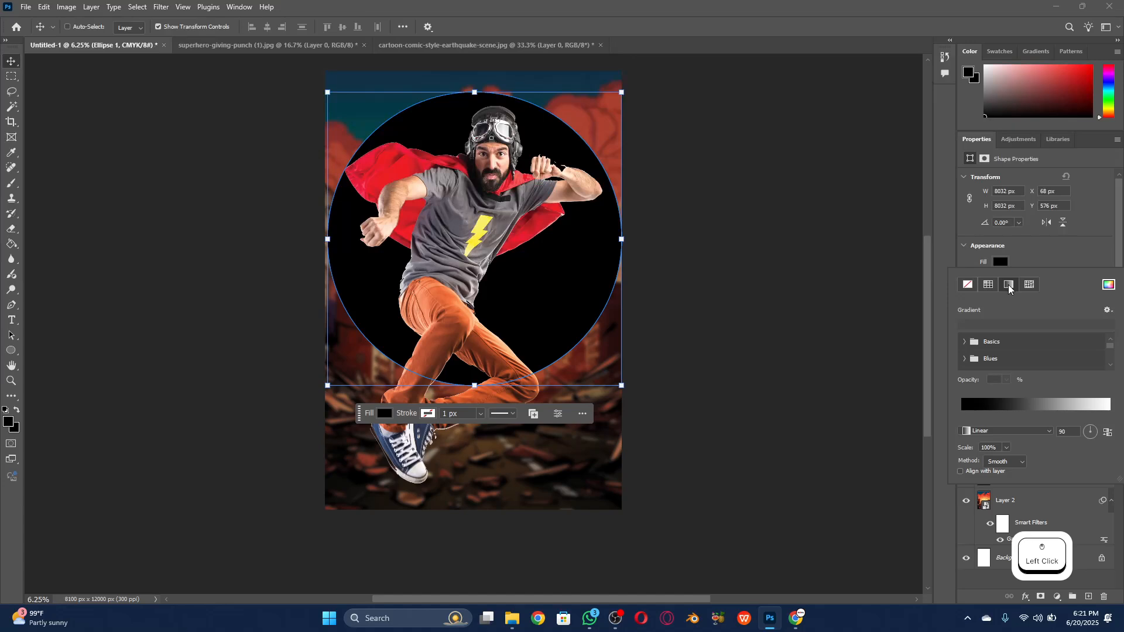
click(964, 346)
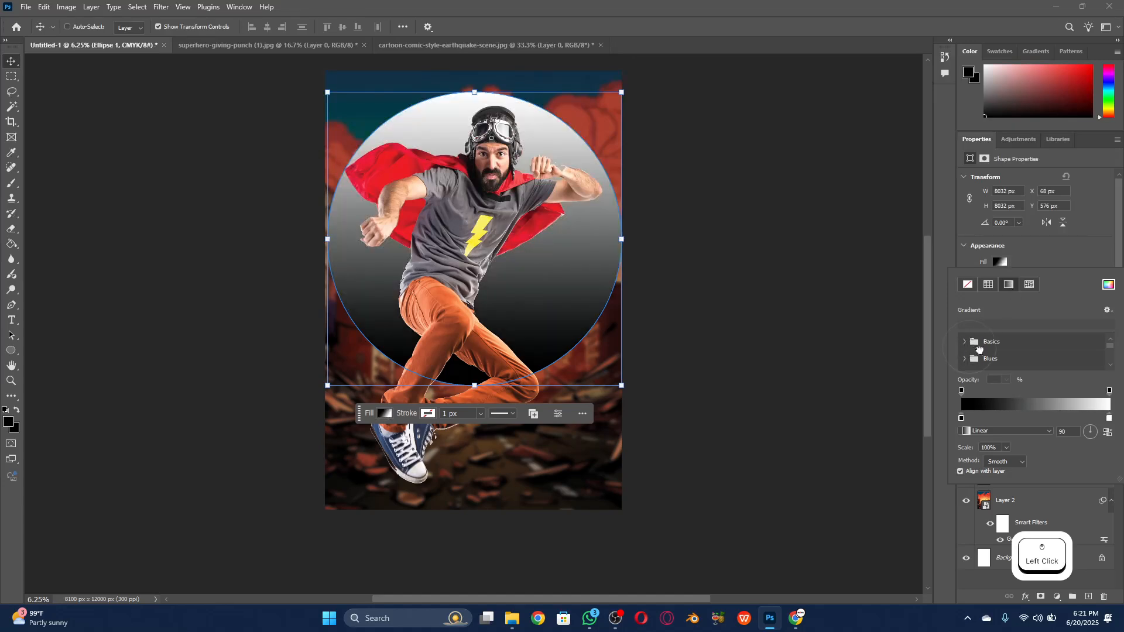
scroll(983, 356, down, 2)
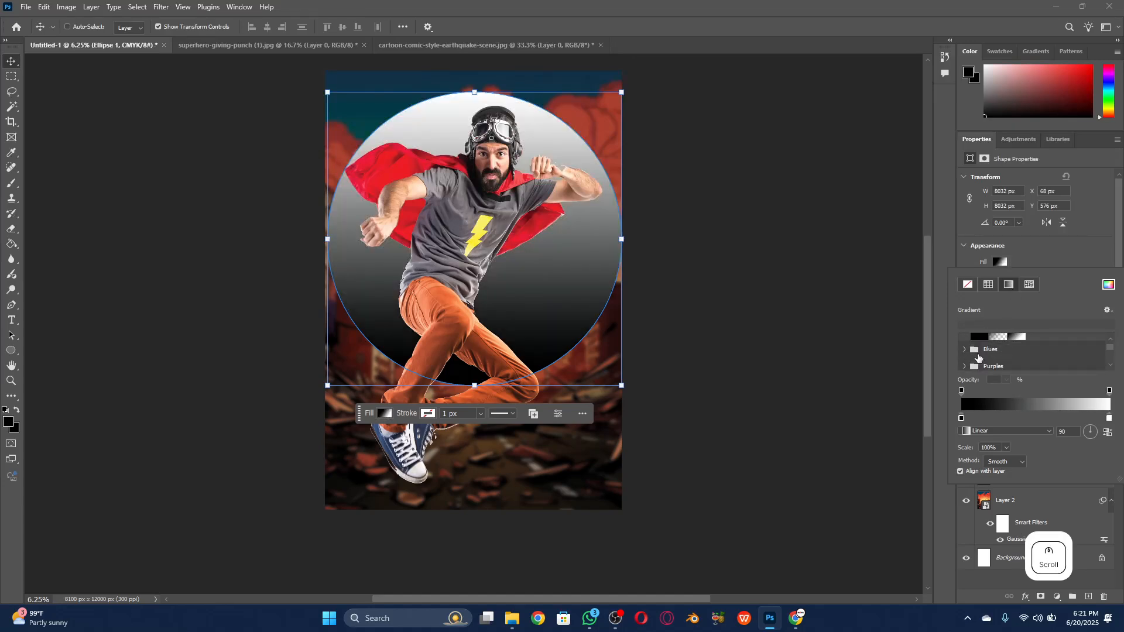
scroll(980, 357, up, 2)
click(965, 343)
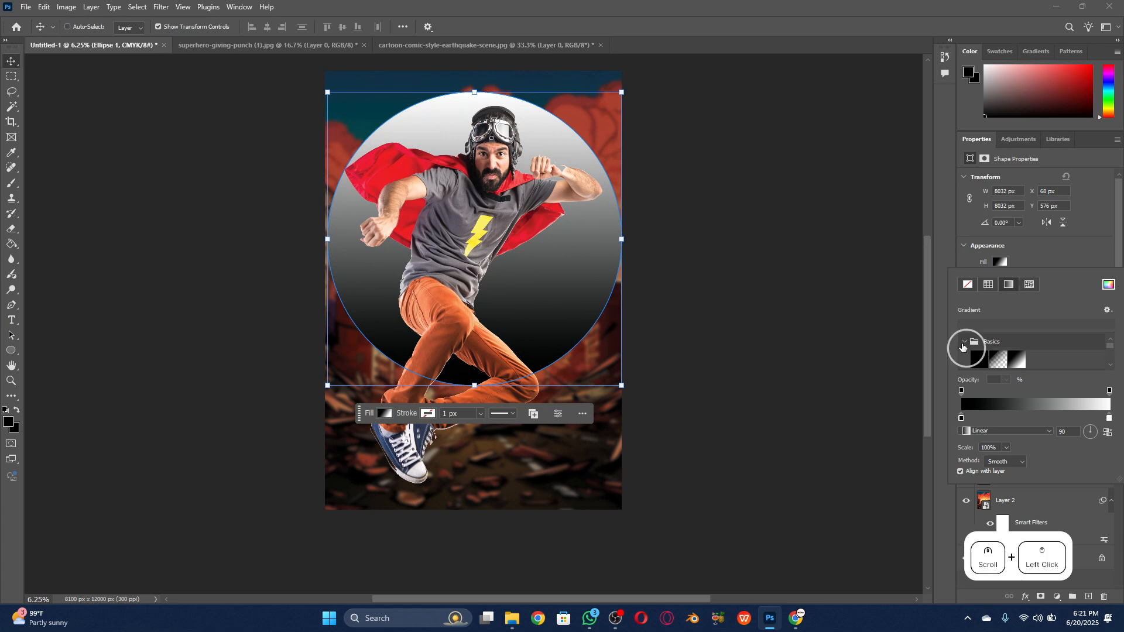
click(967, 343)
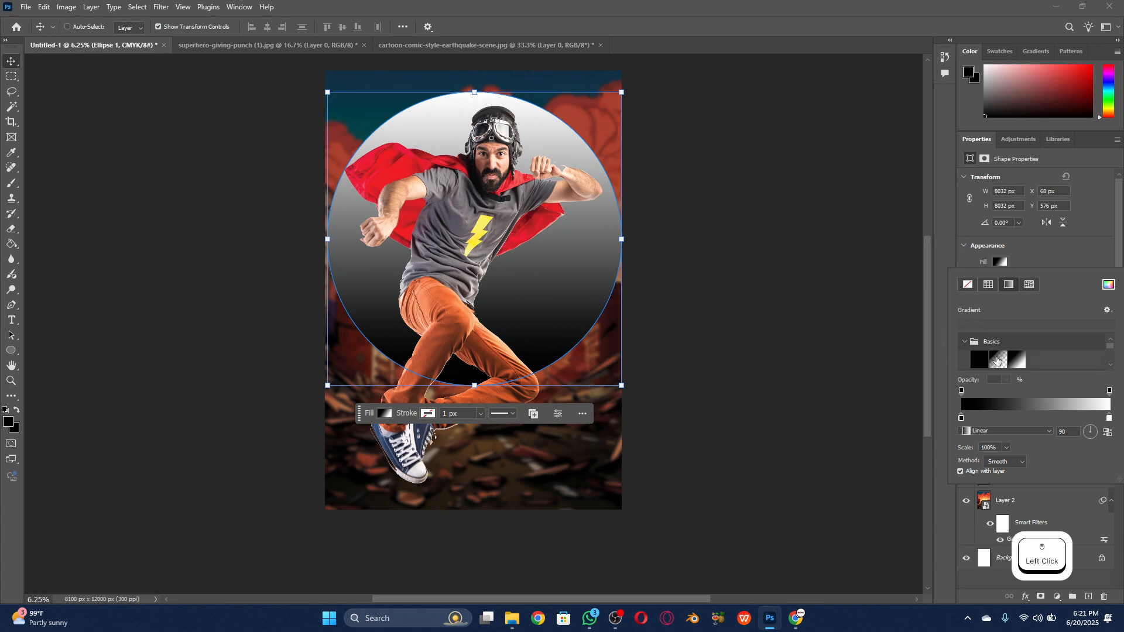
click(999, 362)
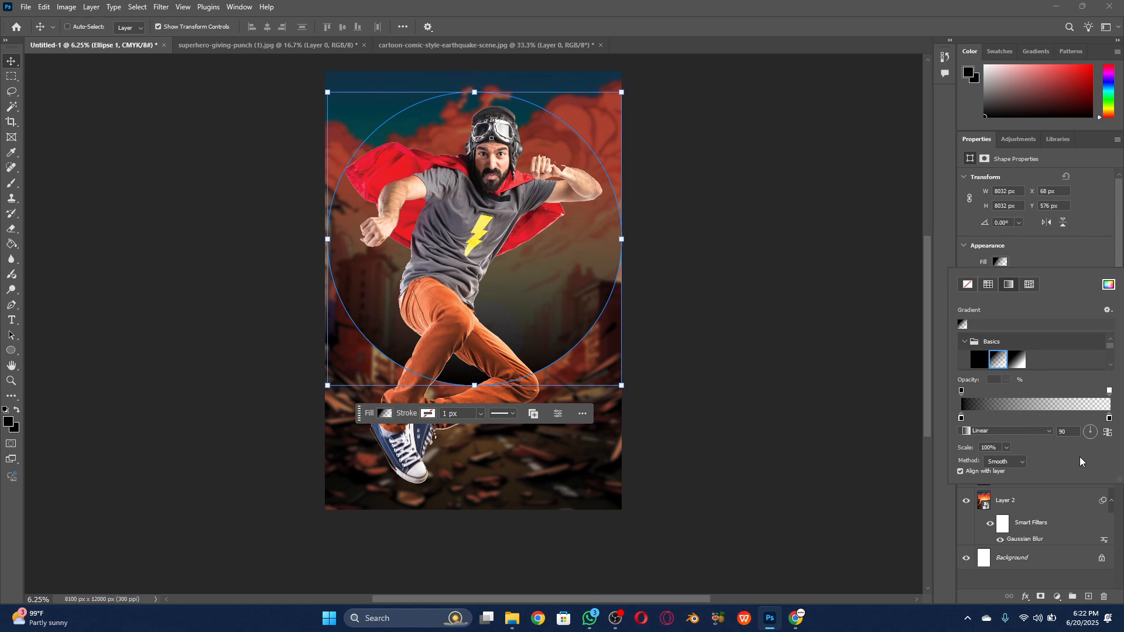
Set the circle's gradient fill style to Radial
click(984, 431)
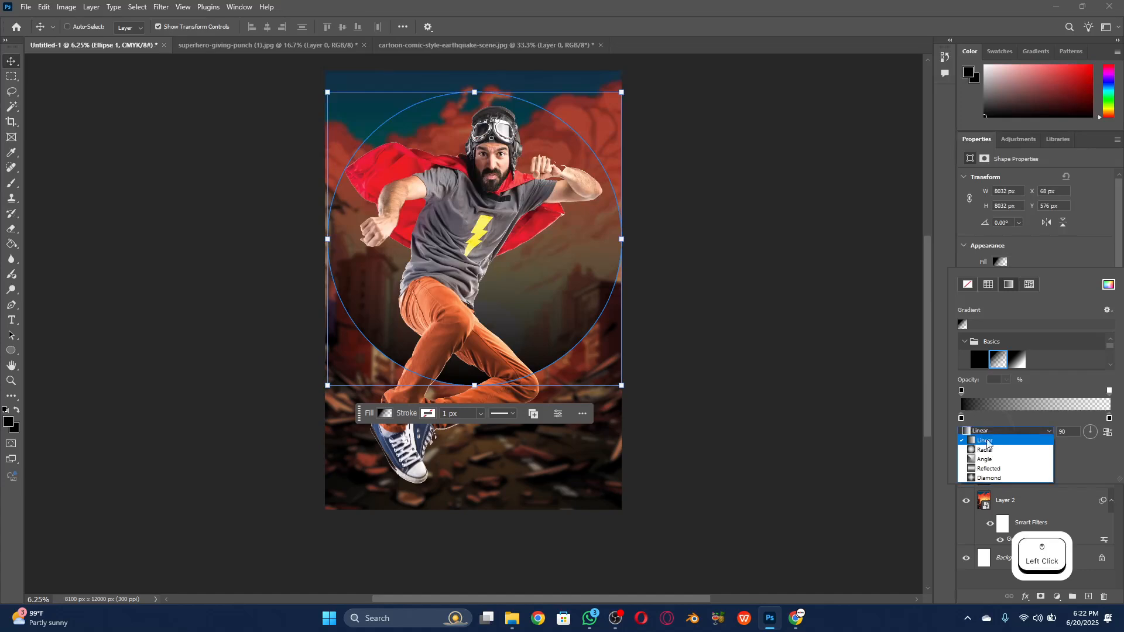
click(989, 447)
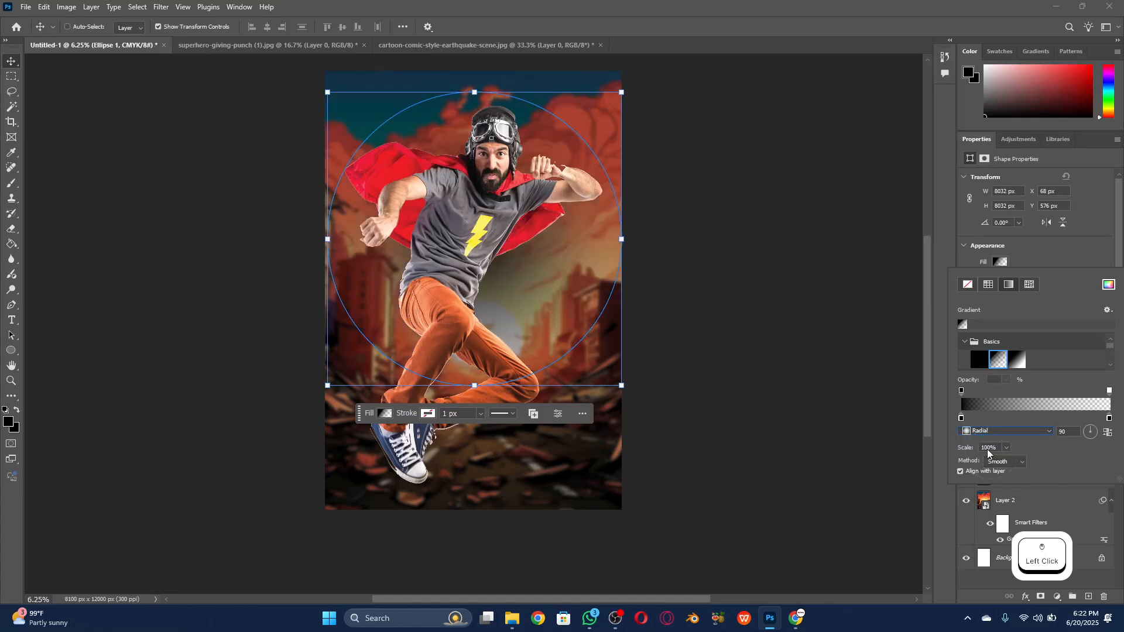
click(949, 373)
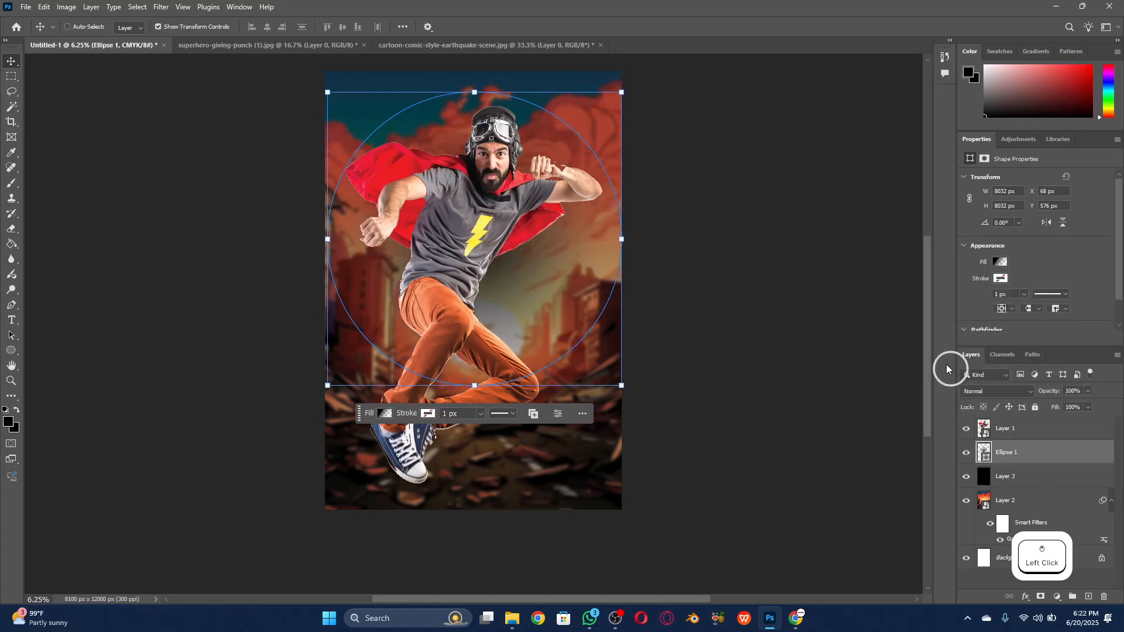
Move the circle gradient's opaque stop to about the midpoint and its inner black colour stop closer to the transparent end, leaving no extra stops
click(999, 263)
drag(960, 419, 1046, 418)
drag(970, 395, 1020, 398)
key(ctrl+z)
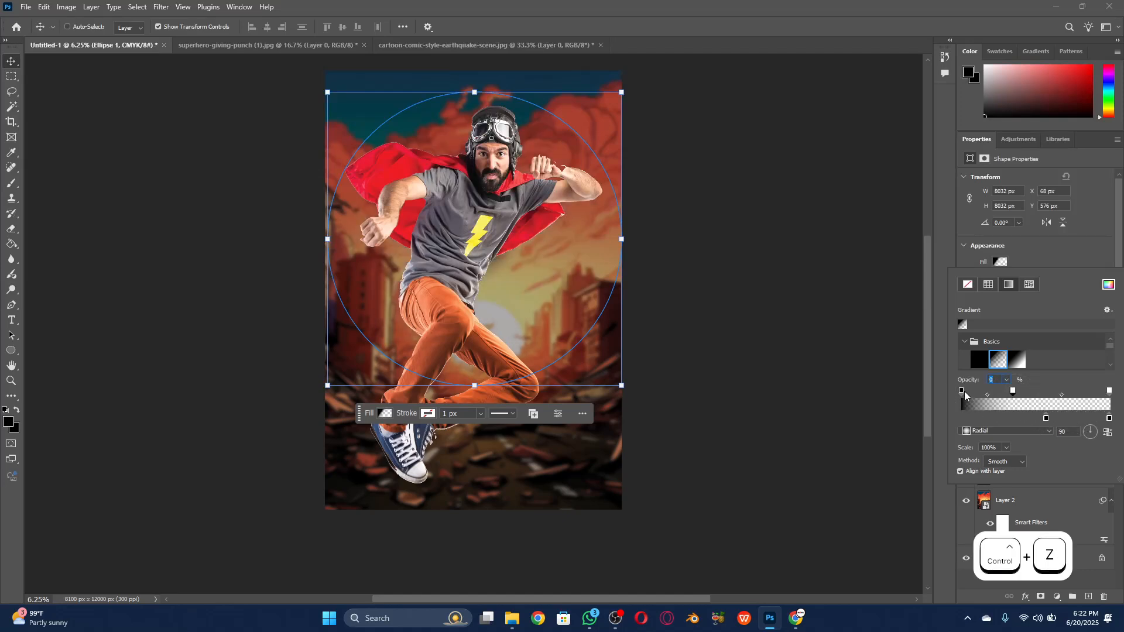
drag(1014, 393, 1023, 337)
click(976, 393)
drag(977, 393, 1025, 402)
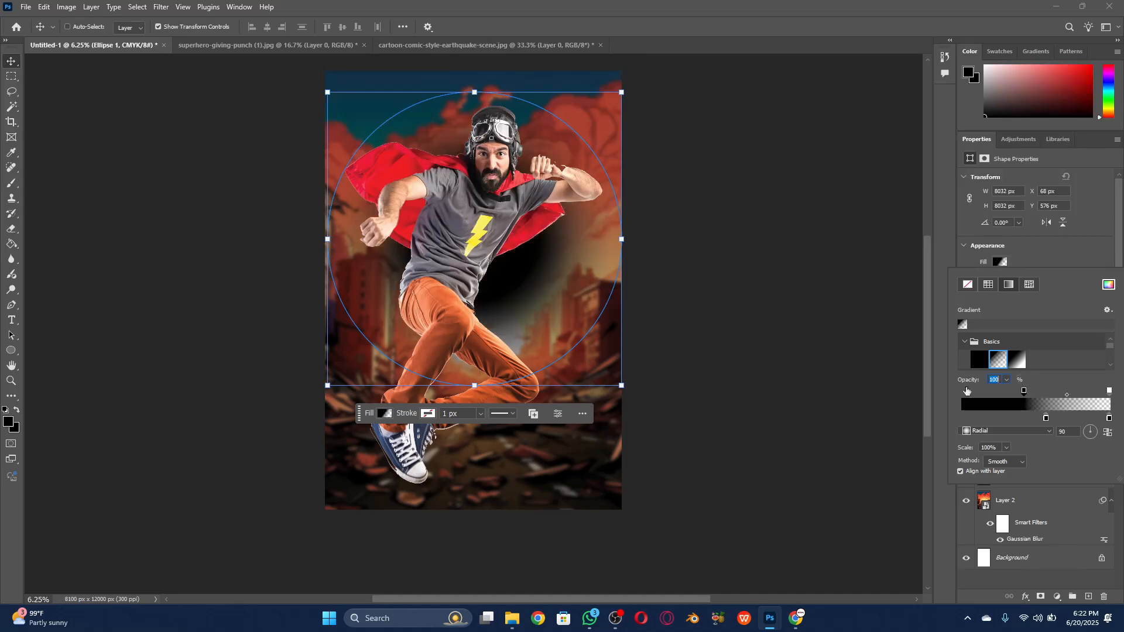
drag(1026, 394, 1082, 422)
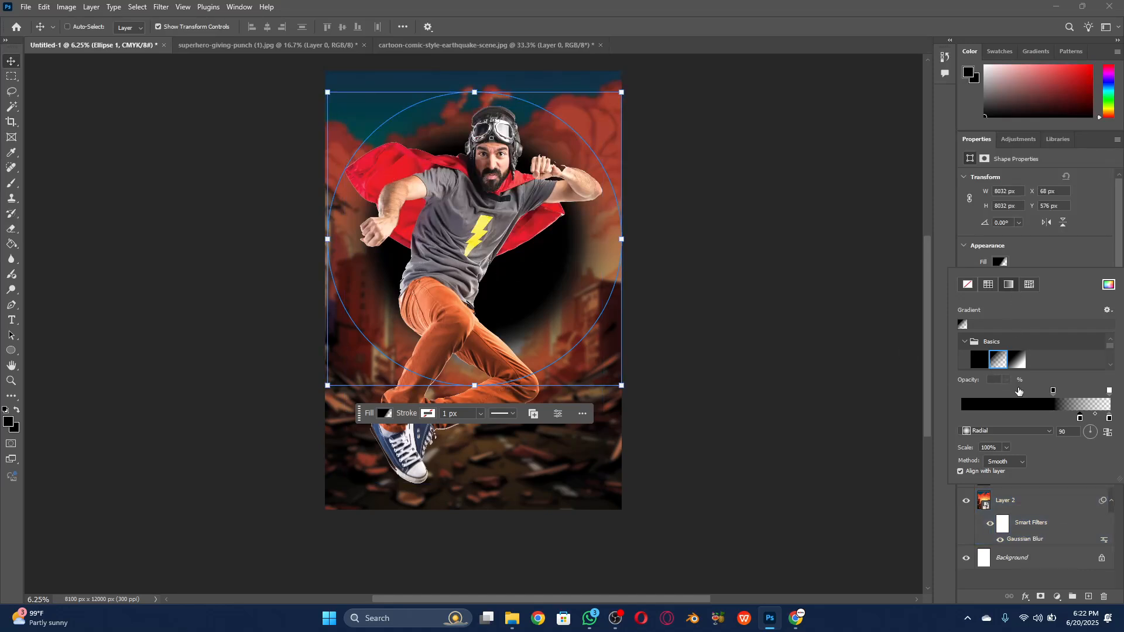
drag(1052, 394, 1037, 391)
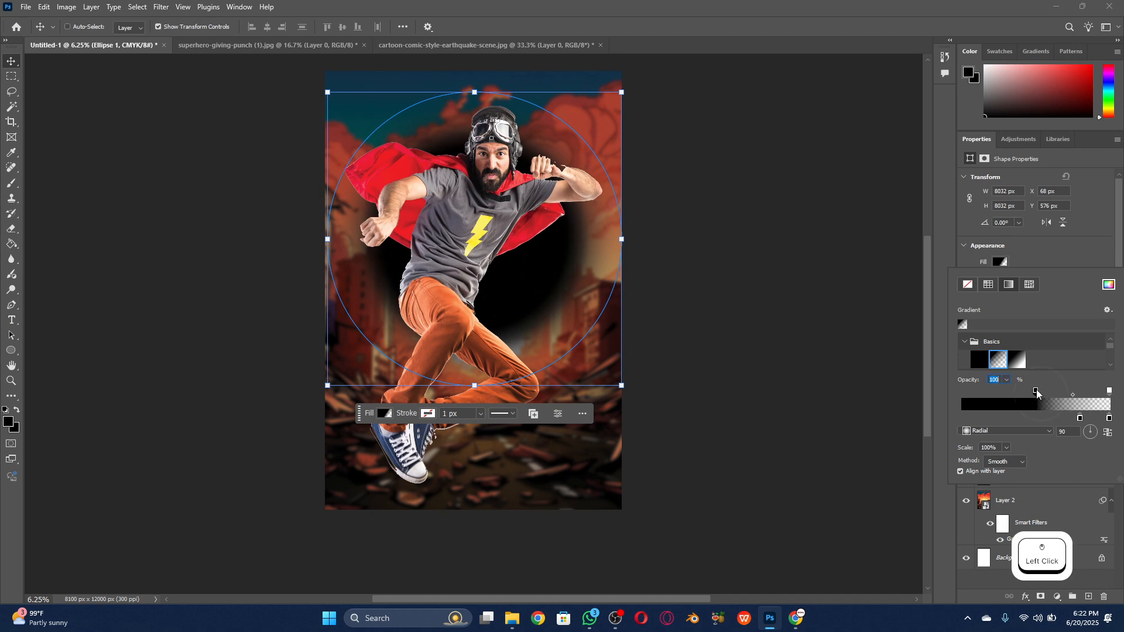
click(1036, 392)
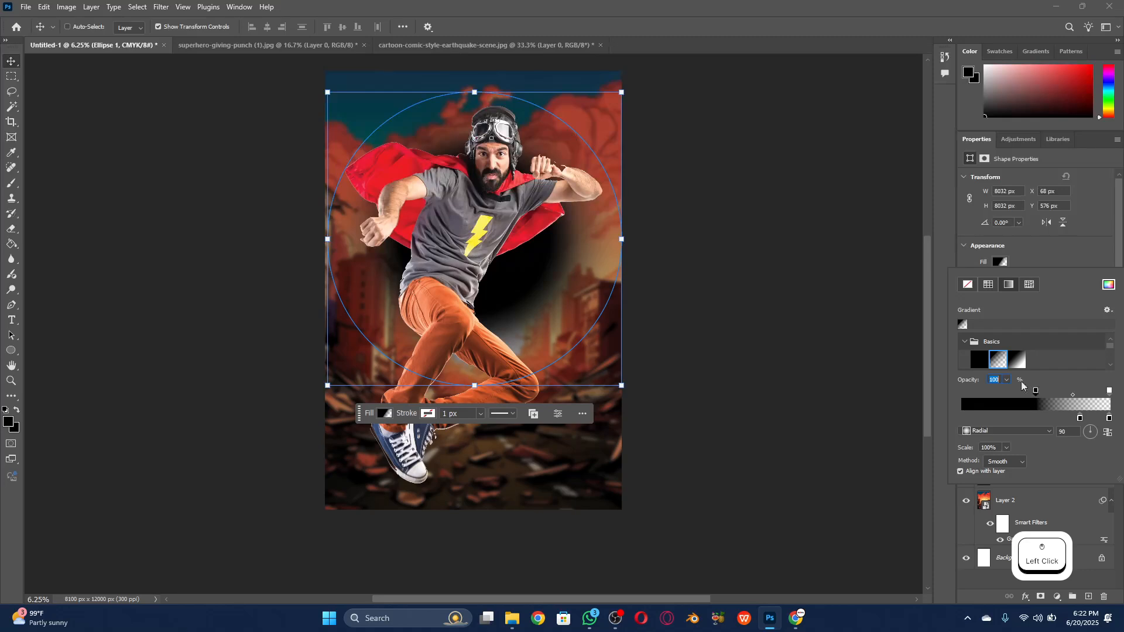
click(1035, 392)
click(1035, 392)
Recolour the circle gradient's inner colour stop to a muted red (b15040), based on a sample from the reddish clouds
double_click(1080, 419)
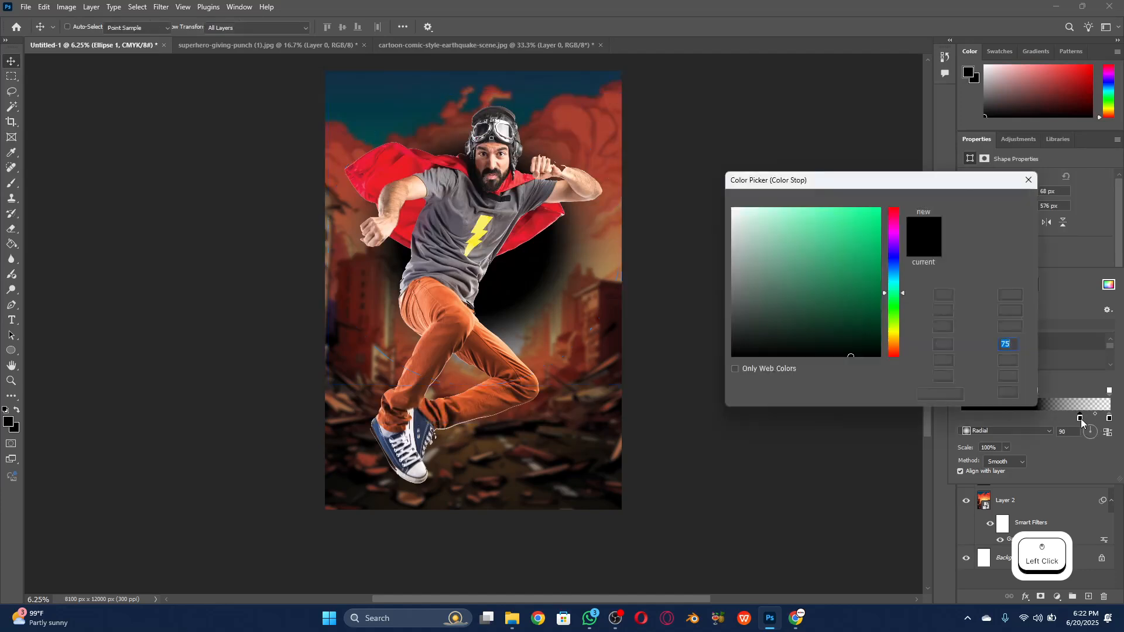
mouse_move(882, 270)
mouse_down()
mouse_move(884, 253)
mouse_move(900, 331)
mouse_up()
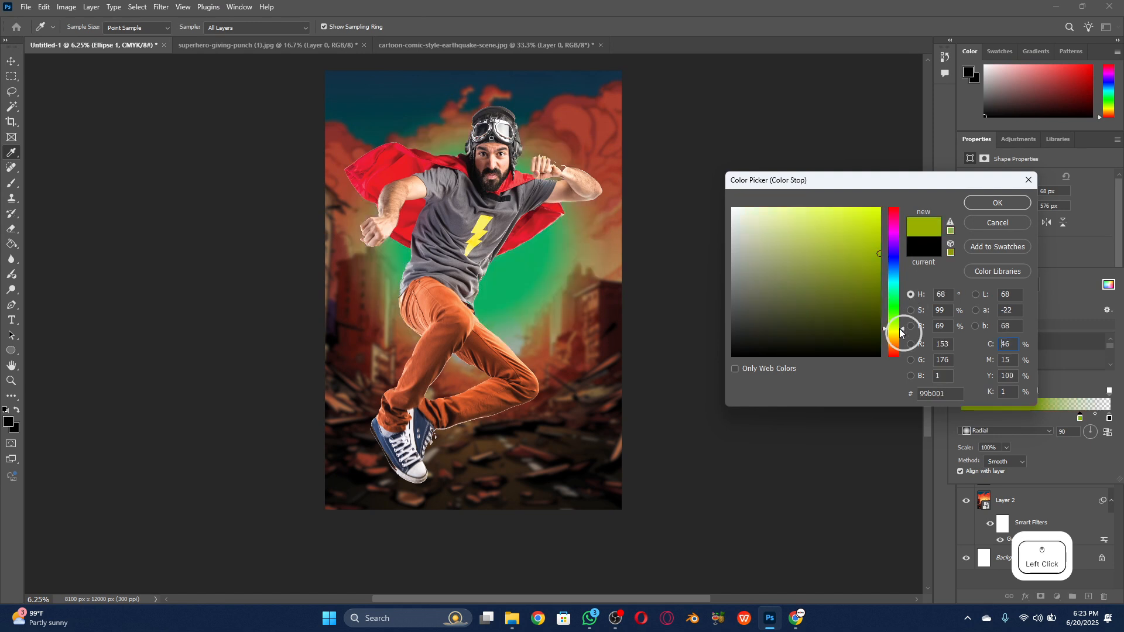
drag(903, 333, 904, 347)
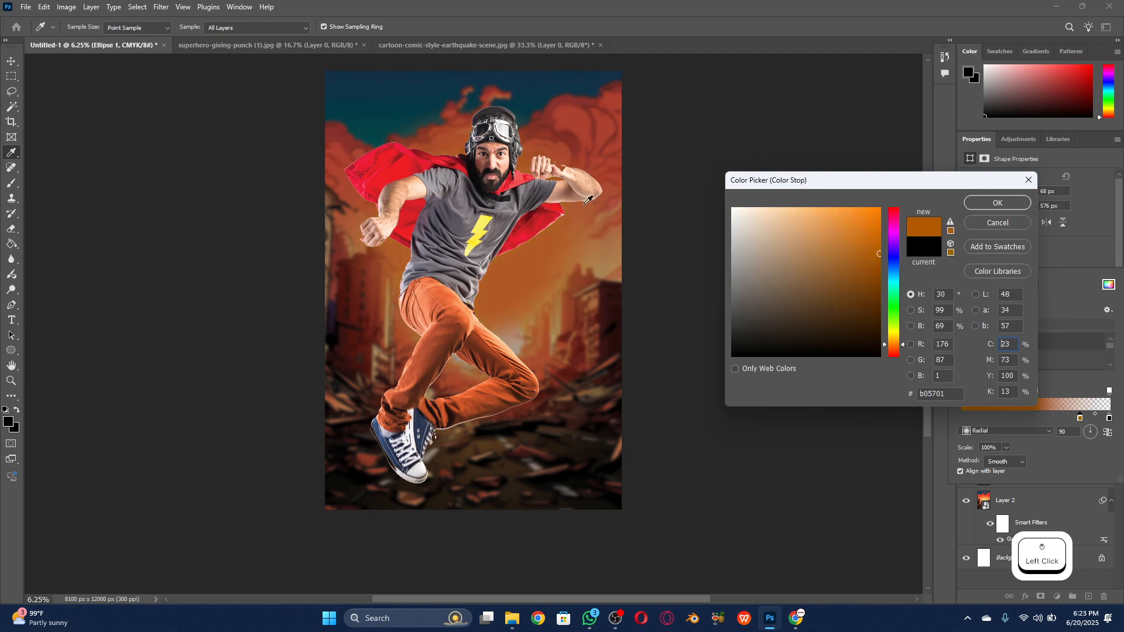
click(596, 159)
click(840, 258)
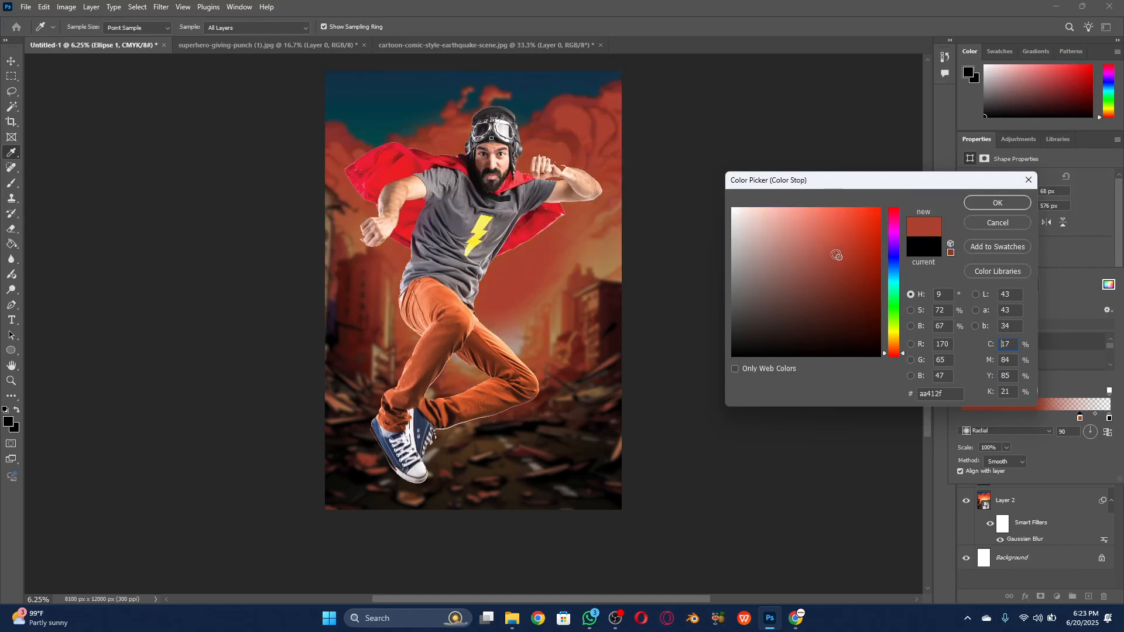
drag(824, 247, 815, 239)
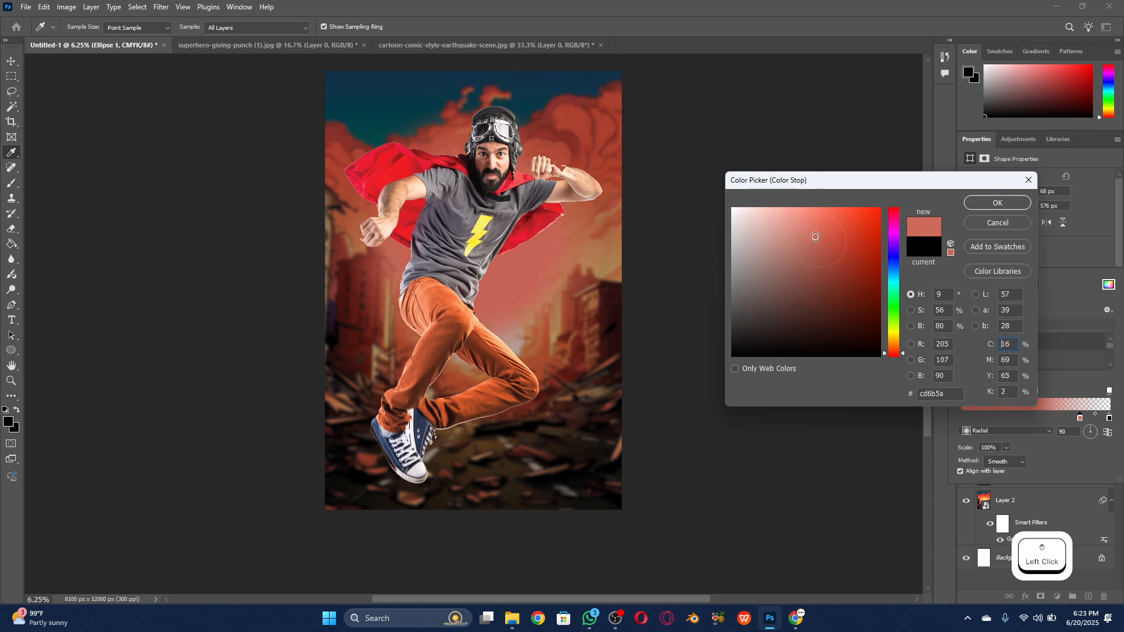
click(820, 247)
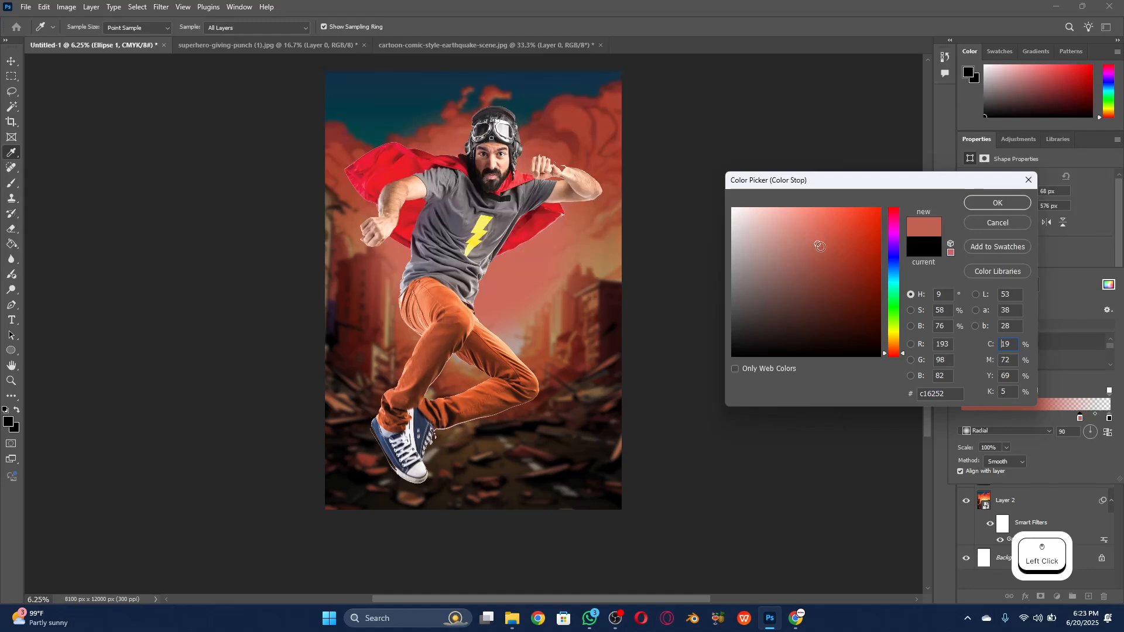
click(824, 252)
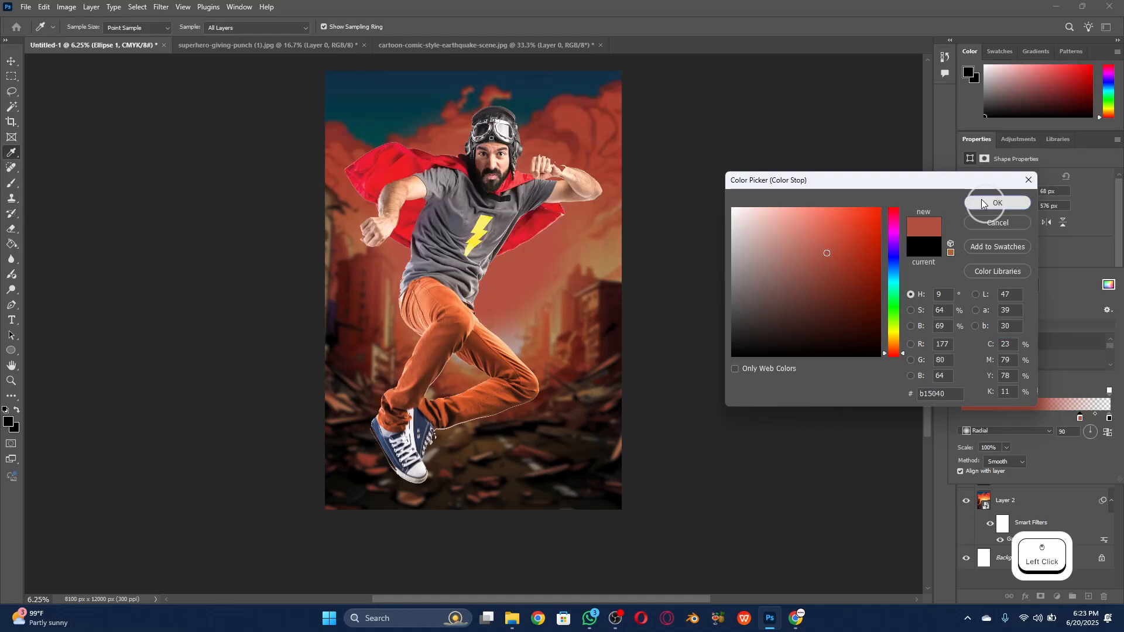
click(996, 203)
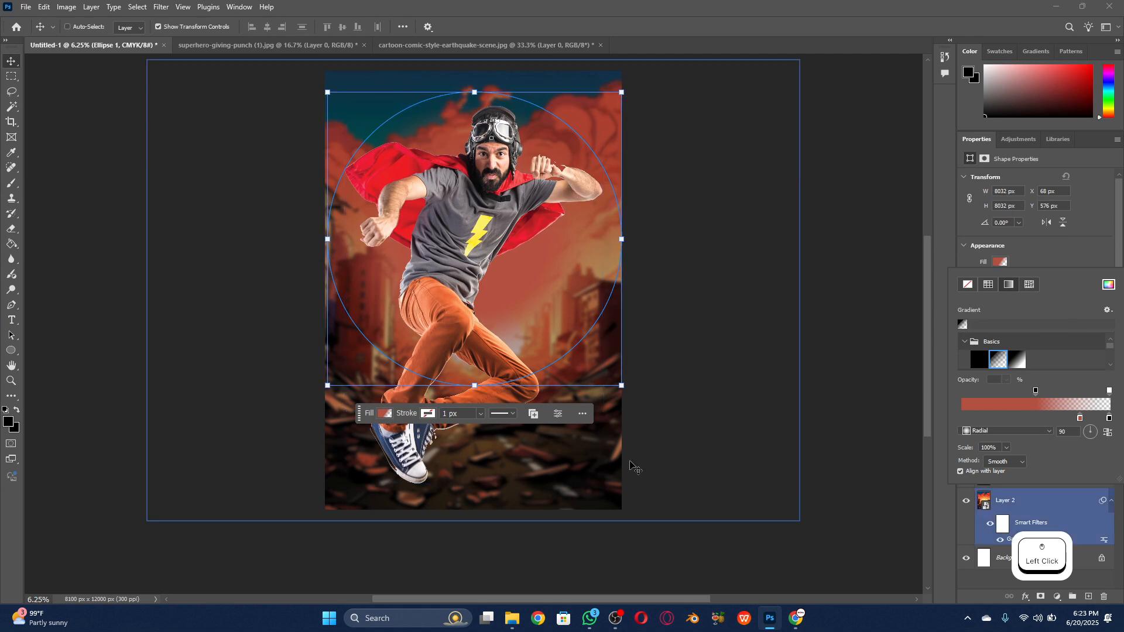
Enlarge the gradient circle about its centre to about 11453 px in diameter and lower its layer opacity to 63%
drag(620, 385, 695, 440)
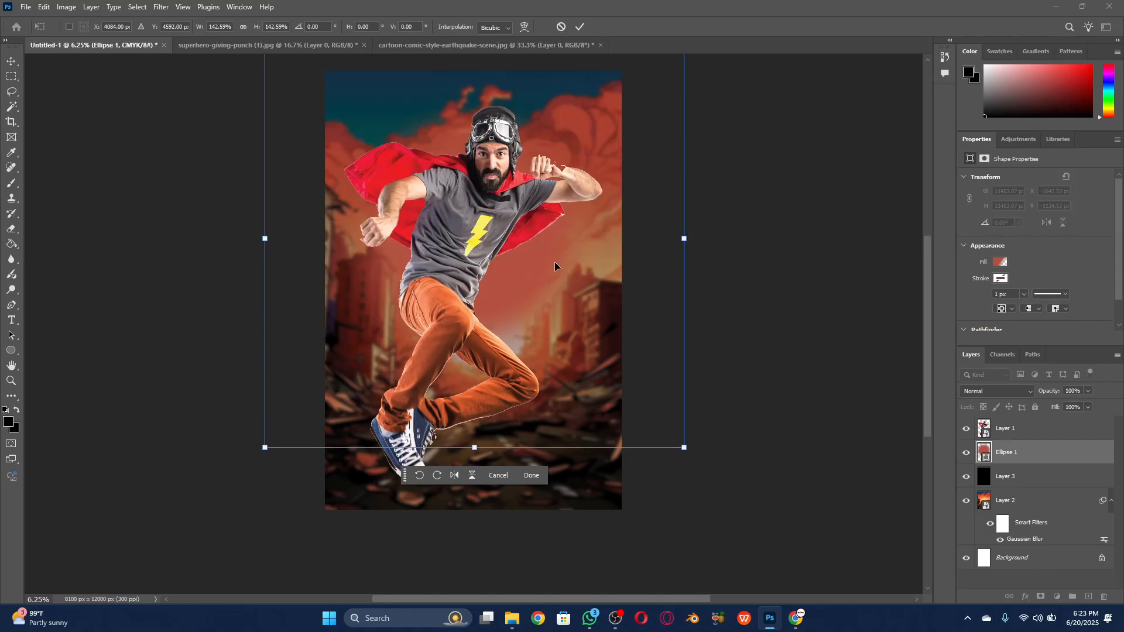
click(586, 27)
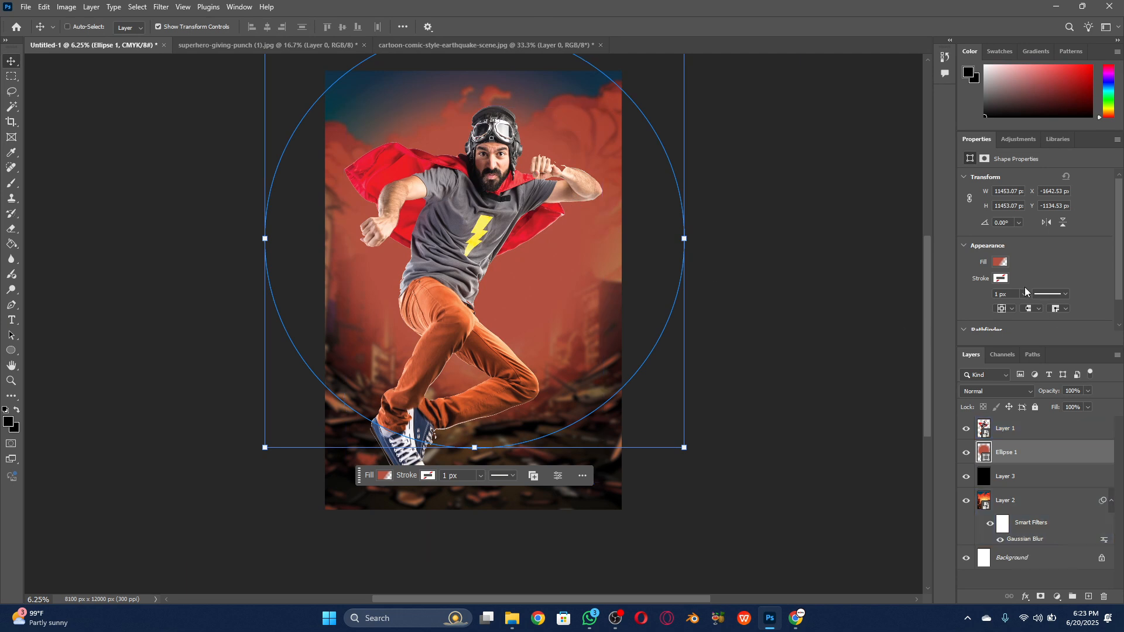
click(1088, 391)
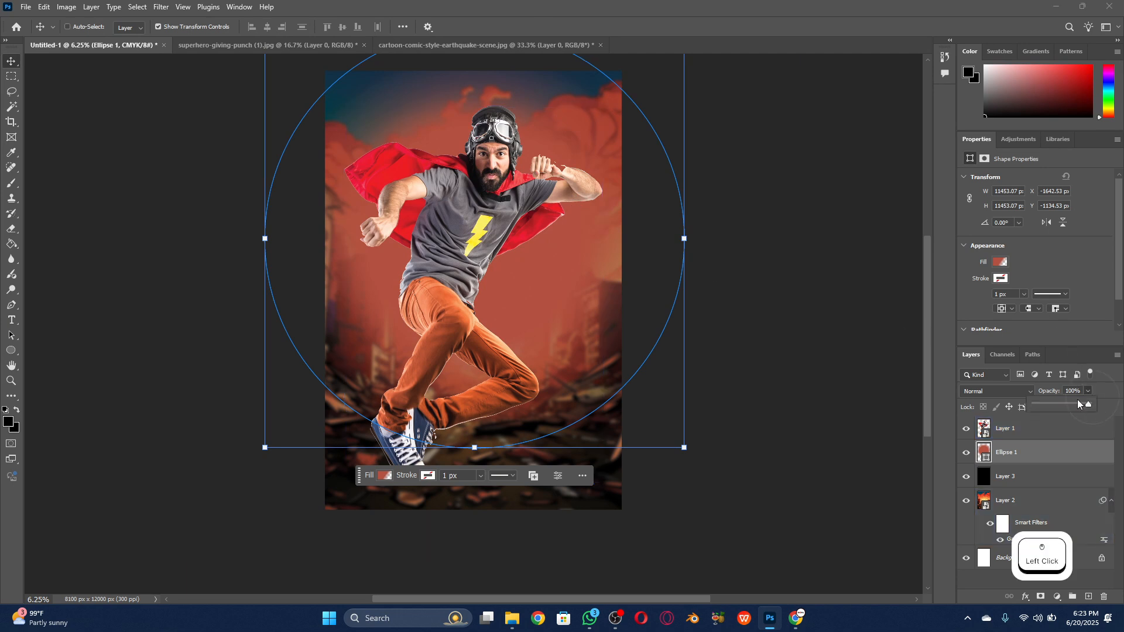
drag(1090, 404, 1068, 401)
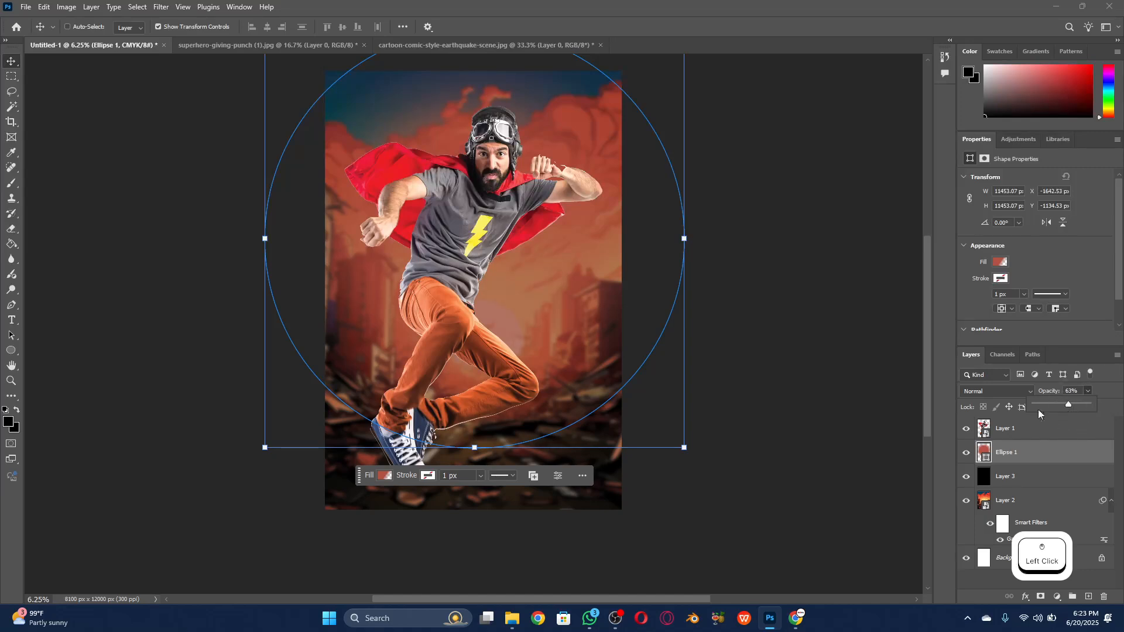
click(893, 381)
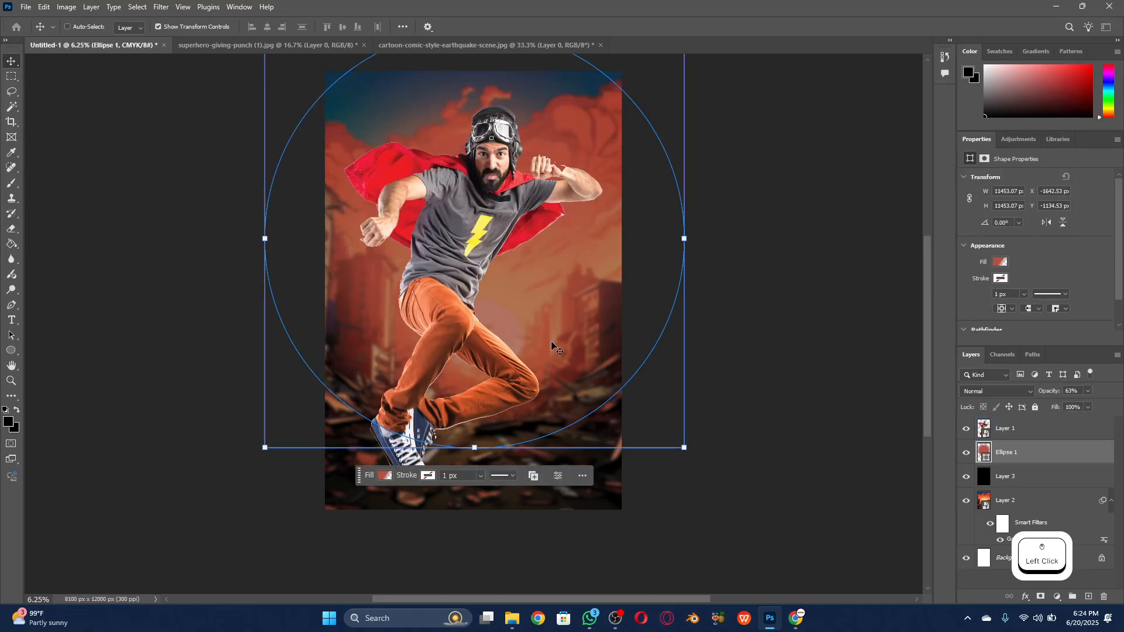
click(867, 316)
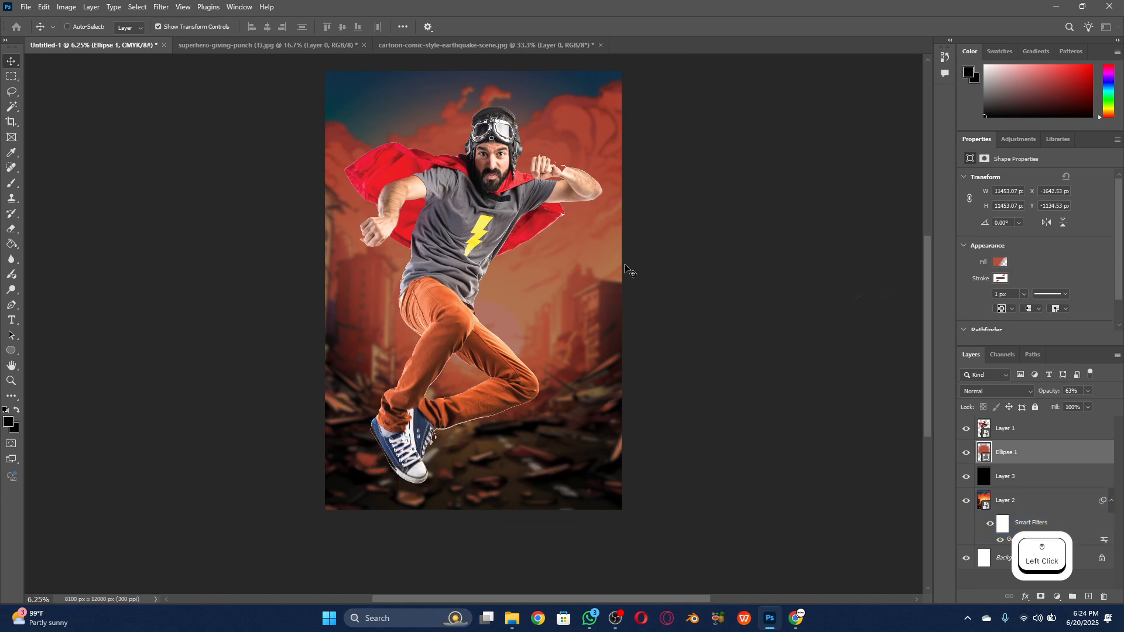
Add a Stroke layer style to the superhero's layer and move its settings dialog clear of the figure
click(1005, 435)
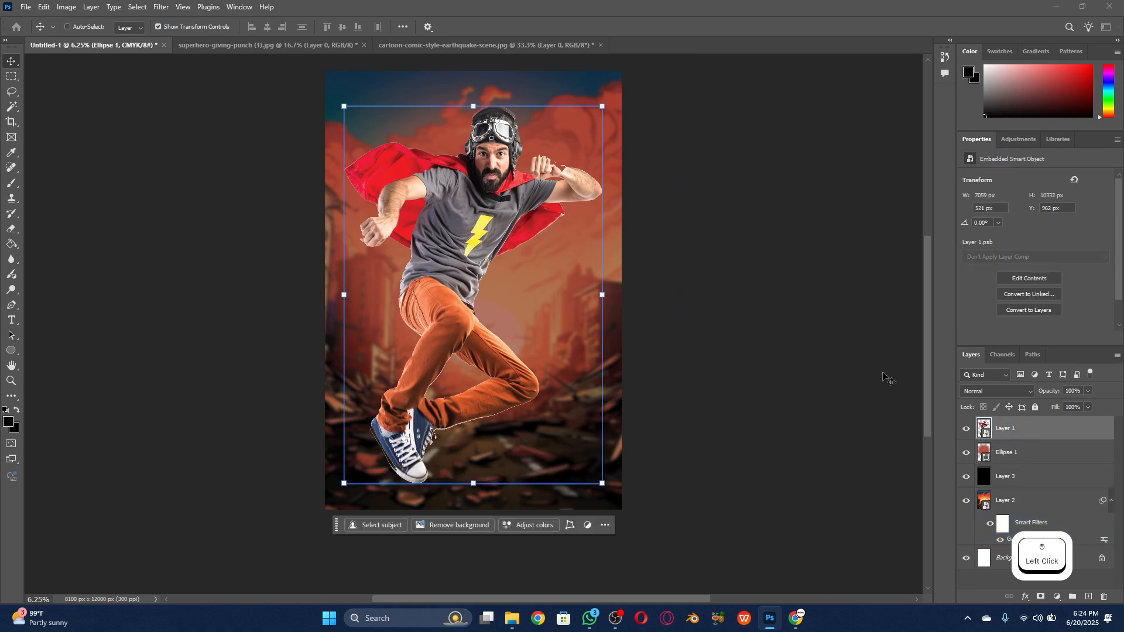
click(1025, 596)
click(1028, 597)
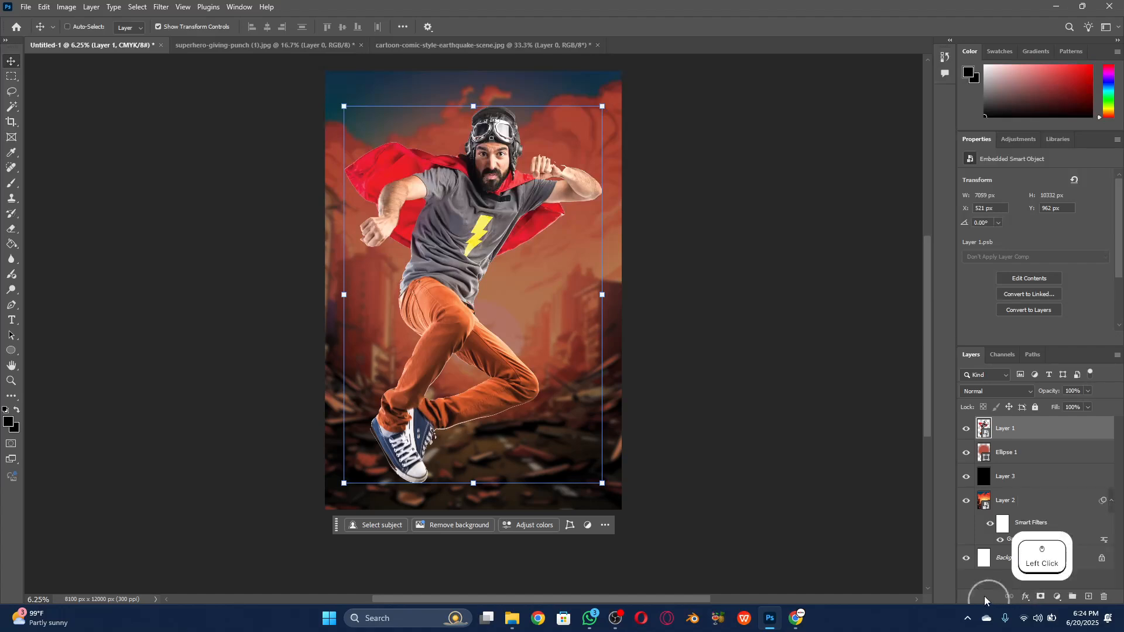
click(1027, 597)
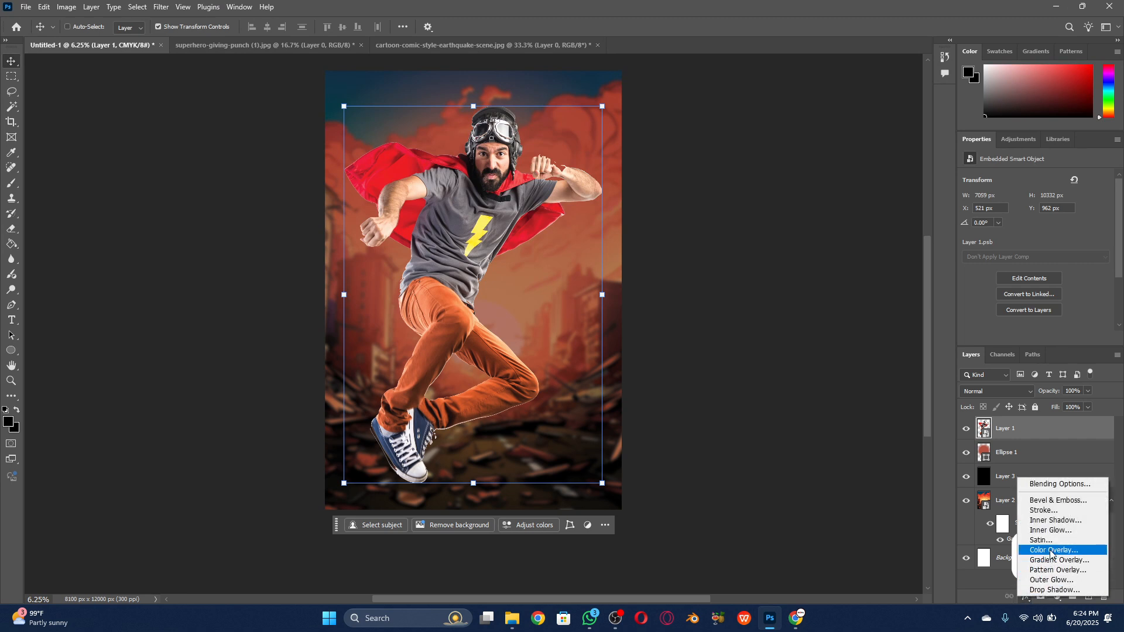
click(1056, 511)
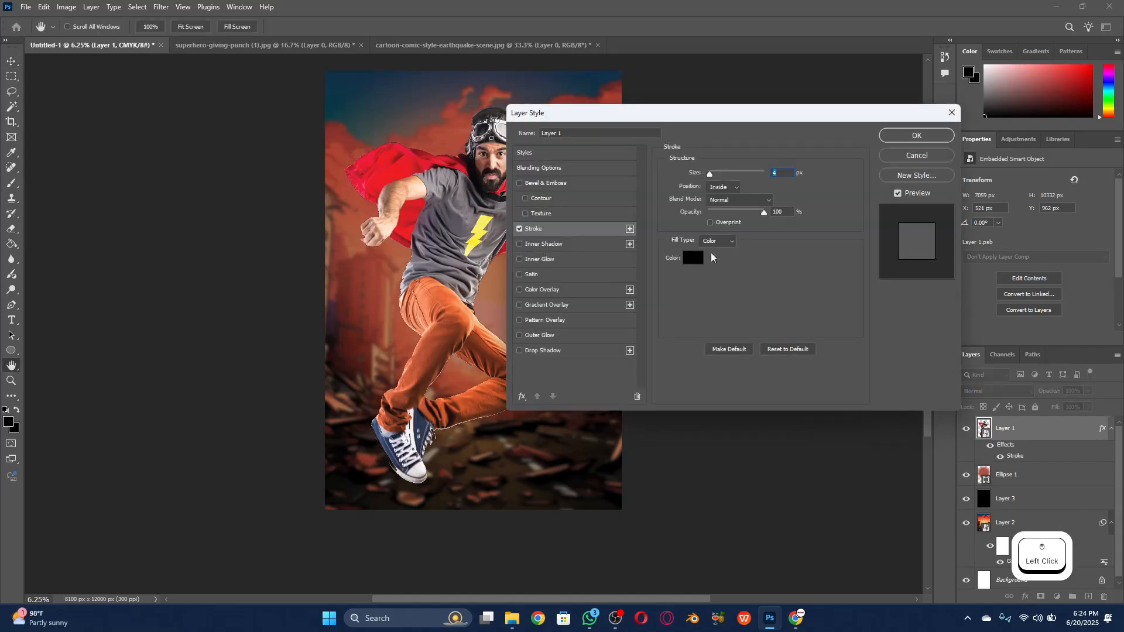
drag(694, 114, 786, 127)
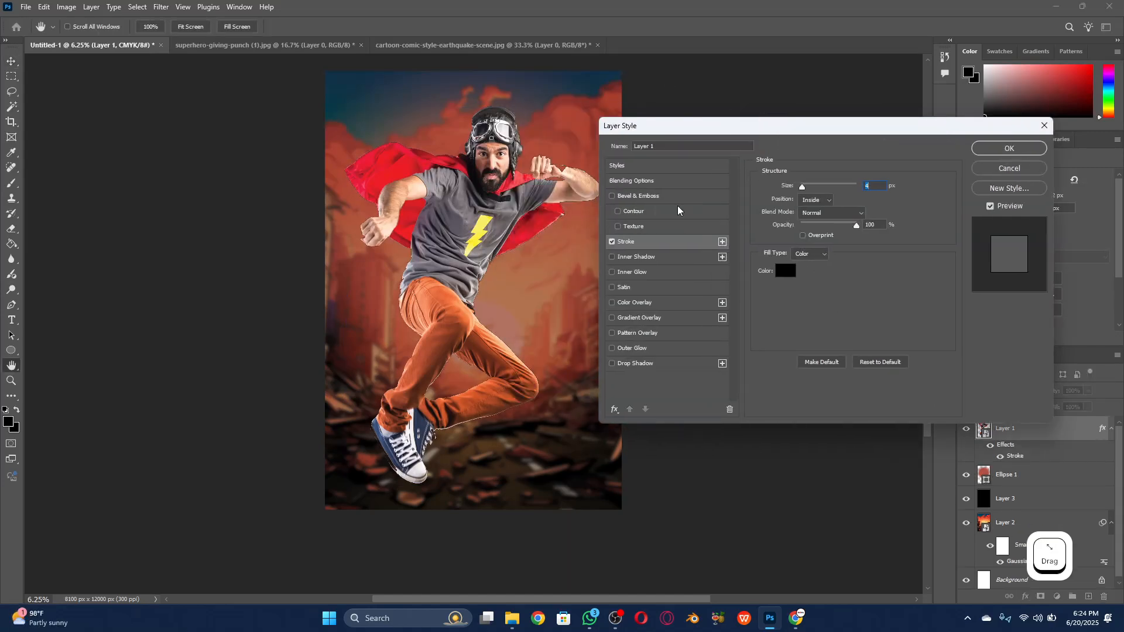
Set the superhero's stroke to a size of 250 px, positioned outside the figure's edge
click(662, 241)
drag(806, 186, 859, 174)
click(811, 201)
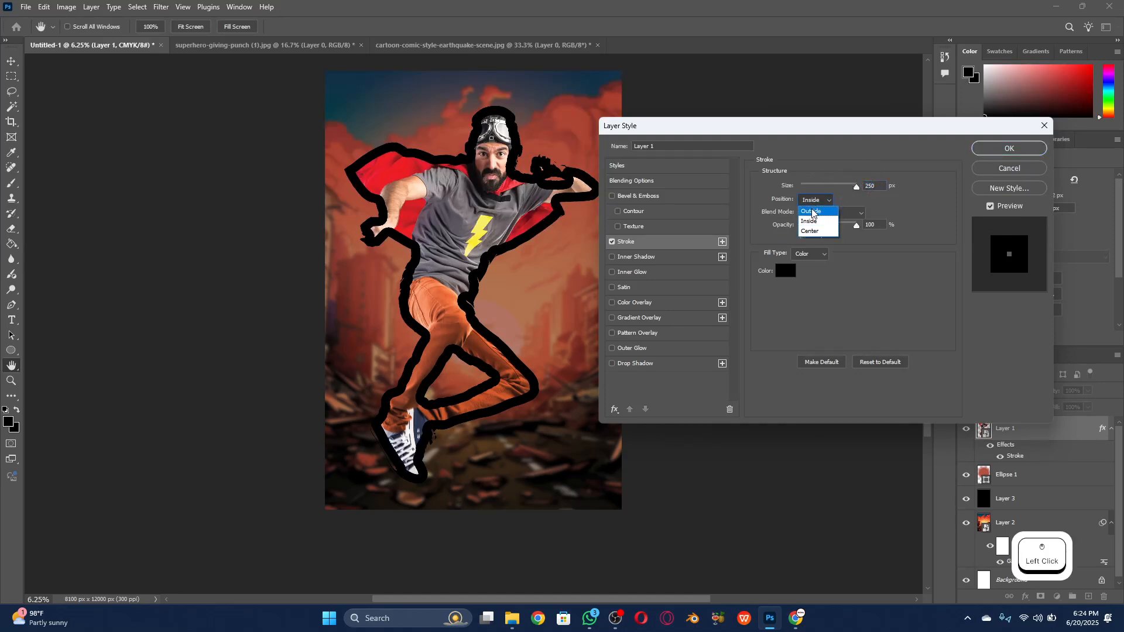
click(812, 213)
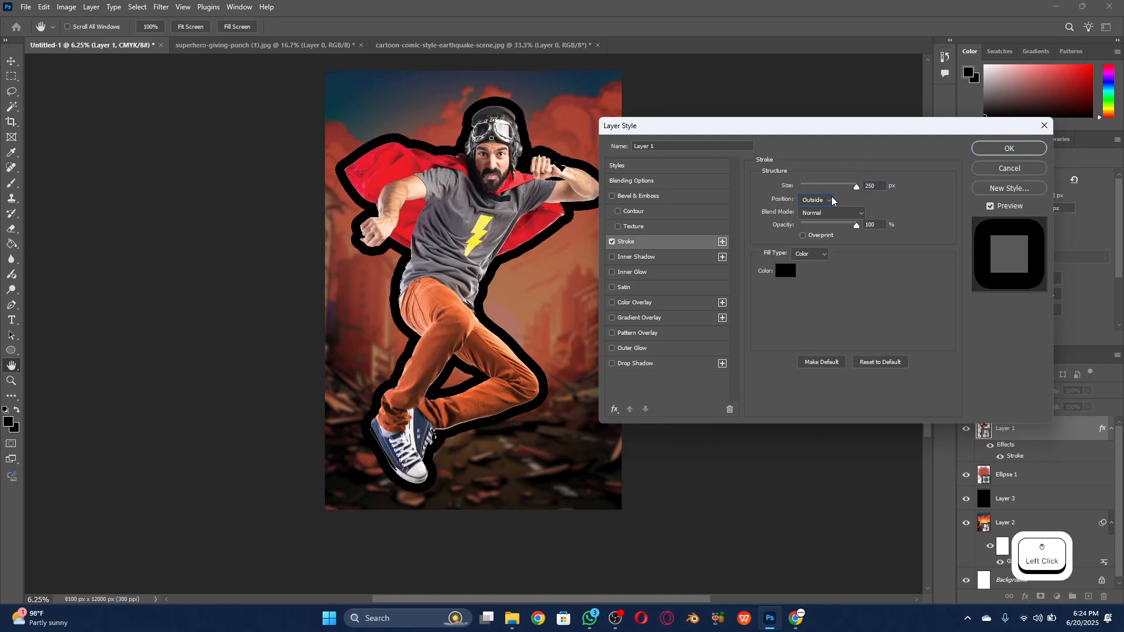
click(855, 187)
Try golden-yellow and beige shades such as debe5e as the superhero's stroke colour
click(790, 270)
drag(895, 304, 895, 334)
mouse_move(868, 287)
mouse_down()
mouse_move(874, 255)
mouse_move(895, 270)
mouse_move(896, 338)
mouse_up()
click(877, 277)
drag(877, 276, 887, 232)
drag(886, 233, 885, 237)
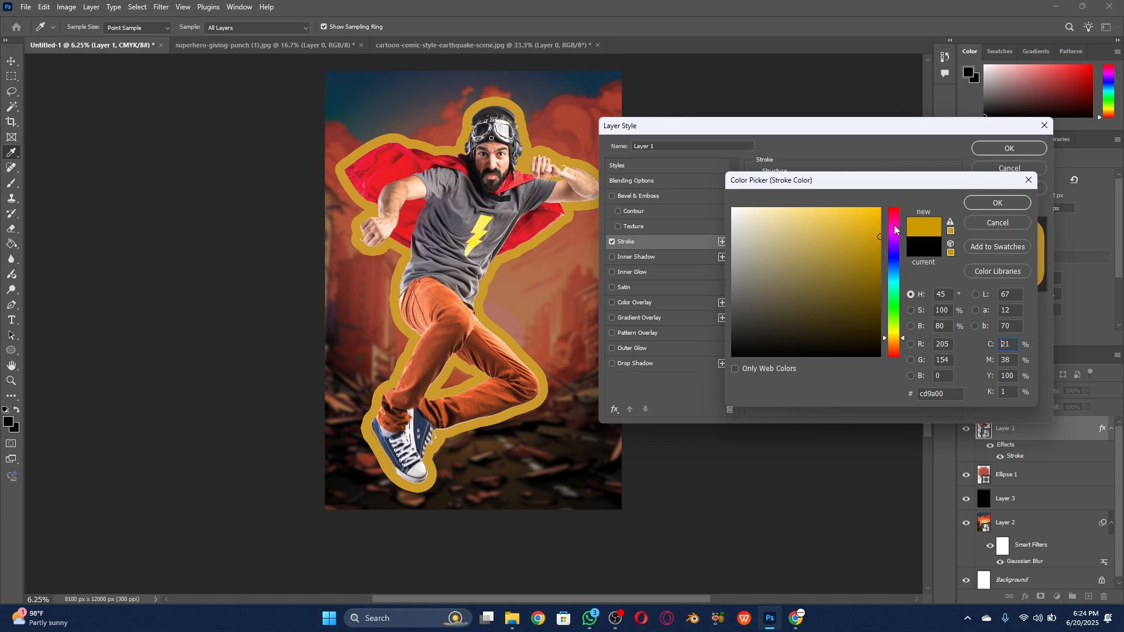
mouse_move(841, 232)
mouse_down()
mouse_move(692, 194)
mouse_move(823, 264)
mouse_move(816, 275)
mouse_move(758, 235)
mouse_move(808, 220)
mouse_up()
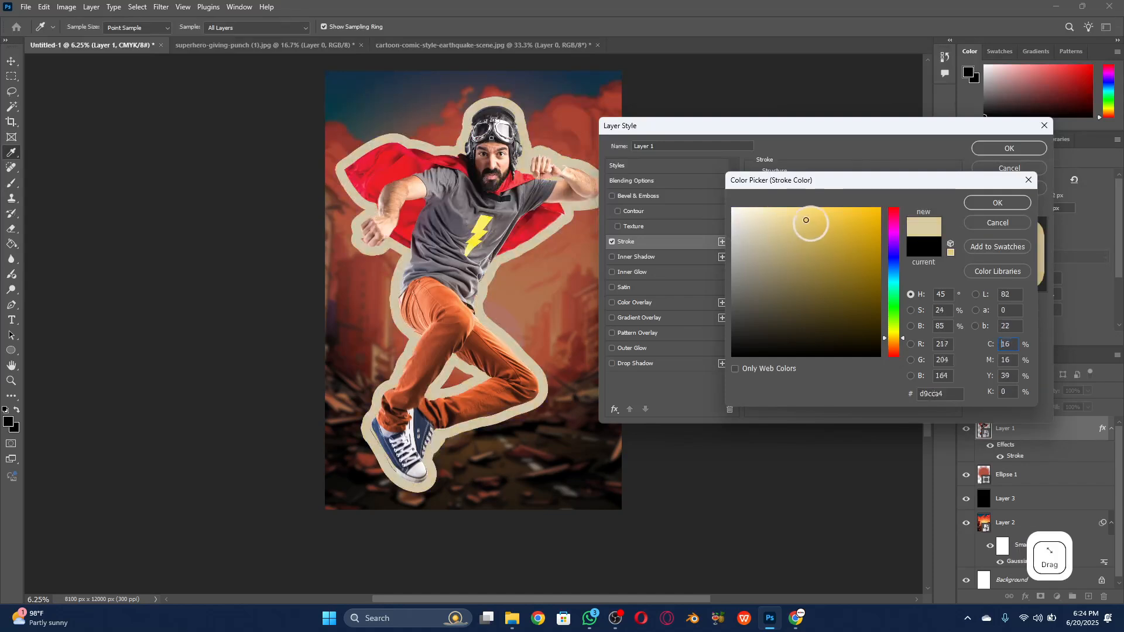
click(817, 227)
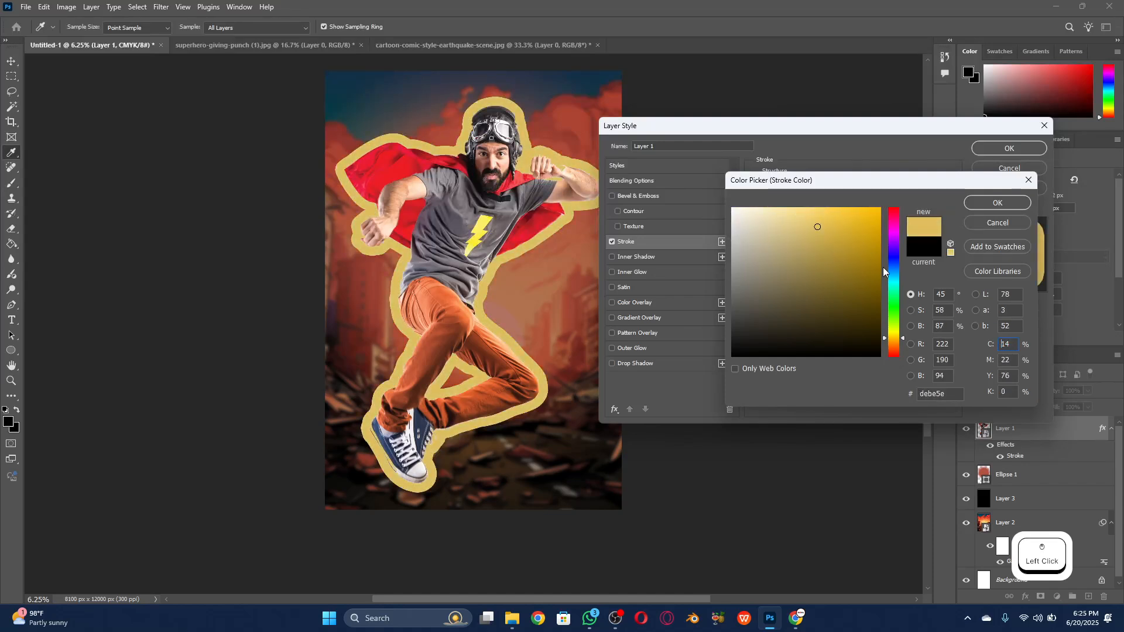
Test muted reds sampled from the clouds, but apply the orange-brown b26a48 sampled from the glow as the stroke colour
click(584, 127)
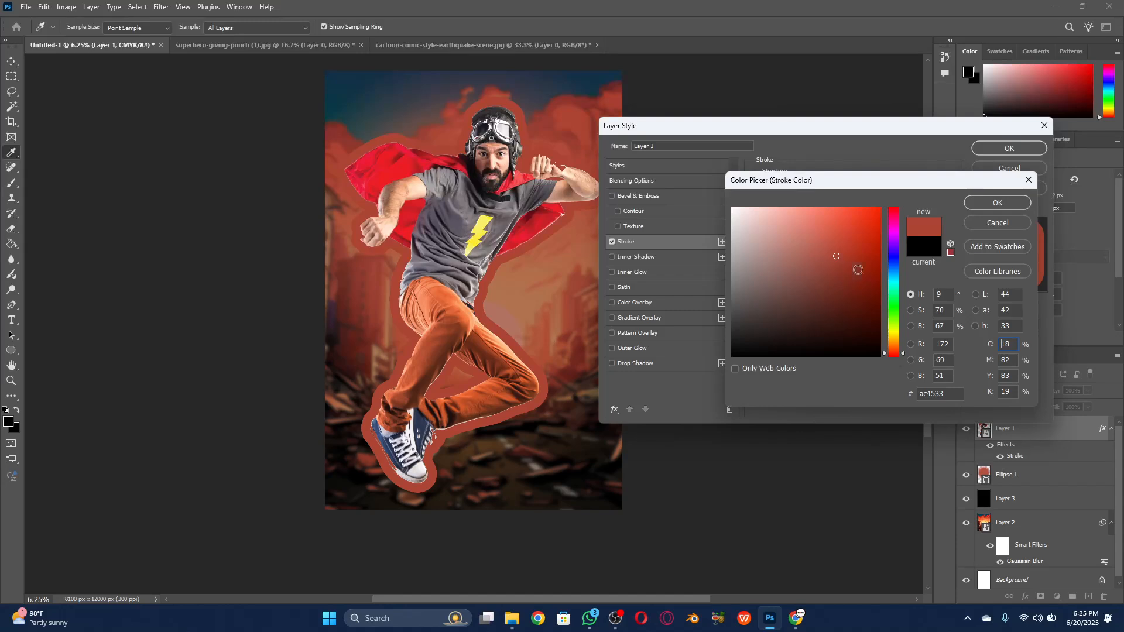
click(854, 281)
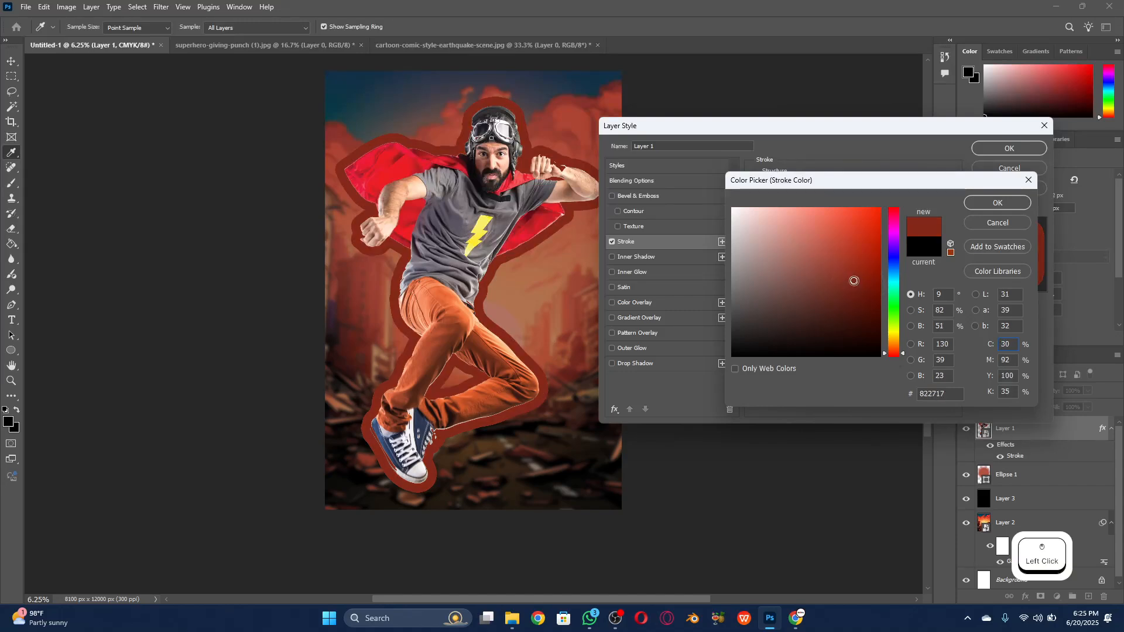
click(851, 276)
click(839, 260)
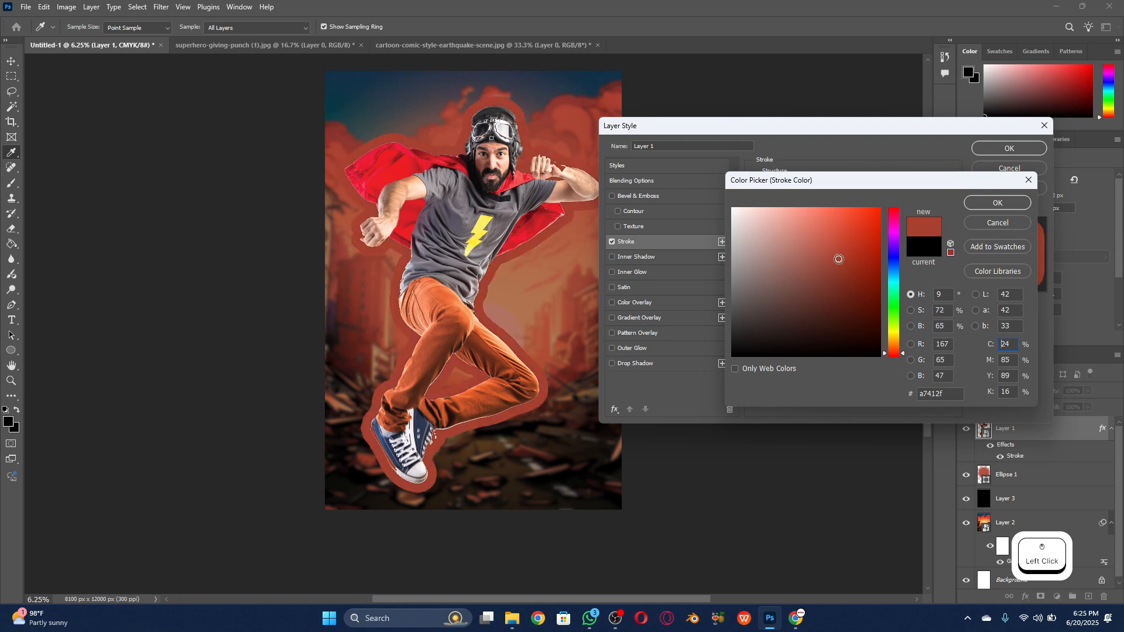
key(ctrl+z)
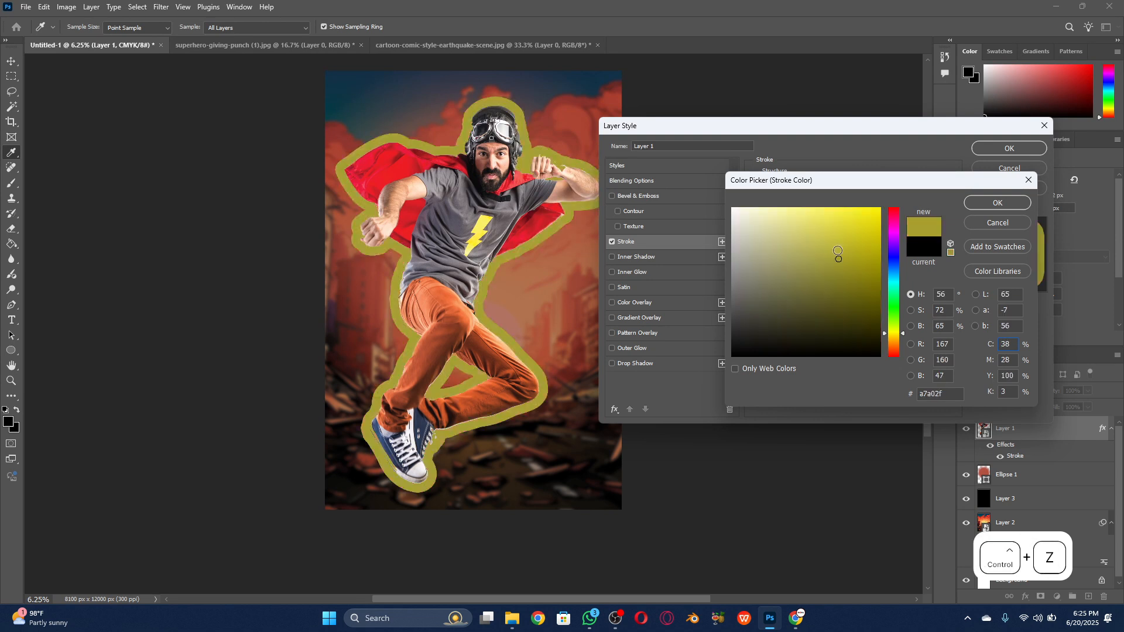
click(560, 259)
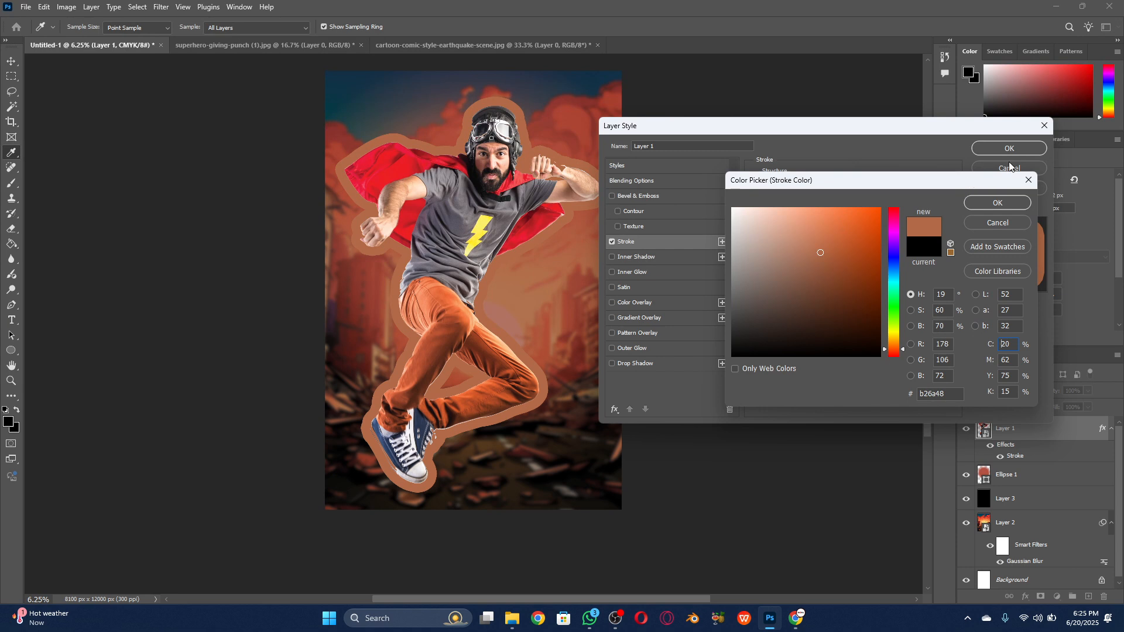
click(989, 204)
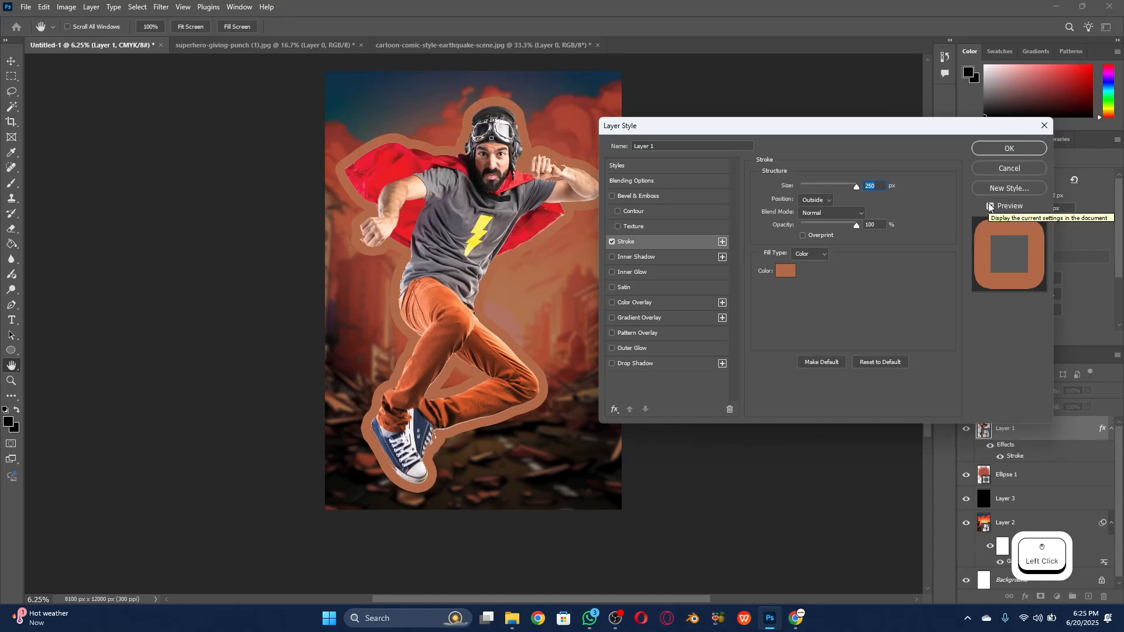
click(617, 619)
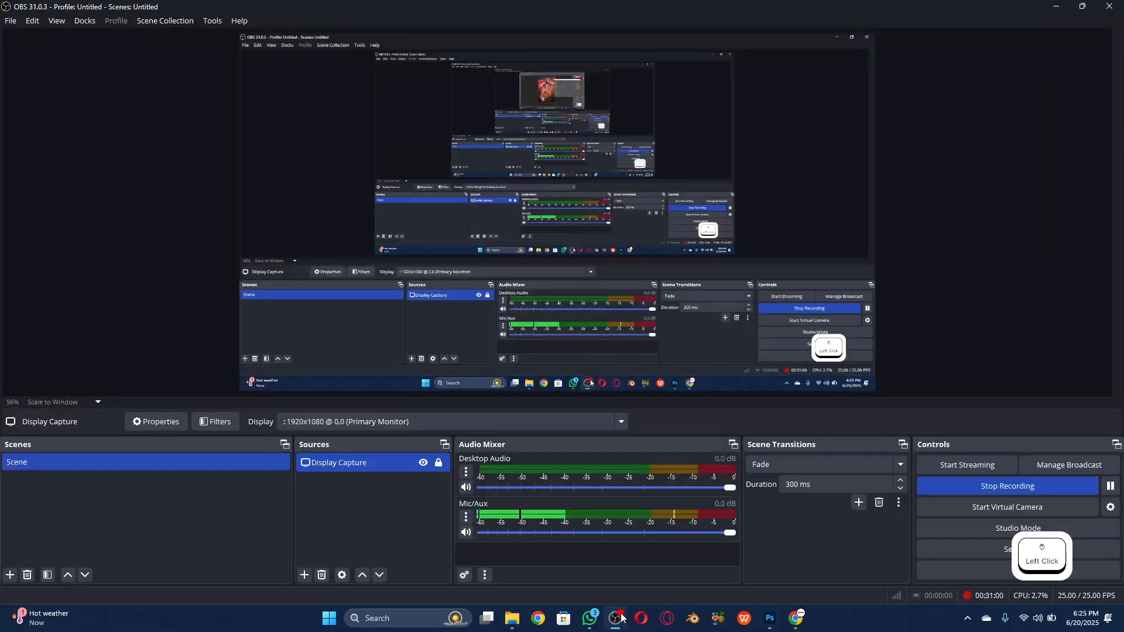
click(619, 618)
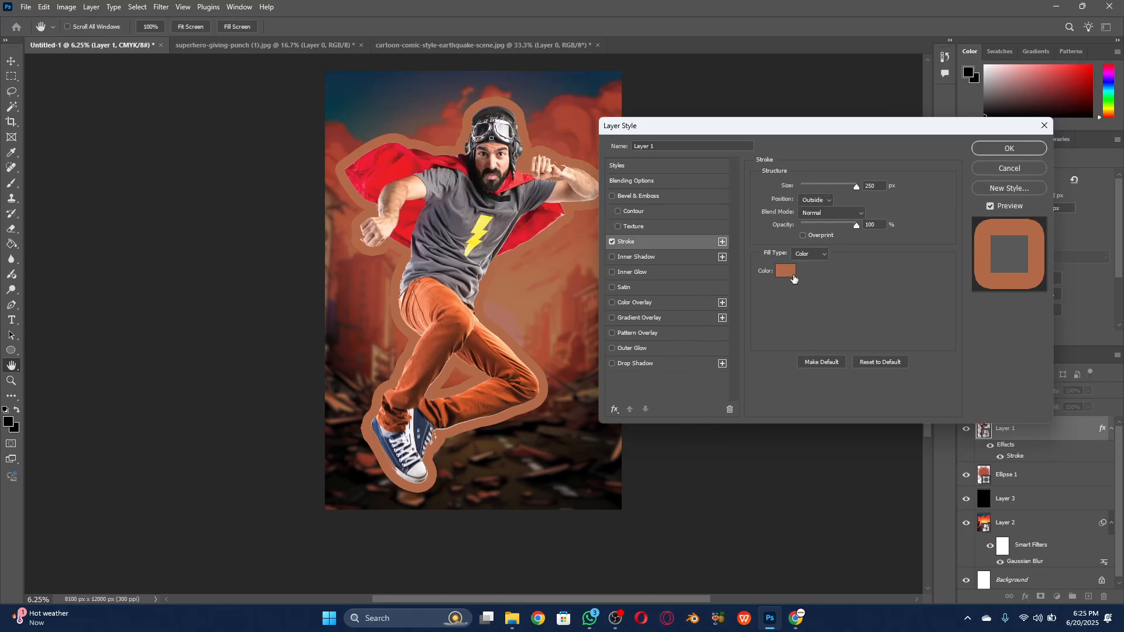
Try an Outer Glow and a Gradient Overlay on the superhero's layer, leaving both effects disabled
click(667, 349)
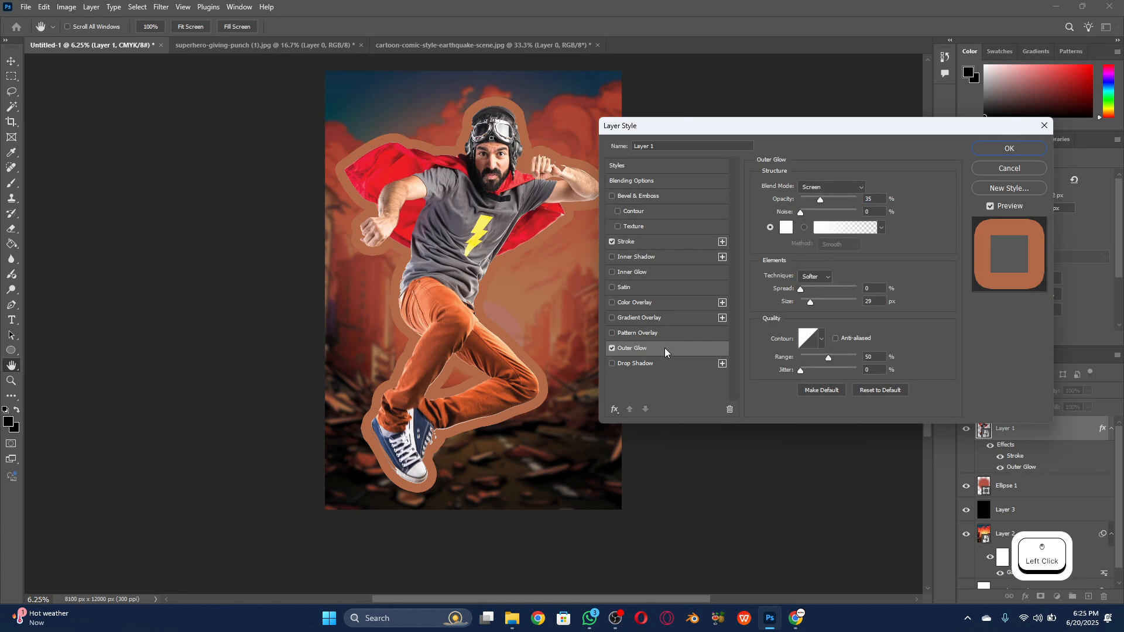
click(611, 349)
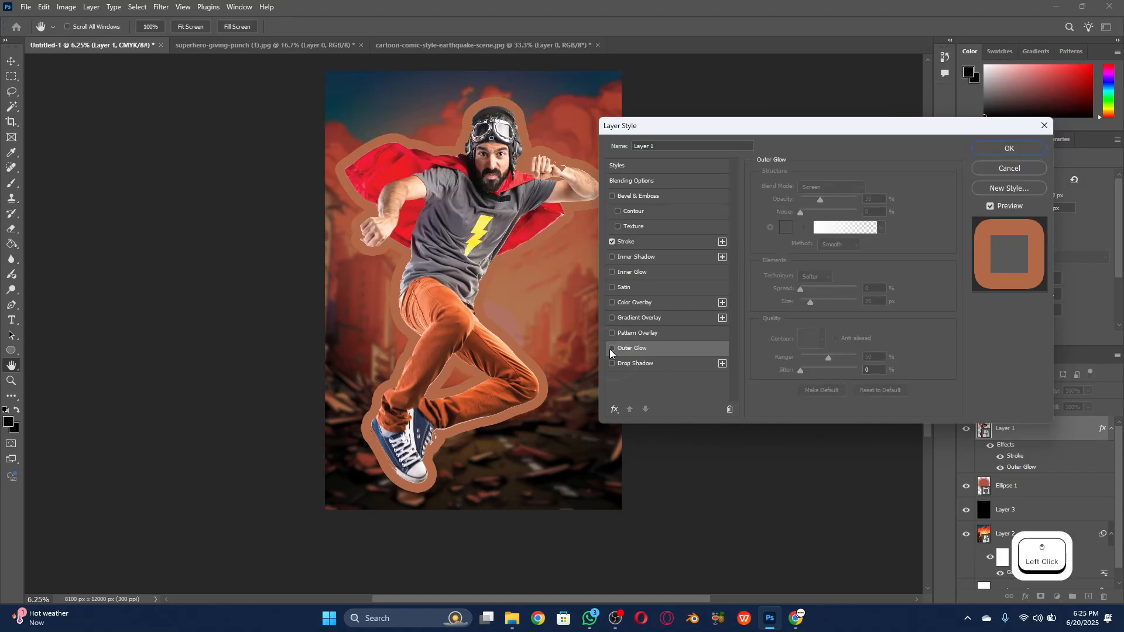
click(612, 318)
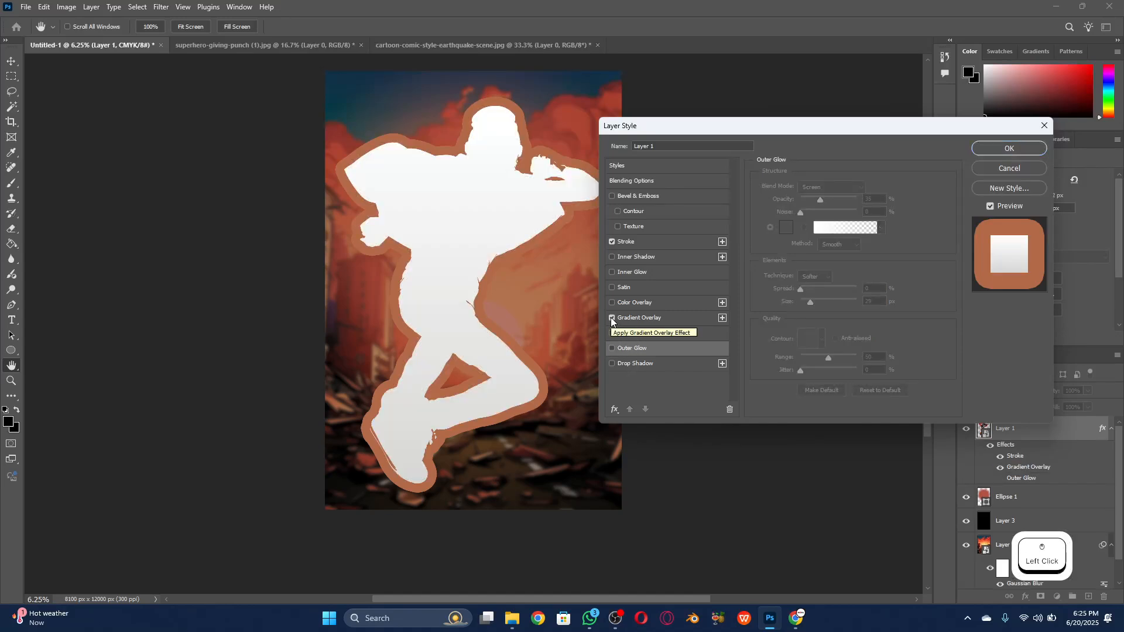
click(611, 318)
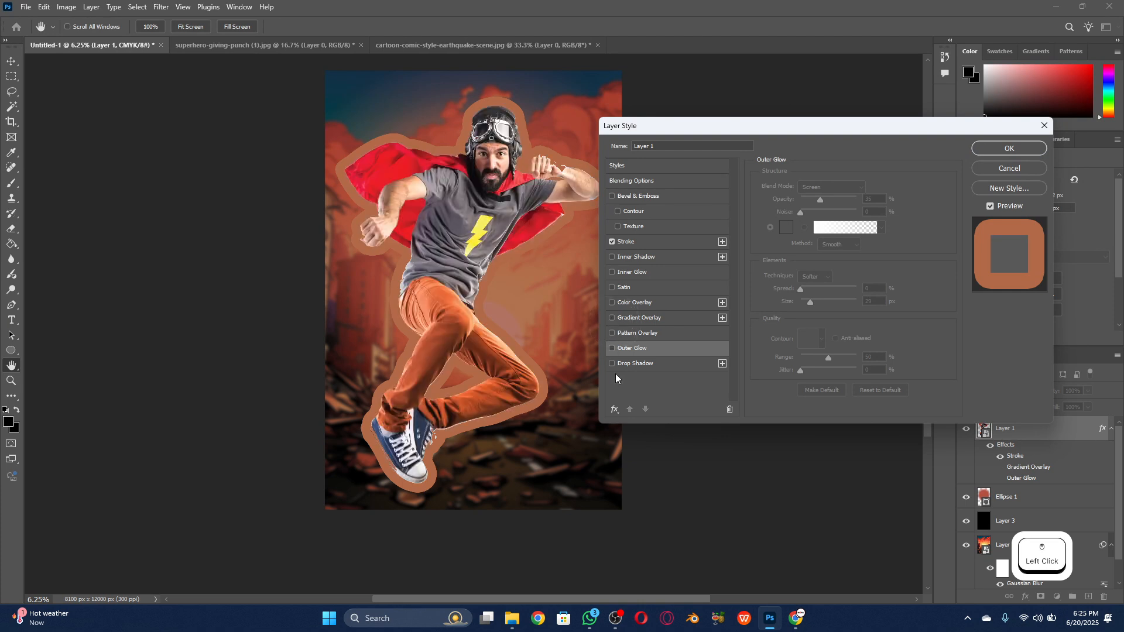
click(616, 620)
click(617, 621)
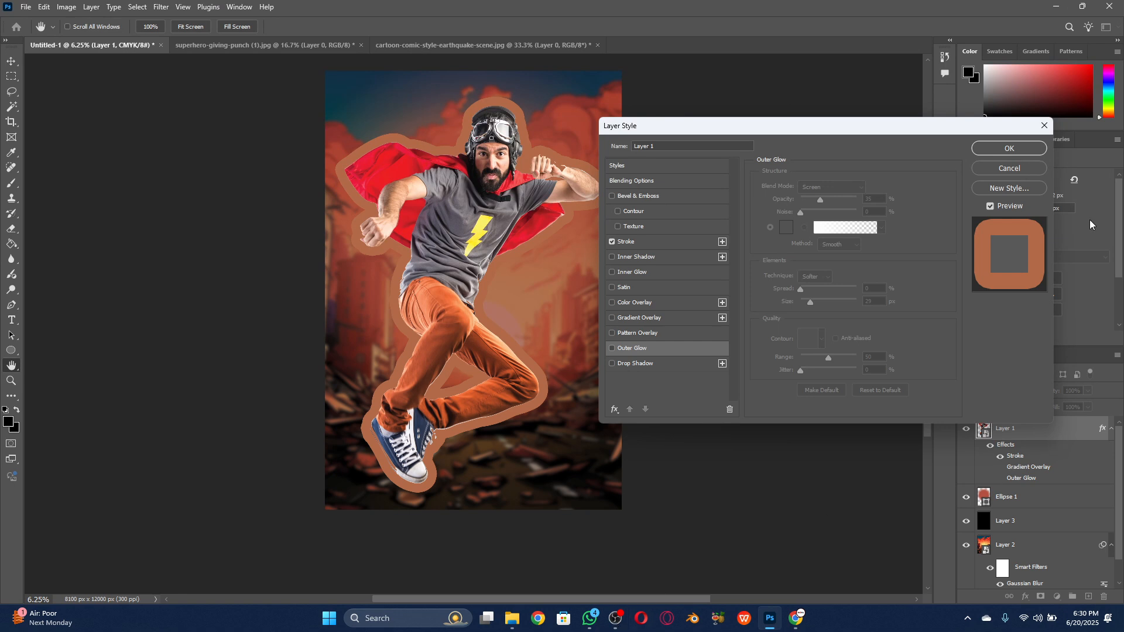
Apply the superhero's layer style, then reopen its Stroke settings and add a second stroke
click(1024, 148)
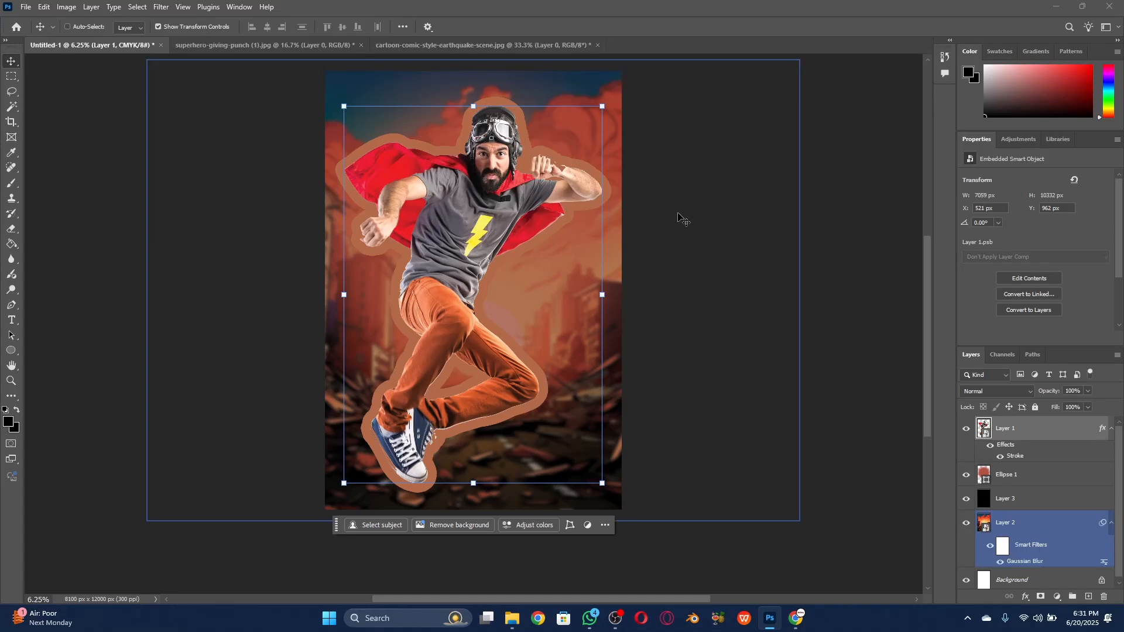
click(642, 189)
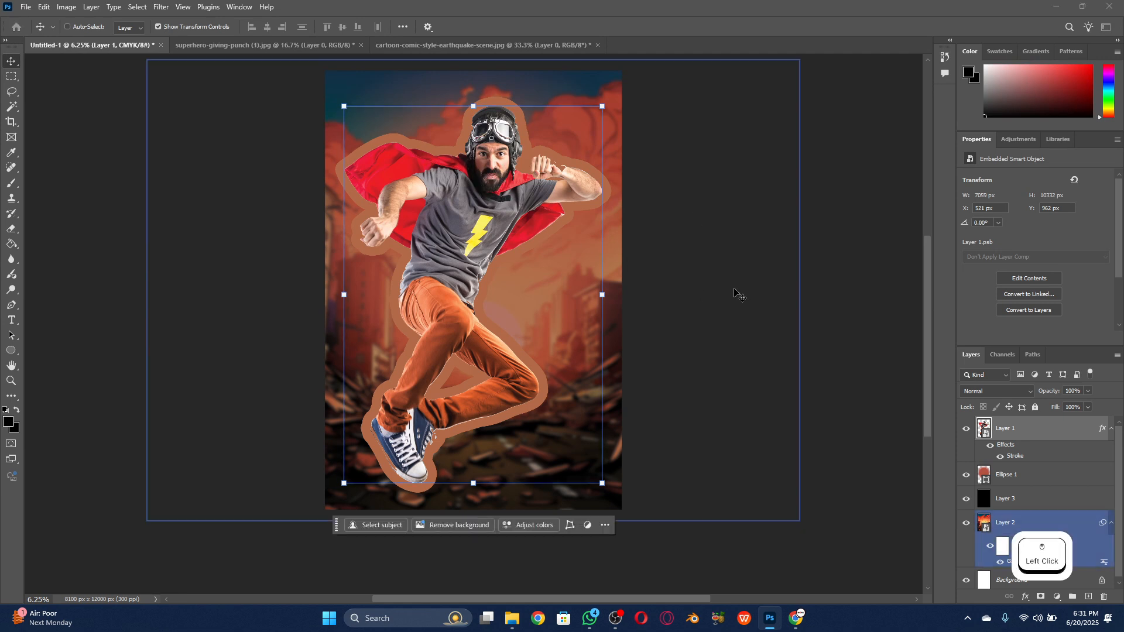
click(1024, 597)
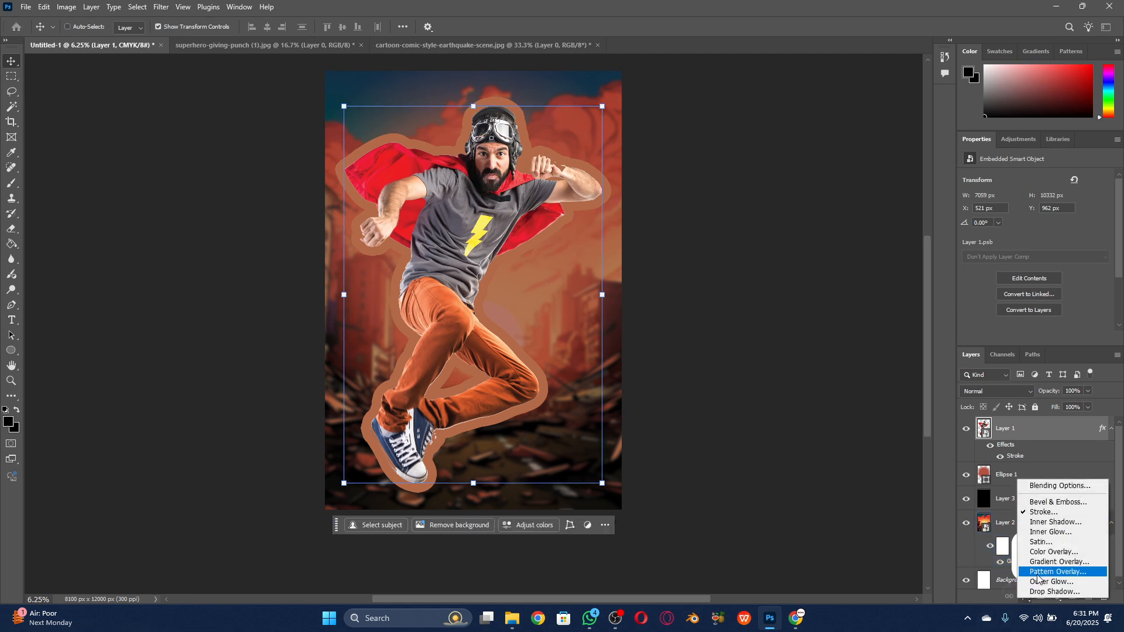
click(1052, 521)
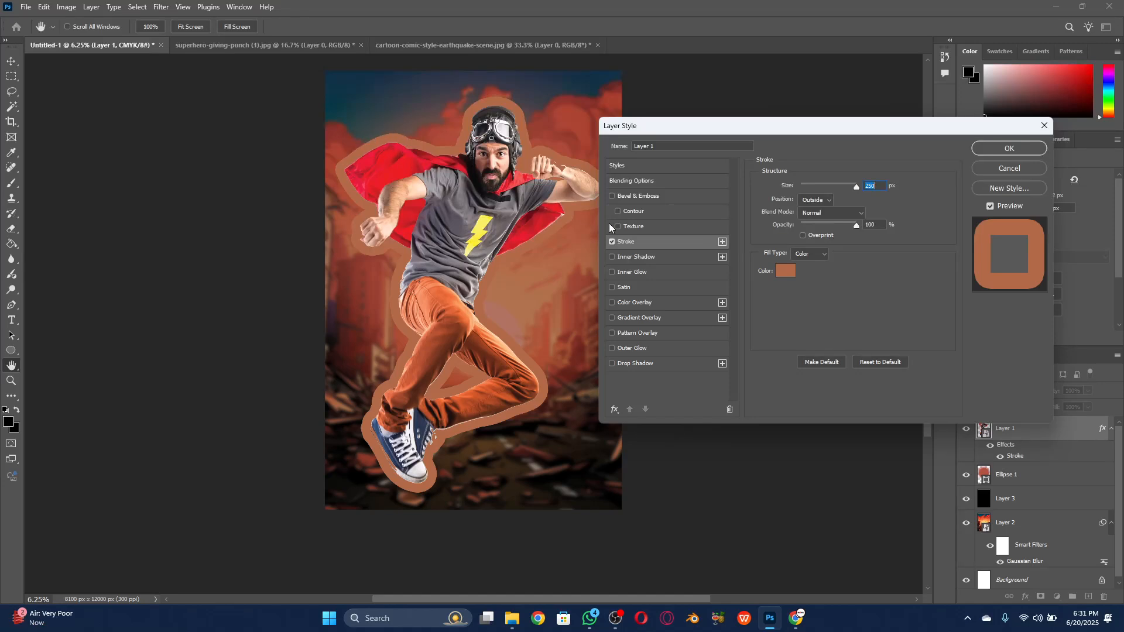
click(722, 242)
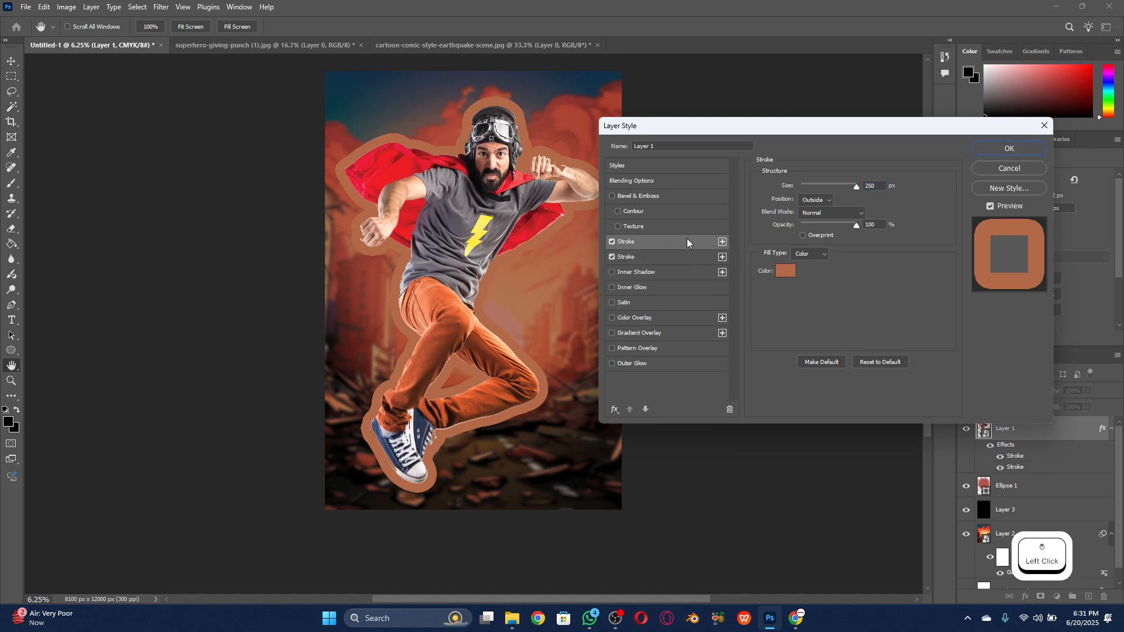
Recolour the superhero's upper stroke to bright green (about 00f84c), reduce its size to 131 px and apply the style
click(784, 271)
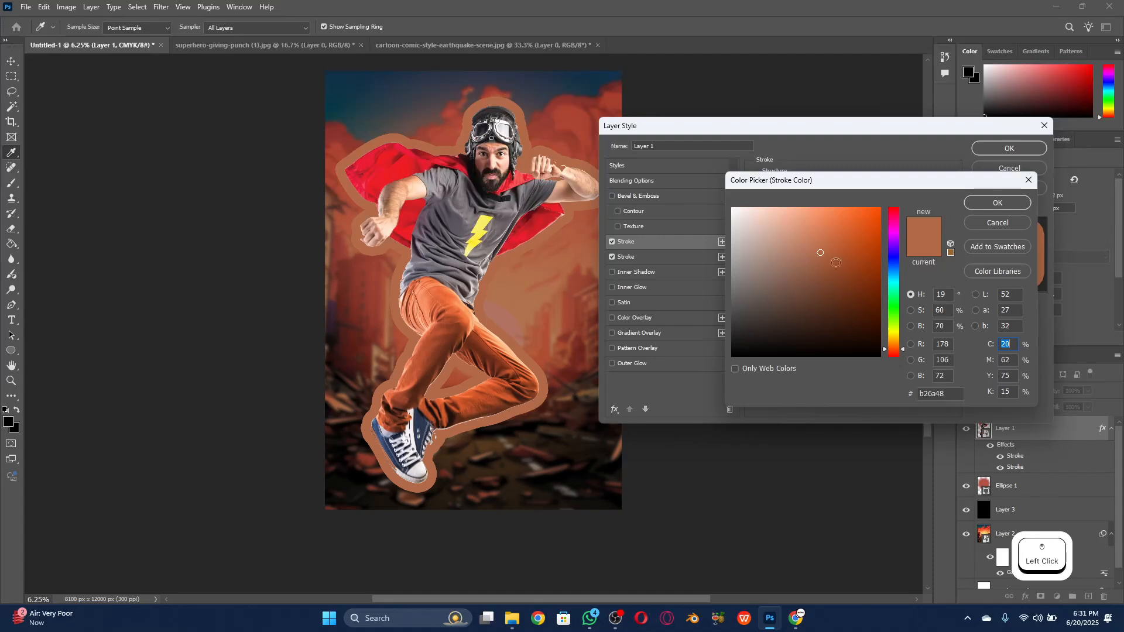
click(898, 303)
click(880, 212)
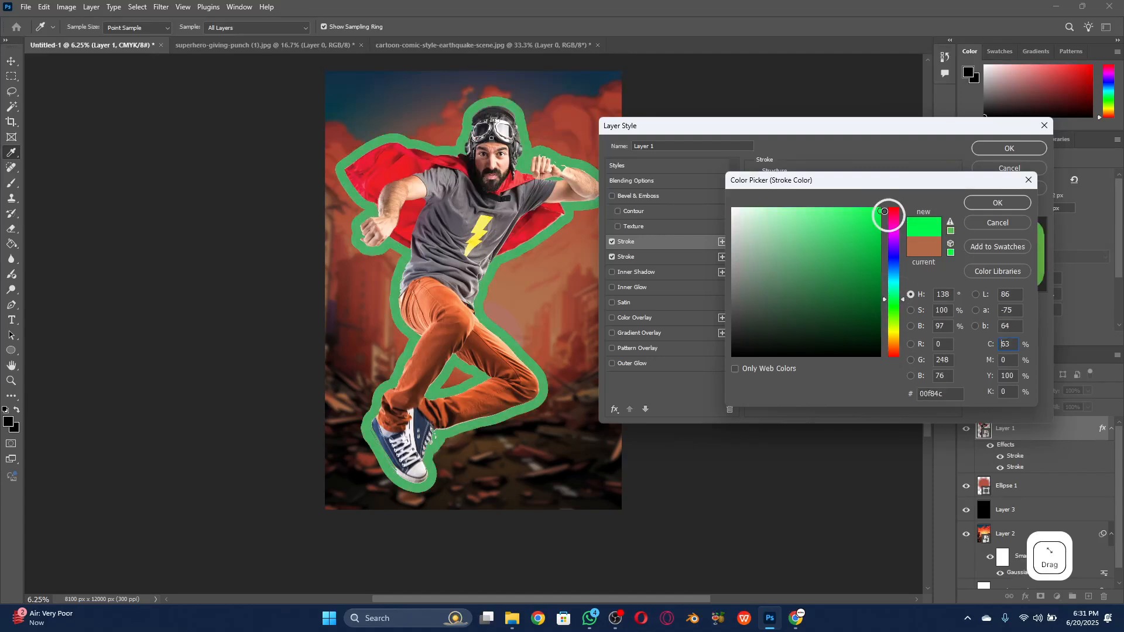
click(993, 204)
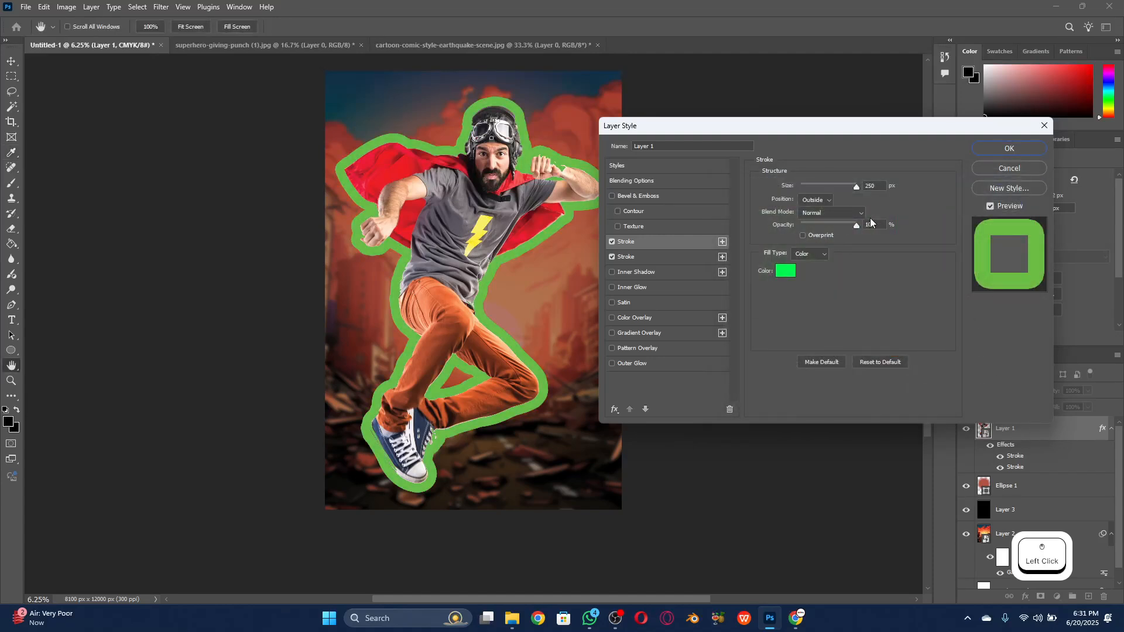
drag(855, 188, 834, 186)
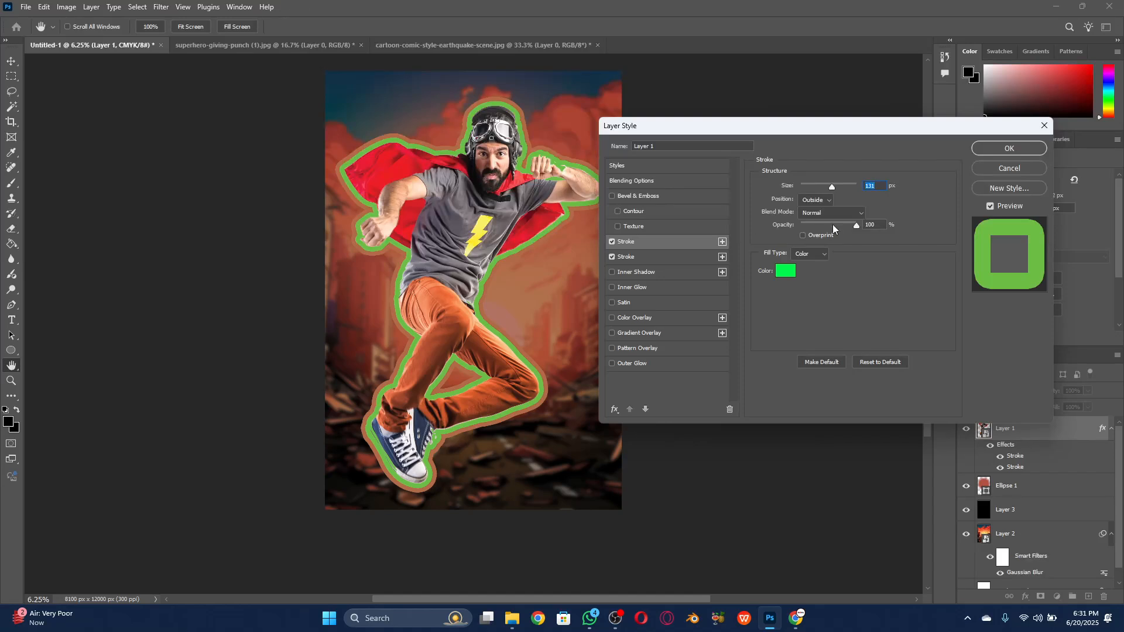
click(1008, 149)
Move the superhero slightly up and to the right, to about X 713 px and Y 834 px
key(v)
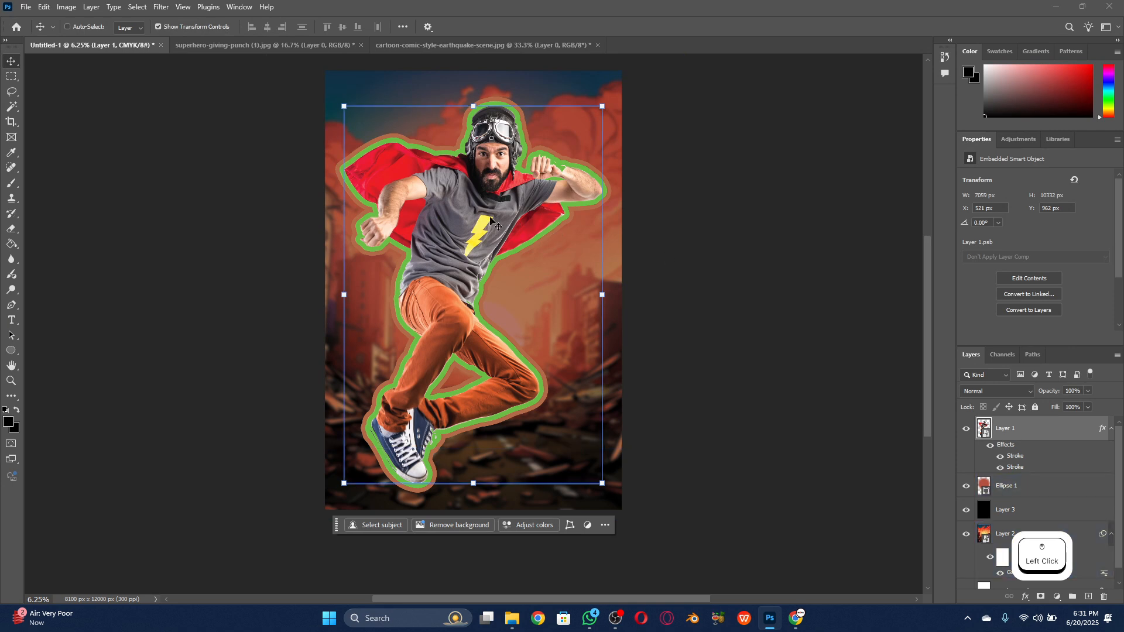
drag(492, 209, 498, 215)
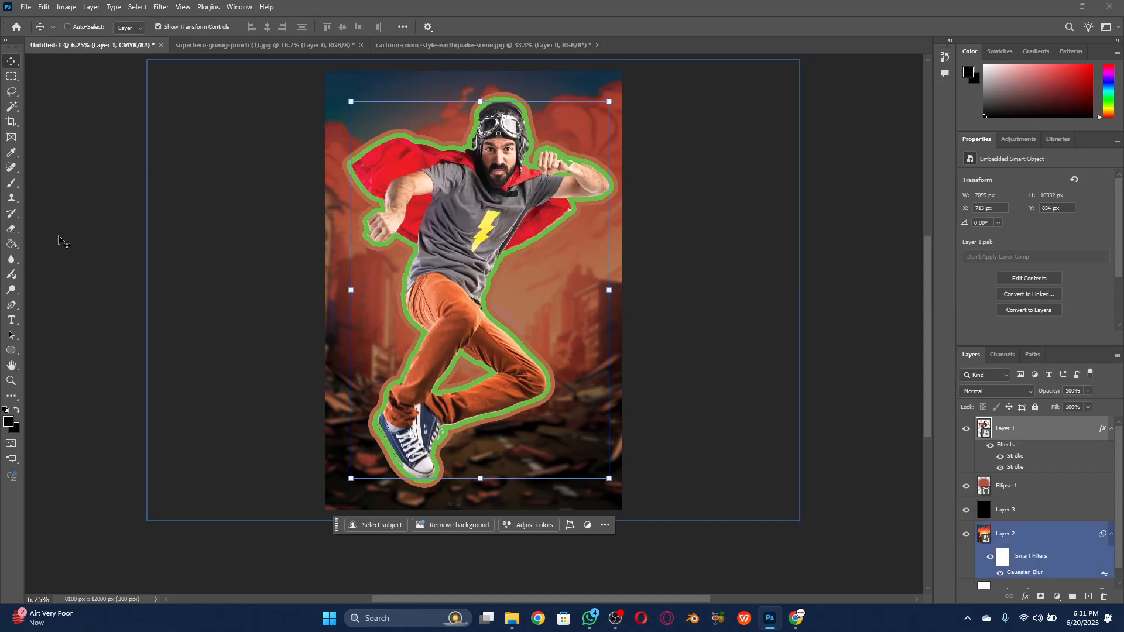
Add a two-line text "ACTION" / "HERO" in black 192 pt Impact over the superhero's lower legs
click(11, 320)
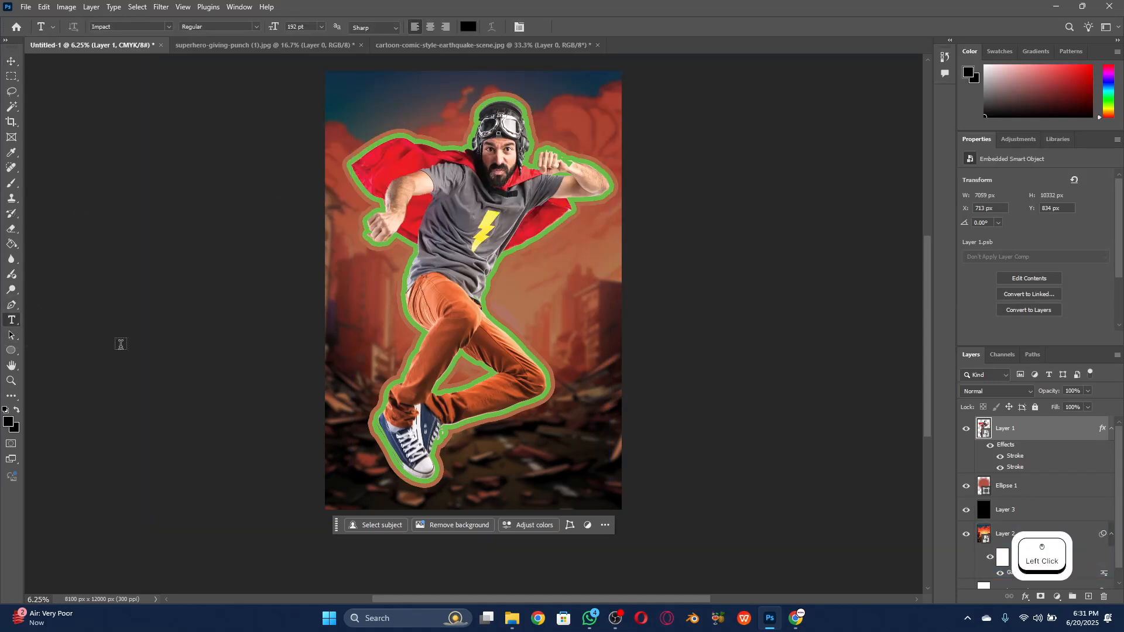
click(423, 414)
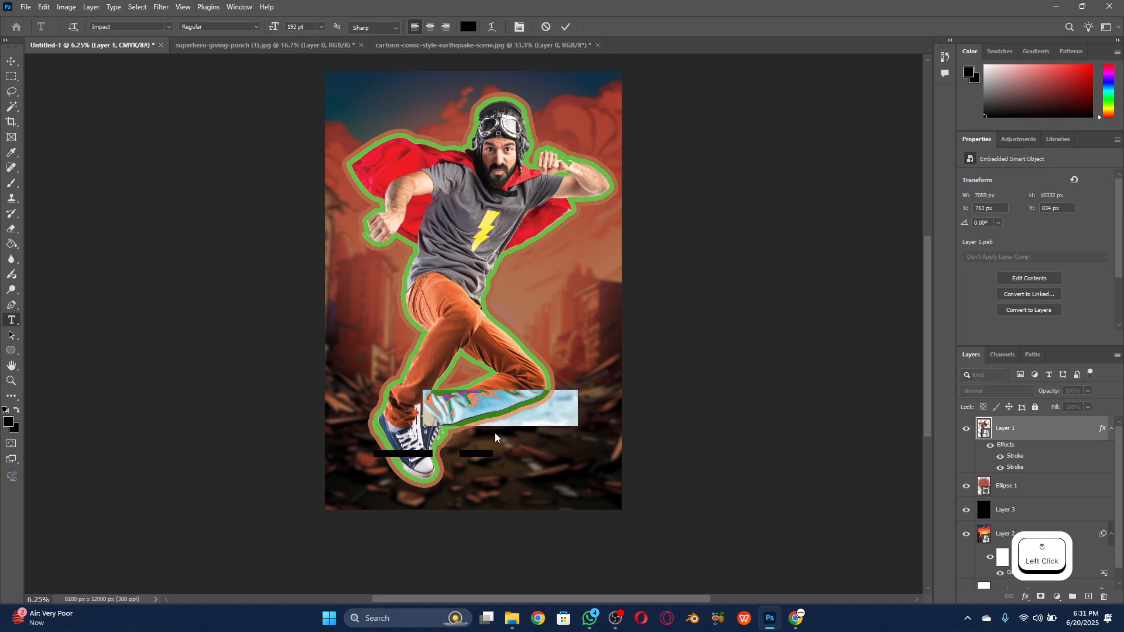
key(shift)
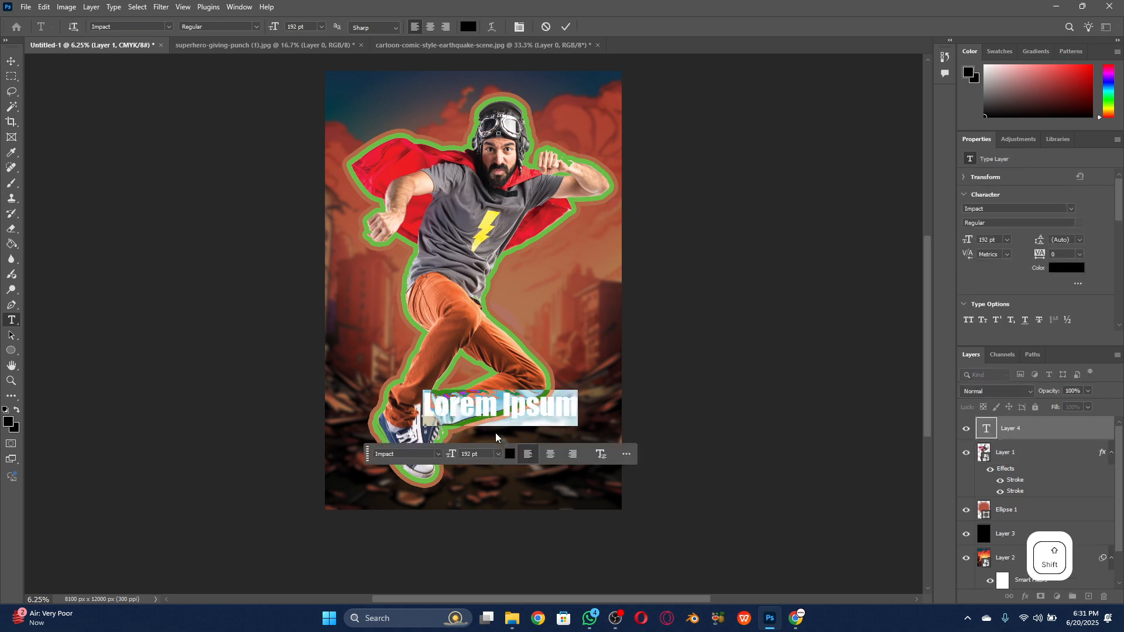
text(ACTIO)
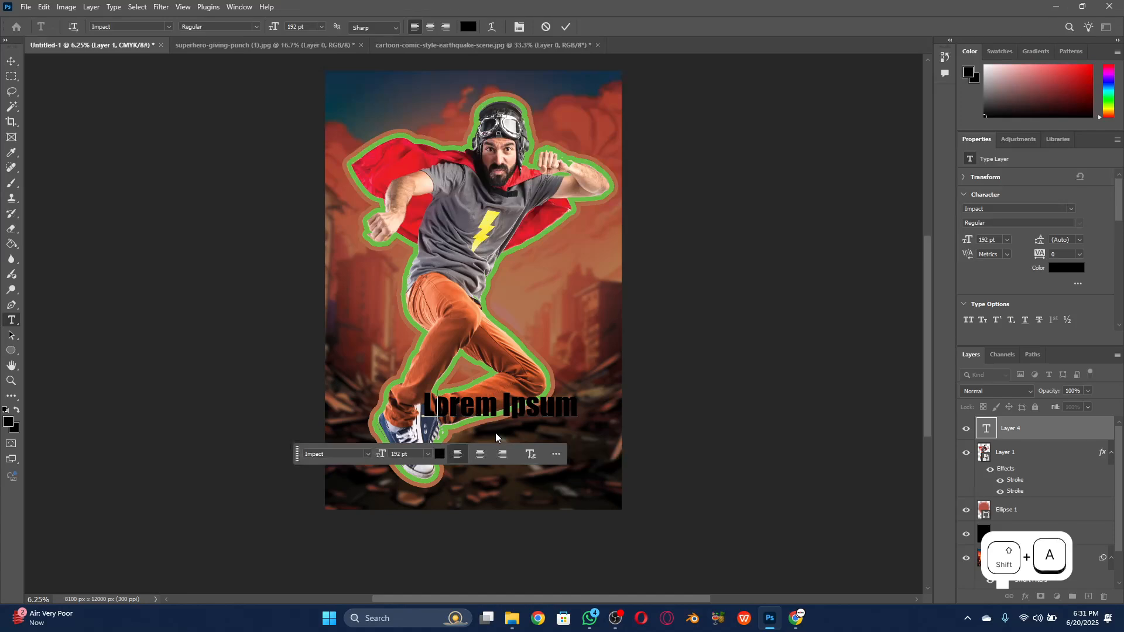
text(N)
key(Return)
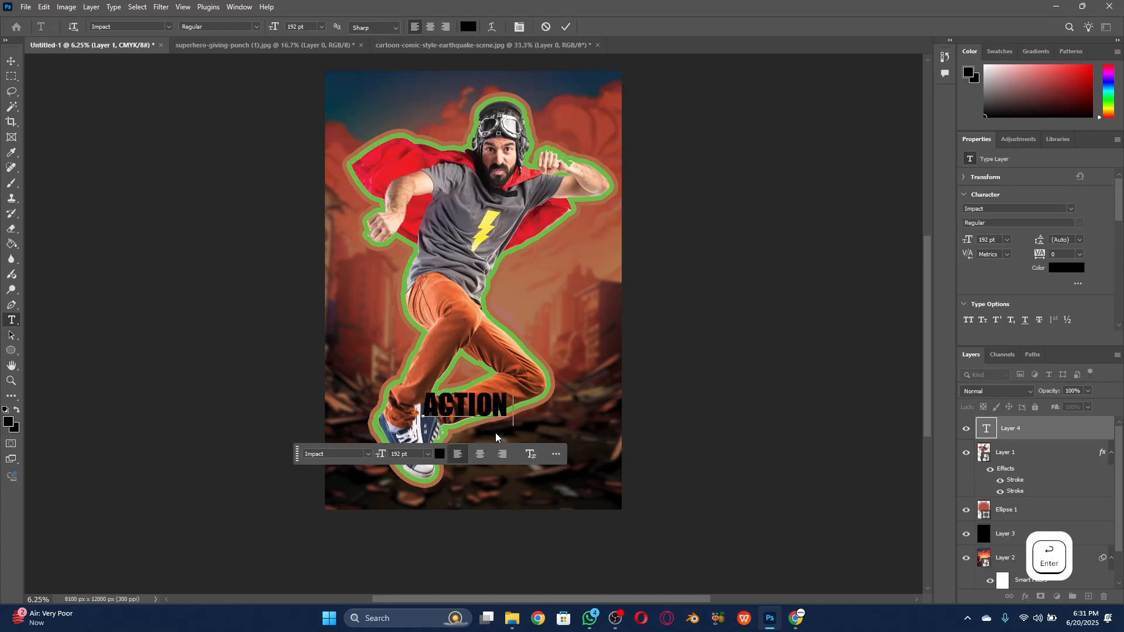
text(HERO)
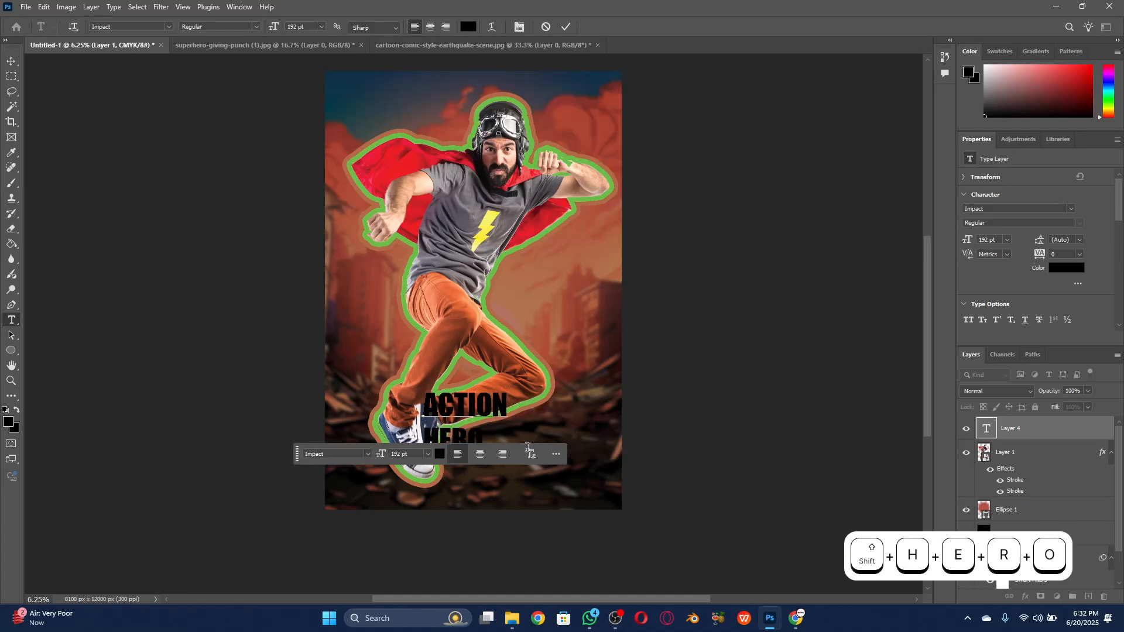
Enlarge the "ACTION HERO" title to 516 pt and move it up and inward over the superhero's legs
click(11, 61)
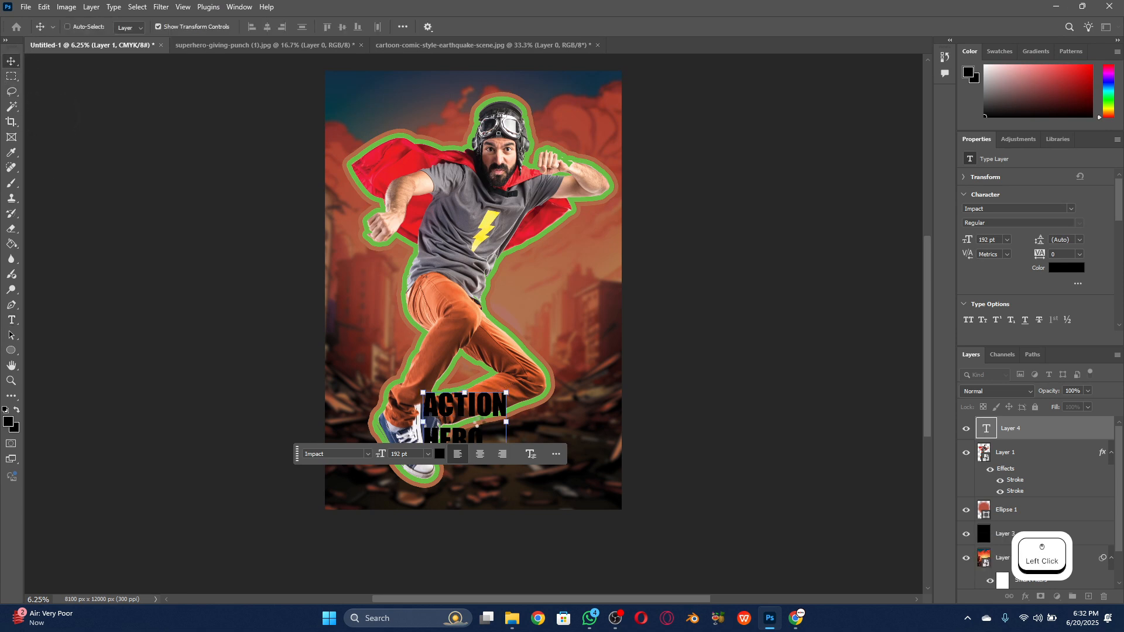
double_click(457, 405)
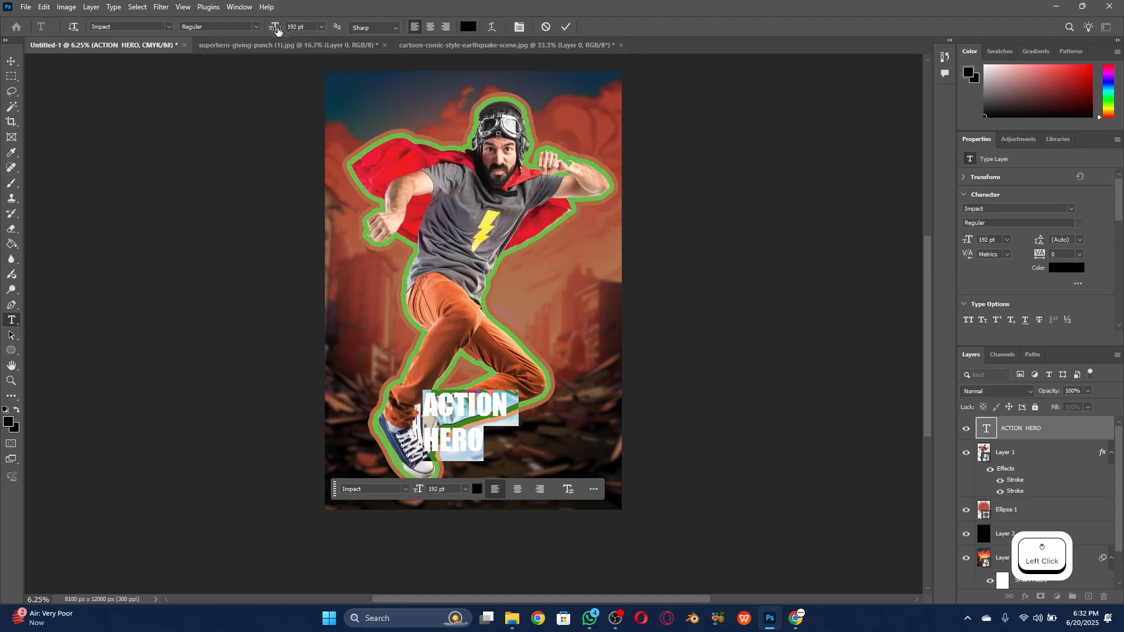
drag(274, 27, 438, 46)
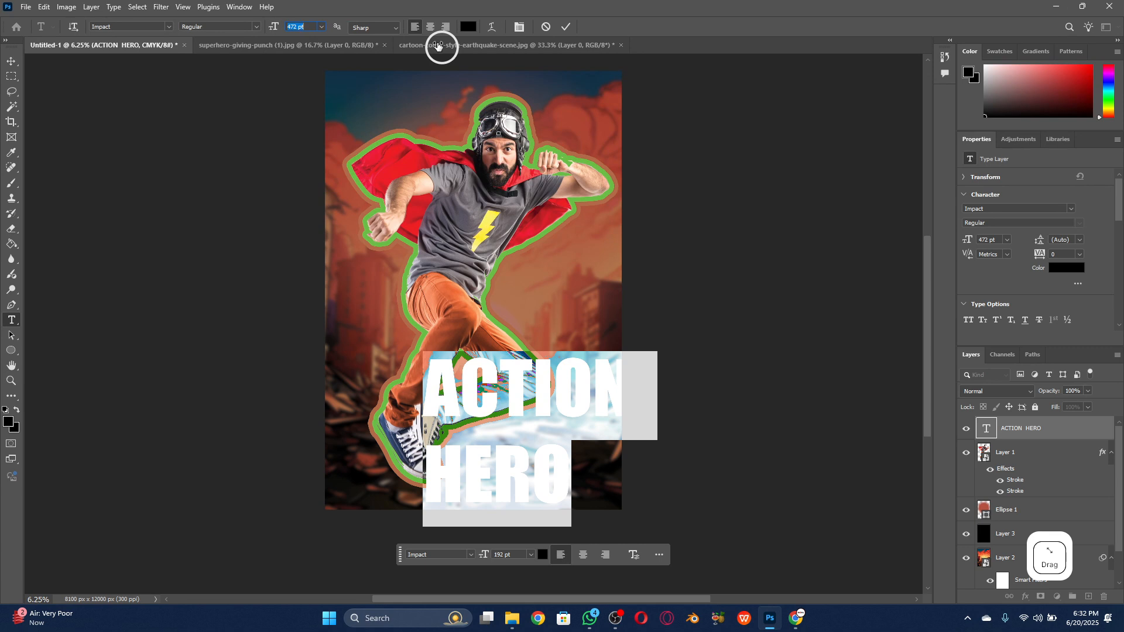
drag(438, 46, 464, 40)
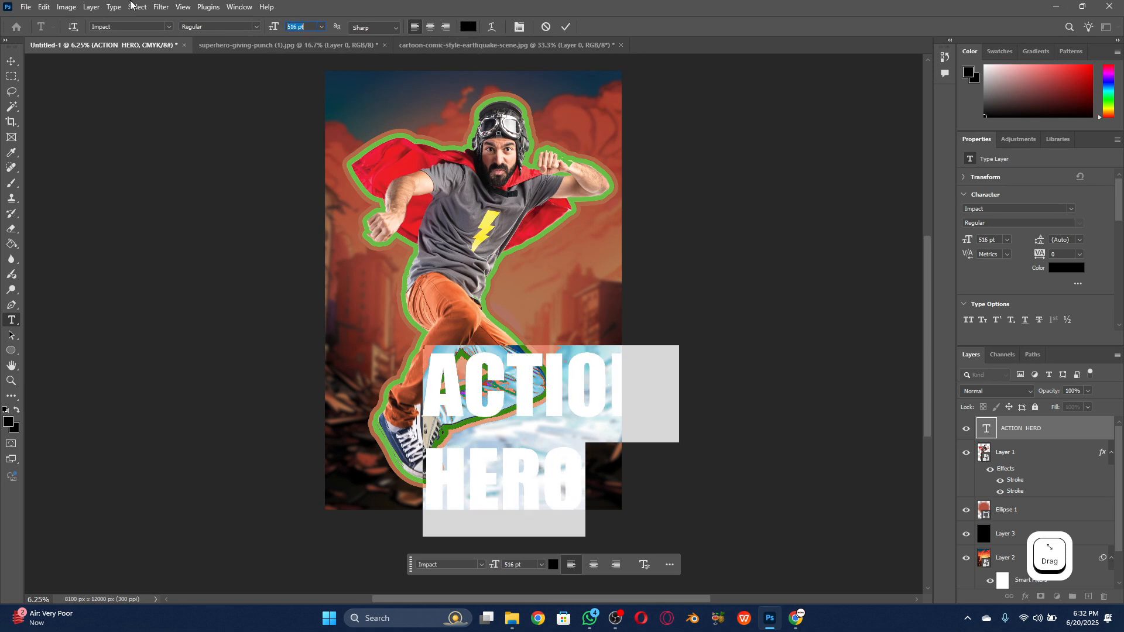
click(11, 63)
drag(476, 388, 402, 312)
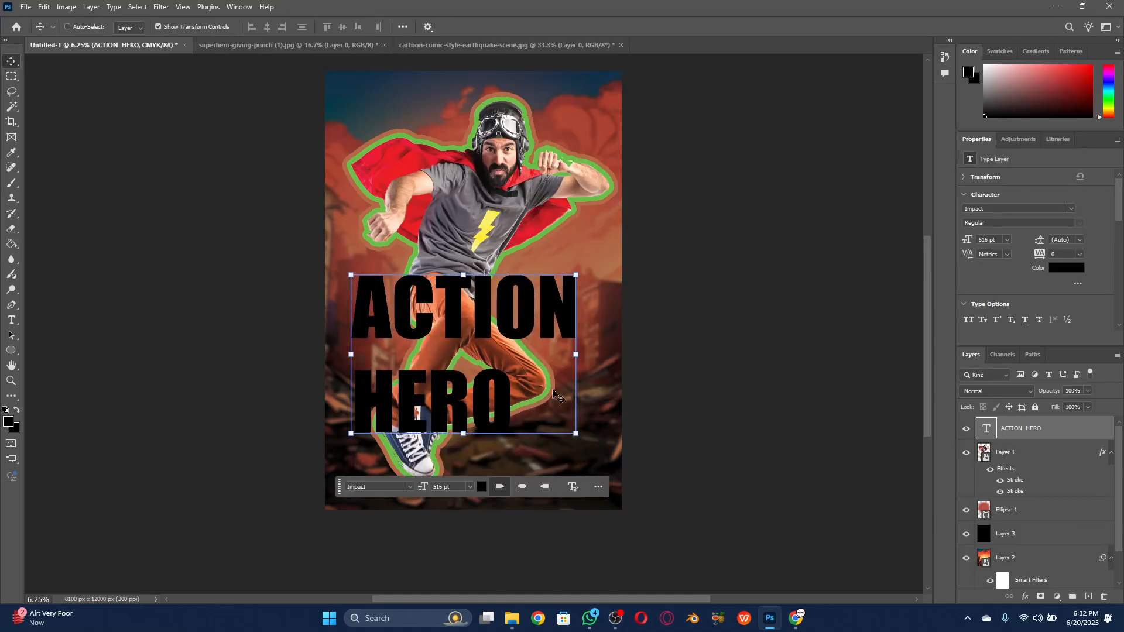
Tighten the line spacing of the whole "ACTION HERO" title by setting its leading to 511 pt
double_click(463, 323)
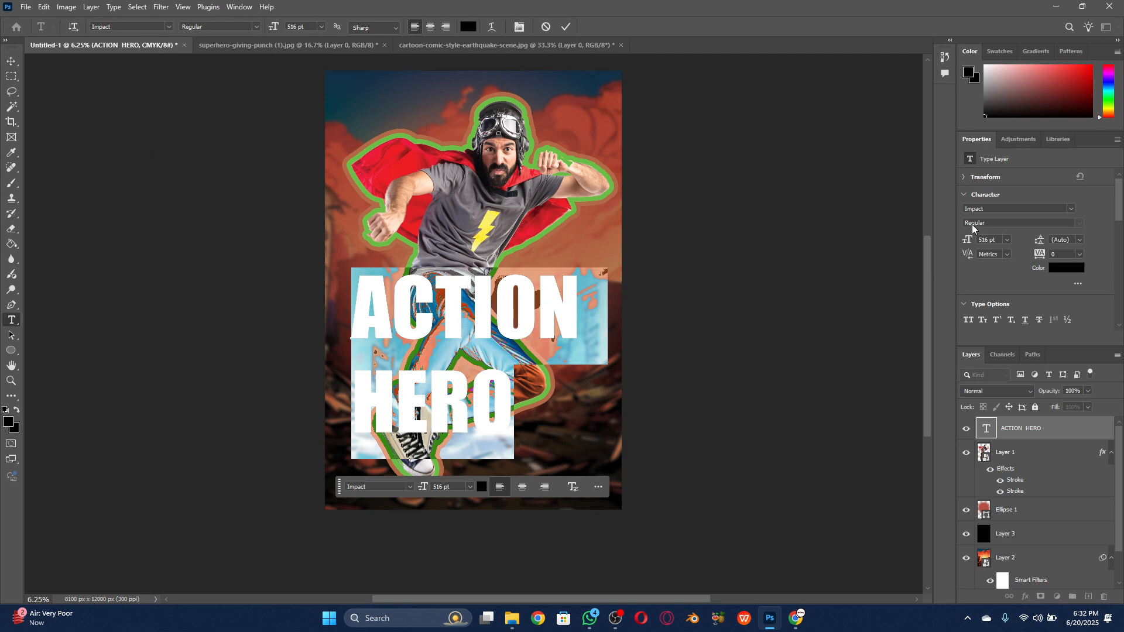
click(1118, 224)
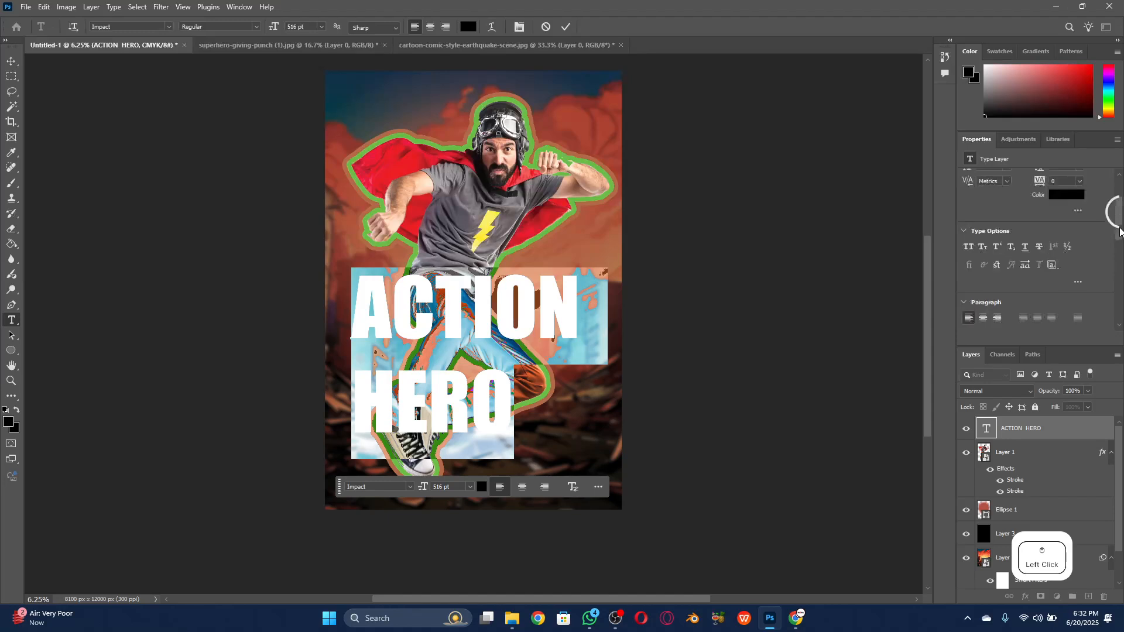
drag(1119, 233, 1118, 203)
click(1007, 221)
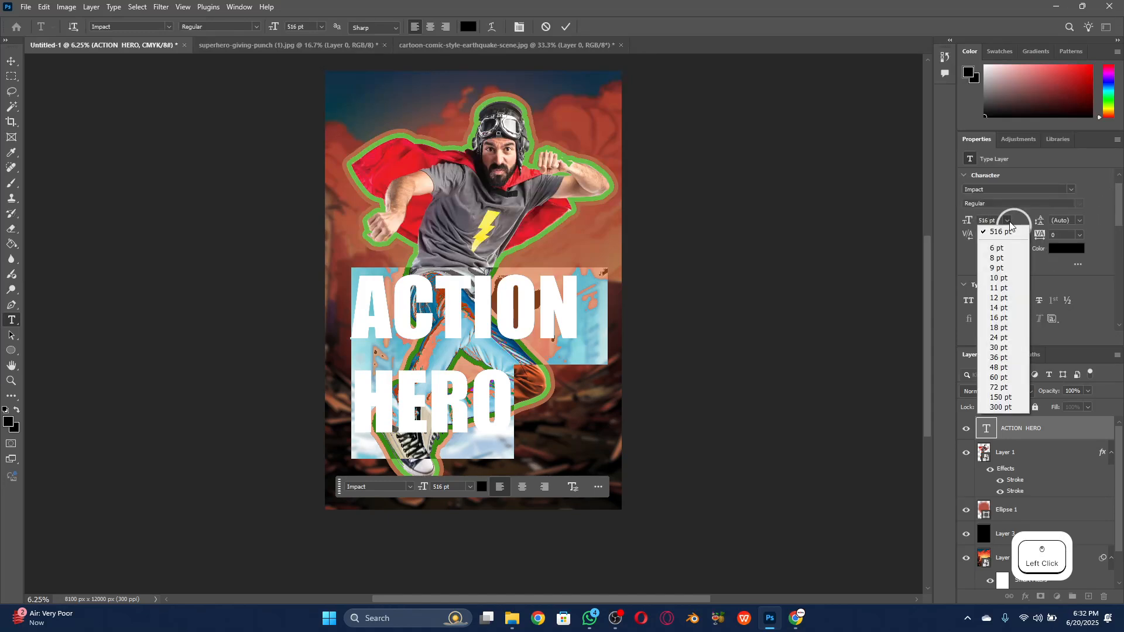
click(1007, 221)
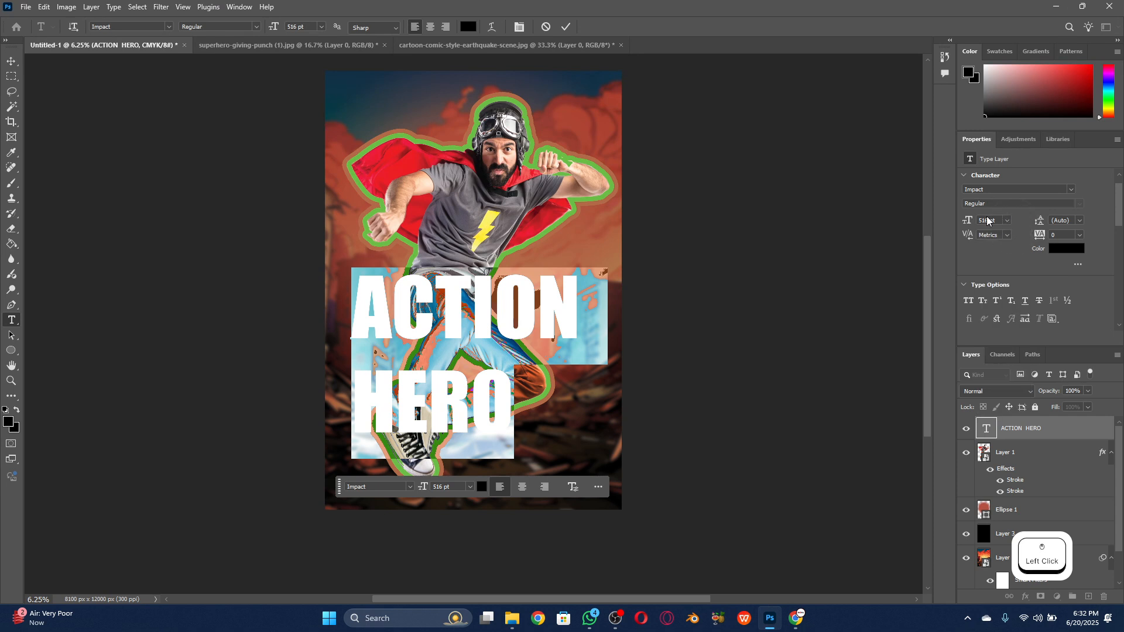
click(1048, 221)
drag(1005, 224, 912, 236)
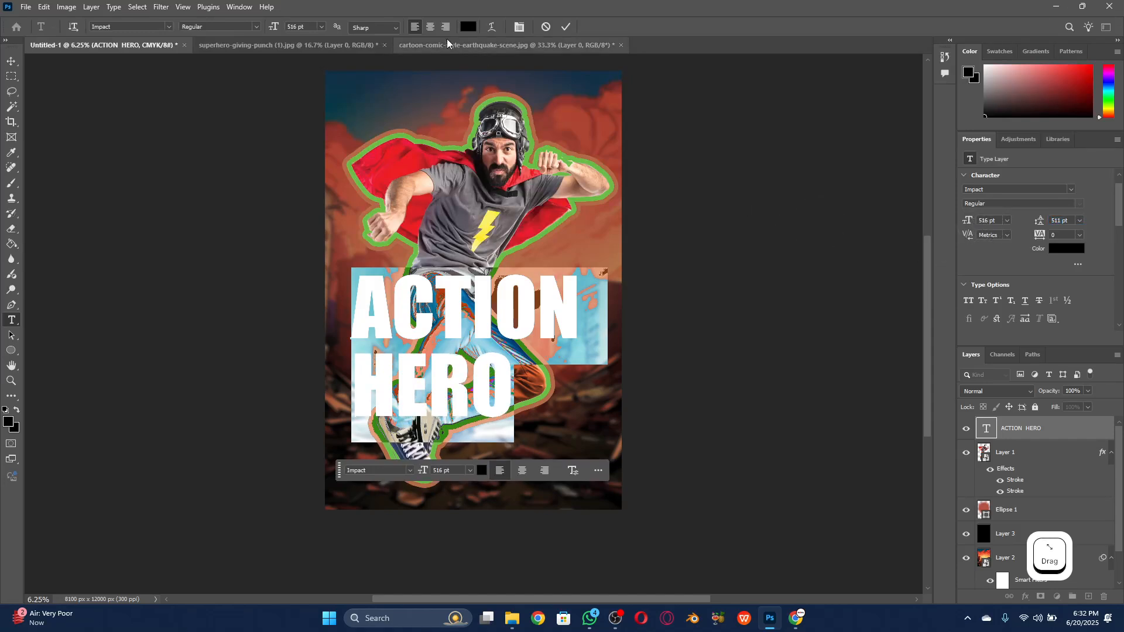
Centre-align the two title lines and reposition the text horizontally centred on the poster, over the superhero's legs
click(435, 27)
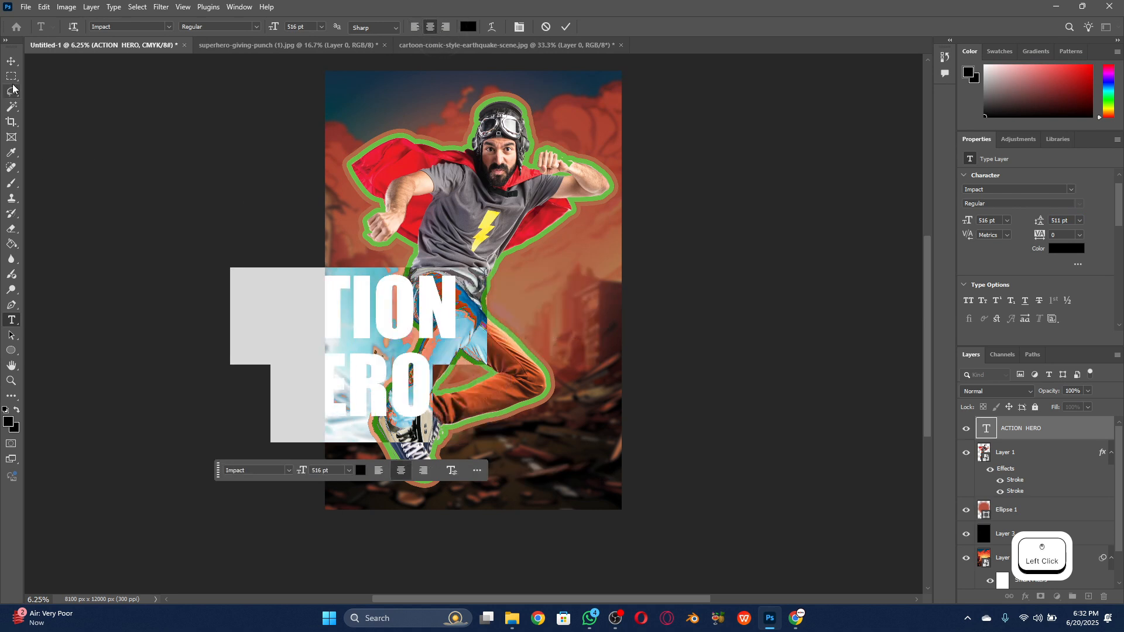
click(11, 61)
drag(410, 304, 529, 340)
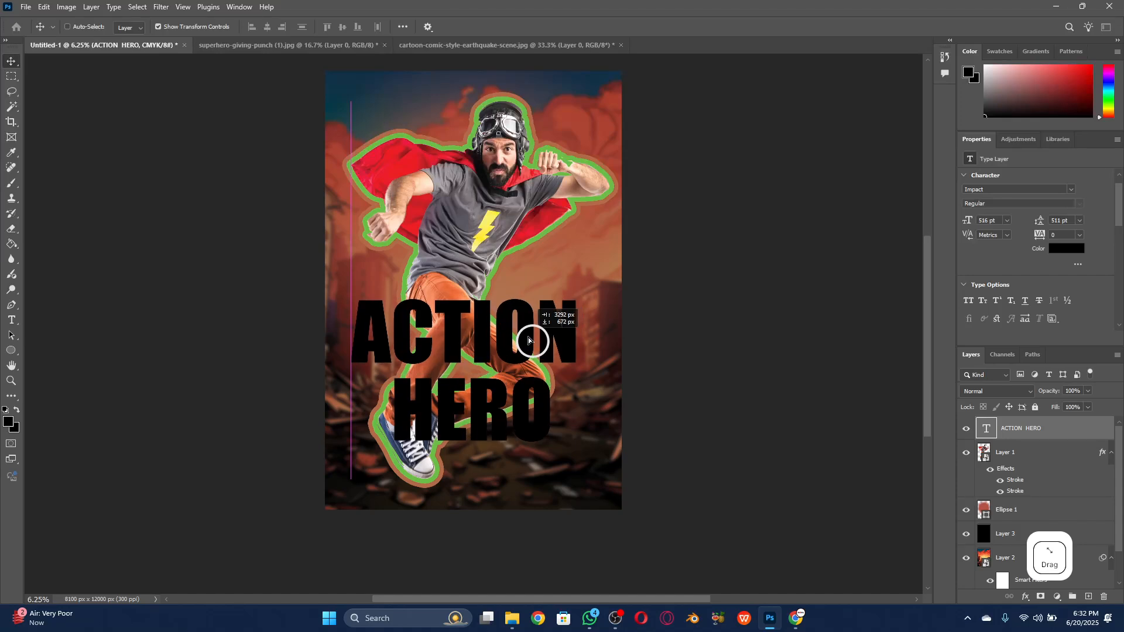
drag(529, 341, 544, 344)
click(703, 291)
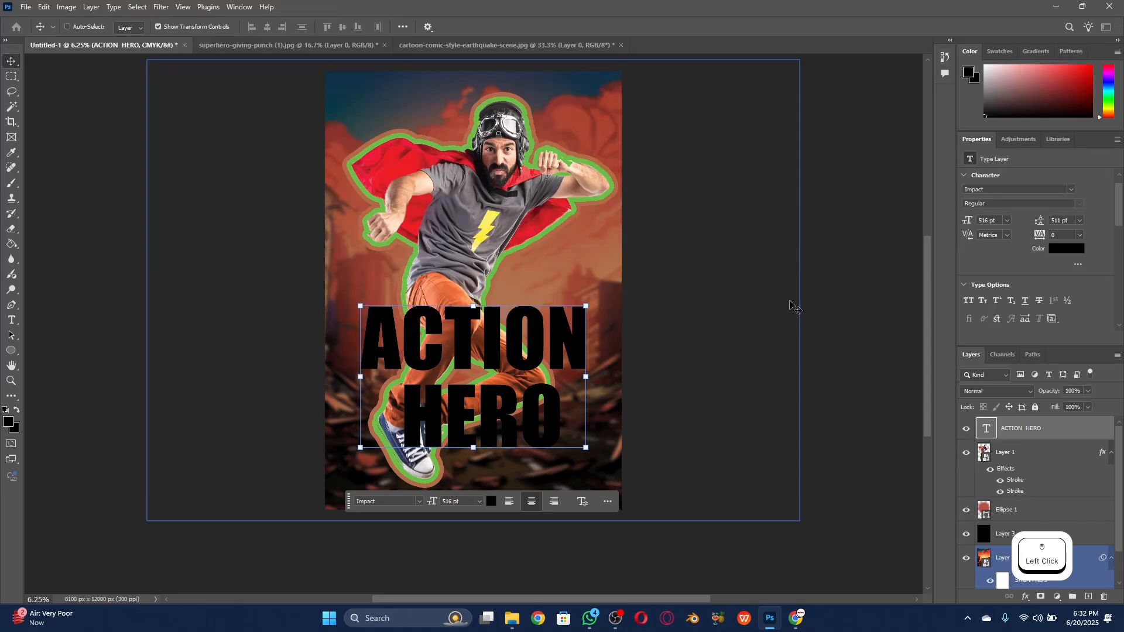
click(811, 300)
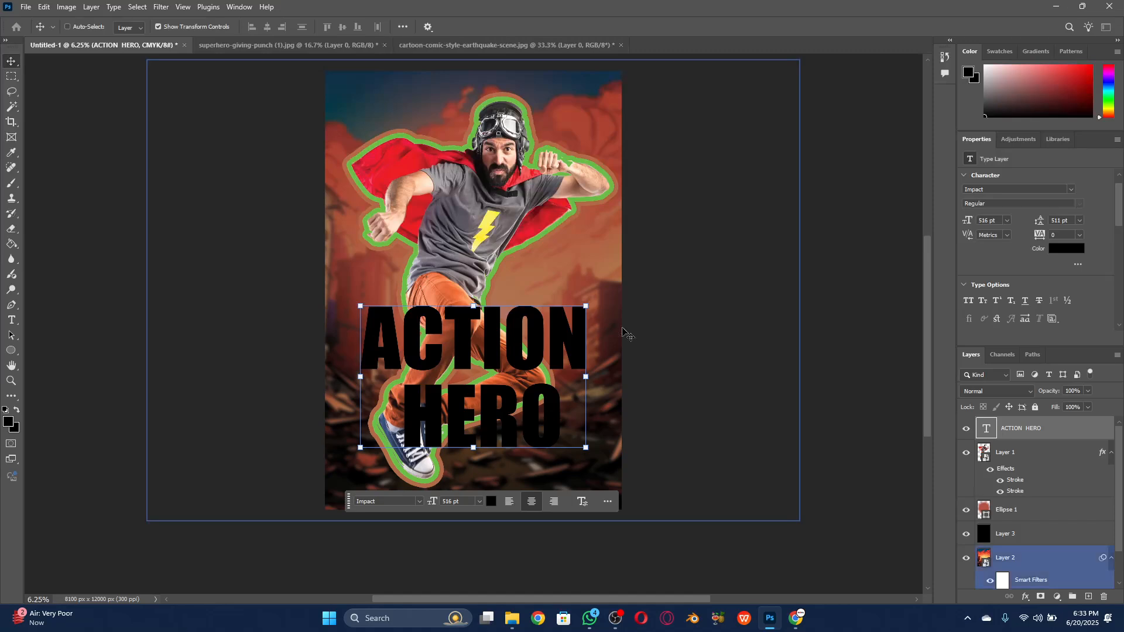
Change the "ACTION HERO" title's text colour to white (ffffff)
click(1065, 248)
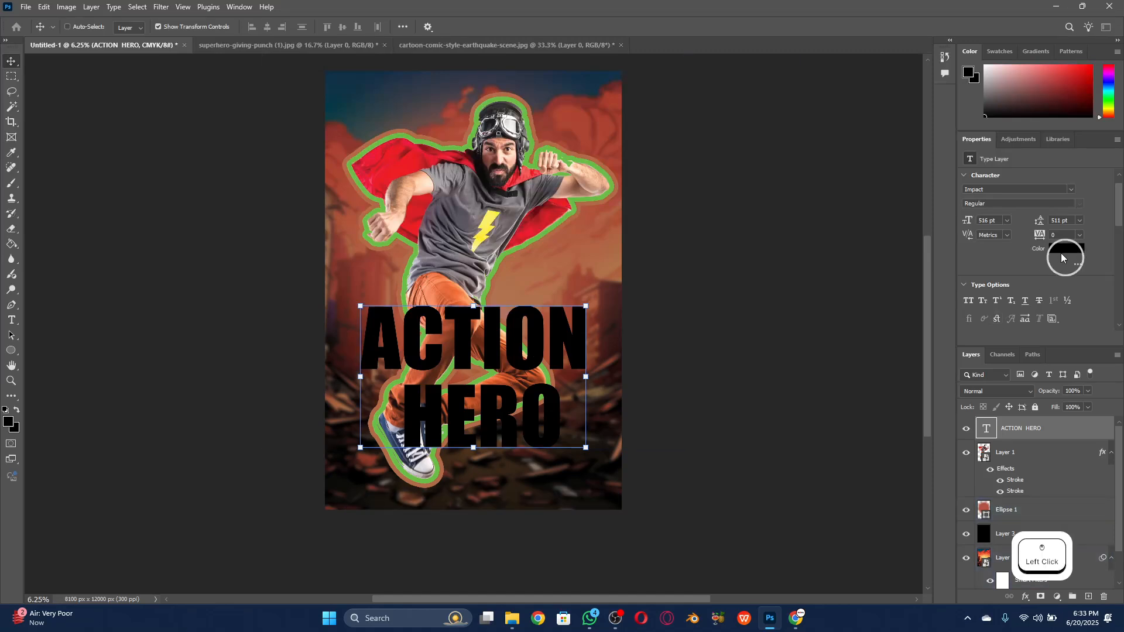
drag(682, 206, 677, 201)
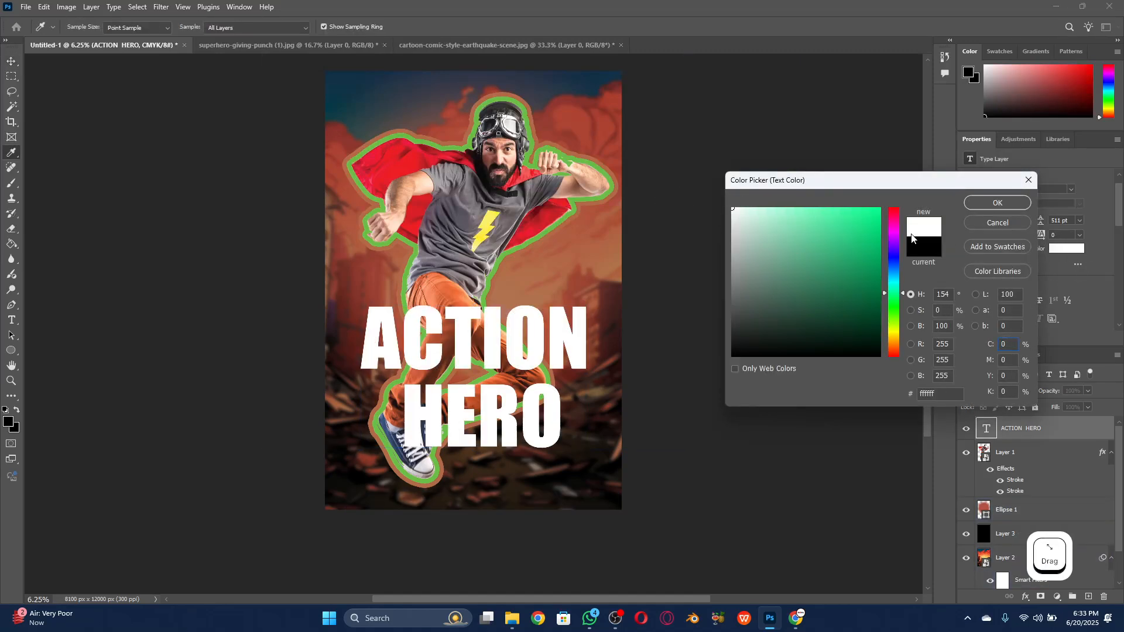
click(988, 204)
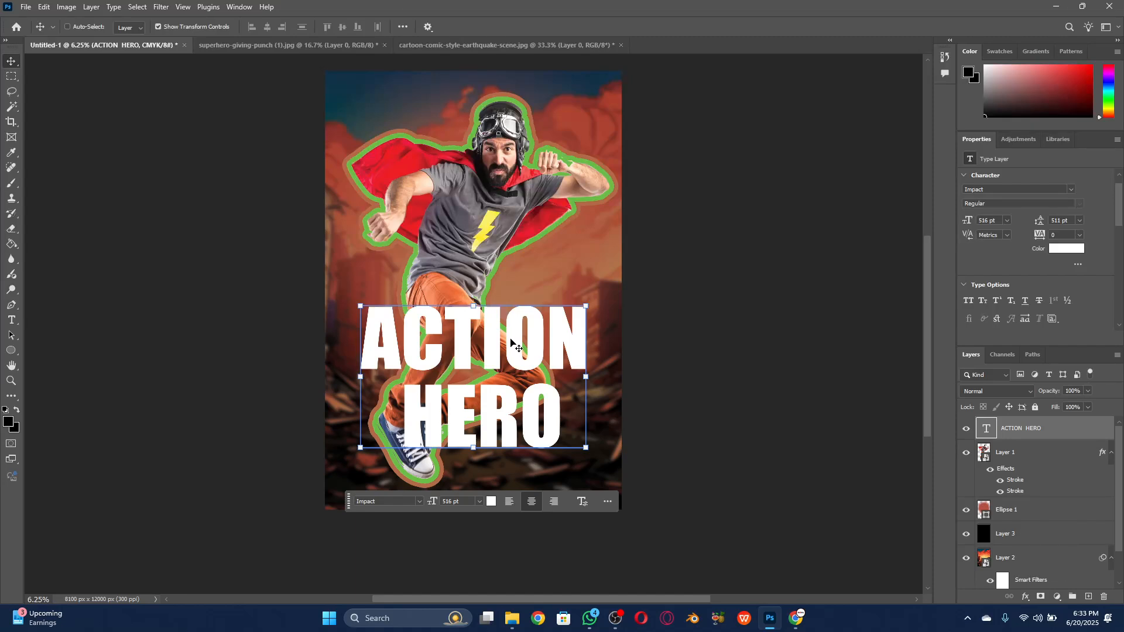
Open the title layer's Blending Options and enable the 250 px brown outside Stroke
click(1025, 596)
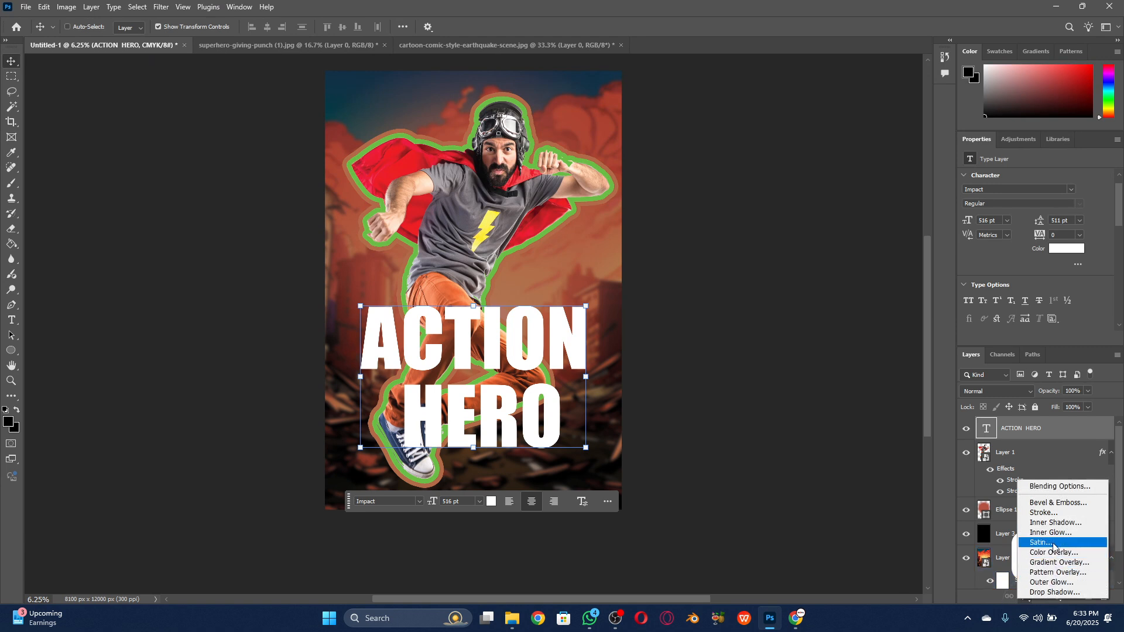
click(1053, 488)
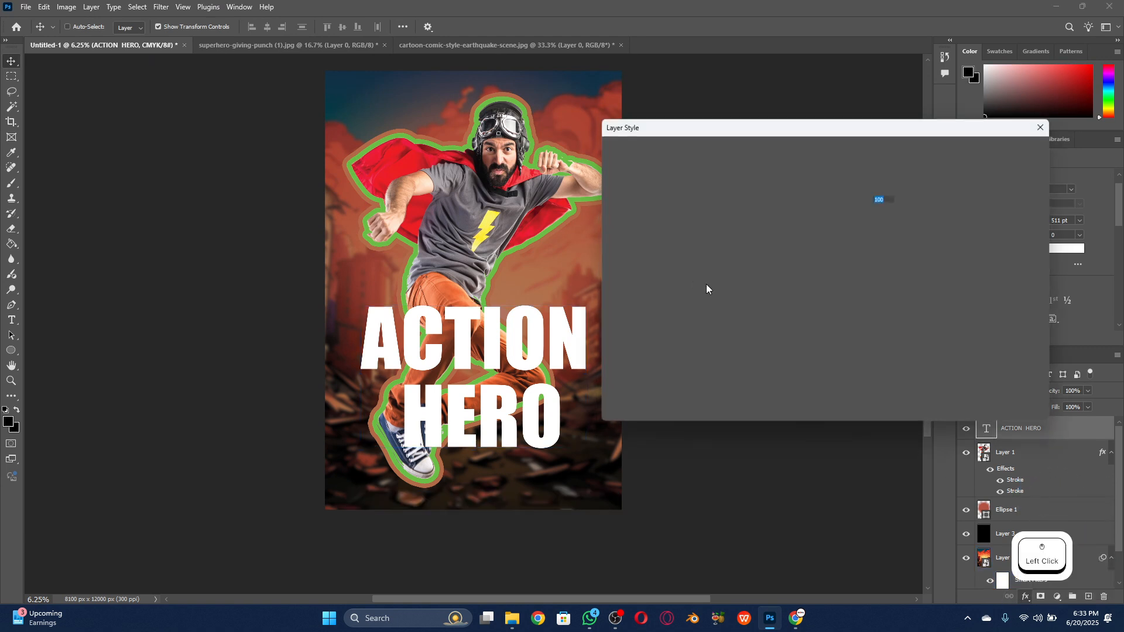
drag(676, 129, 726, 132)
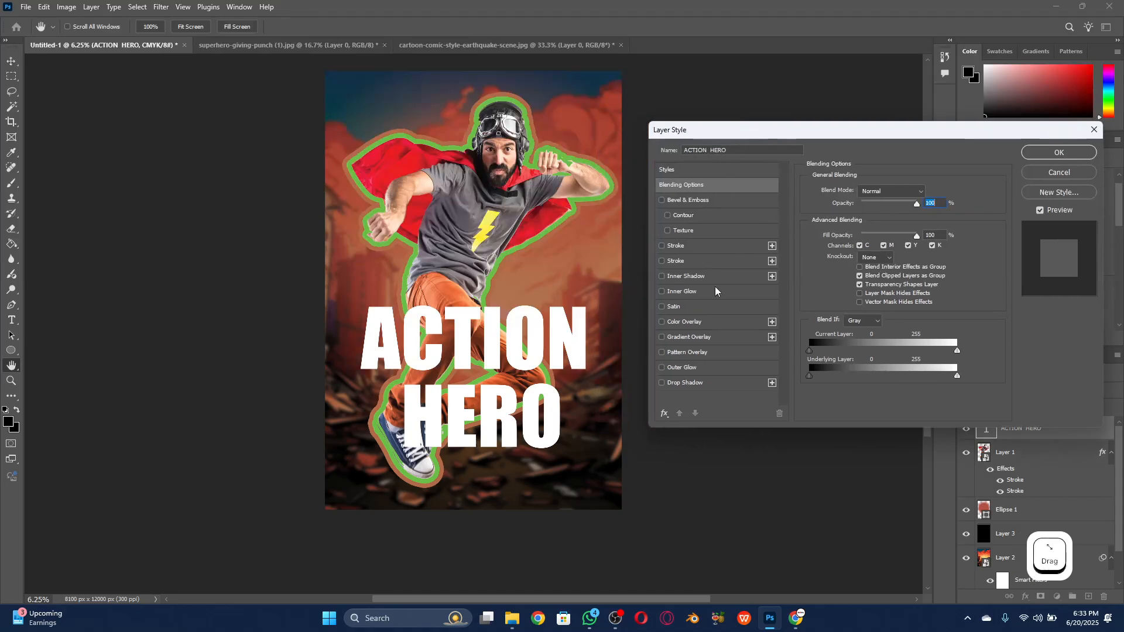
click(662, 262)
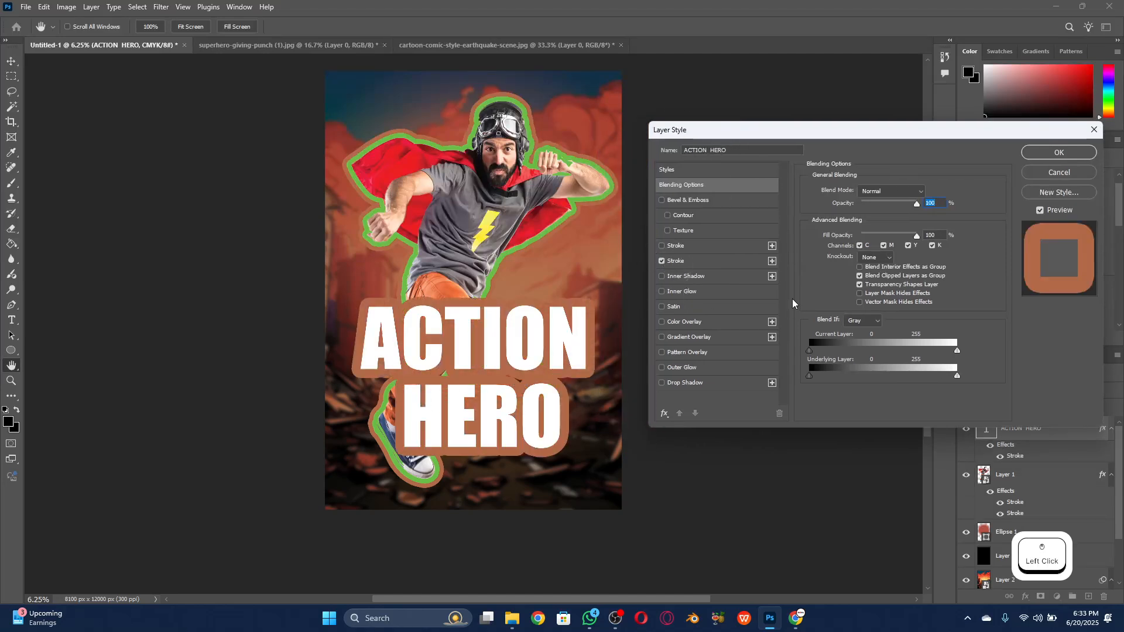
Add a second stroke to the title, recolour the upper one bright green and set its size to 62 px
click(772, 261)
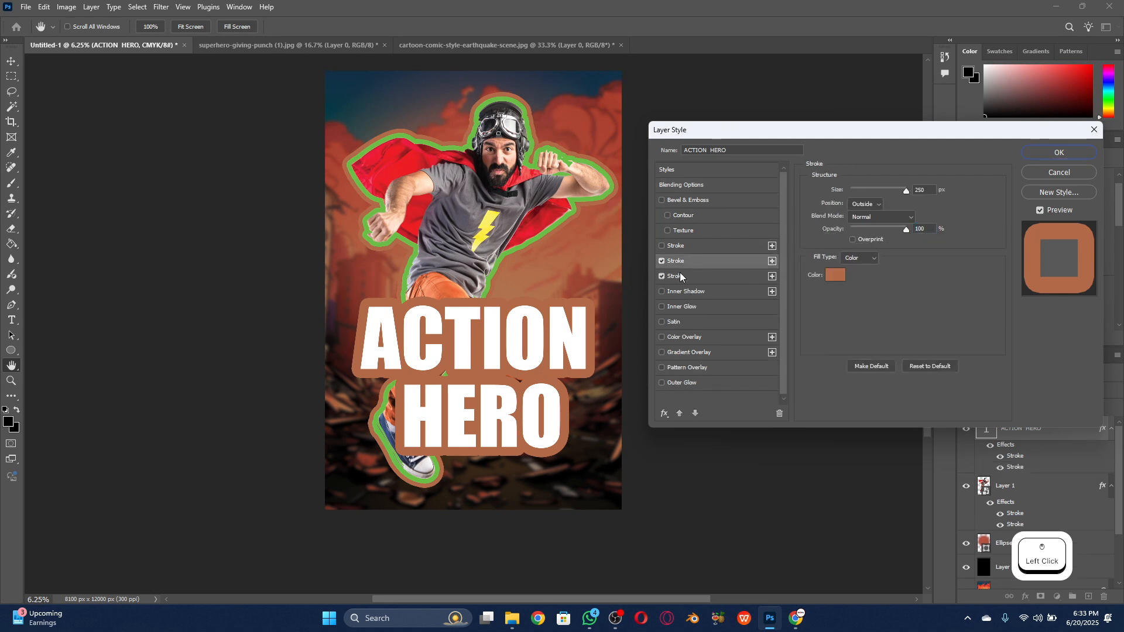
click(835, 275)
drag(896, 292, 896, 306)
mouse_move(874, 269)
mouse_down()
mouse_move(880, 208)
mouse_move(869, 189)
mouse_up()
click(997, 203)
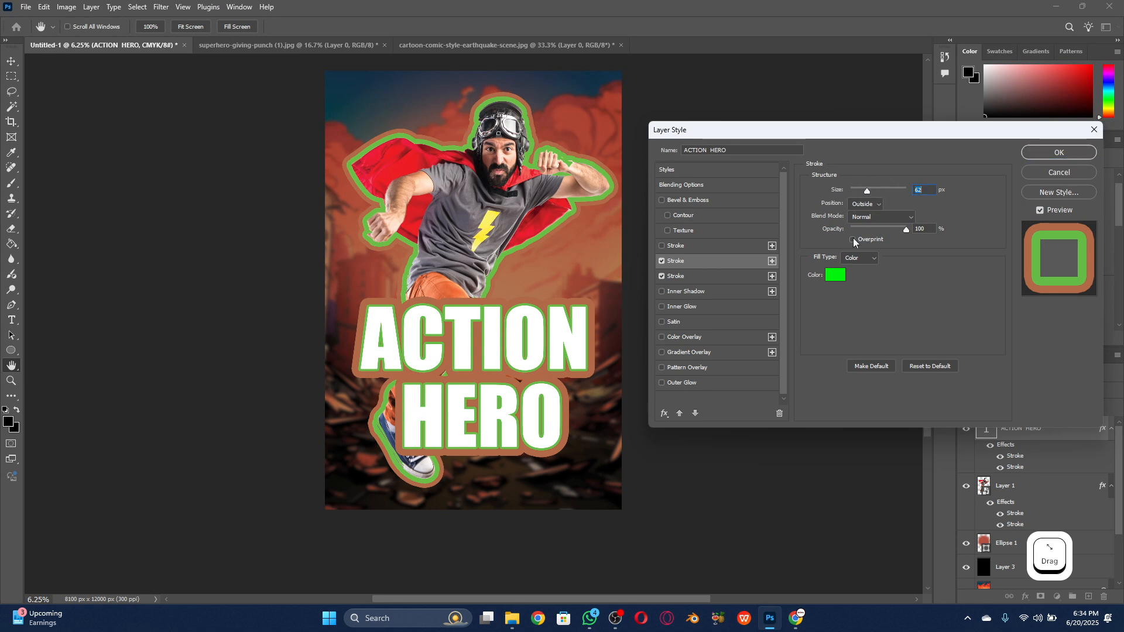
Add a third title stroke in red sampled from the superhero's cape (ec1d24) and set its size to 103 px
click(772, 277)
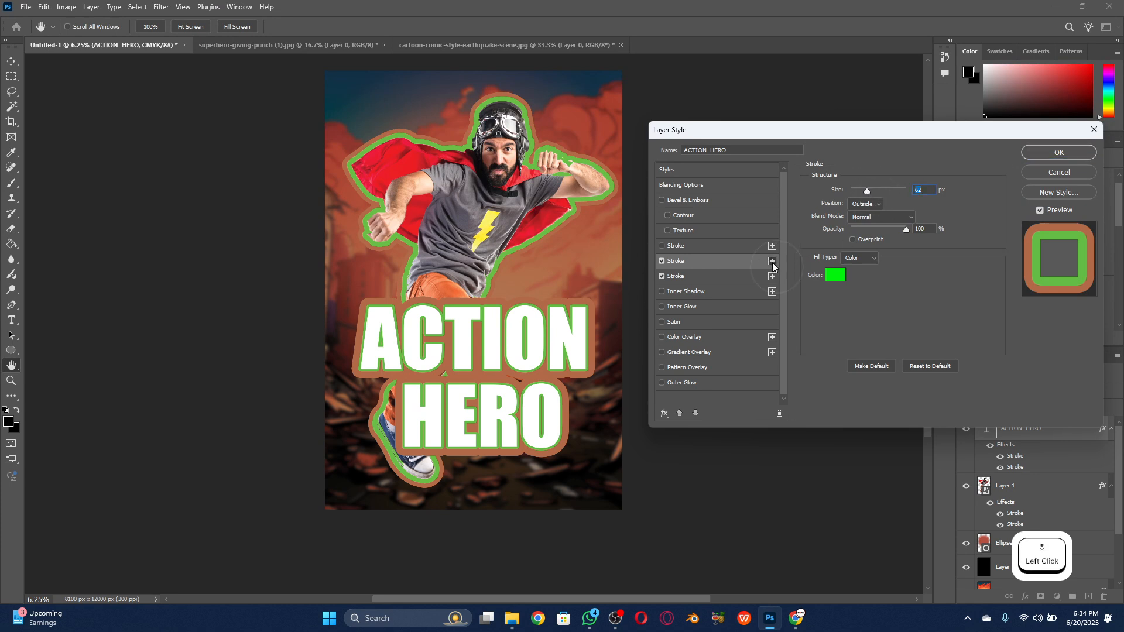
click(834, 273)
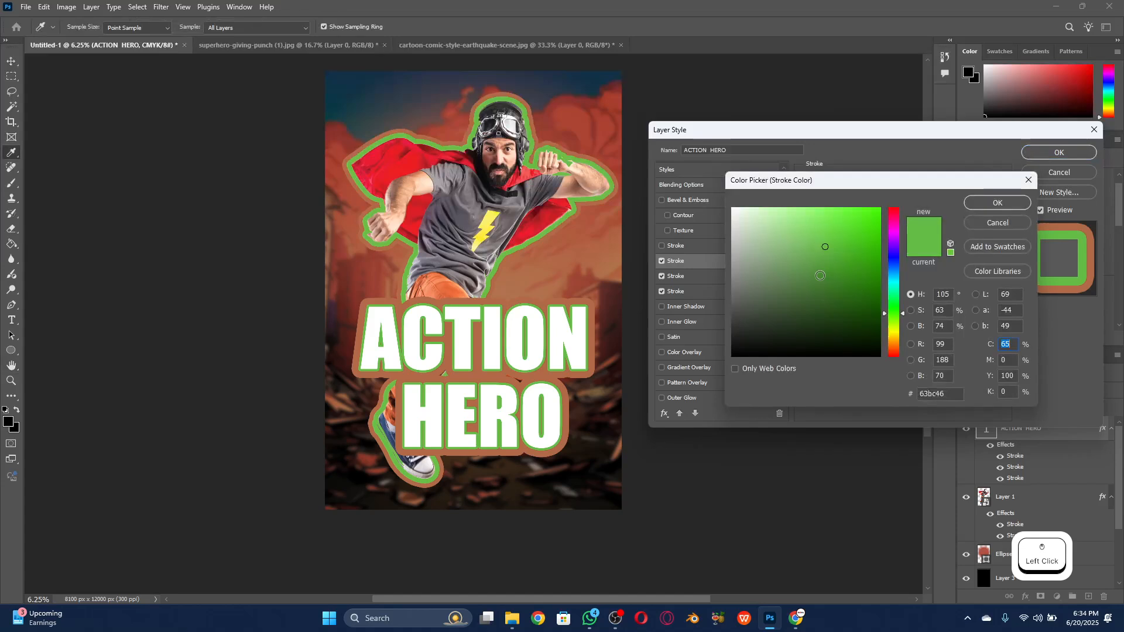
click(418, 156)
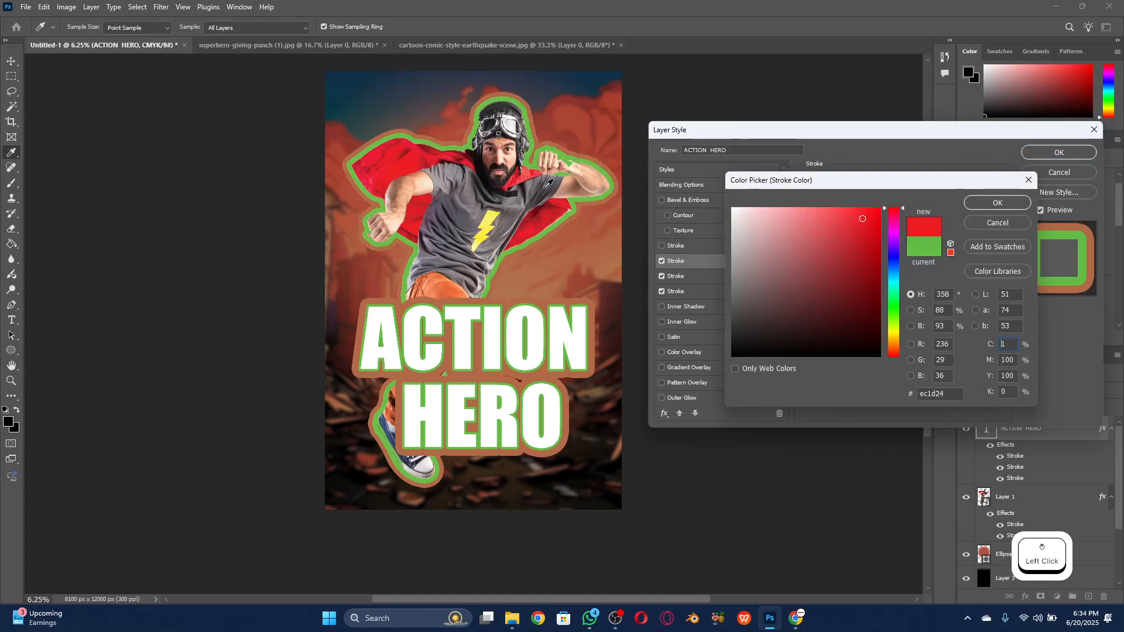
click(1005, 203)
drag(865, 191, 877, 191)
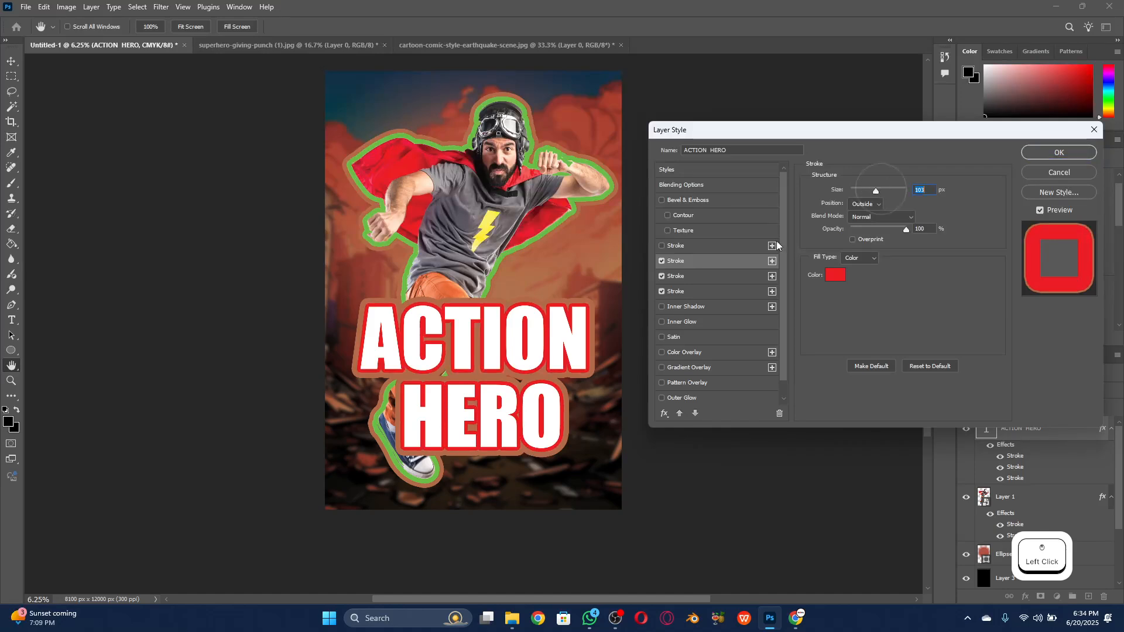
Try to move the title's green stroke above the red one in the stroke order
drag(688, 278, 696, 260)
click(679, 276)
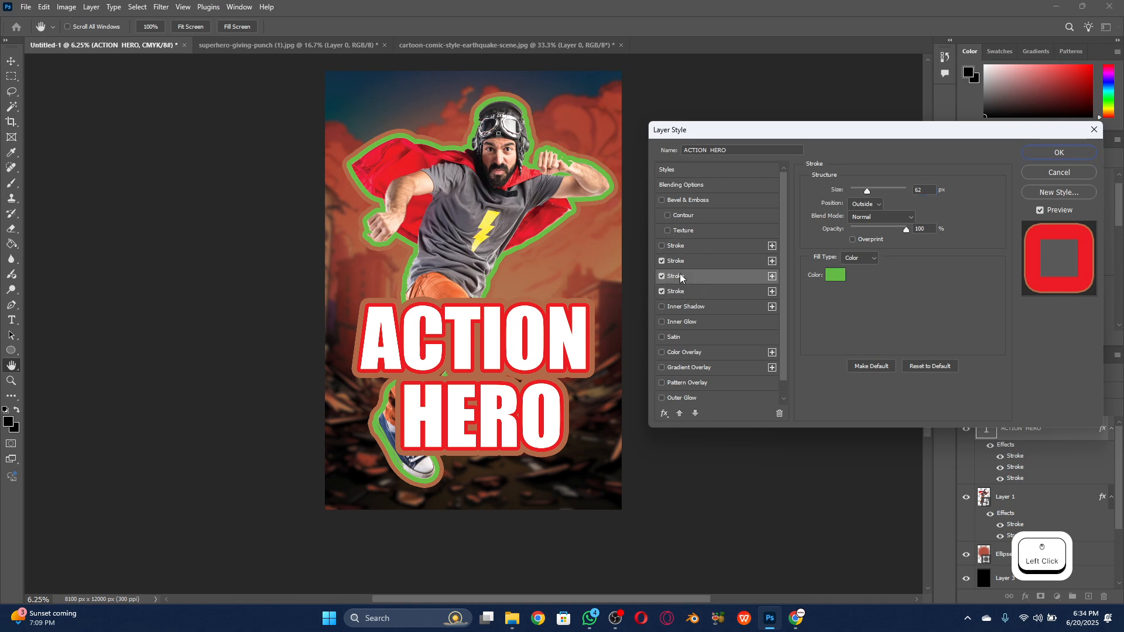
drag(680, 275, 681, 257)
click(690, 264)
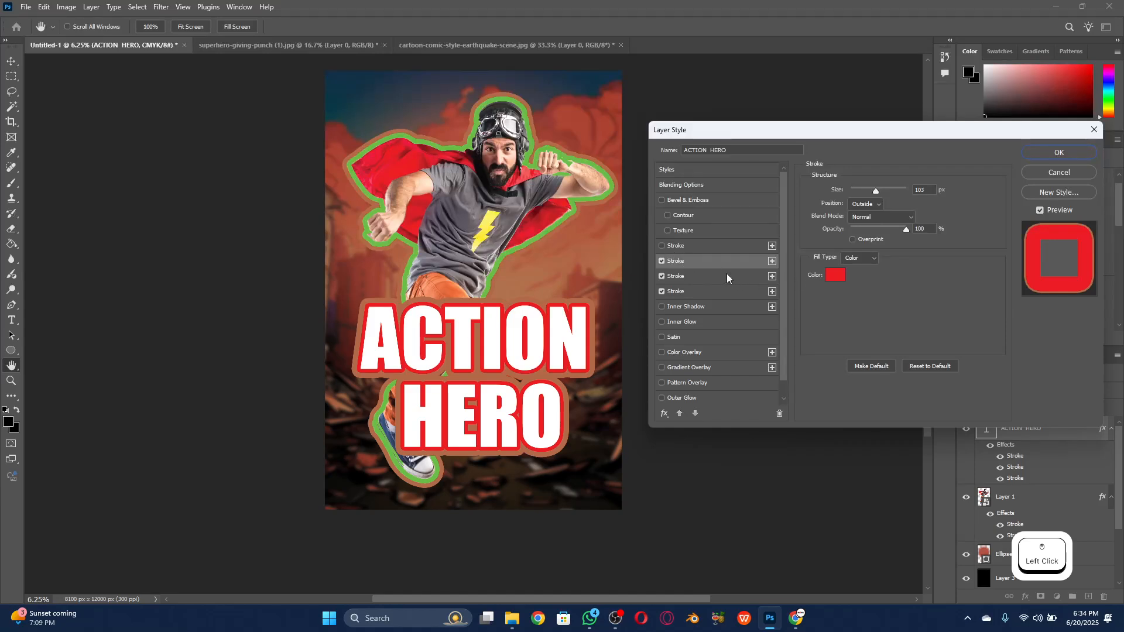
Increase the title's green stroke size to 166 px
click(745, 276)
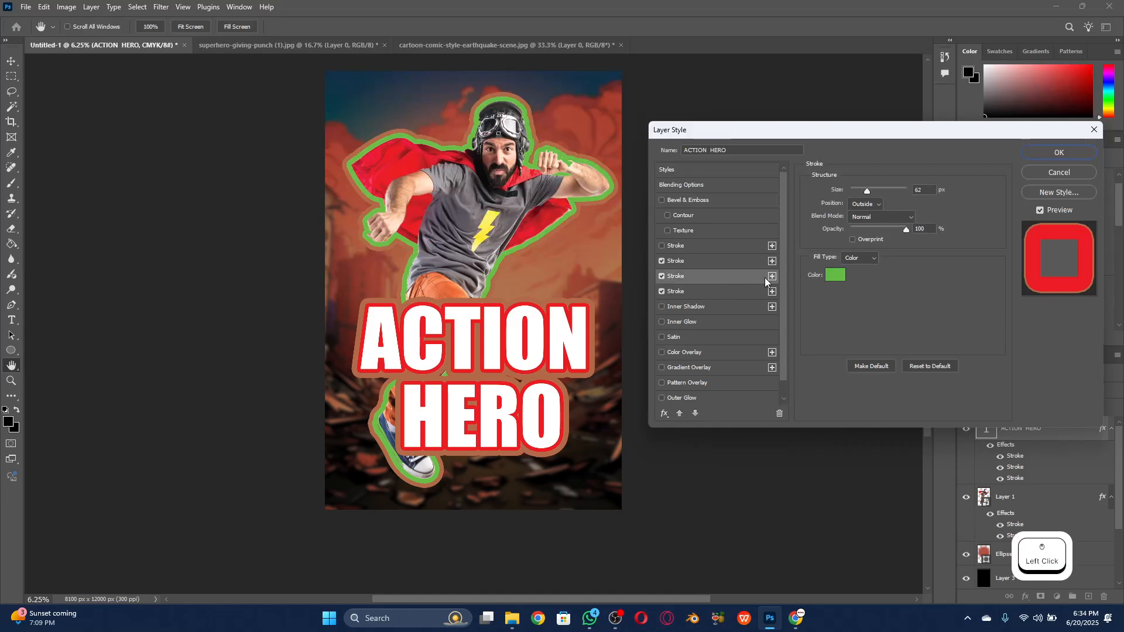
drag(869, 192, 890, 189)
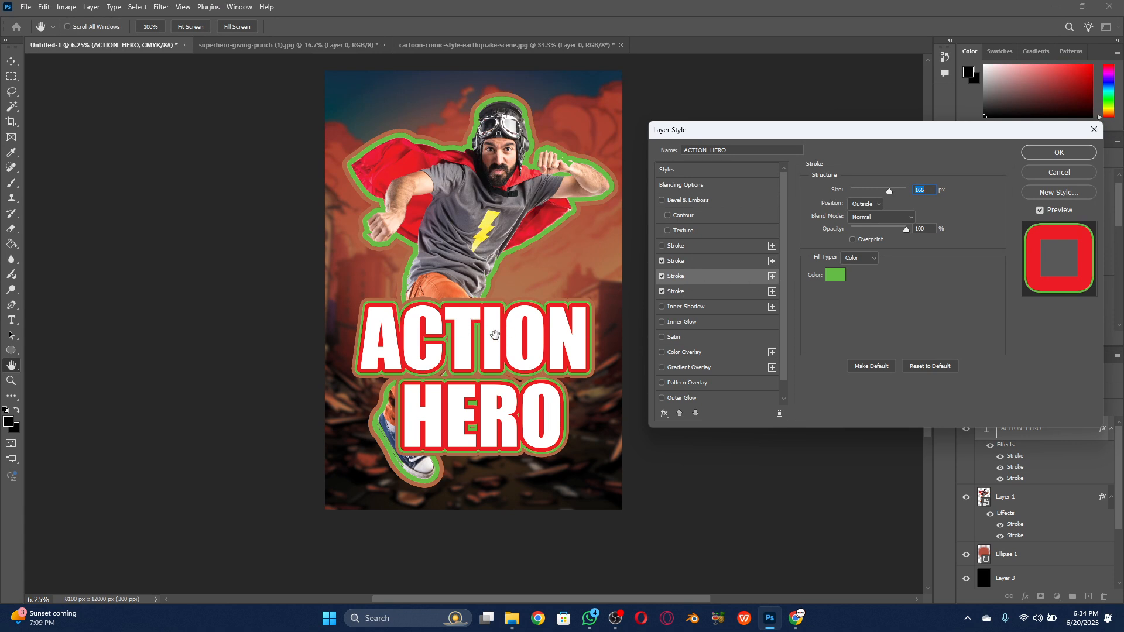
Add a light grey Color Overlay to the title at Normal blend mode and 100% opacity, and apply the layer style
scroll(715, 309, down, 1)
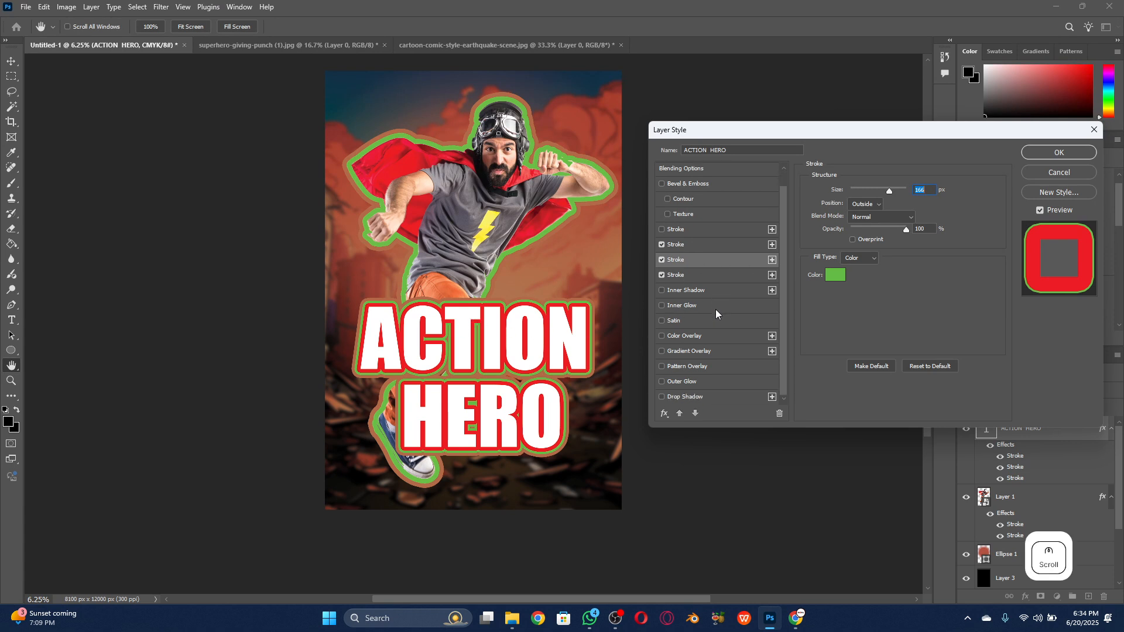
click(691, 336)
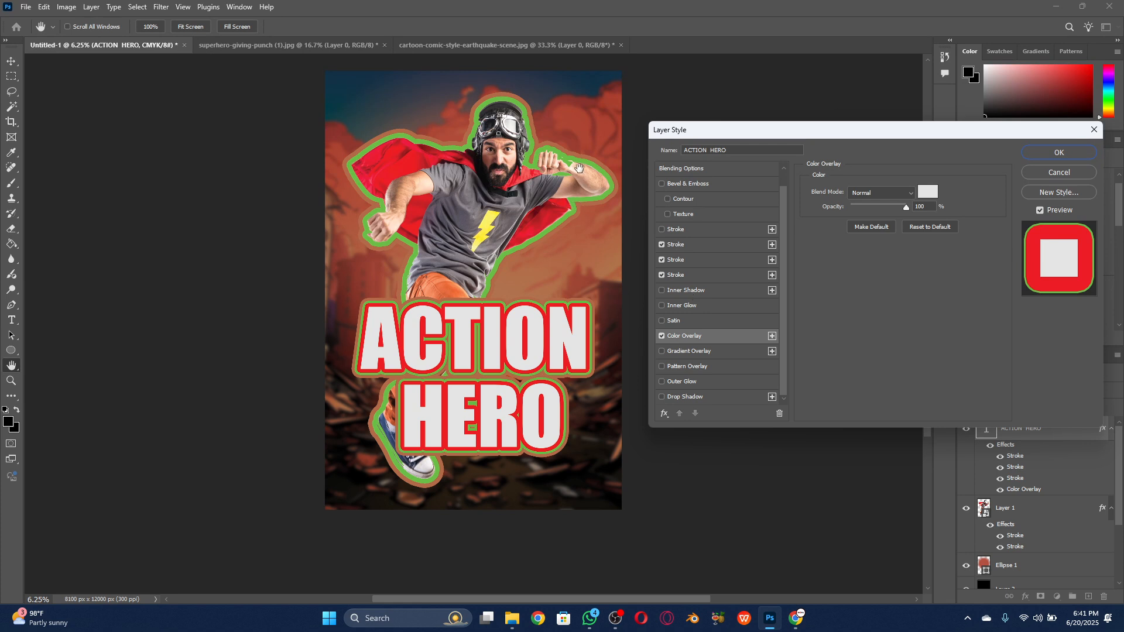
drag(786, 136, 739, 177)
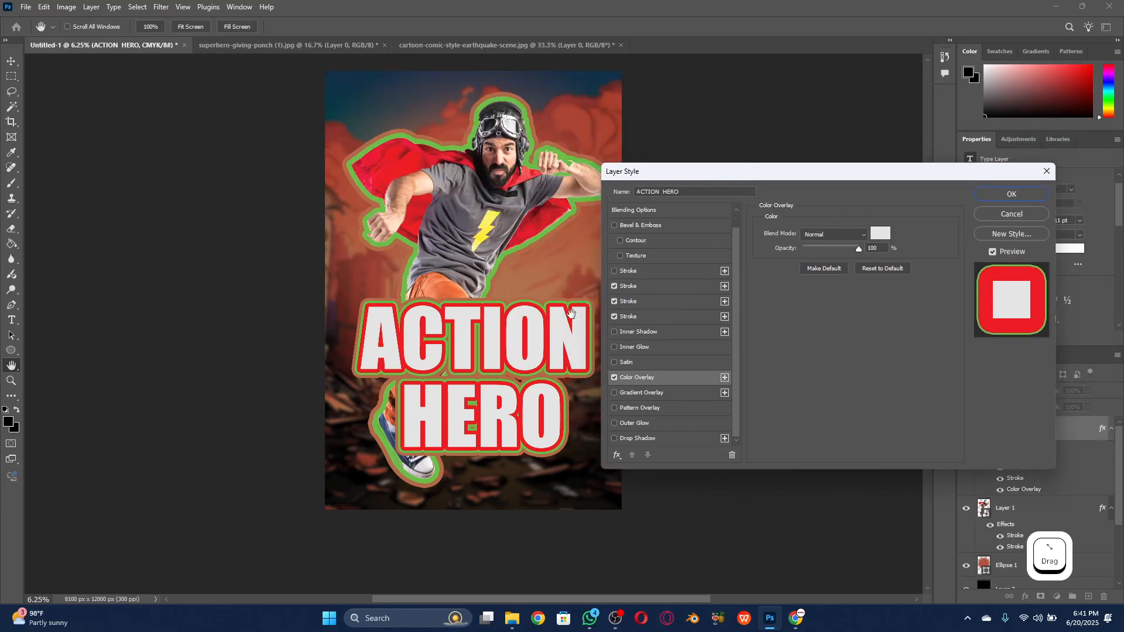
click(1011, 196)
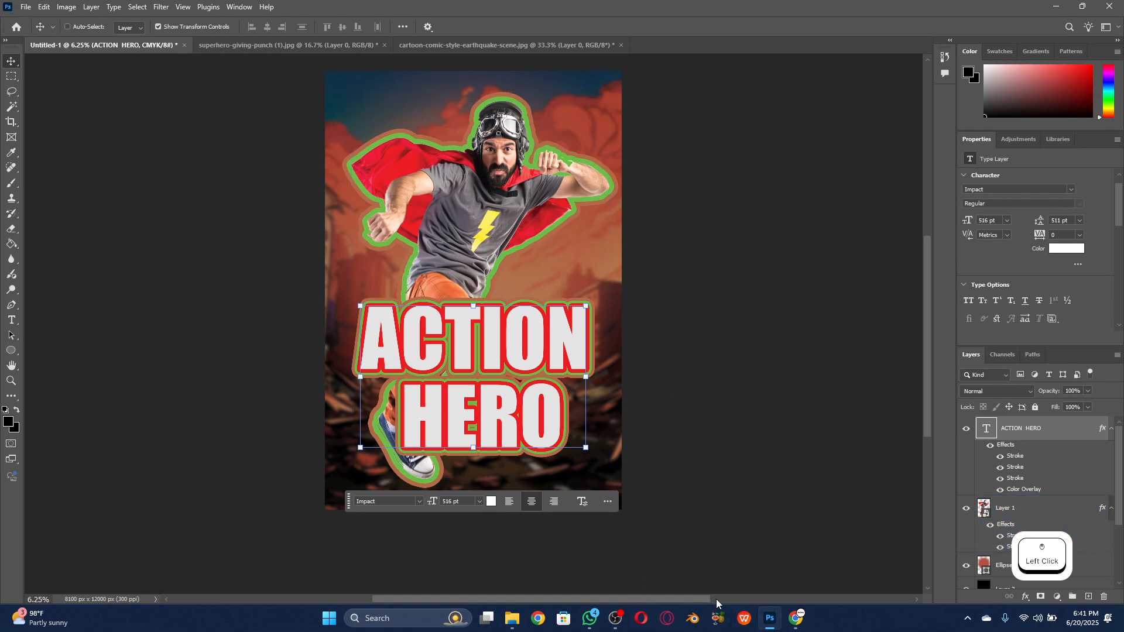
Switch to Chrome, return to the Freepik image results and search for "flash"
click(796, 618)
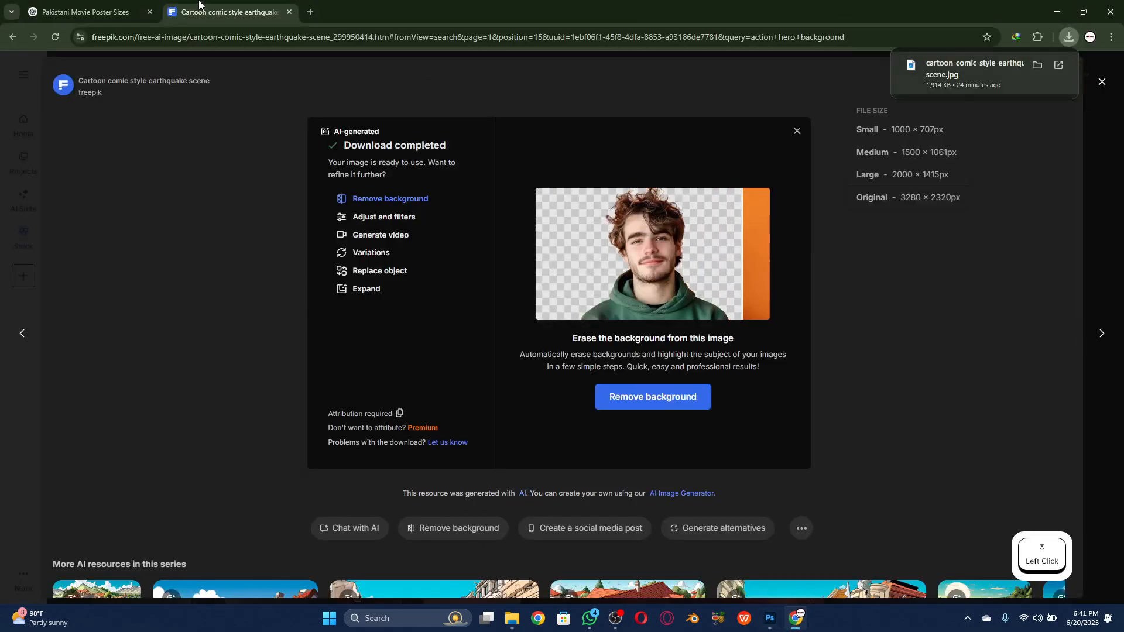
click(15, 39)
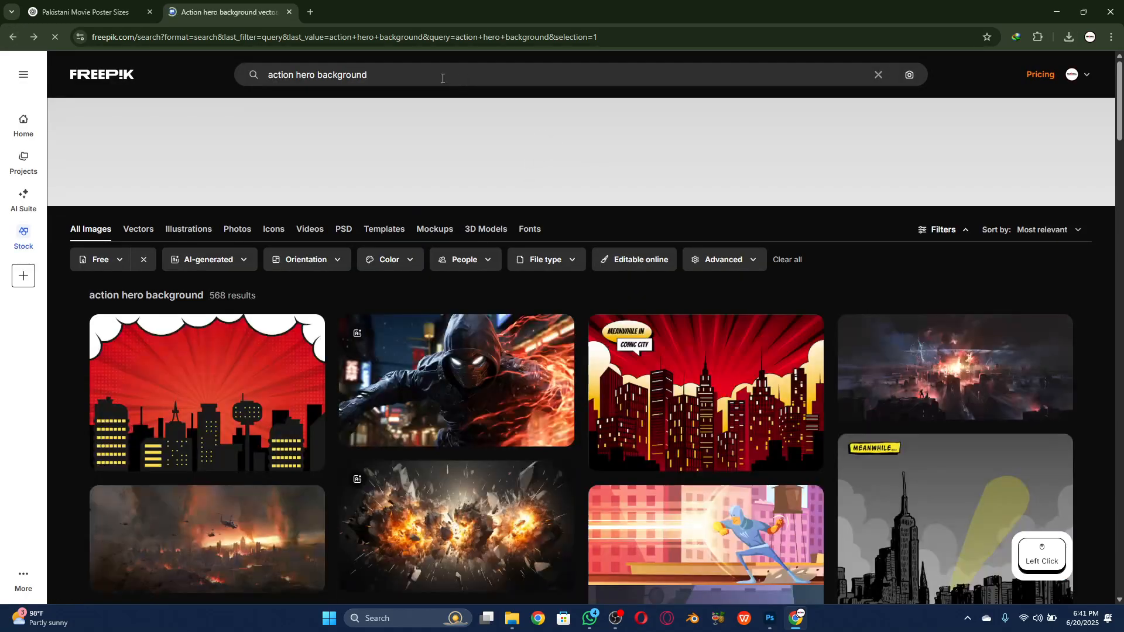
drag(442, 78, 253, 71)
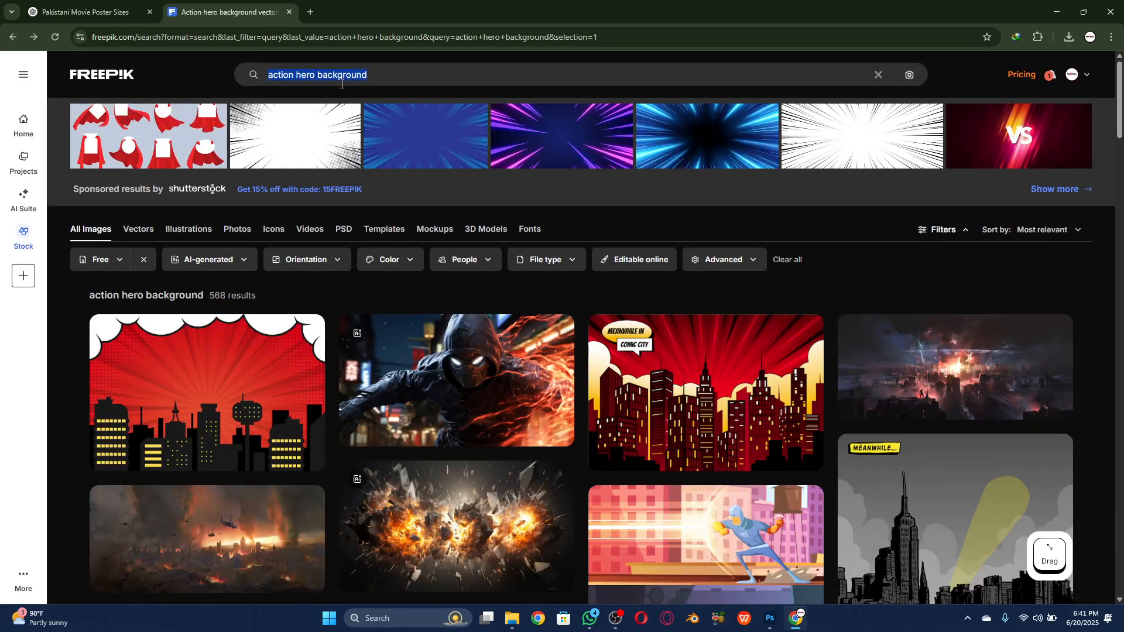
key(BackSpace)
text(flash)
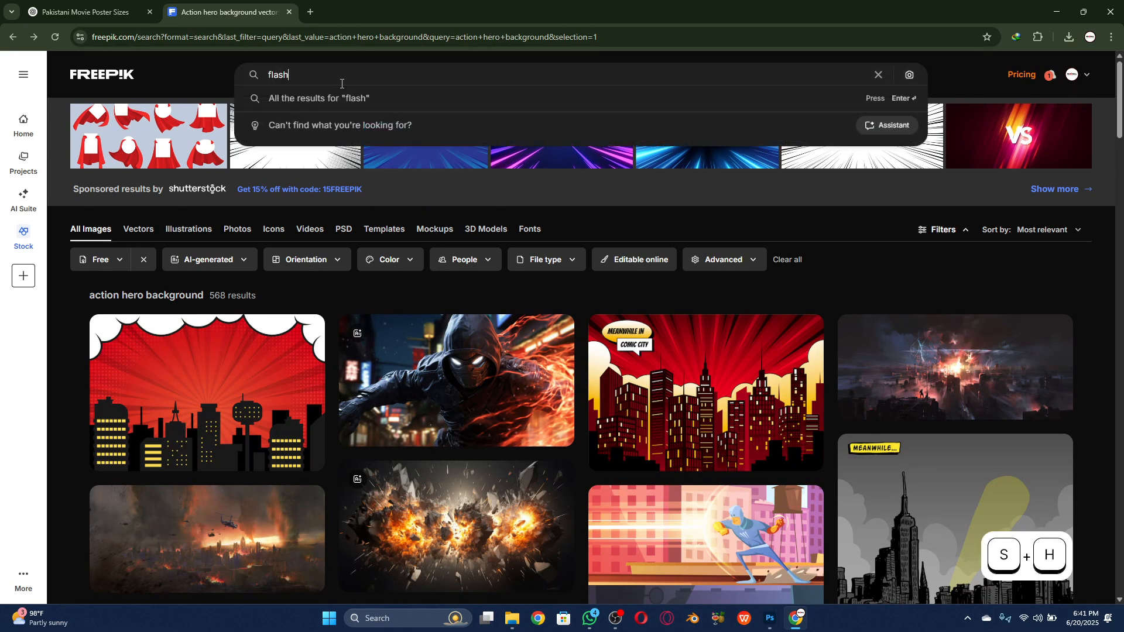
key(Return)
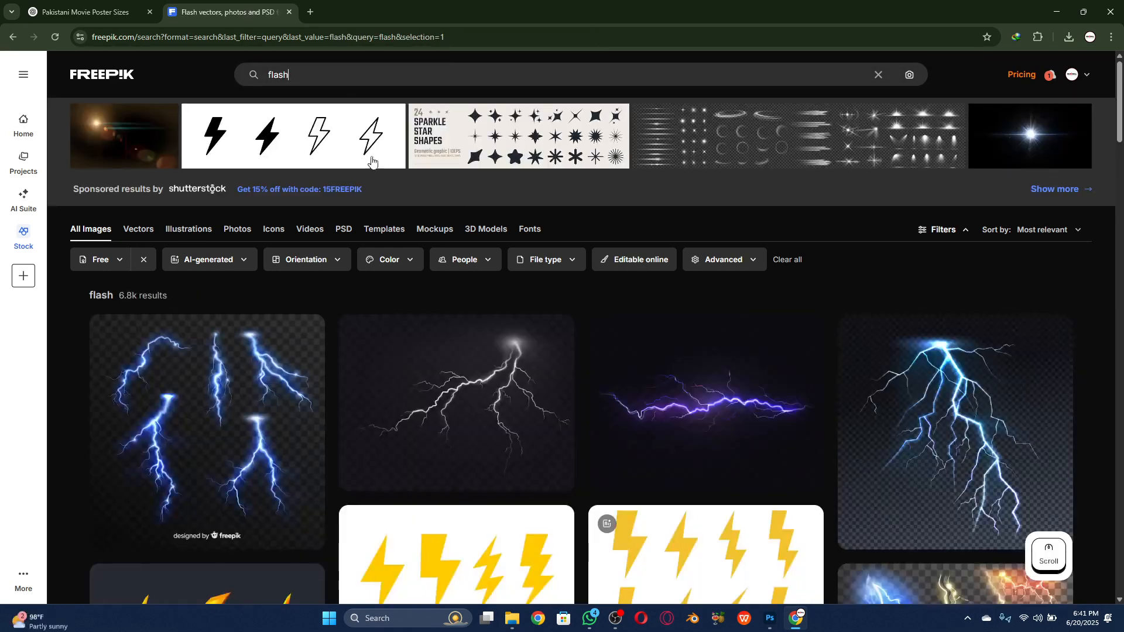
Preview the blue lightning collection, then open the "Lightning or thunderbolt light illustration" from the search results
scroll(463, 325, down, 2)
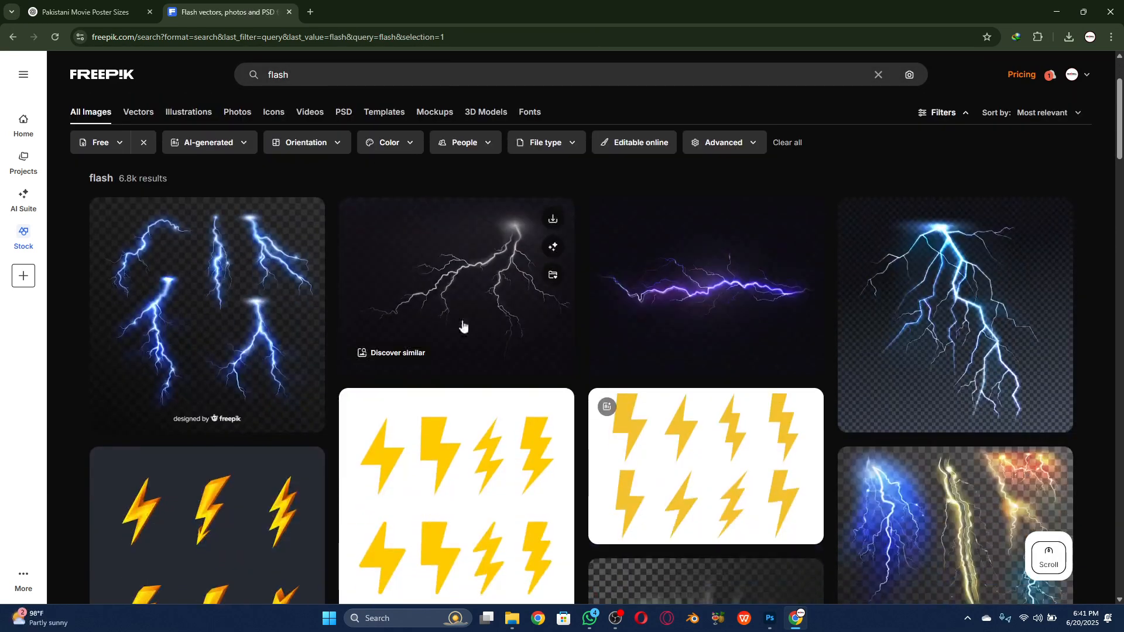
click(238, 279)
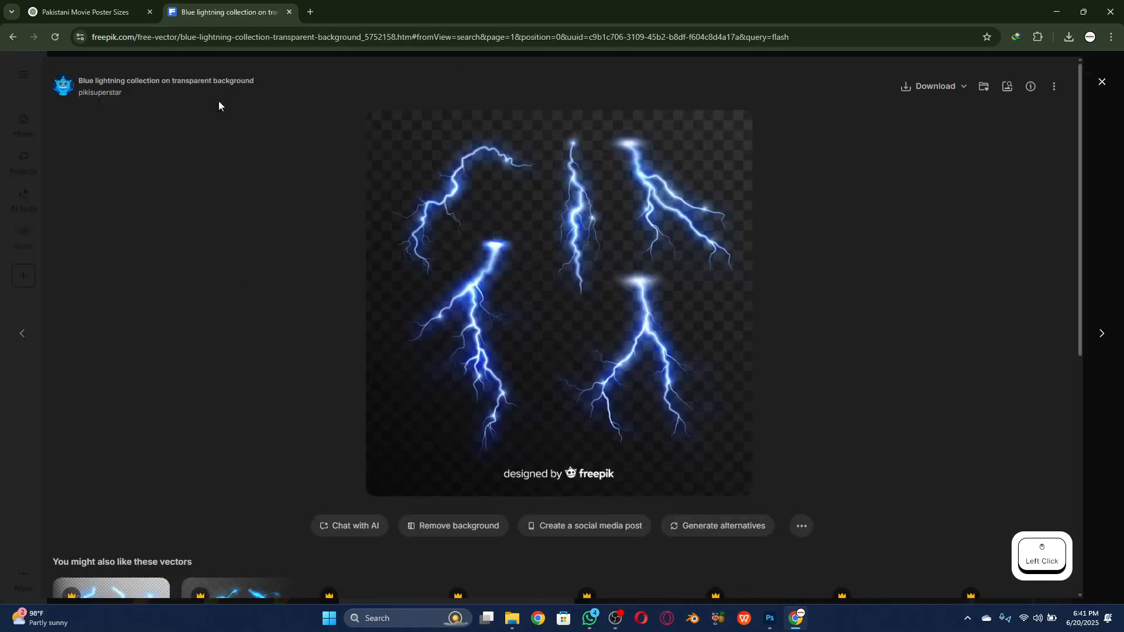
click(10, 125)
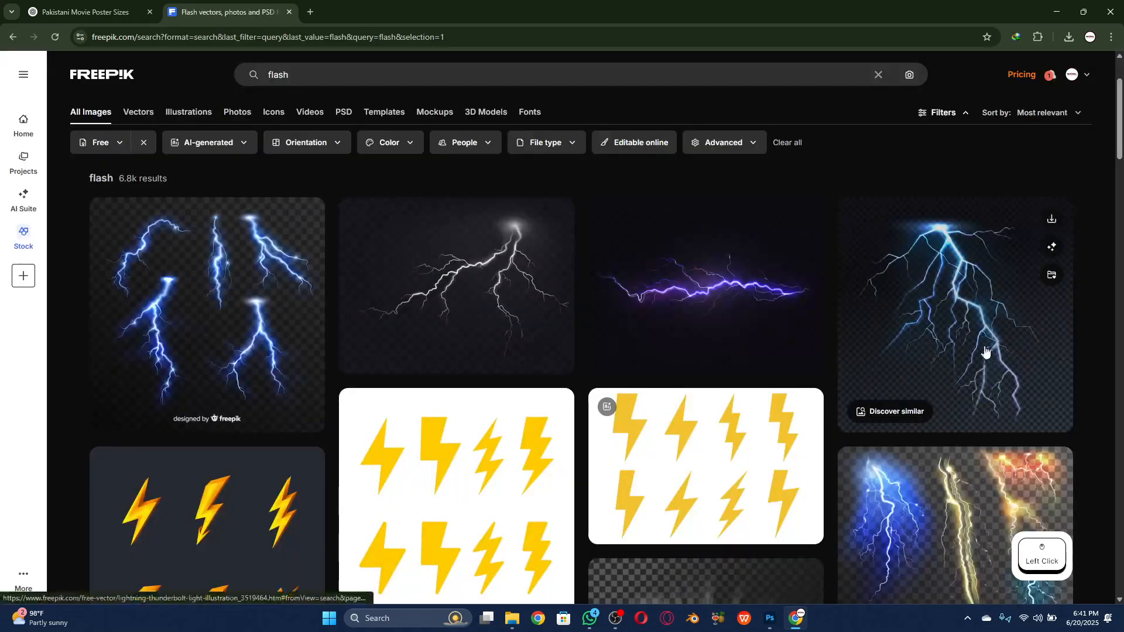
click(962, 306)
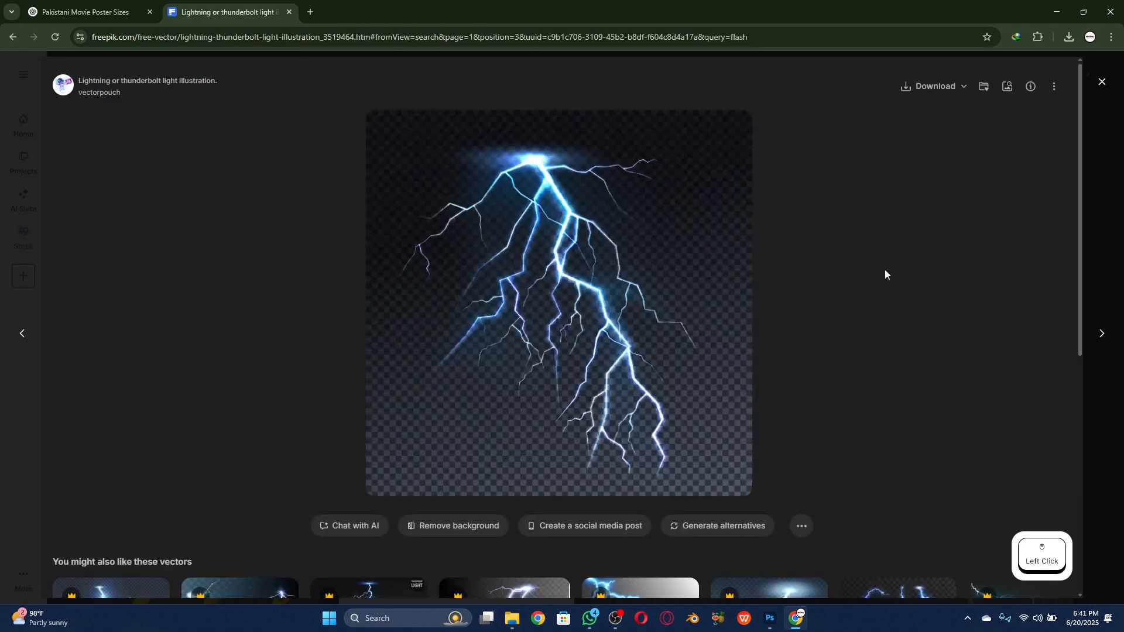
Remove the background of the lightning illustration and download the cutout as a PNG
click(964, 94)
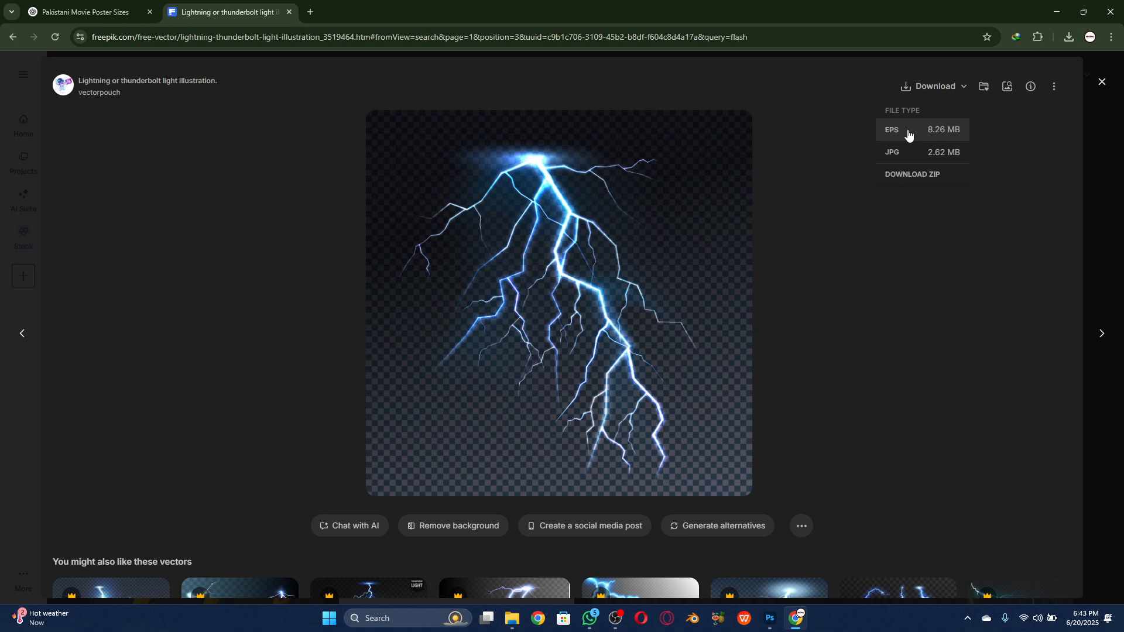
click(495, 529)
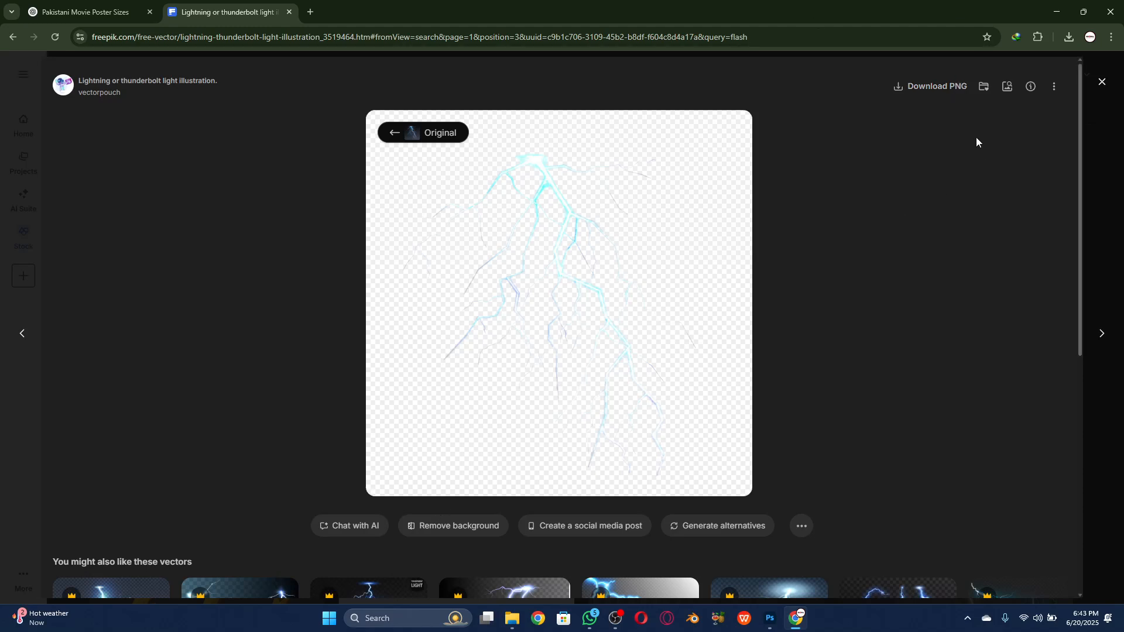
click(951, 87)
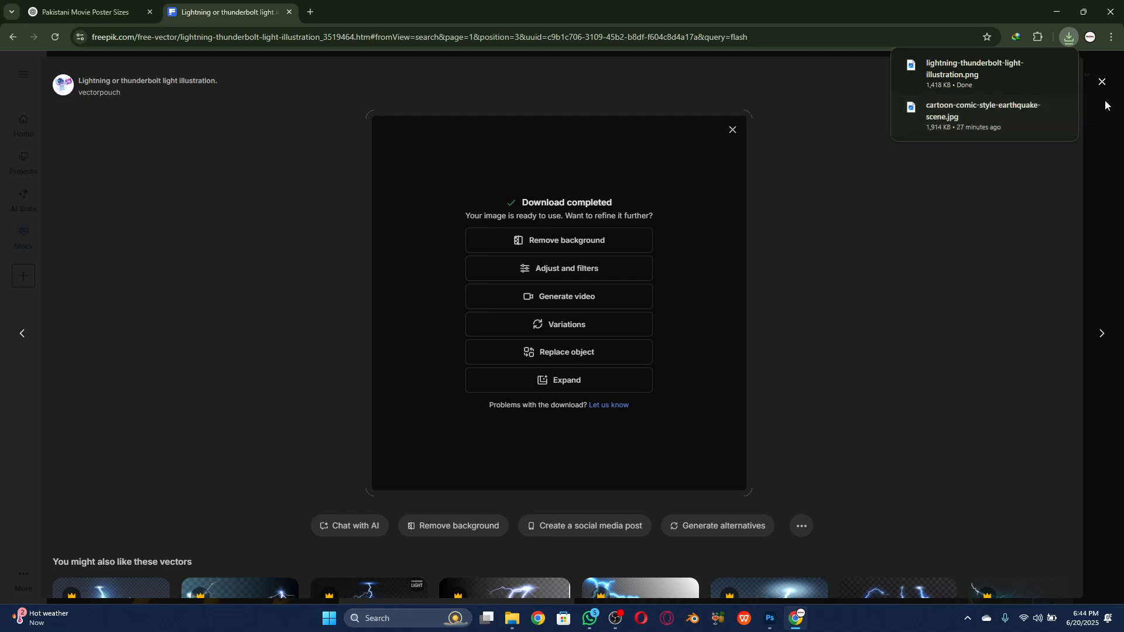
Switch to Photoshop and open lightning-thunderbolt-light-illustration.png from the Downloads folder
click(770, 620)
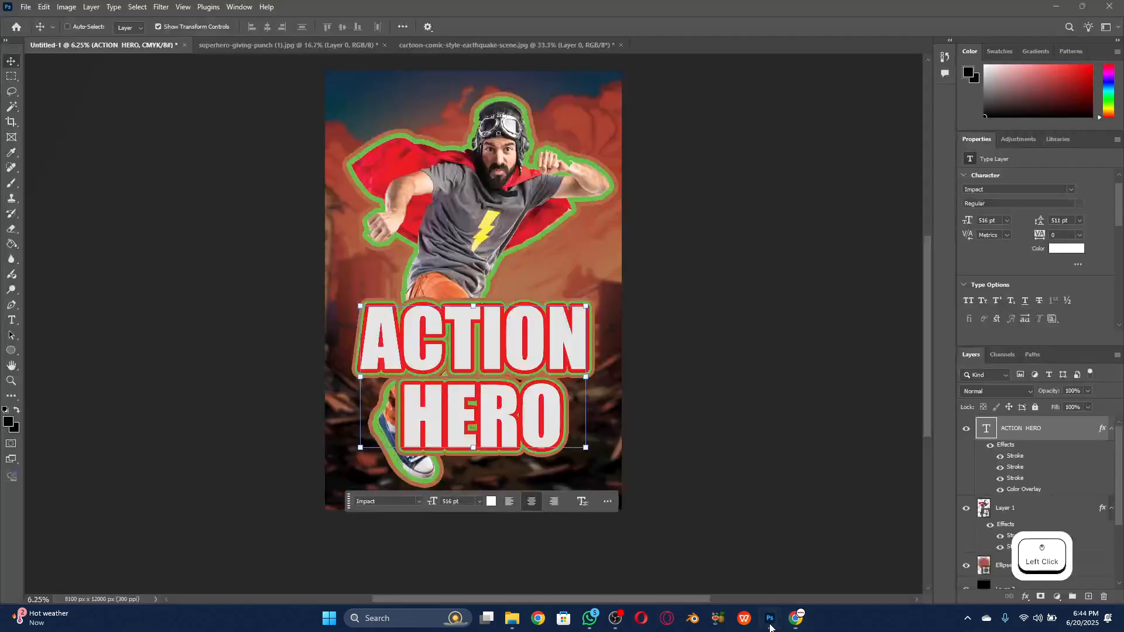
click(26, 7)
click(42, 33)
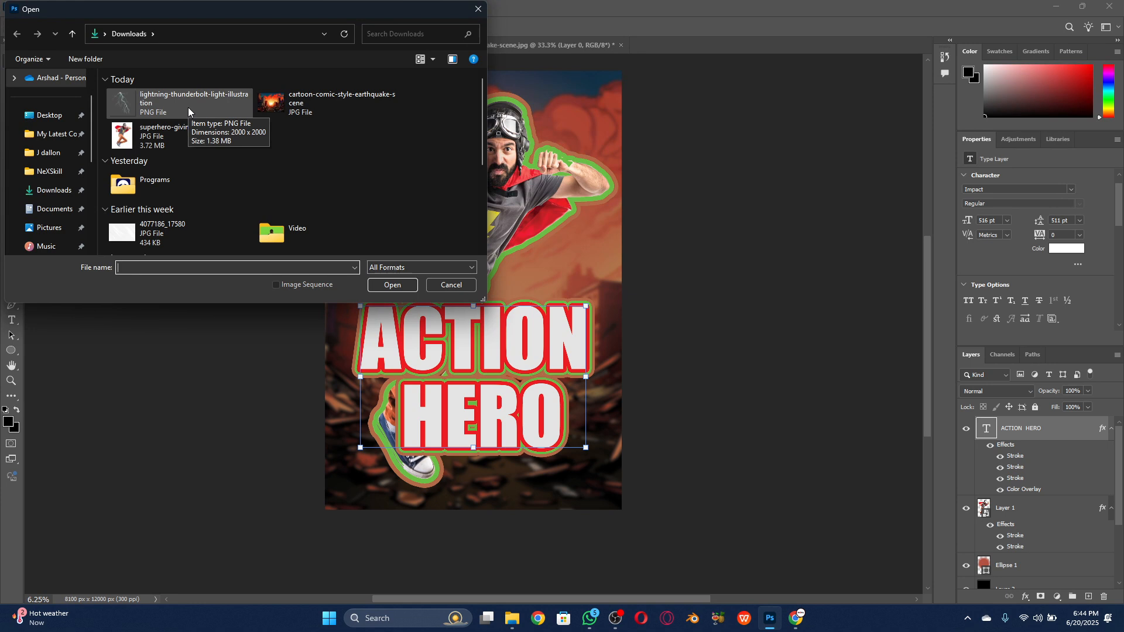
click(188, 107)
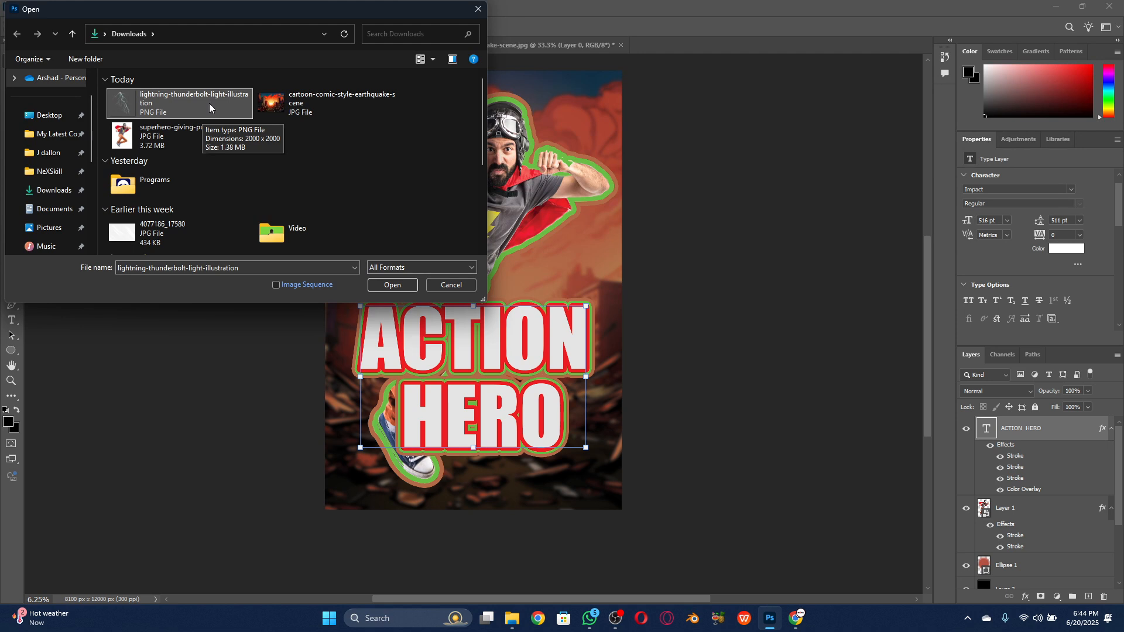
click(404, 284)
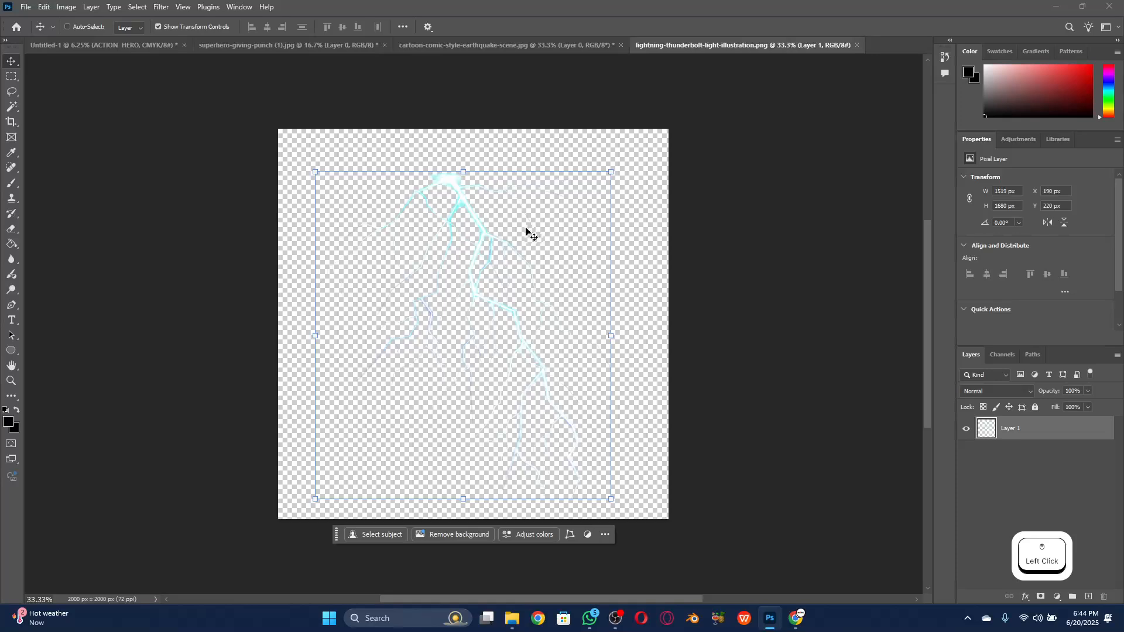
Copy the lightning layer into the Untitled-1 poster, placing it over the superhero's shirt
drag(464, 203, 331, 46)
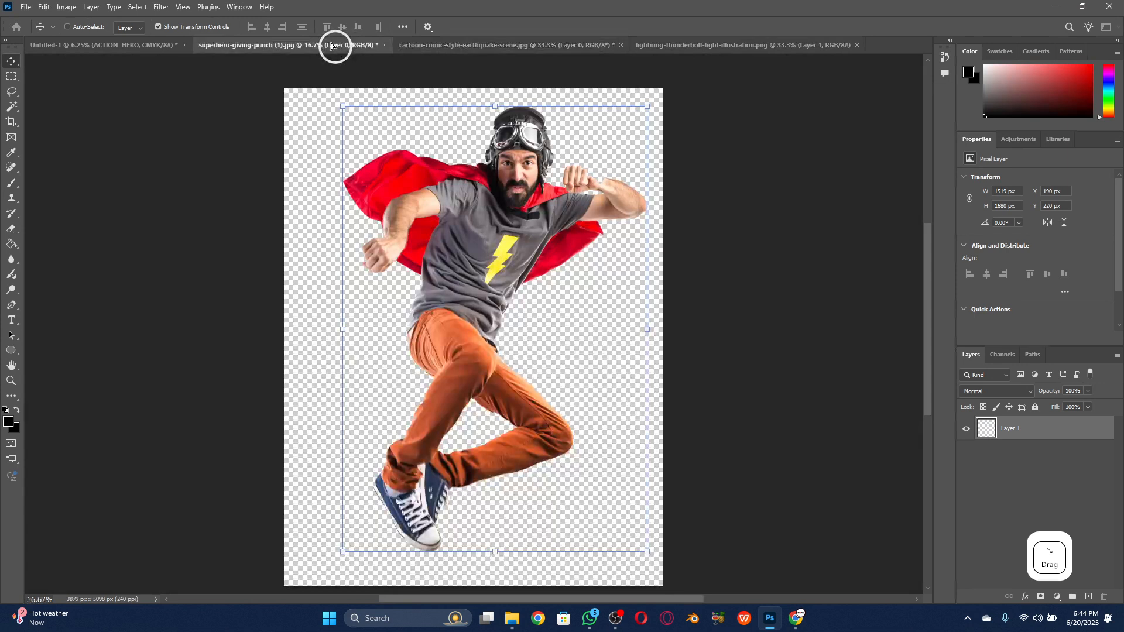
click(183, 46)
drag(457, 237, 456, 235)
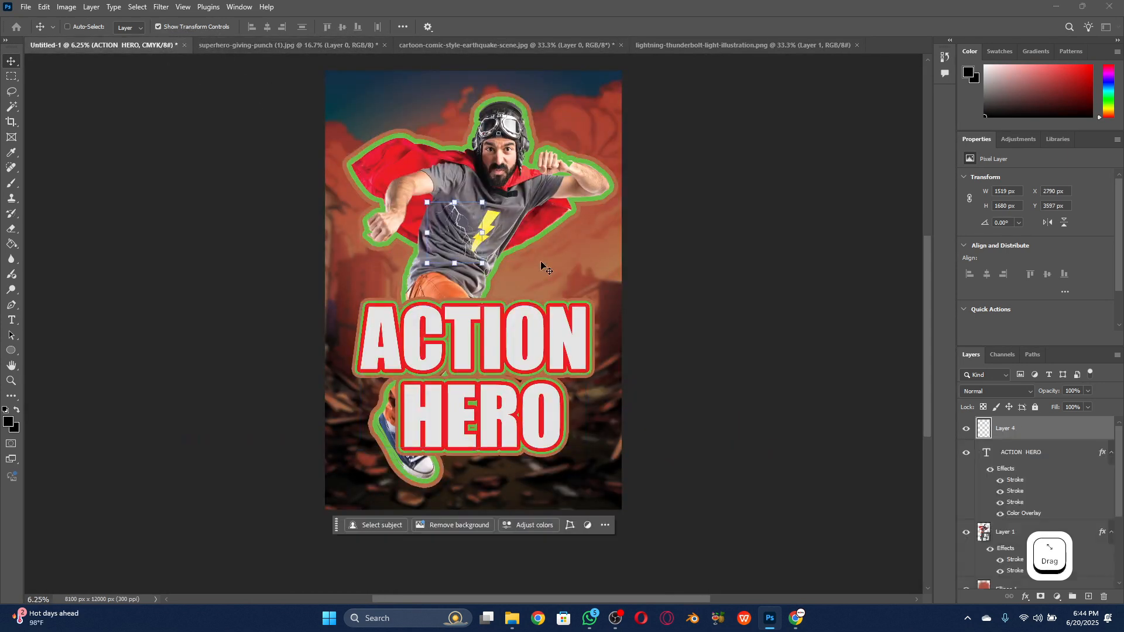
Convert the lightning layer, Layer 4, to a Smart Object
right_click(1022, 428)
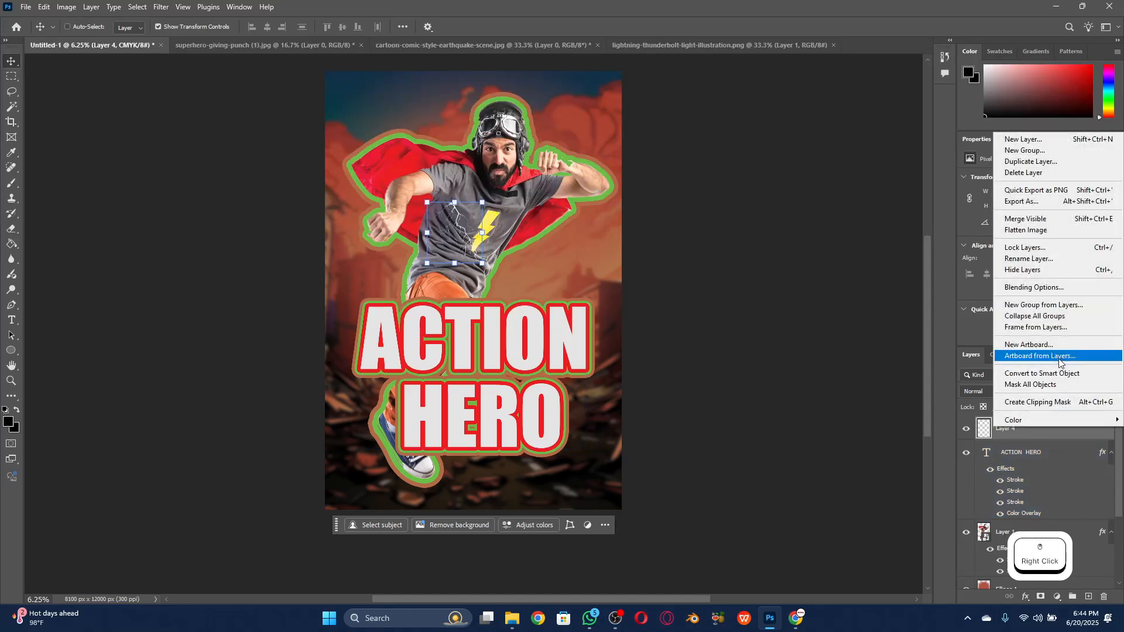
click(975, 432)
click(981, 432)
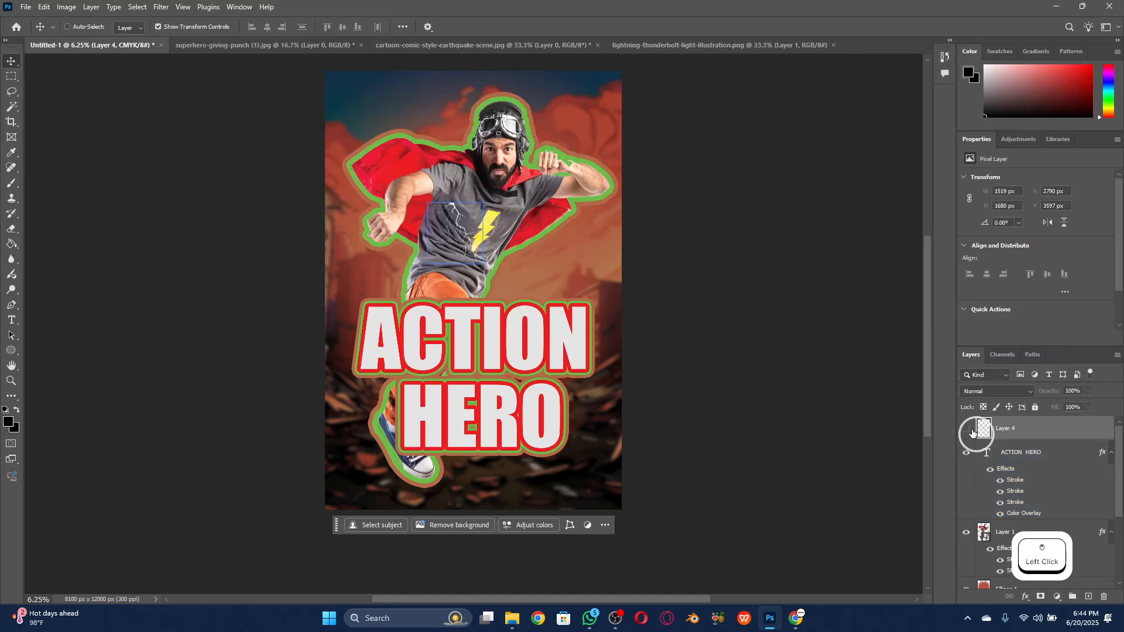
right_click(995, 430)
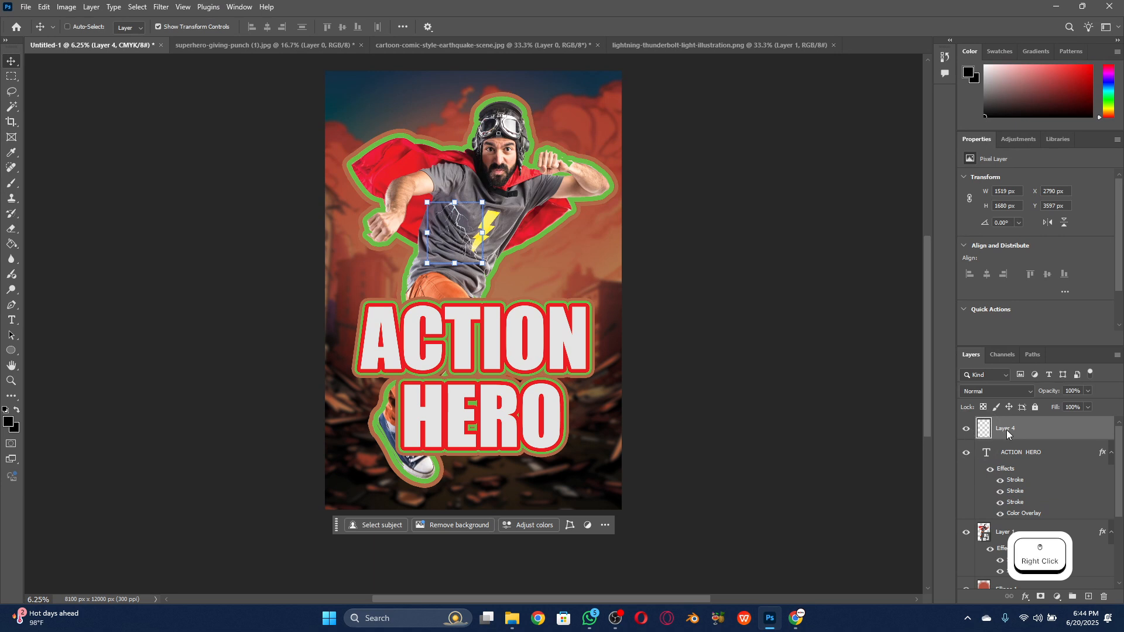
click(1047, 373)
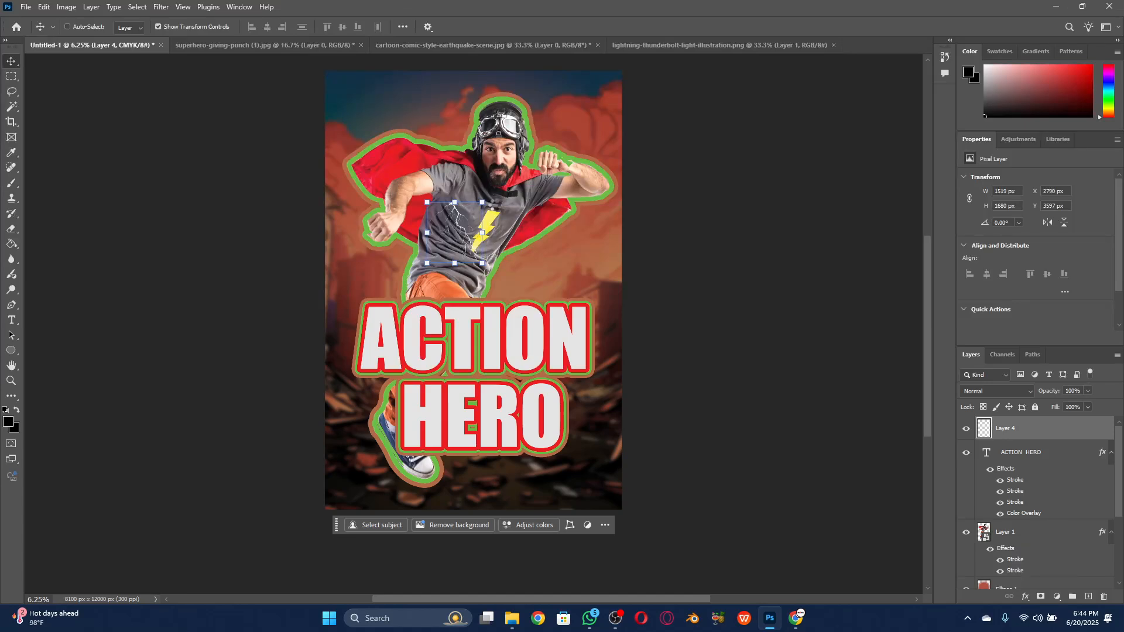
drag(483, 203, 513, 189)
key(ctrl+z)
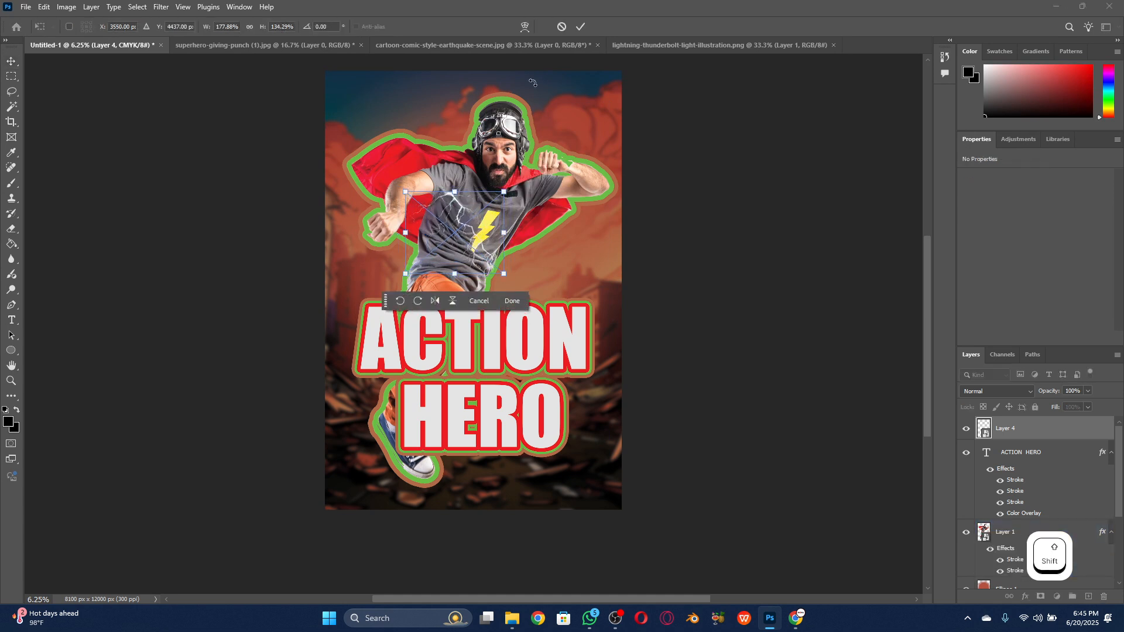
key(ctrl+z)
key(ctrl+z)
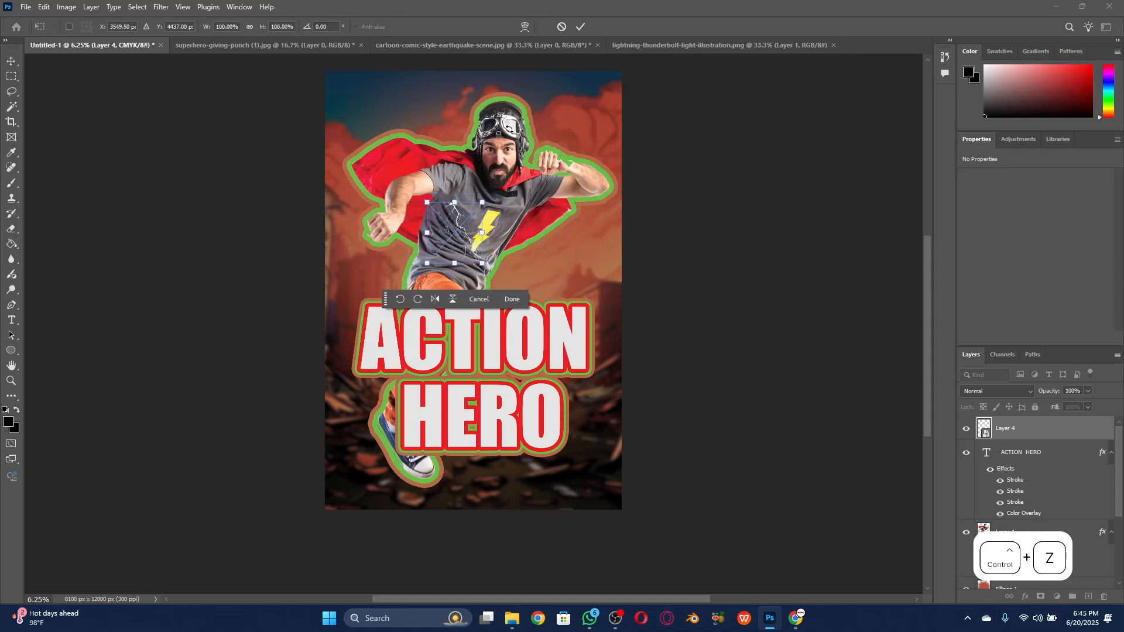
click(479, 290)
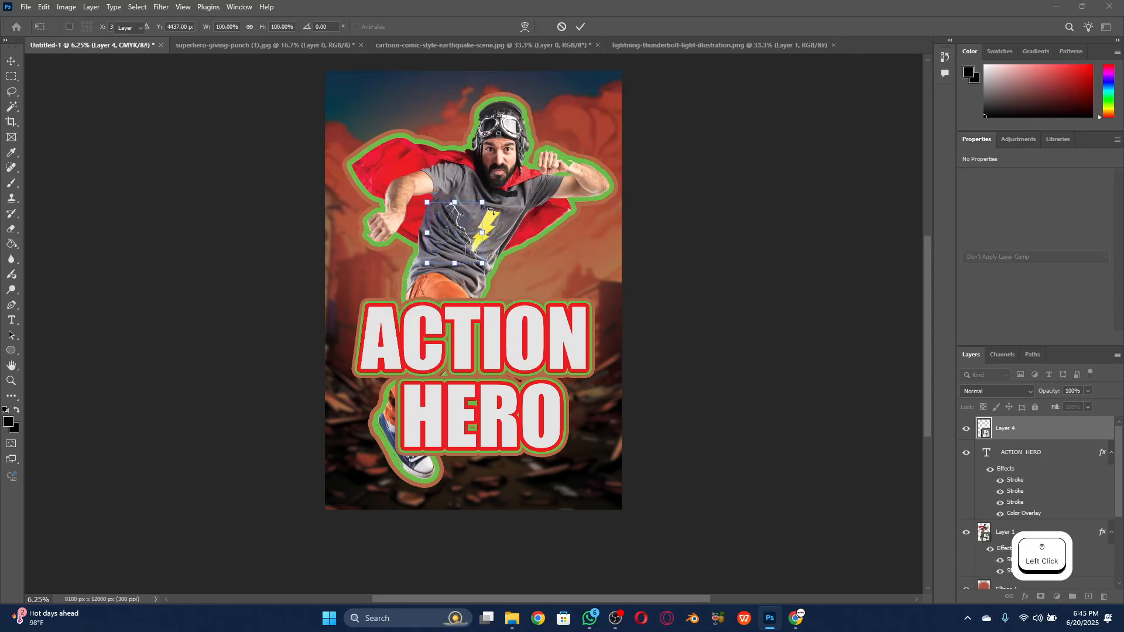
Scale the lightning proportionally to about 662%, position it across the poster and commit the transform
drag(481, 203, 697, 65)
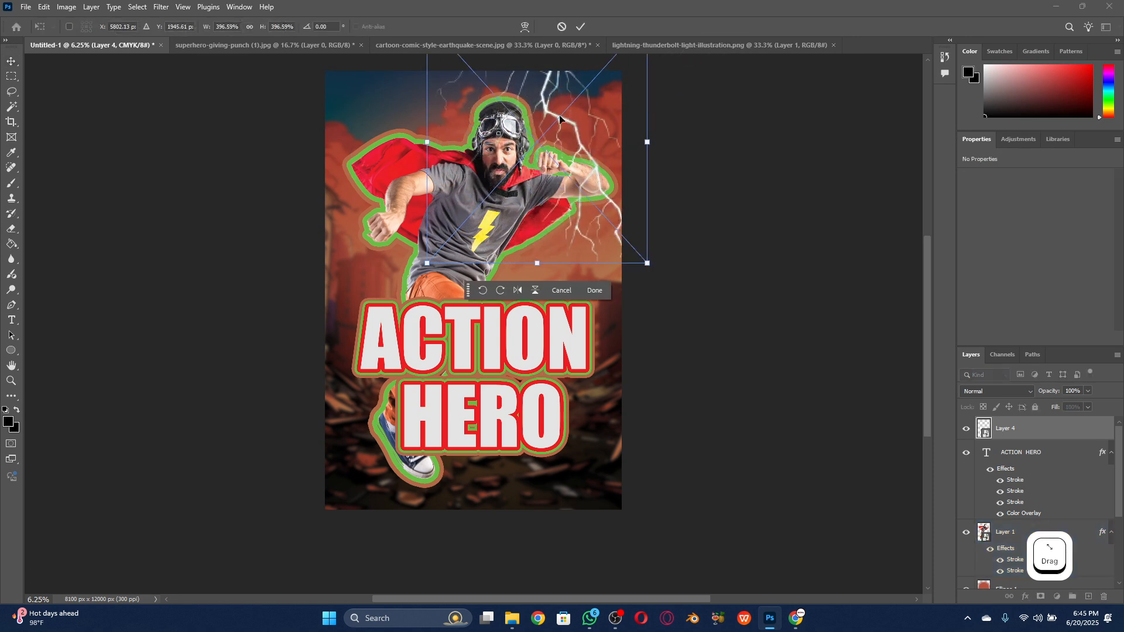
drag(565, 114, 491, 203)
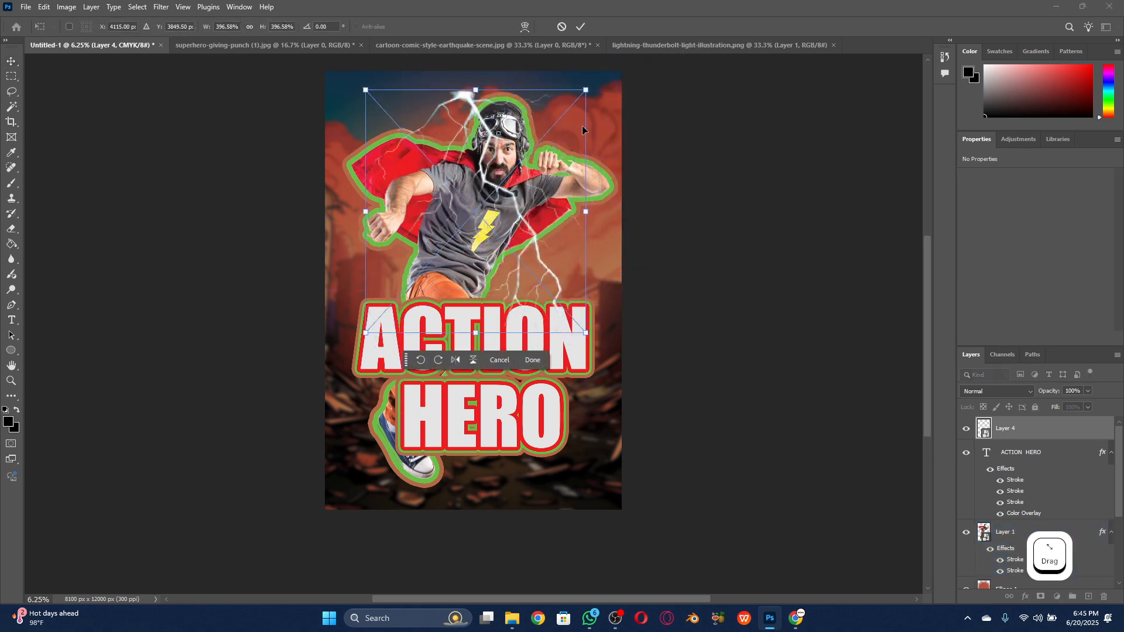
drag(587, 87, 540, 216)
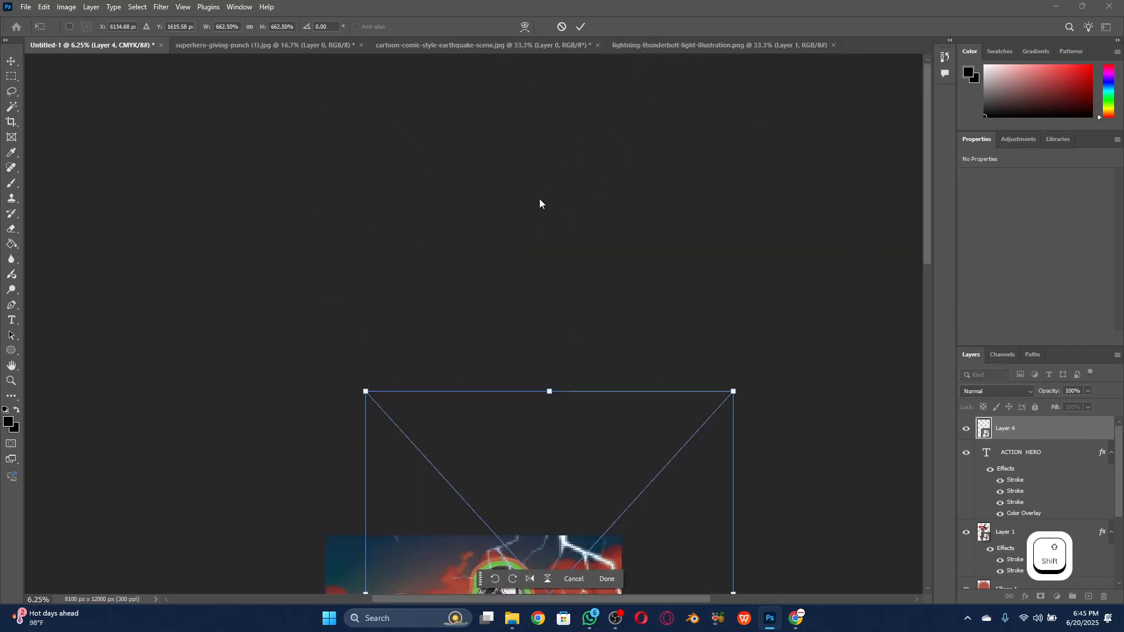
scroll(539, 194, down, 3)
scroll(539, 193, down, 9)
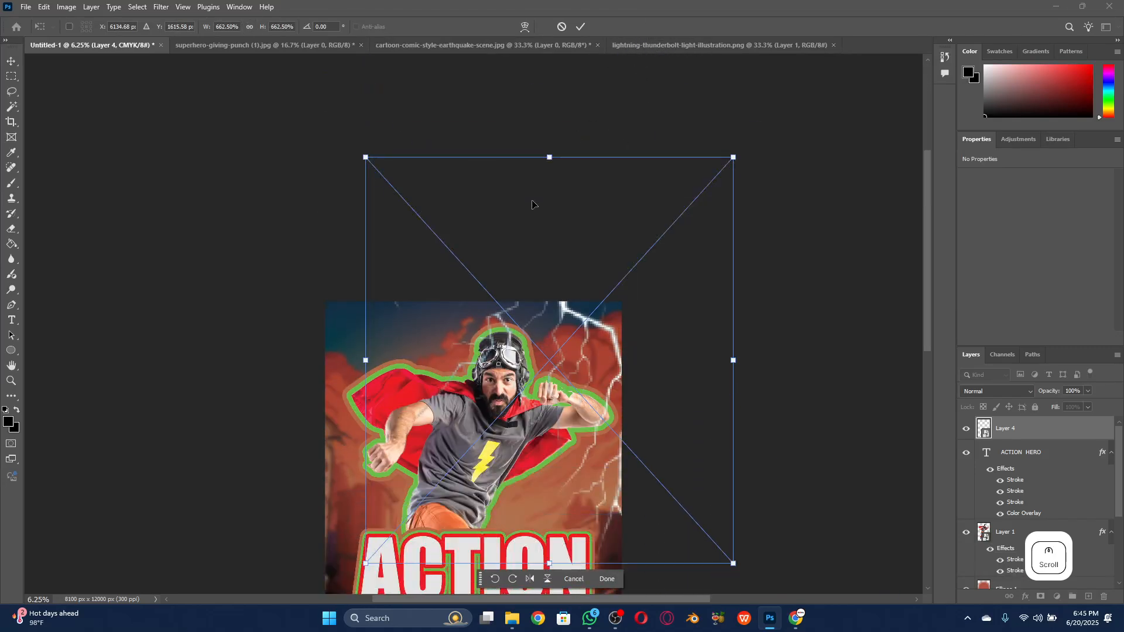
drag(574, 254, 504, 352)
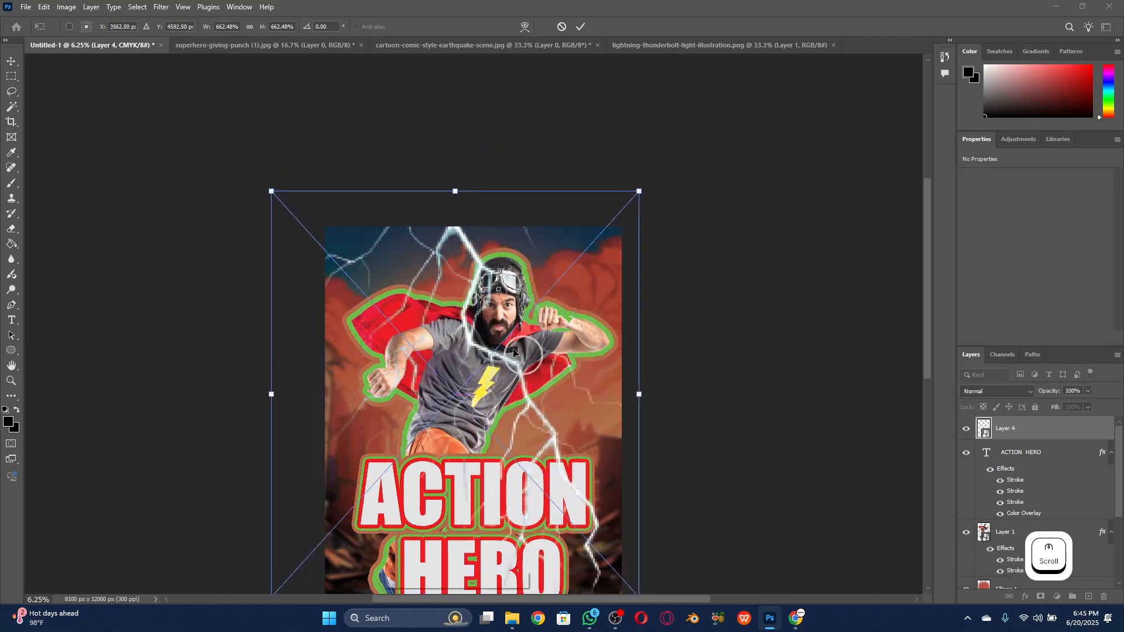
click(11, 61)
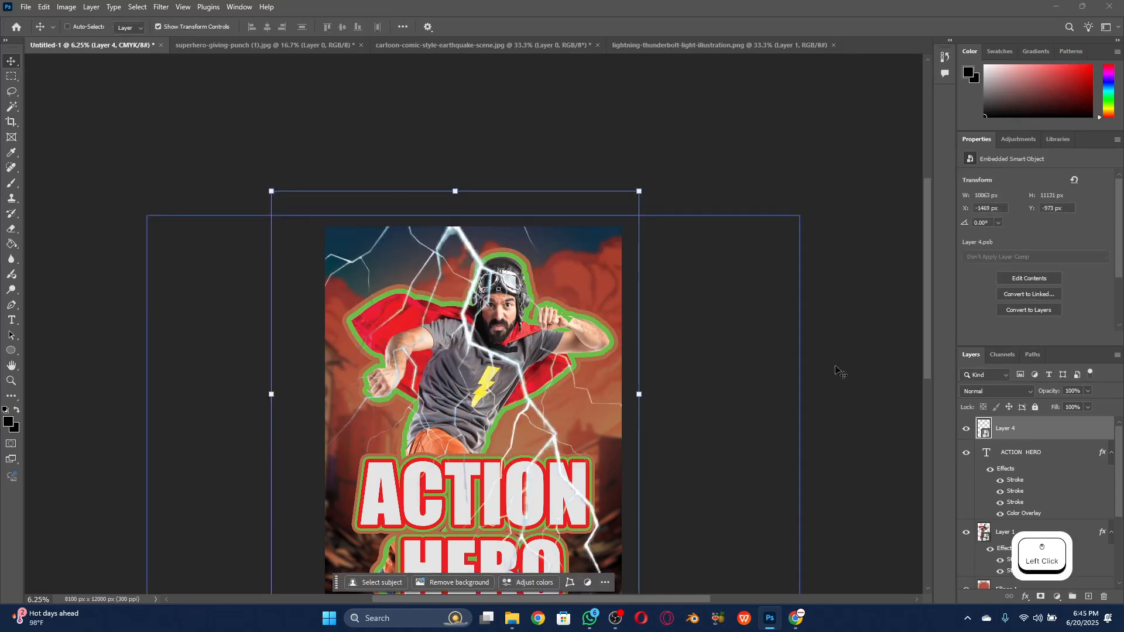
Collapse the title and superhero layer effects and move the lightning layer between Layer 1 and Ellipse 1
click(1028, 463)
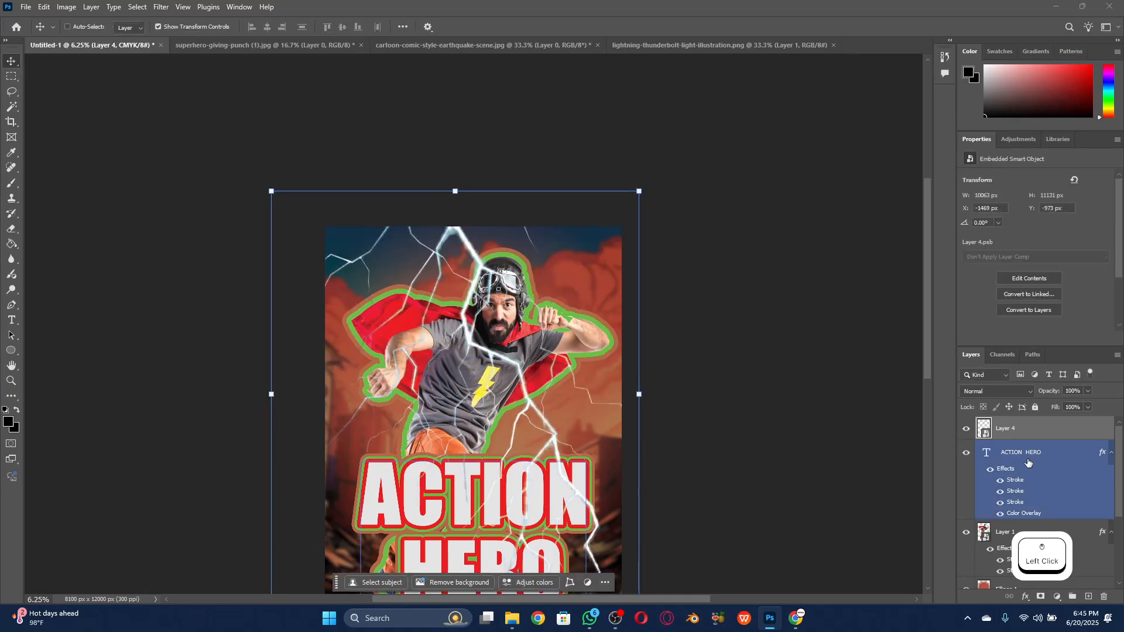
click(1110, 458)
click(1089, 476)
click(1111, 476)
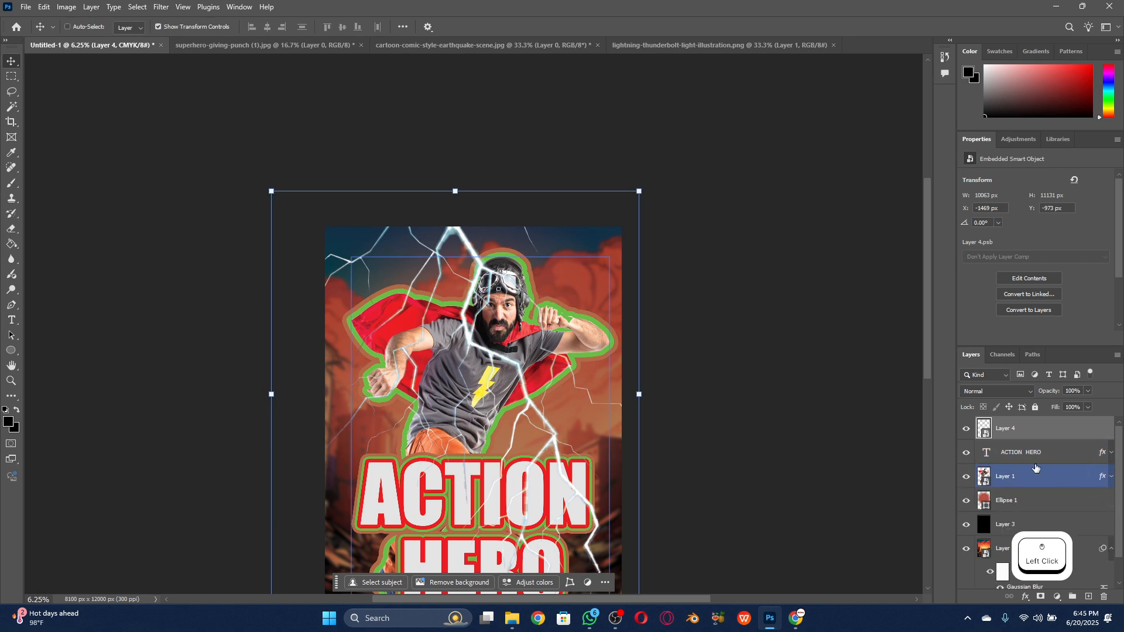
drag(1017, 430, 1010, 491)
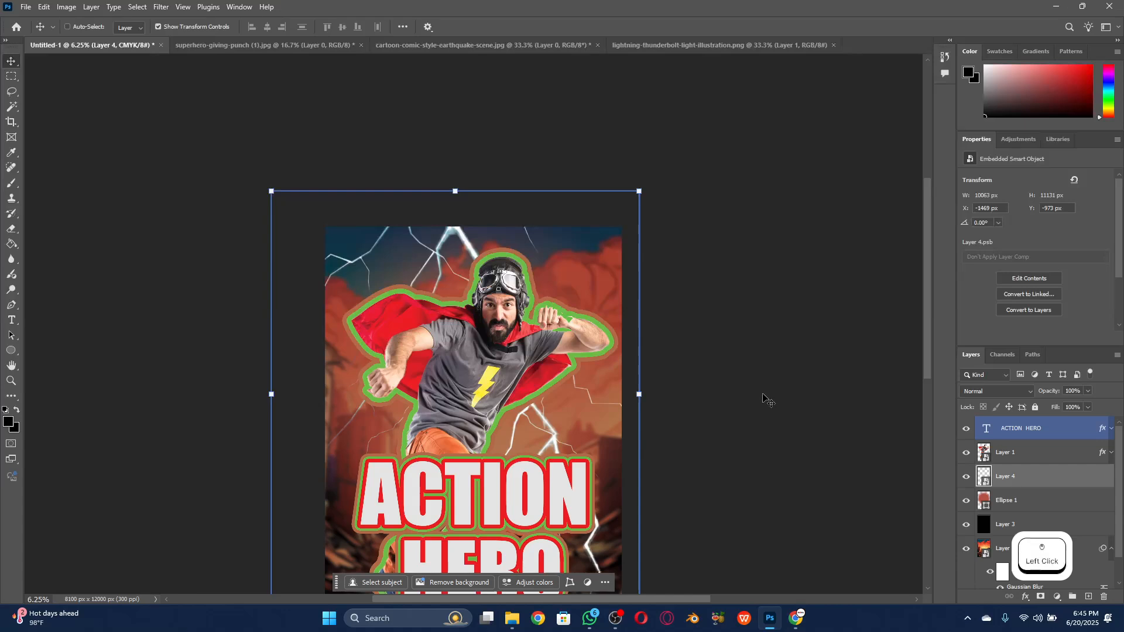
click(1014, 486)
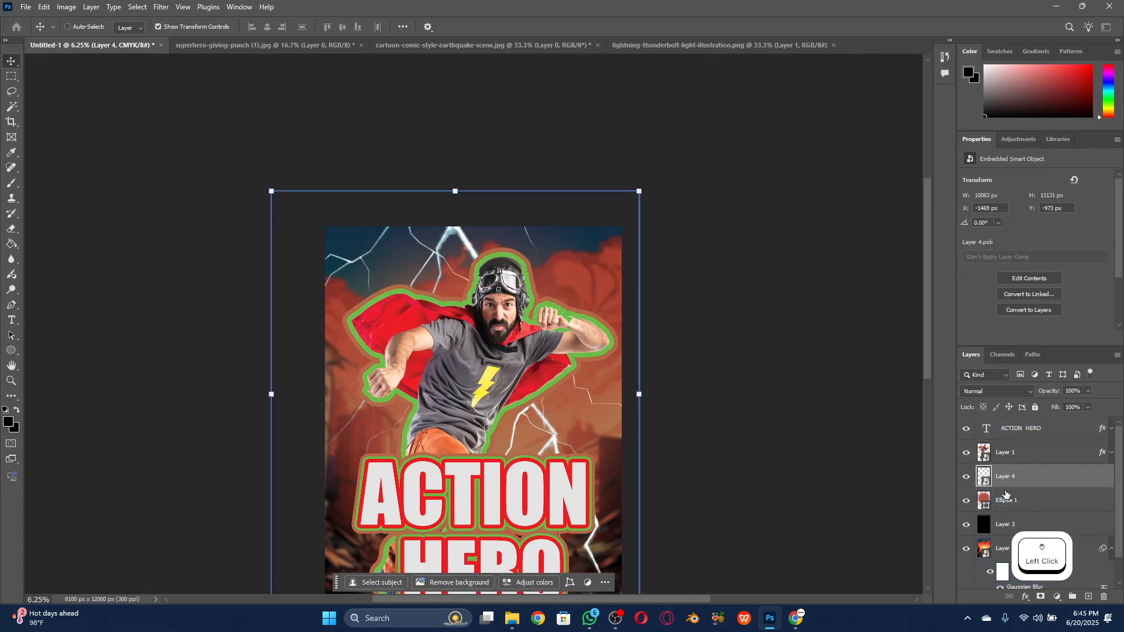
Add an Outer Glow effect to the lightning layer, Layer 4, with its opacity set to 100%
click(1025, 597)
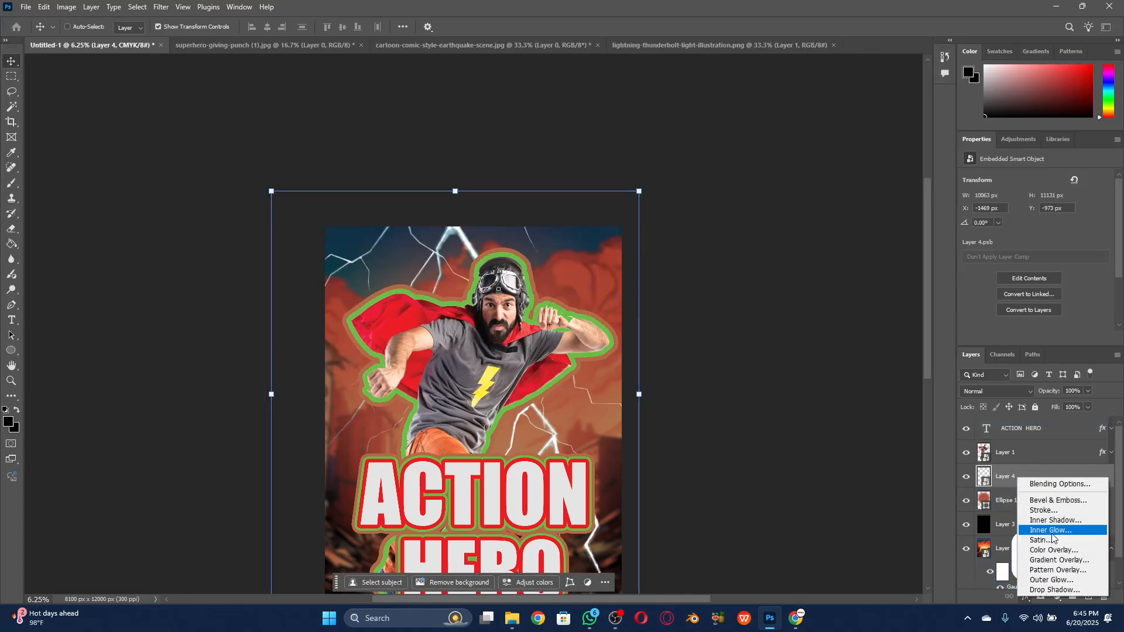
click(1046, 509)
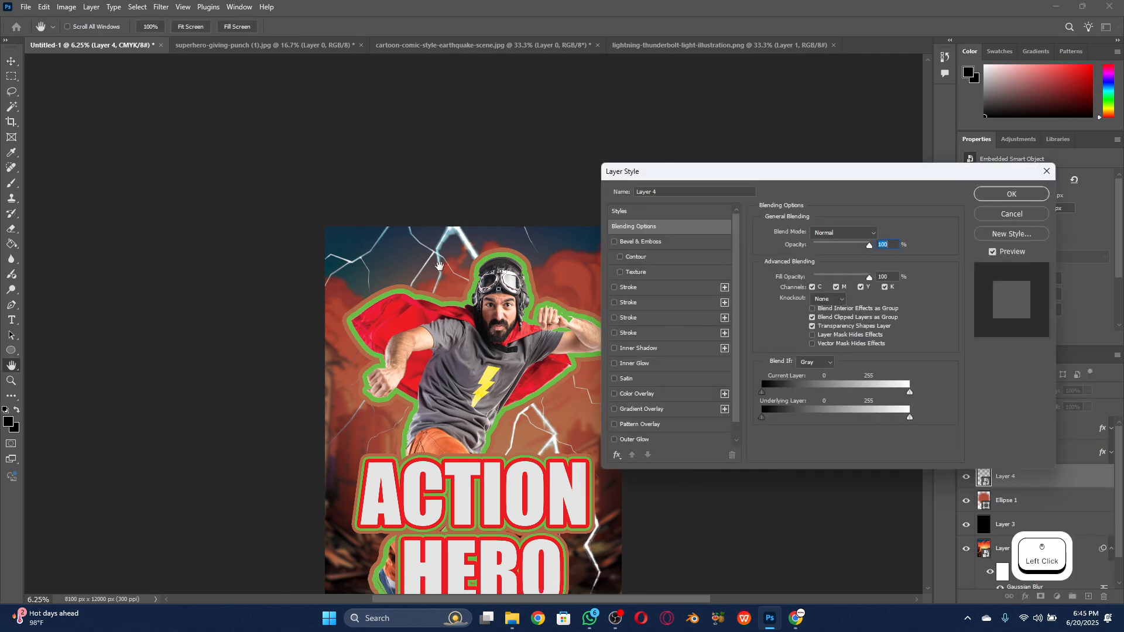
scroll(651, 381, down, 1)
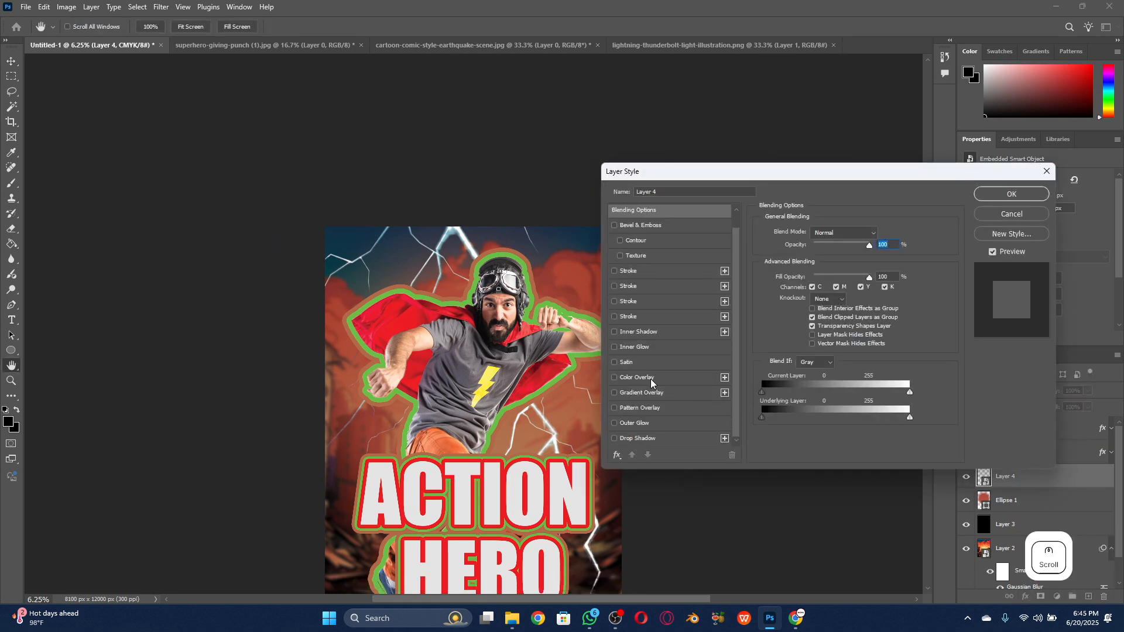
click(640, 424)
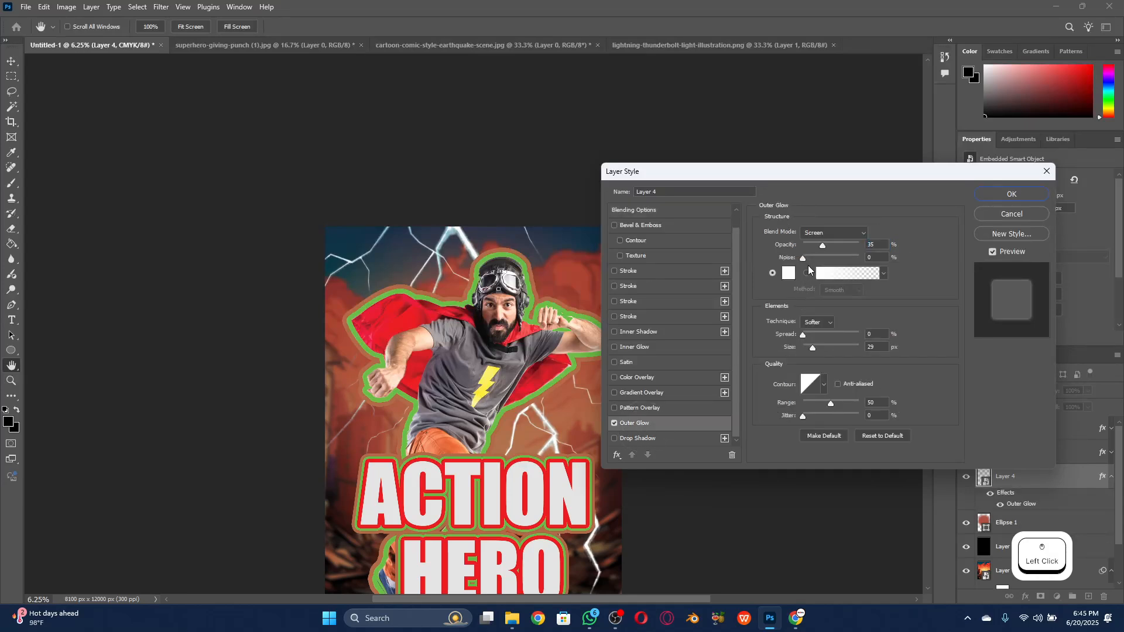
drag(823, 245, 859, 249)
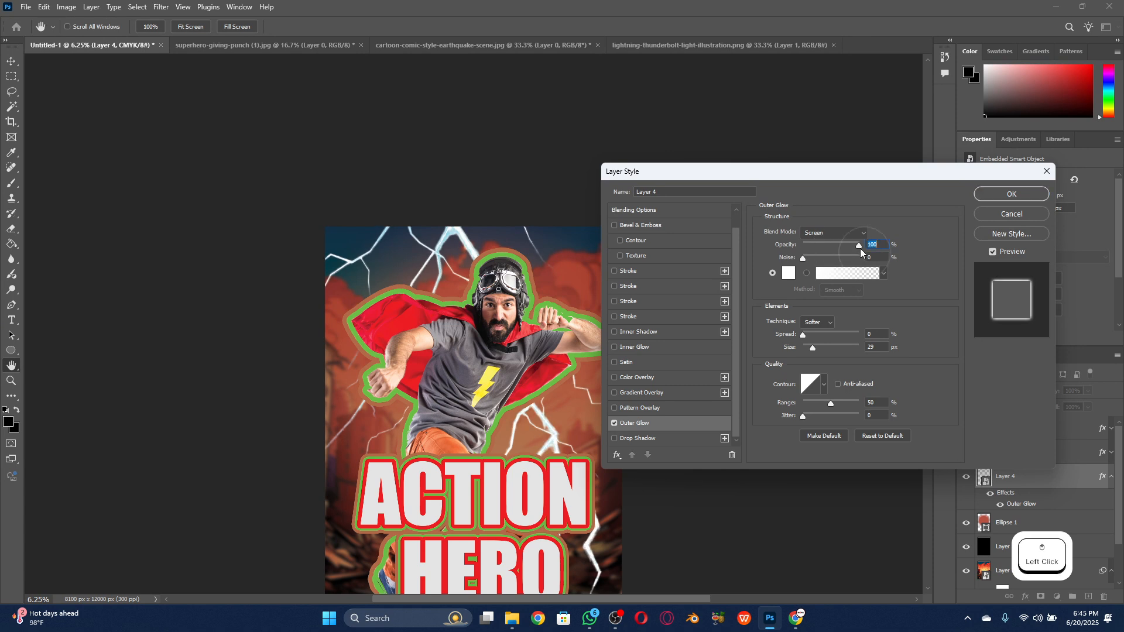
Try Multiply as the blend mode of the lightning's outer glow
click(830, 233)
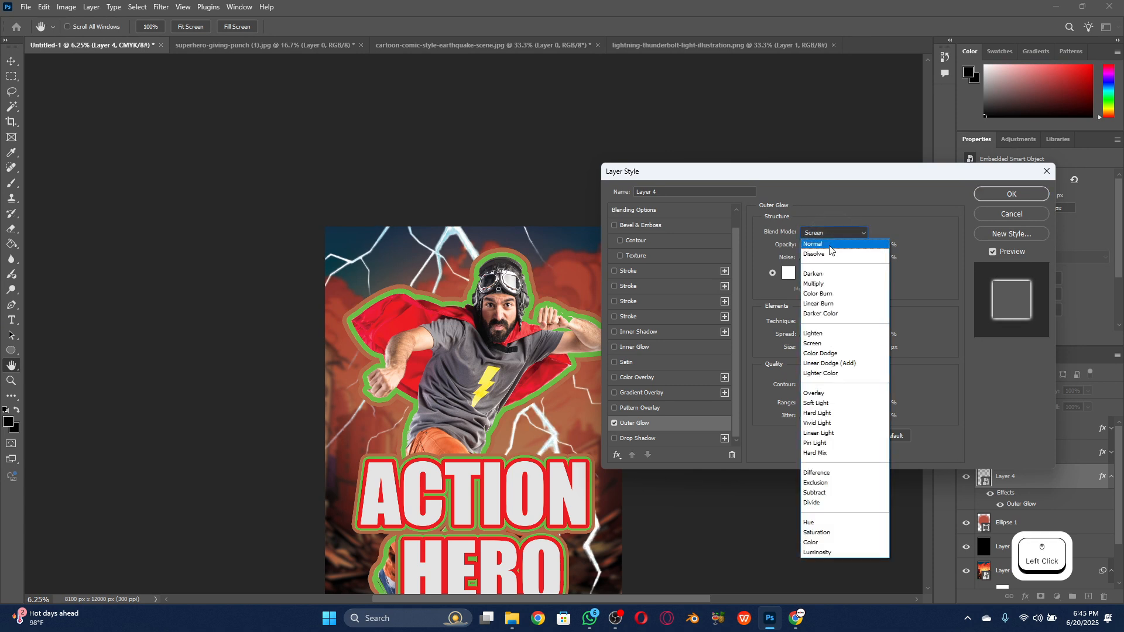
click(827, 282)
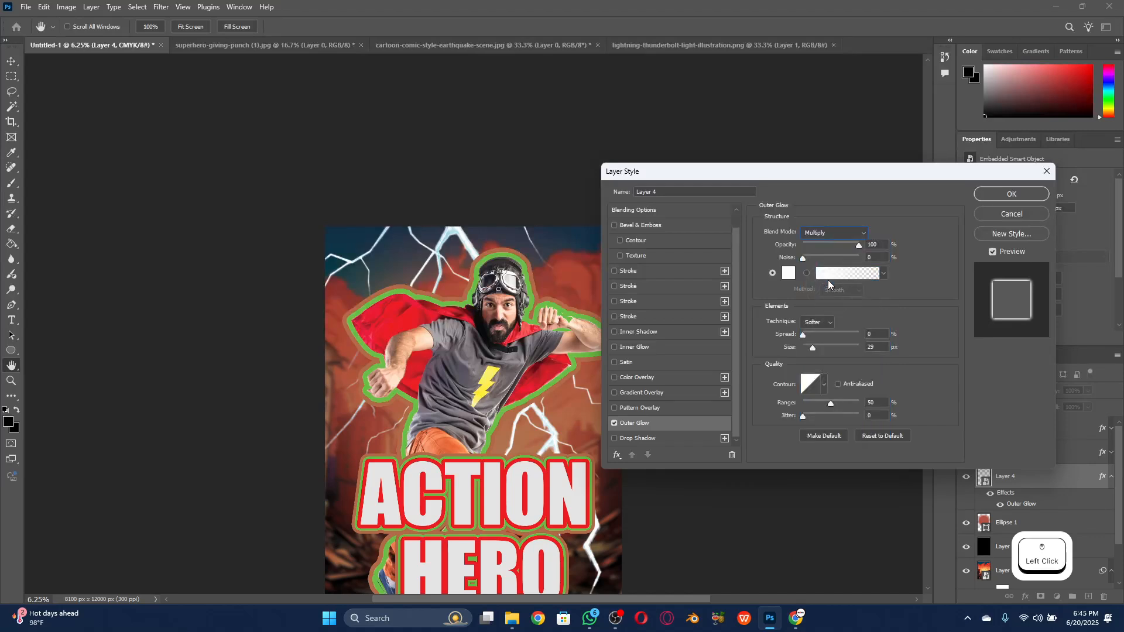
click(826, 234)
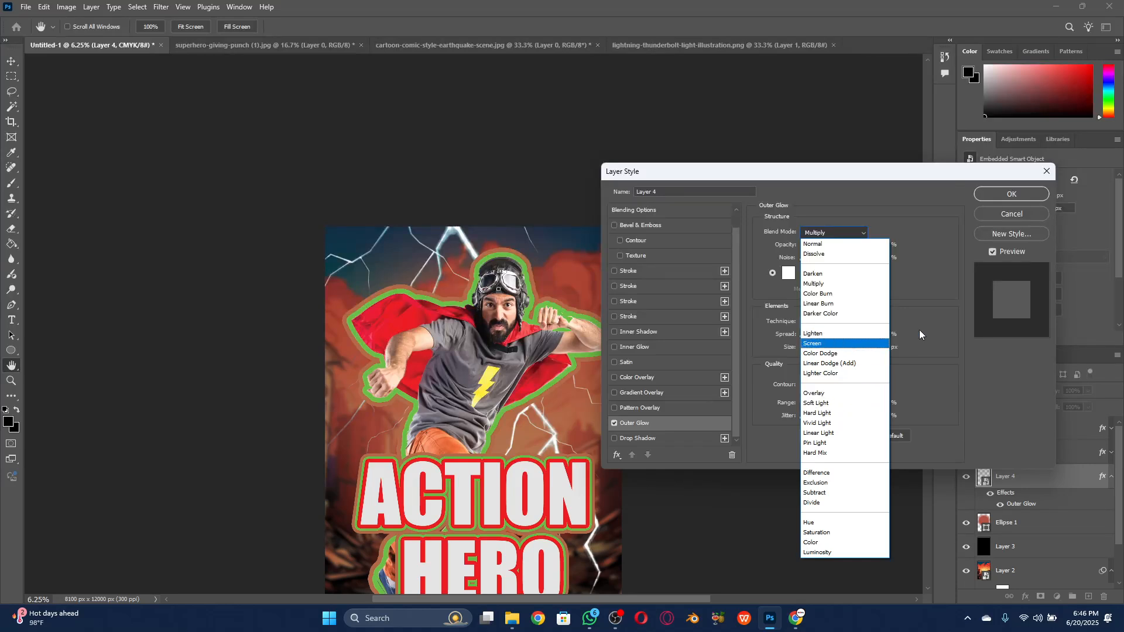
click(935, 318)
Set the blend mode of the lightning's outer glow to Normal
click(835, 235)
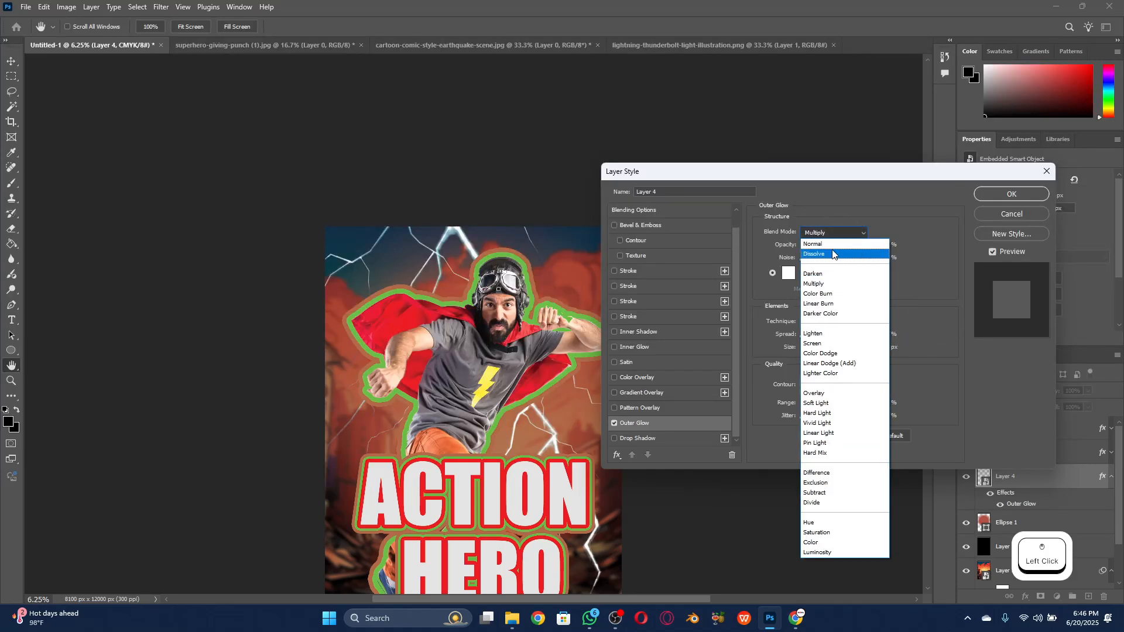
click(834, 245)
click(835, 236)
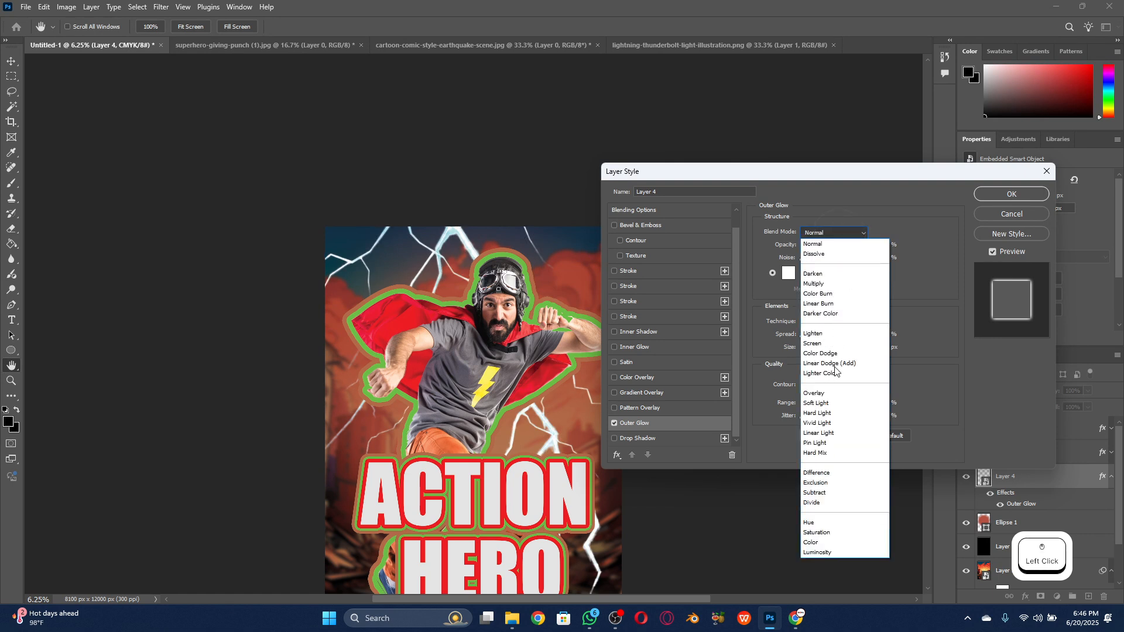
click(937, 329)
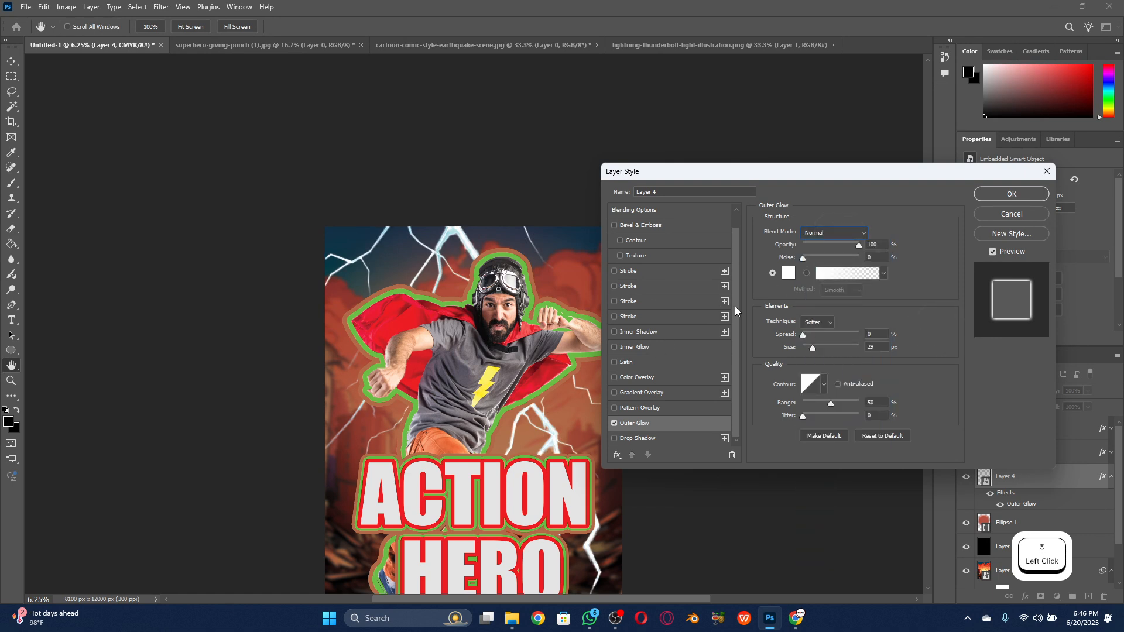
click(816, 234)
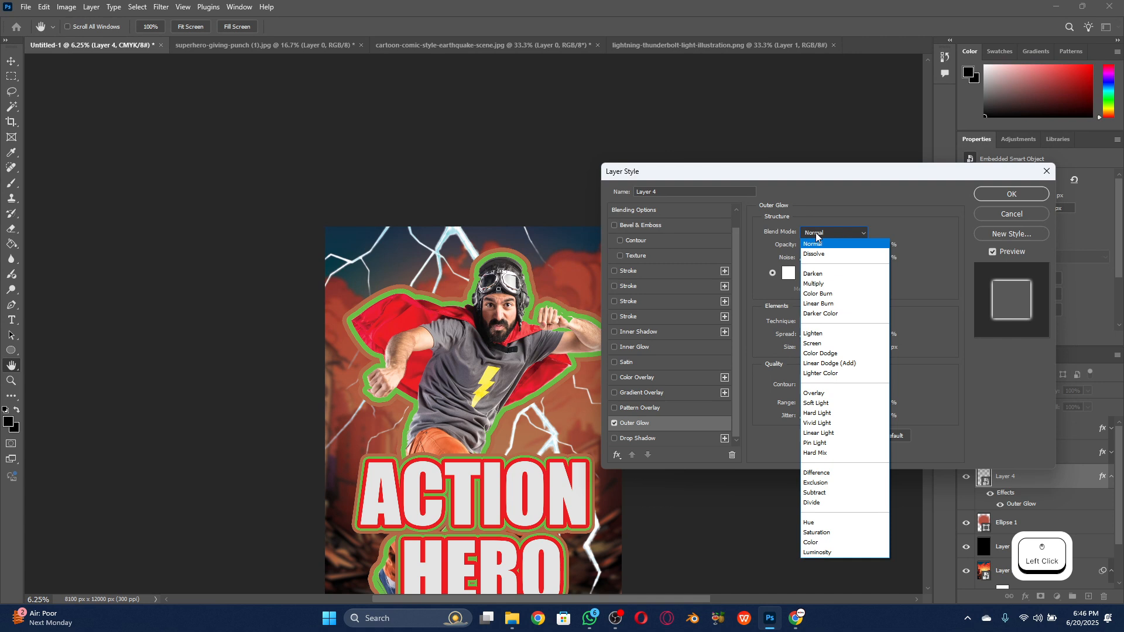
click(819, 226)
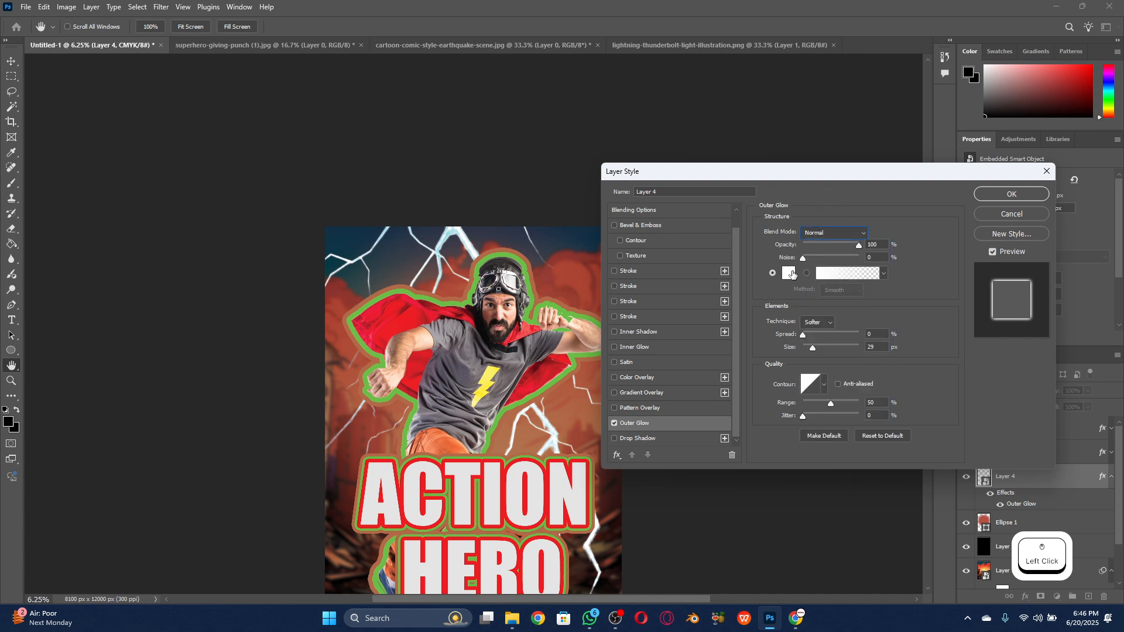
Try yellow ffea00 as the colour of the lightning's outer glow
click(788, 273)
drag(890, 307, 903, 188)
click(1003, 206)
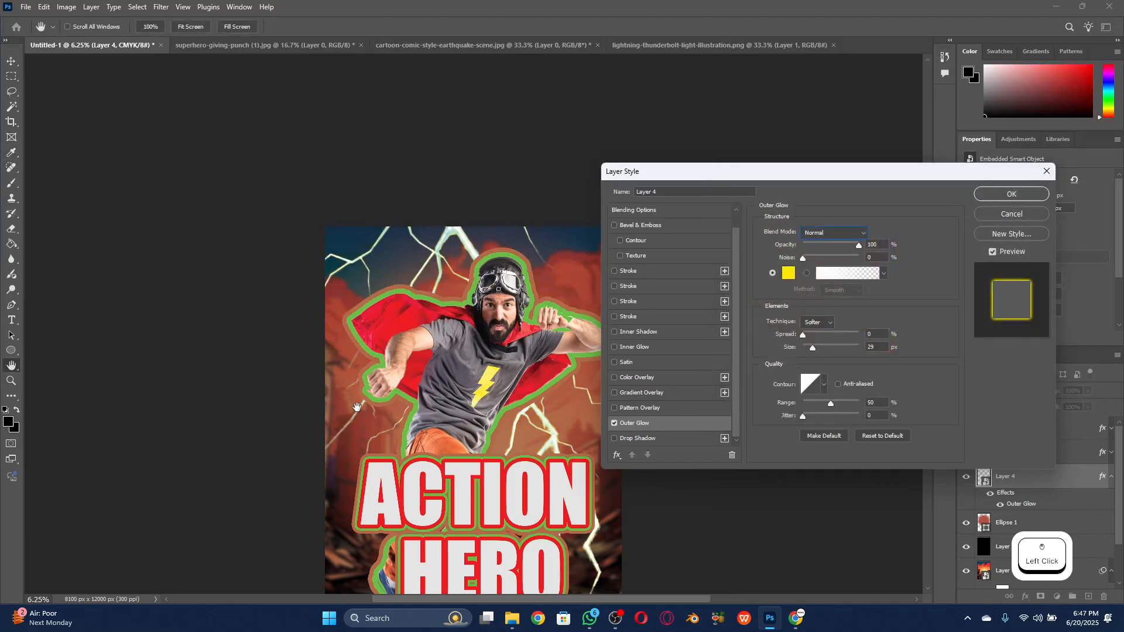
Change the lightning's outer glow colour to bright cyan-blue and apply the layer style
click(788, 273)
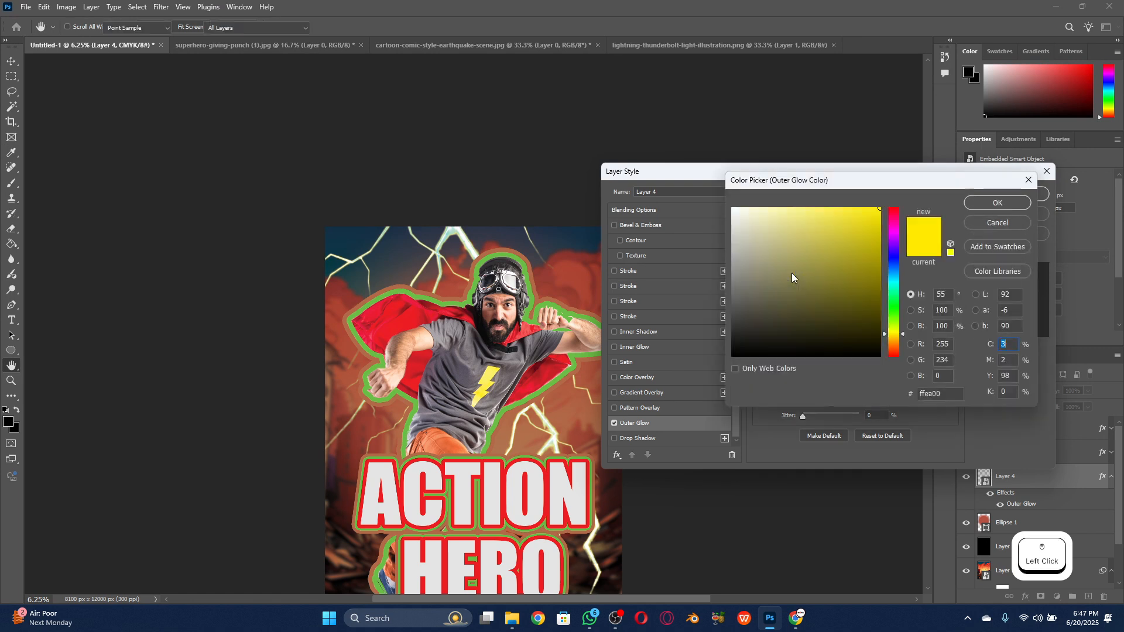
click(903, 280)
drag(897, 282, 900, 278)
click(996, 203)
click(1007, 196)
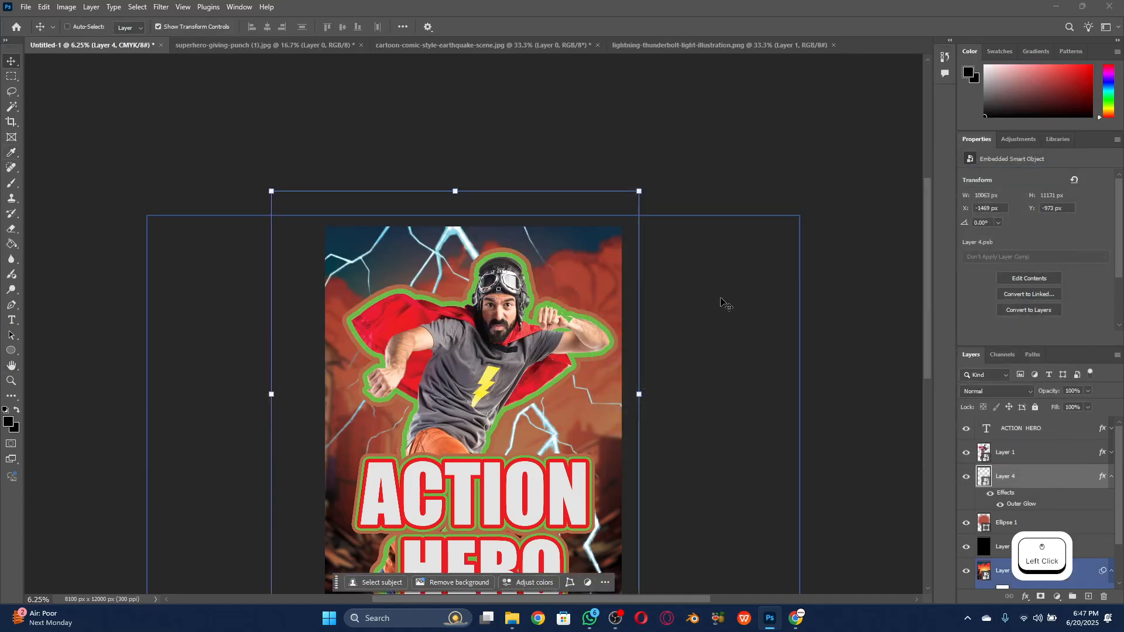
scroll(667, 325, down, 3)
scroll(667, 323, down, 2)
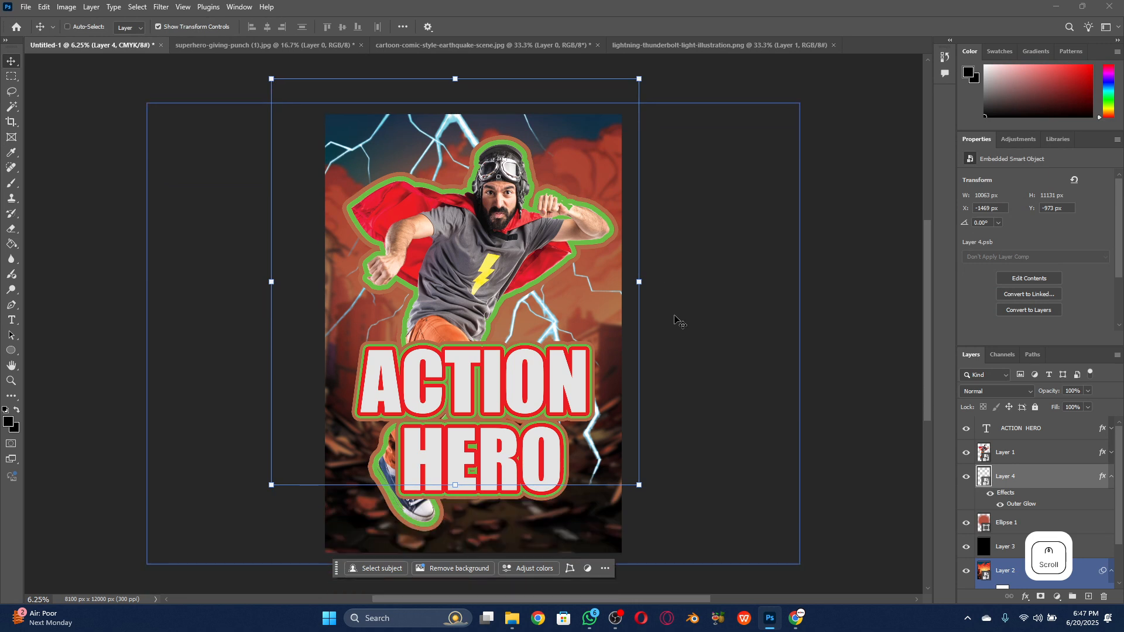
click(872, 280)
click(778, 198)
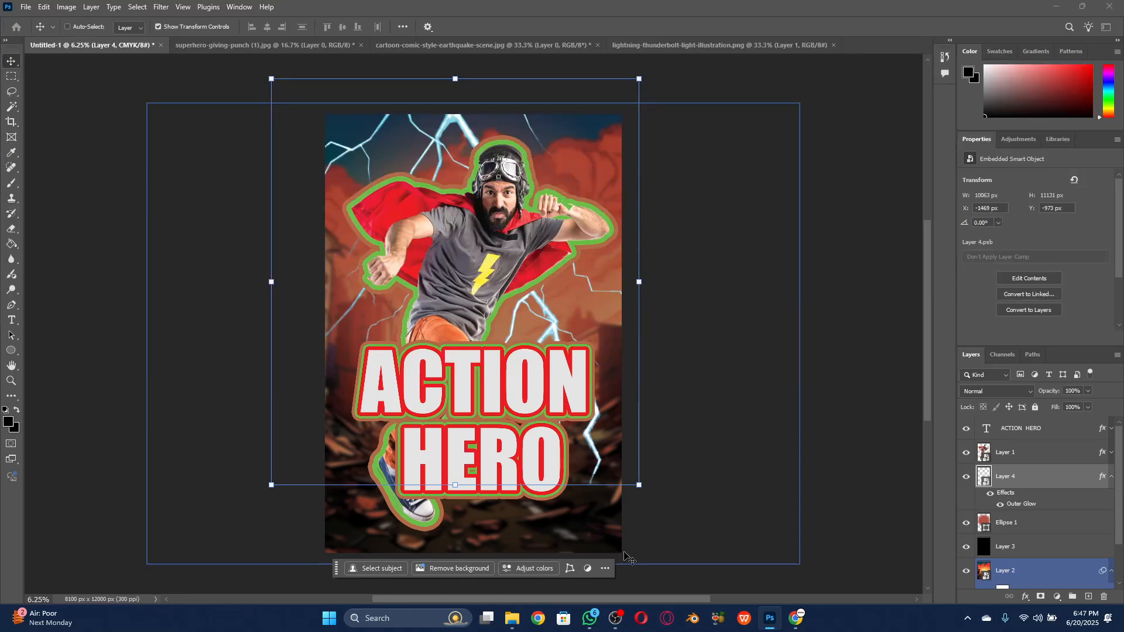
Switch to Chrome and return from the downloaded lightning illustration to the Freepik search results for "flash"
click(796, 618)
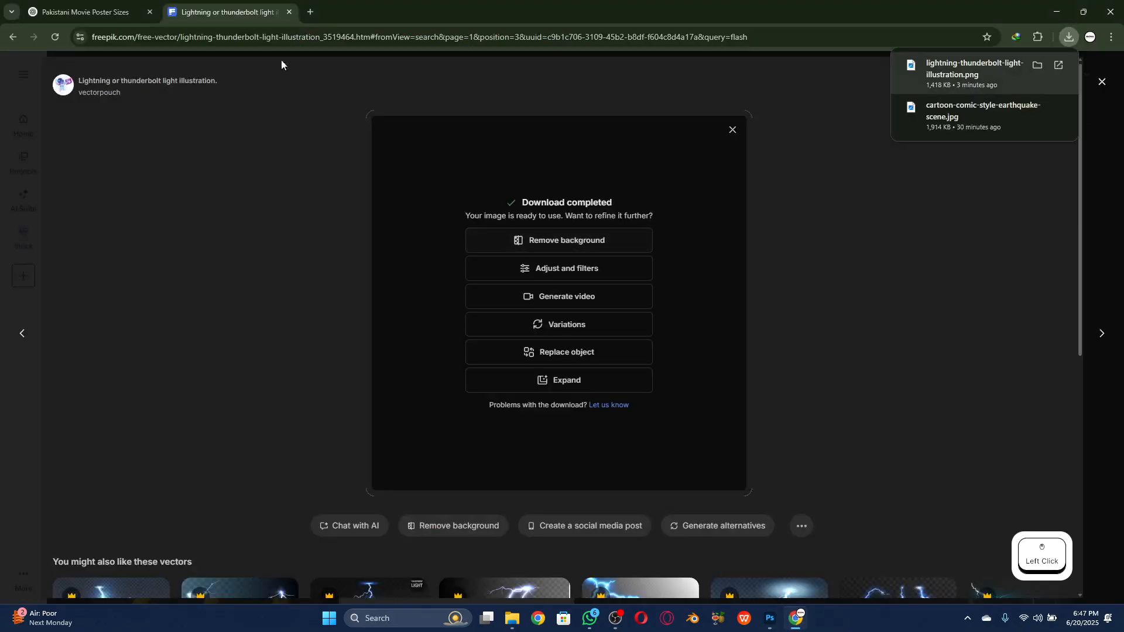
click(94, 12)
click(176, 13)
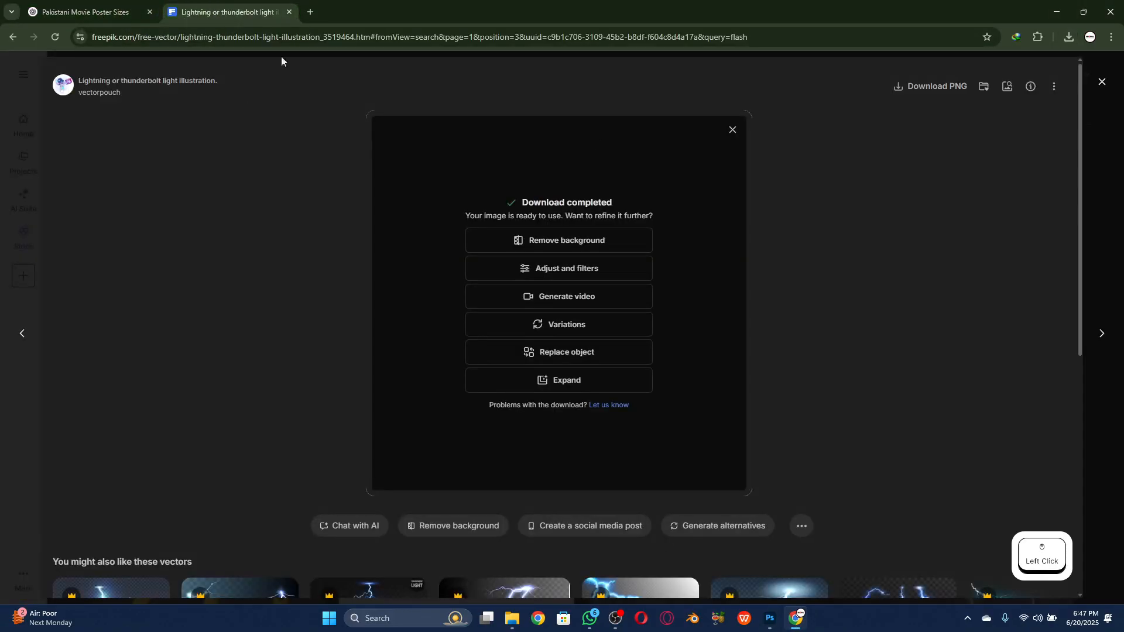
click(27, 89)
drag(293, 74, 176, 71)
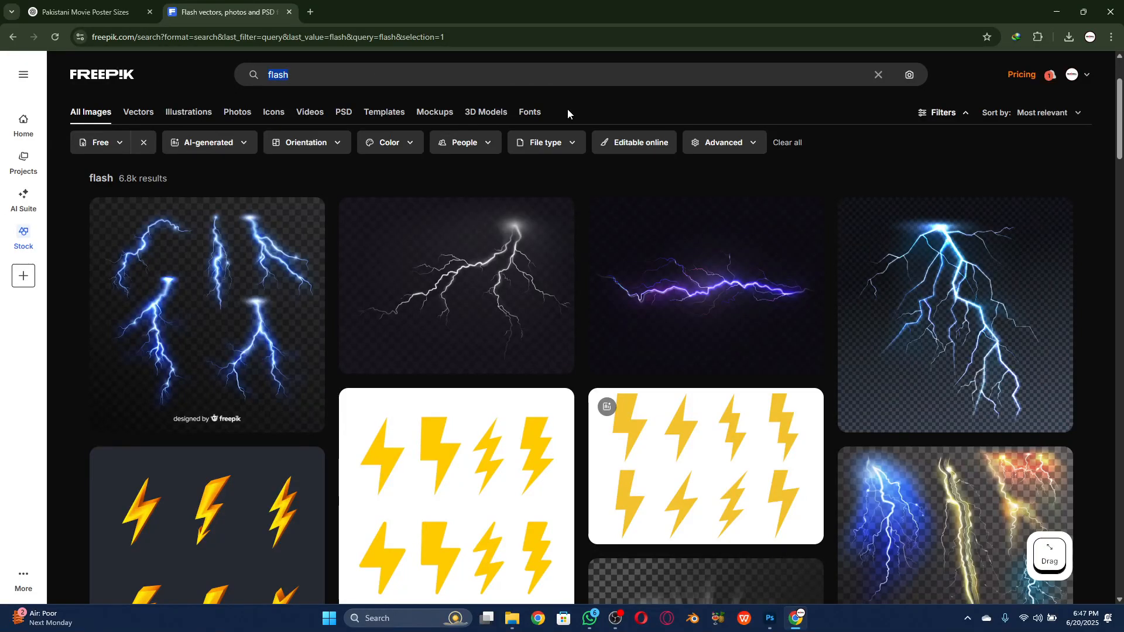
Find the blue "Electric ball light effect" vector in the flash results and download it as a JPG
scroll(155, 515, down, 3)
scroll(544, 410, up, 3)
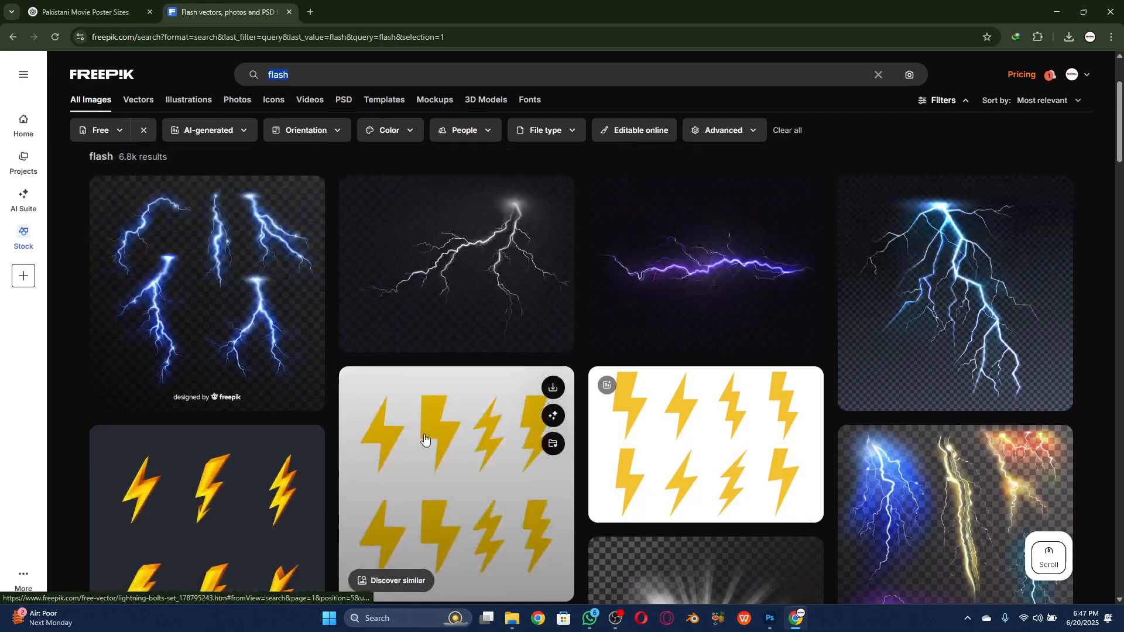
scroll(424, 441, down, 4)
scroll(425, 440, down, 4)
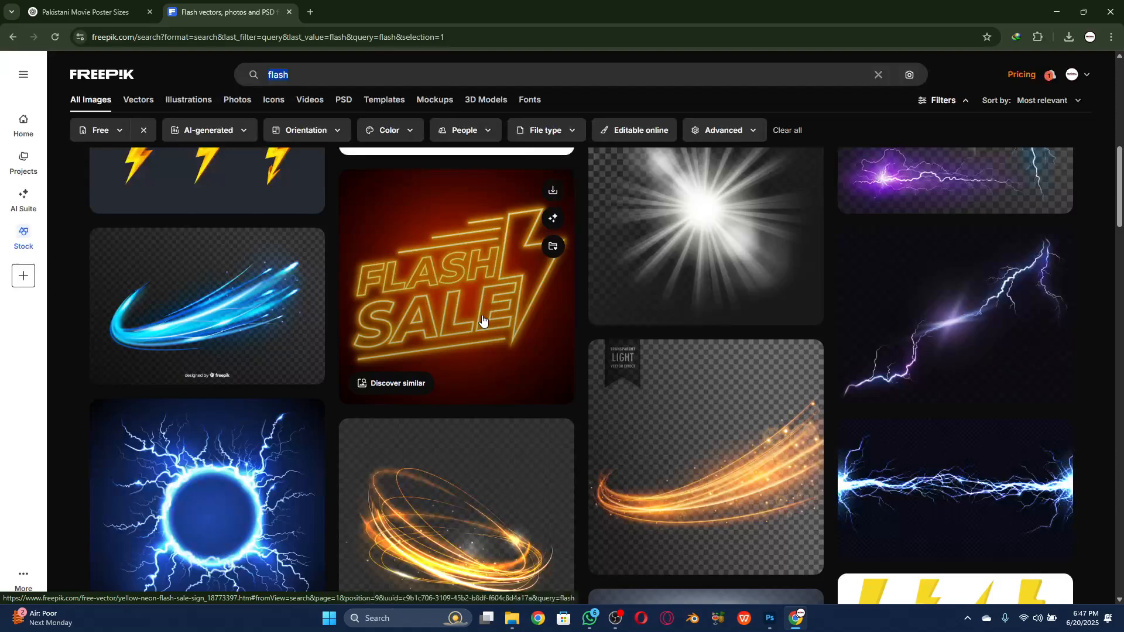
scroll(481, 325, down, 5)
scroll(648, 328, up, 4)
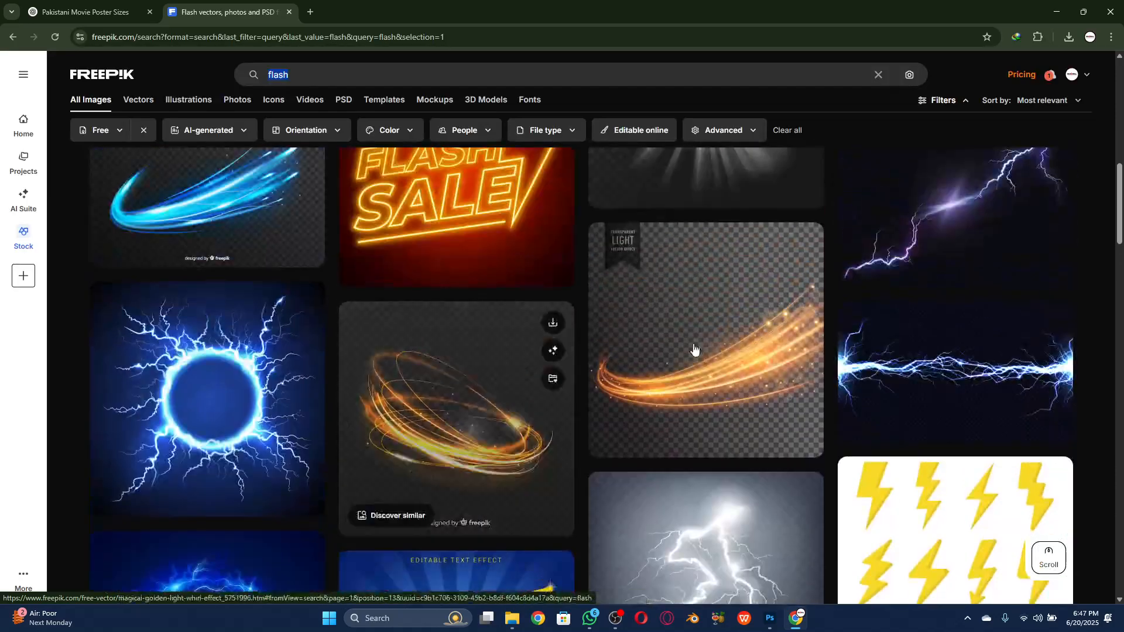
scroll(820, 368, down, 7)
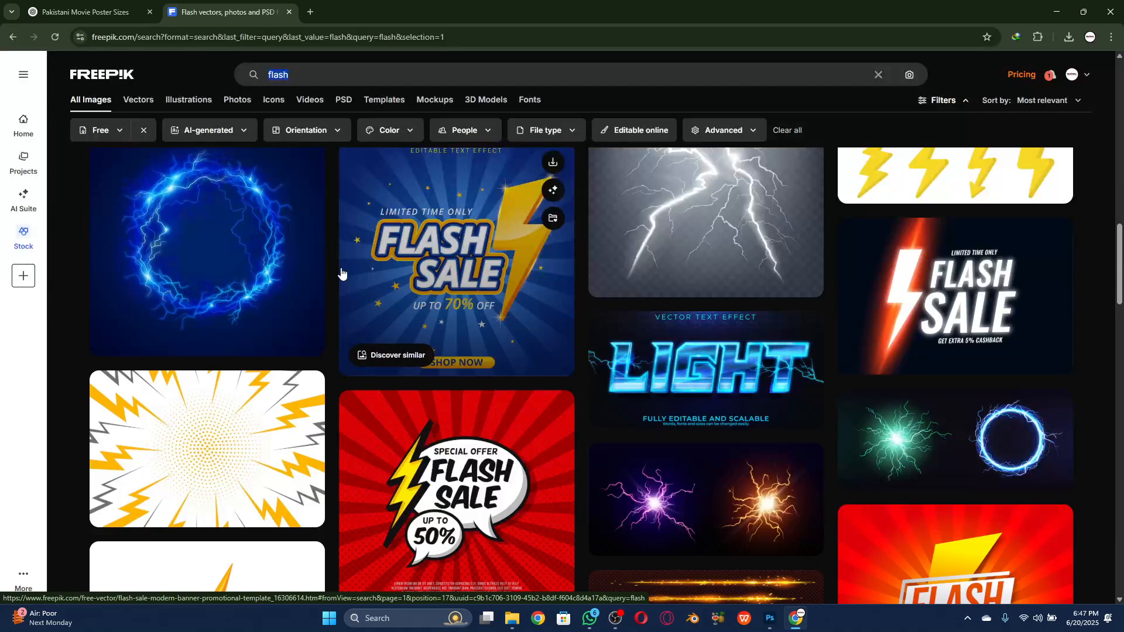
click(233, 253)
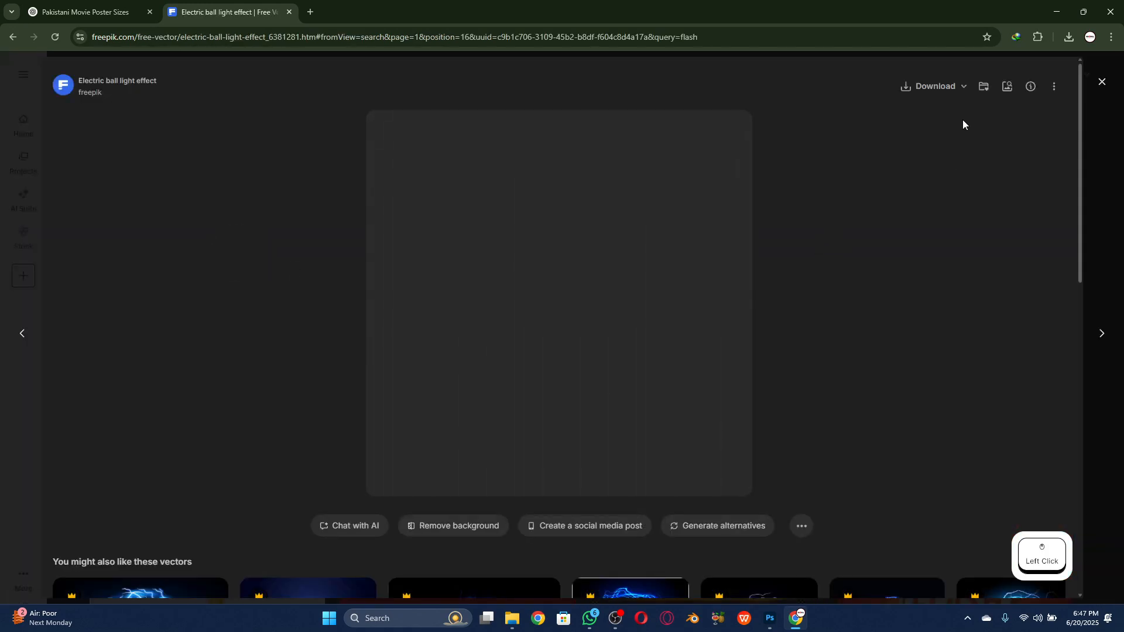
click(966, 91)
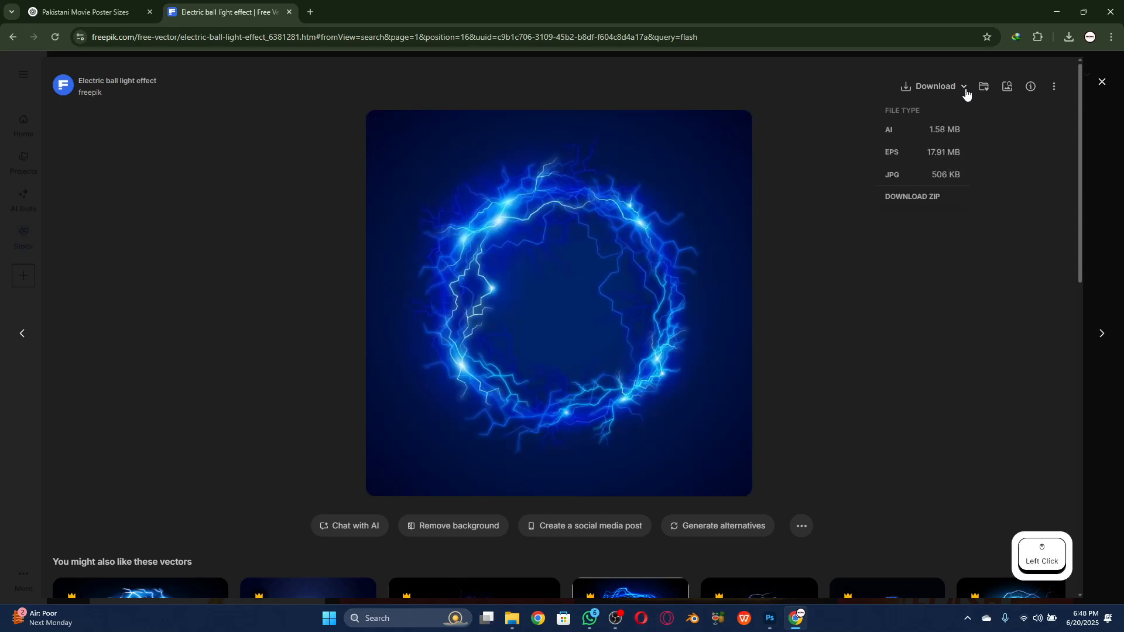
click(922, 181)
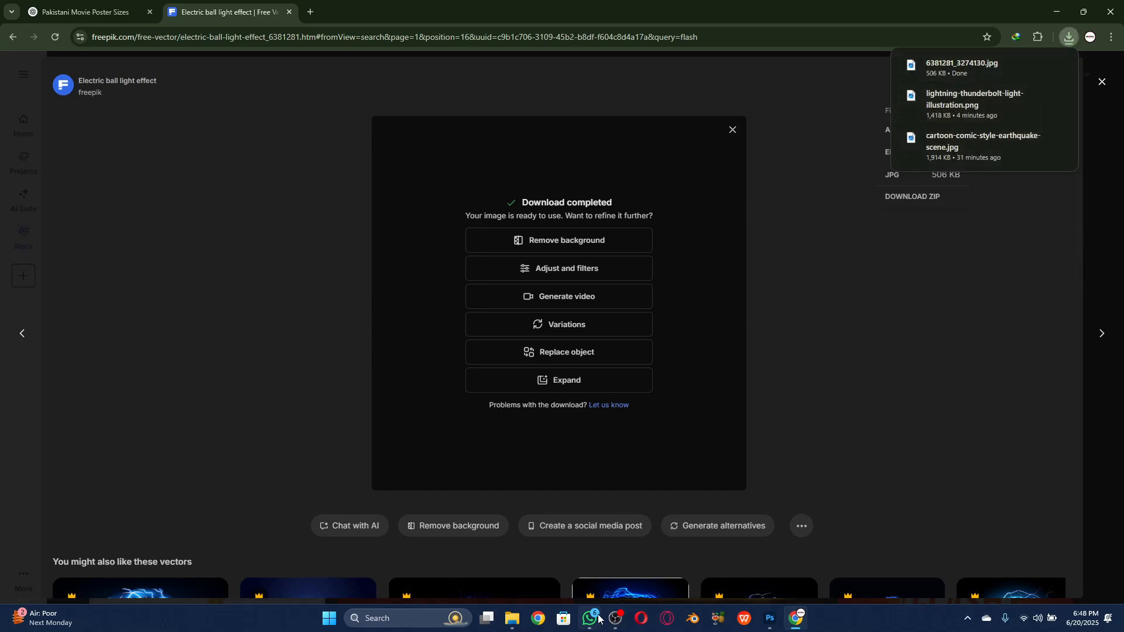
Switch back to Photoshop and open the downloaded image 6381281_3274130.jpg
click(770, 619)
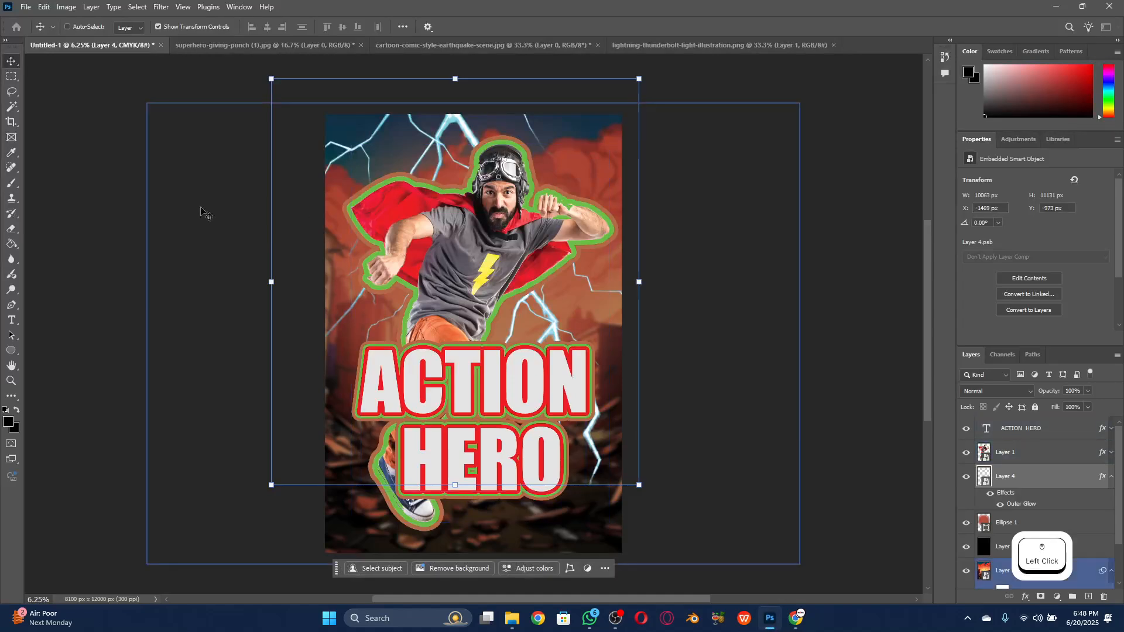
click(26, 7)
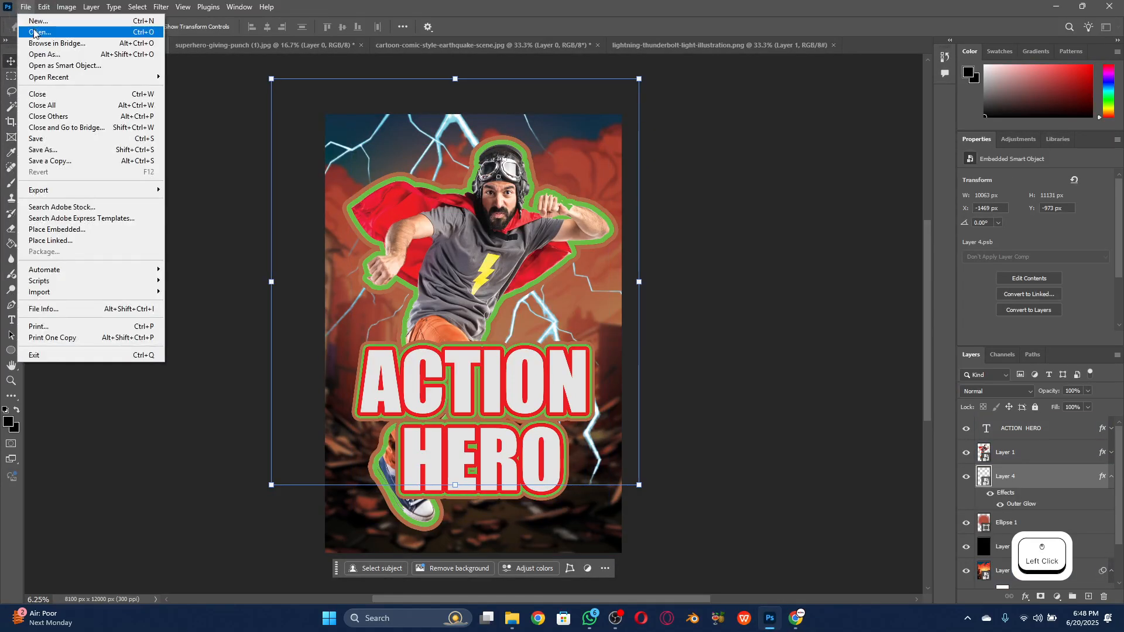
click(38, 33)
click(159, 111)
double_click(158, 111)
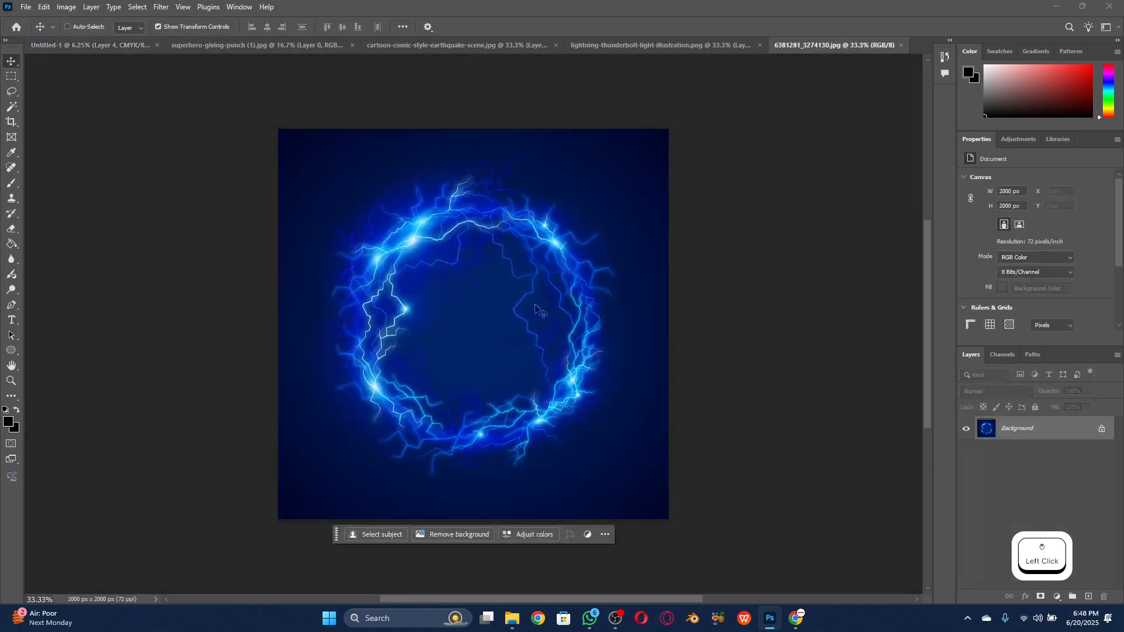
Copy the electric ring image into the Untitled-1 poster between Layer 1 and Layer 4, and convert it to a Smart Object
drag(389, 195, 292, 187)
click(550, 255)
drag(451, 210, 437, 257)
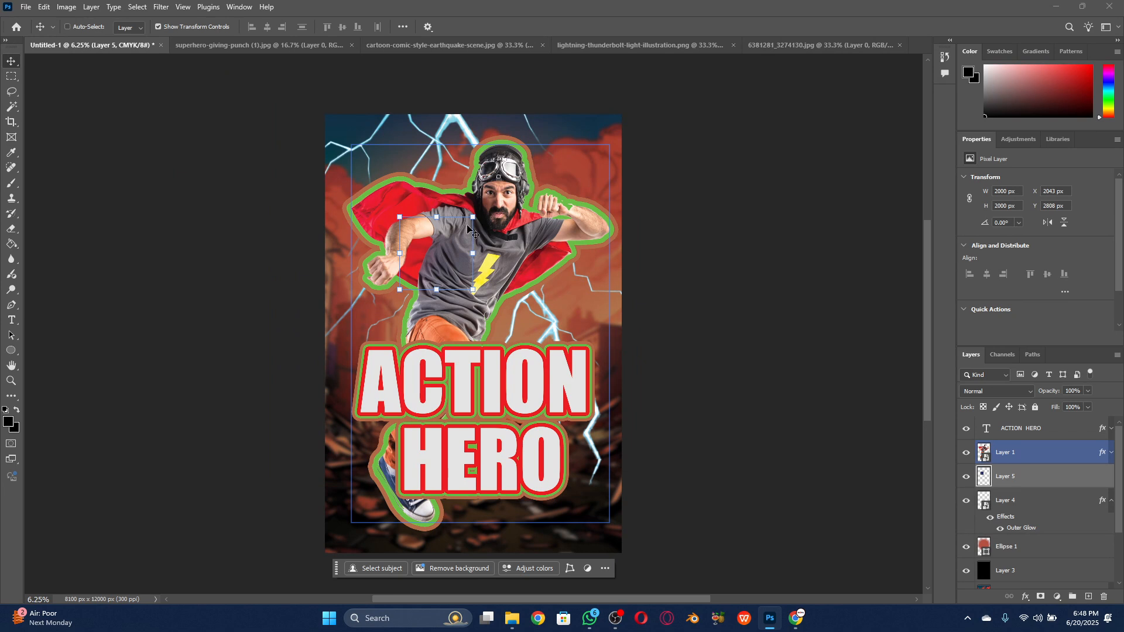
right_click(1017, 479)
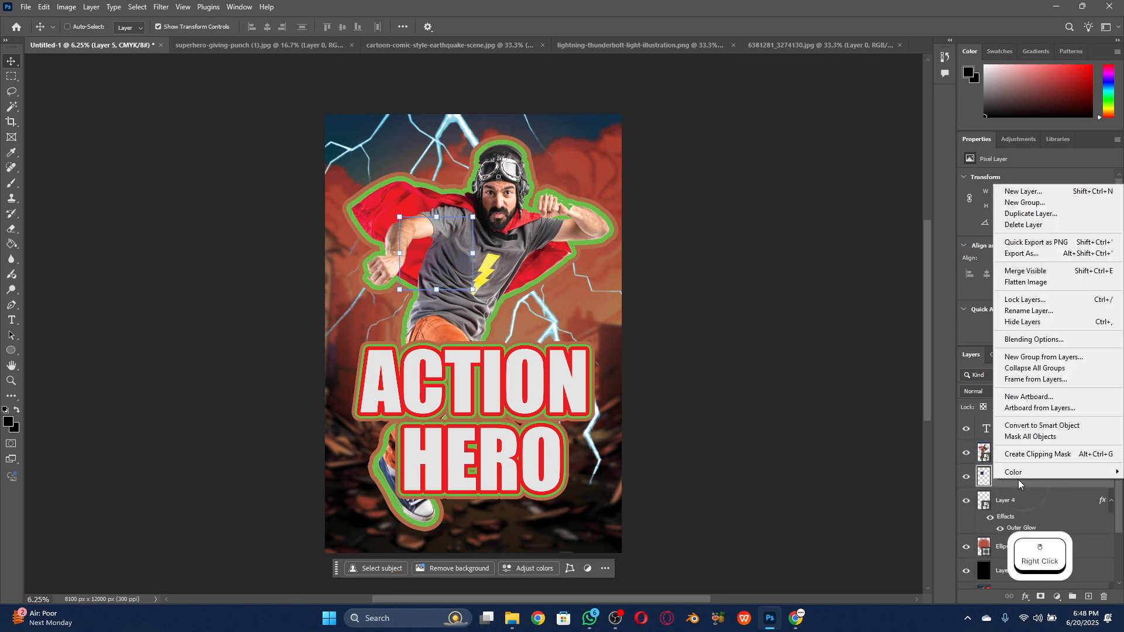
click(1042, 425)
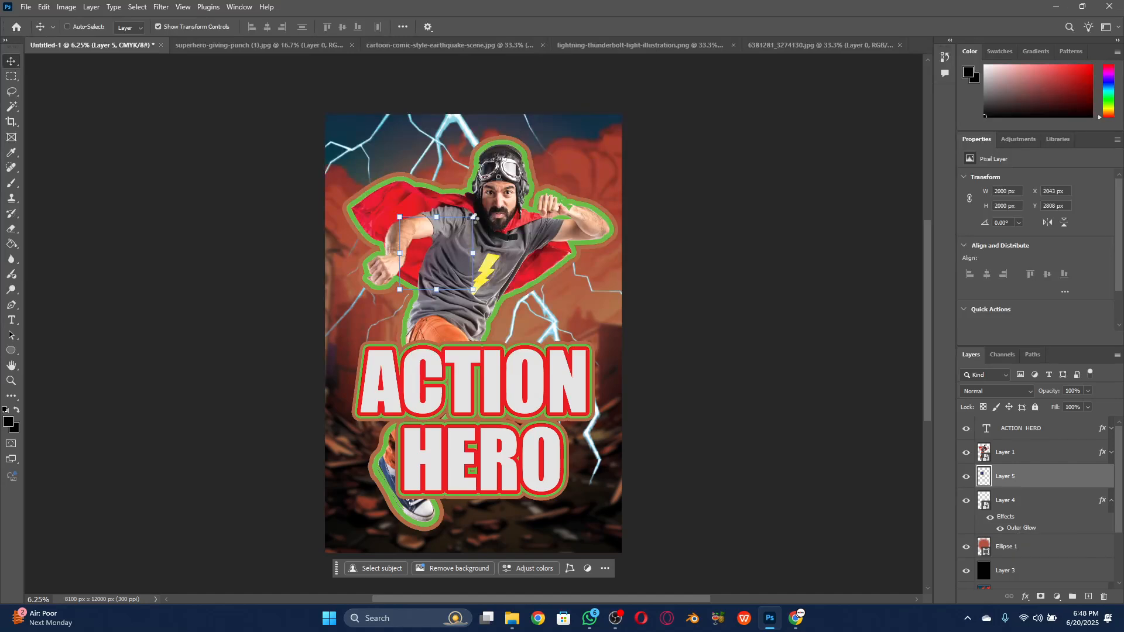
Enlarge the electric ring image to about 10185 px square around the hero and move its layer to the top of the stack
drag(473, 217, 742, 76)
drag(574, 226, 538, 250)
drag(606, 89, 696, 97)
drag(600, 254, 571, 336)
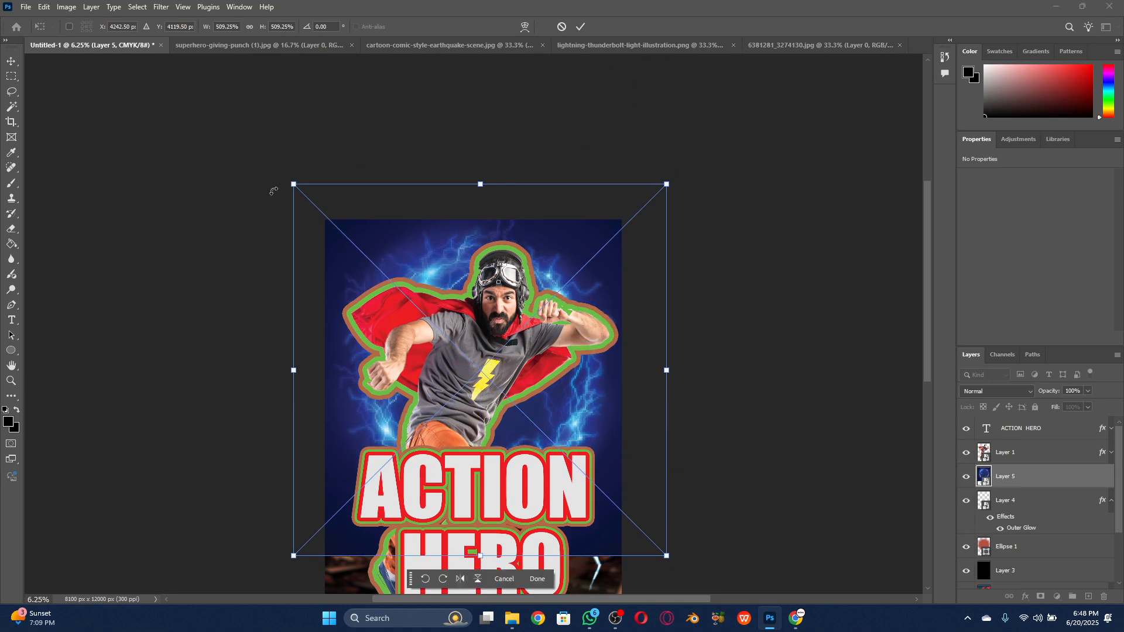
click(12, 61)
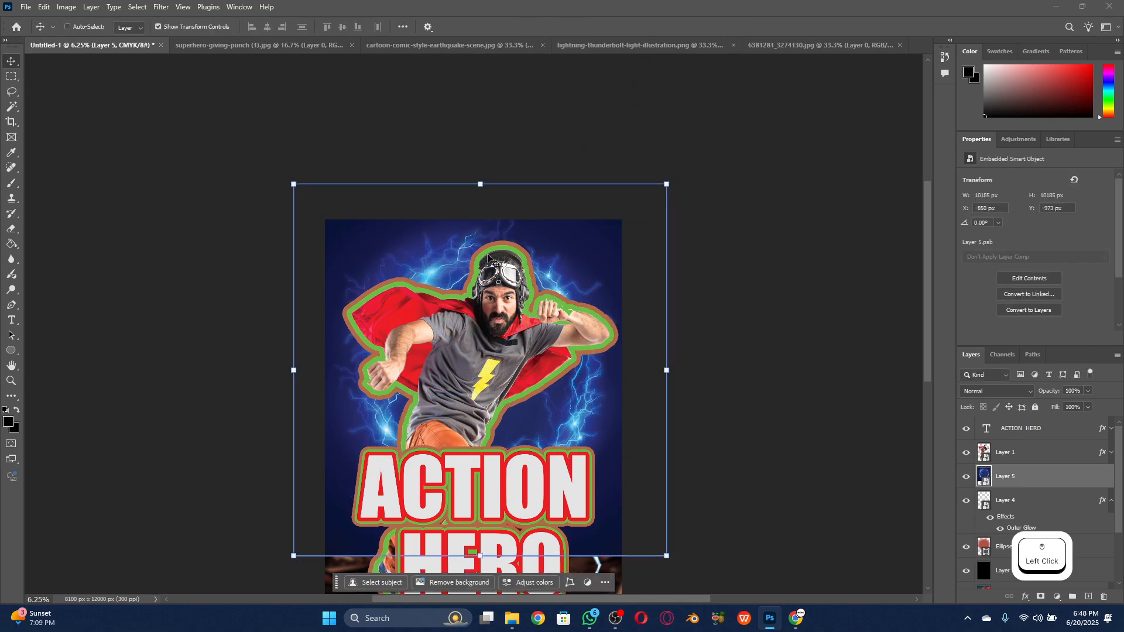
drag(1008, 475, 1010, 430)
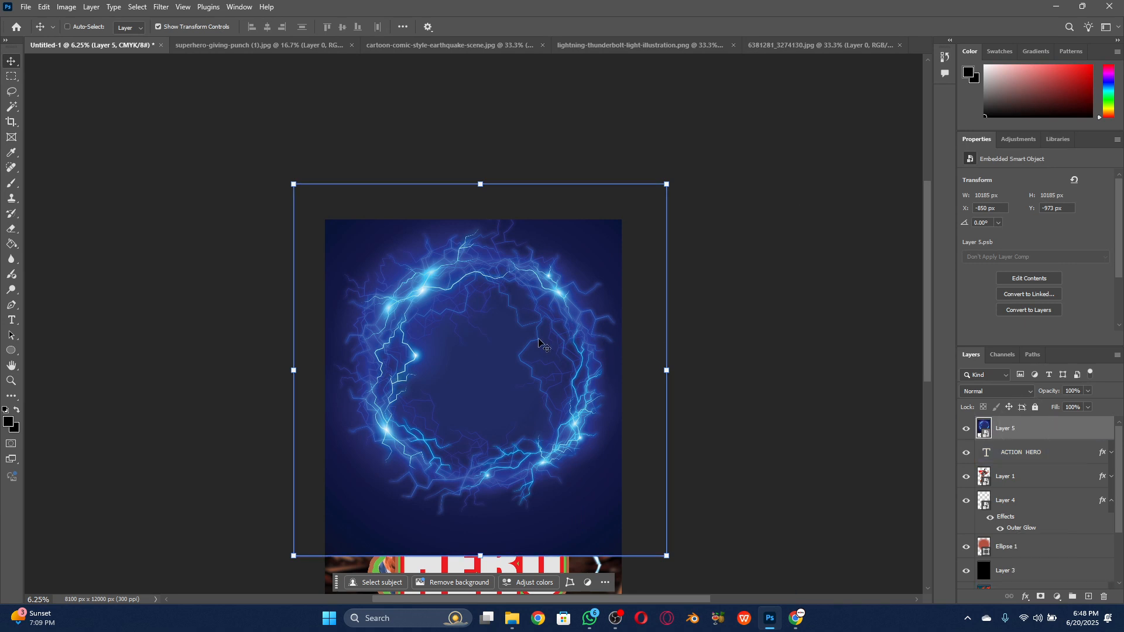
click(983, 392)
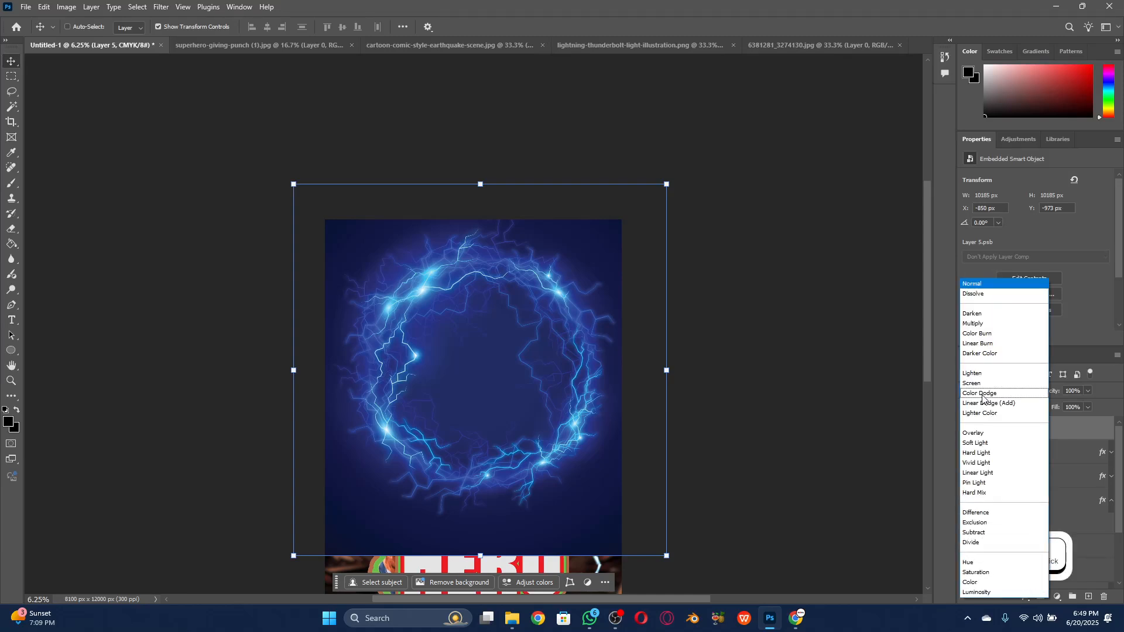
click(968, 285)
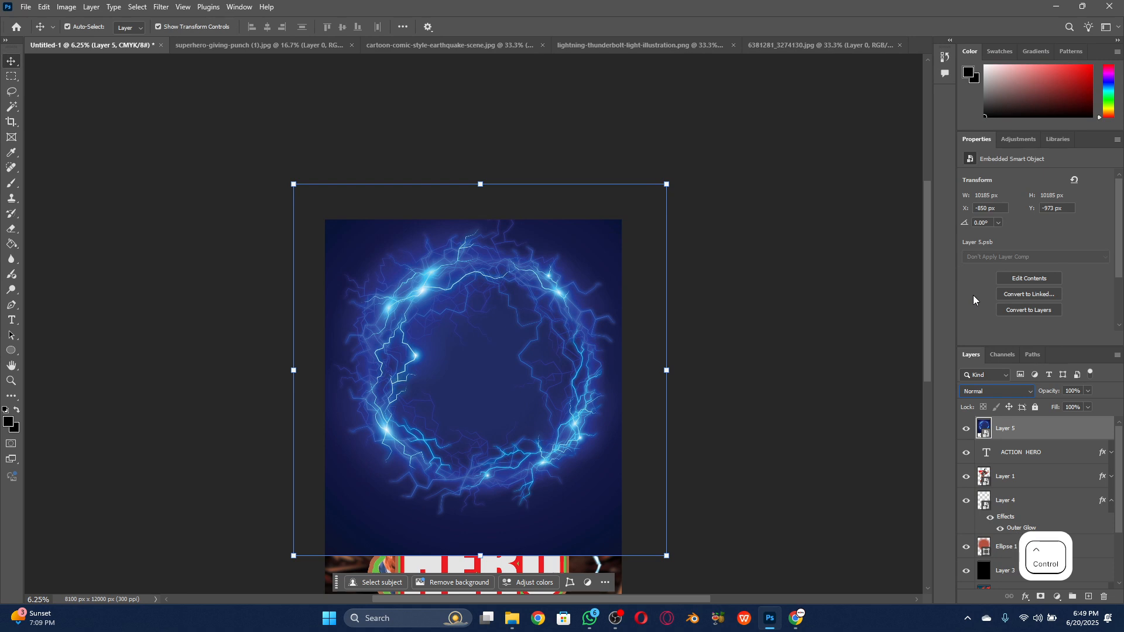
key(ctrl+equal)
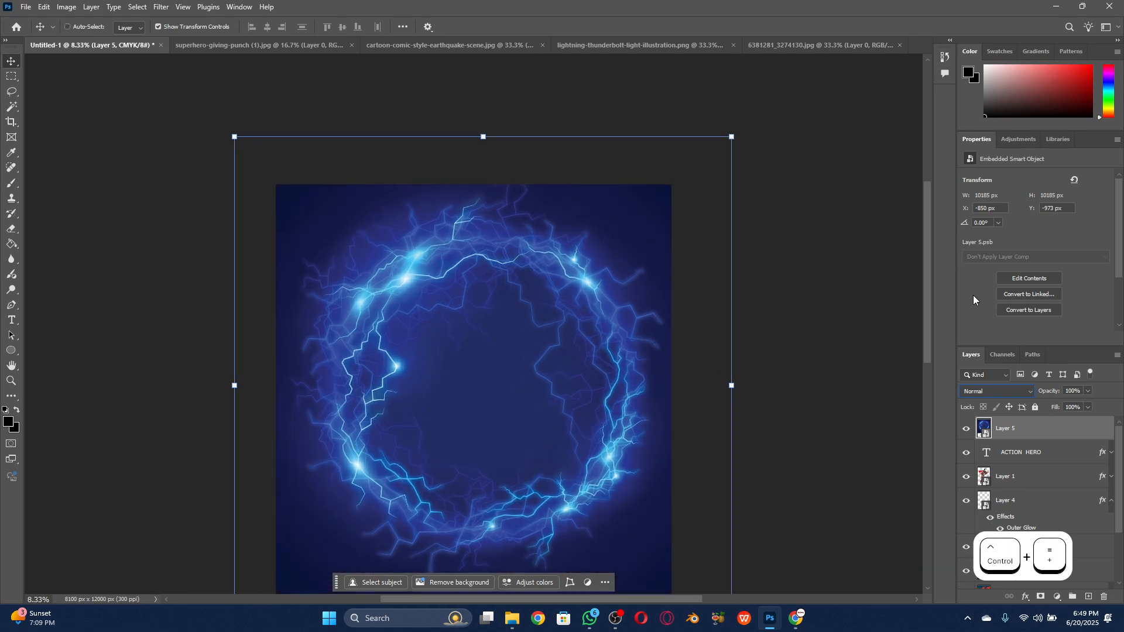
key(shift+equal)
key(shift+minus)
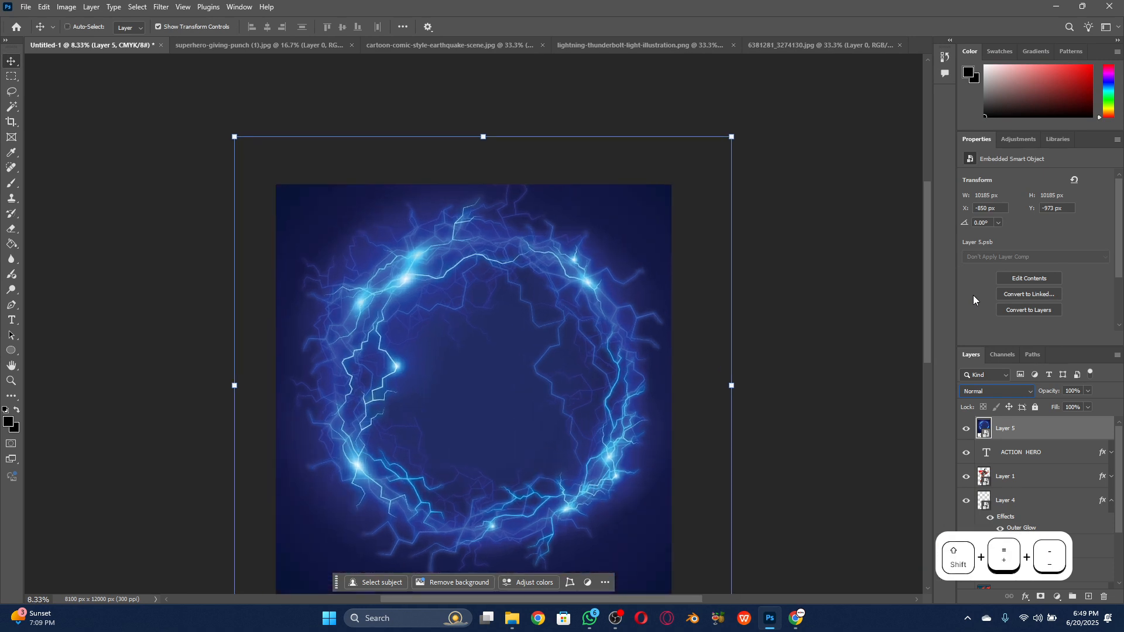
click(1005, 388)
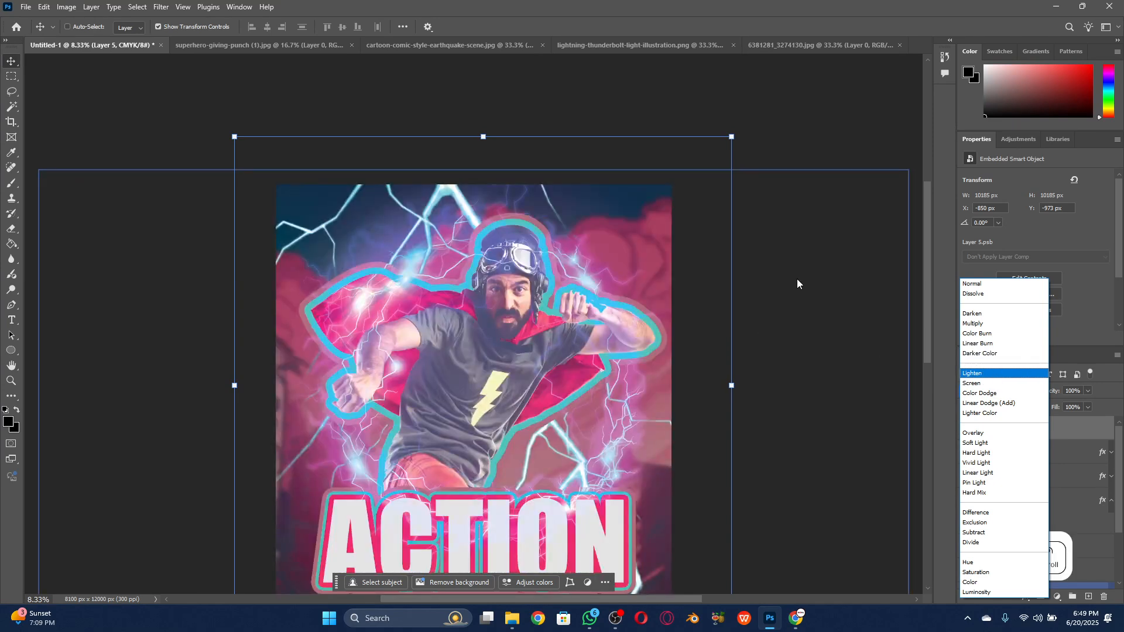
key(ctrl)
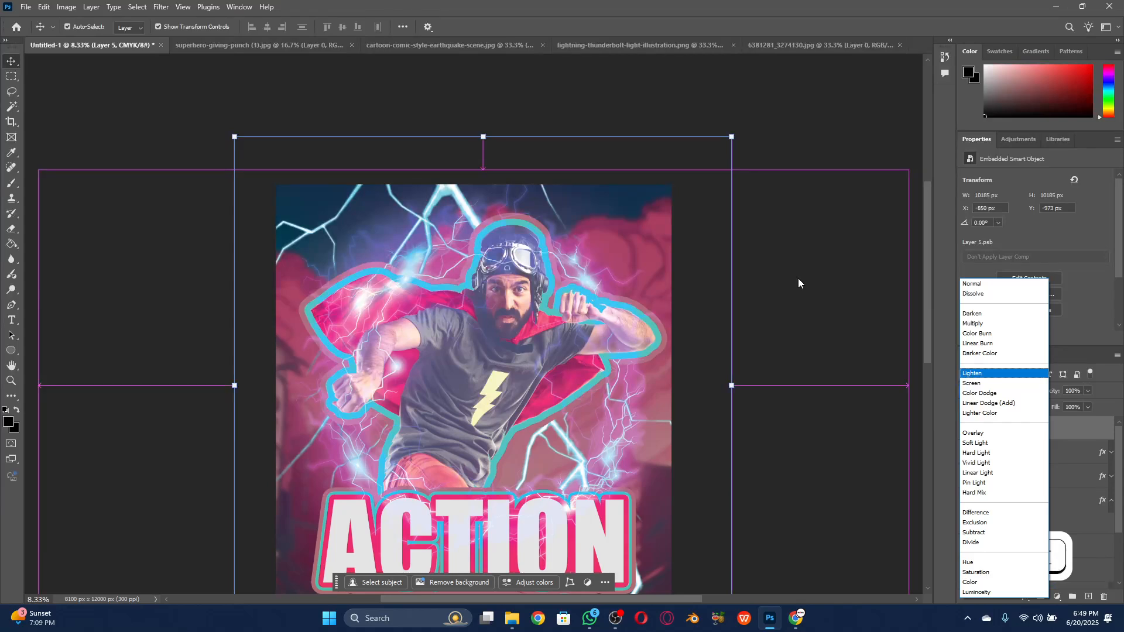
key(Escape)
Set the electric ring layer's blend mode to Lighten
key(ctrl+minus)
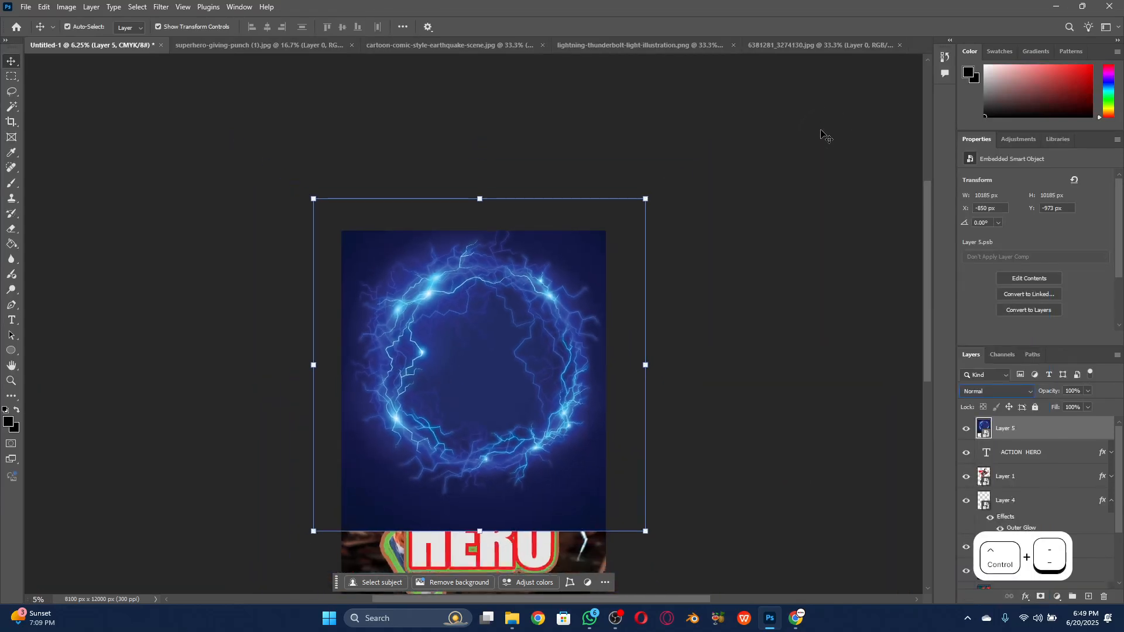
key(ctrl+minus)
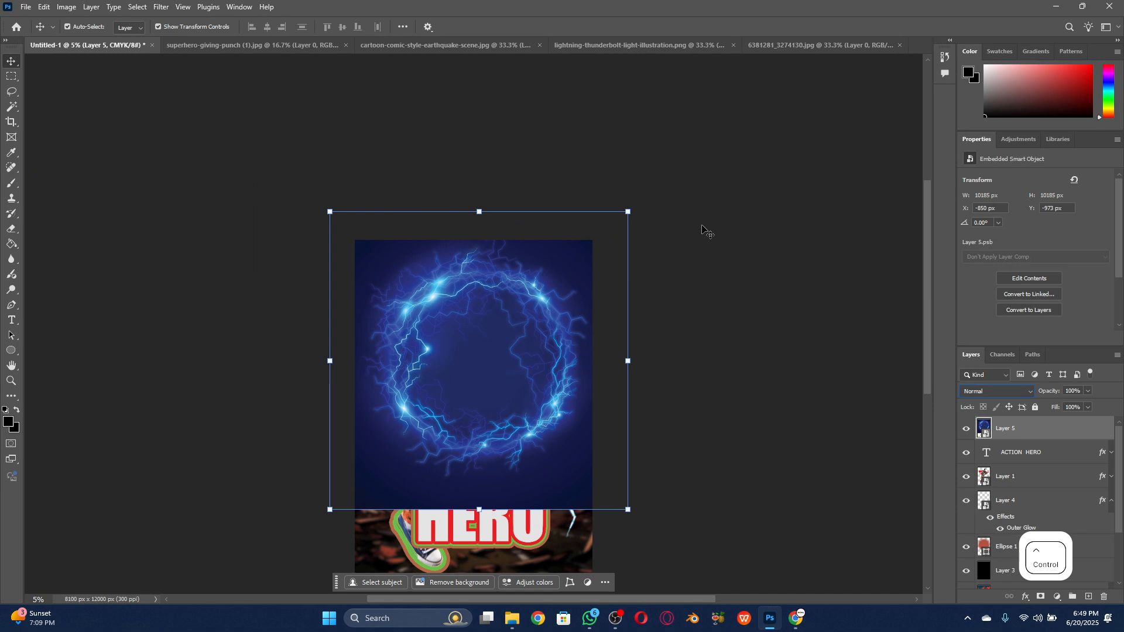
key(ctrl+minus)
click(1015, 391)
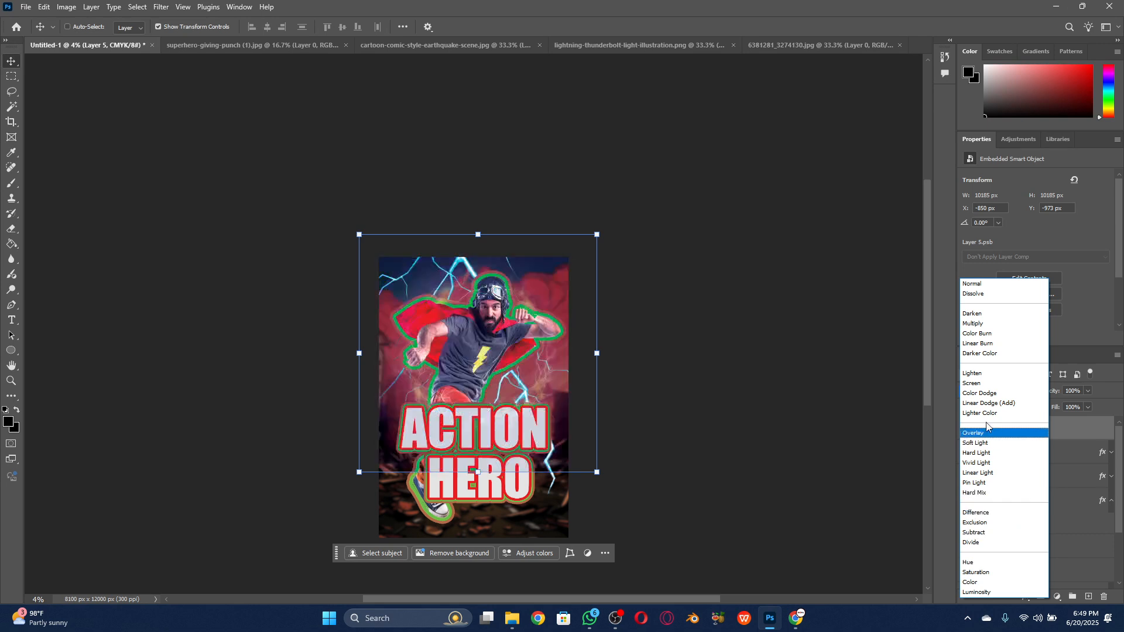
click(971, 375)
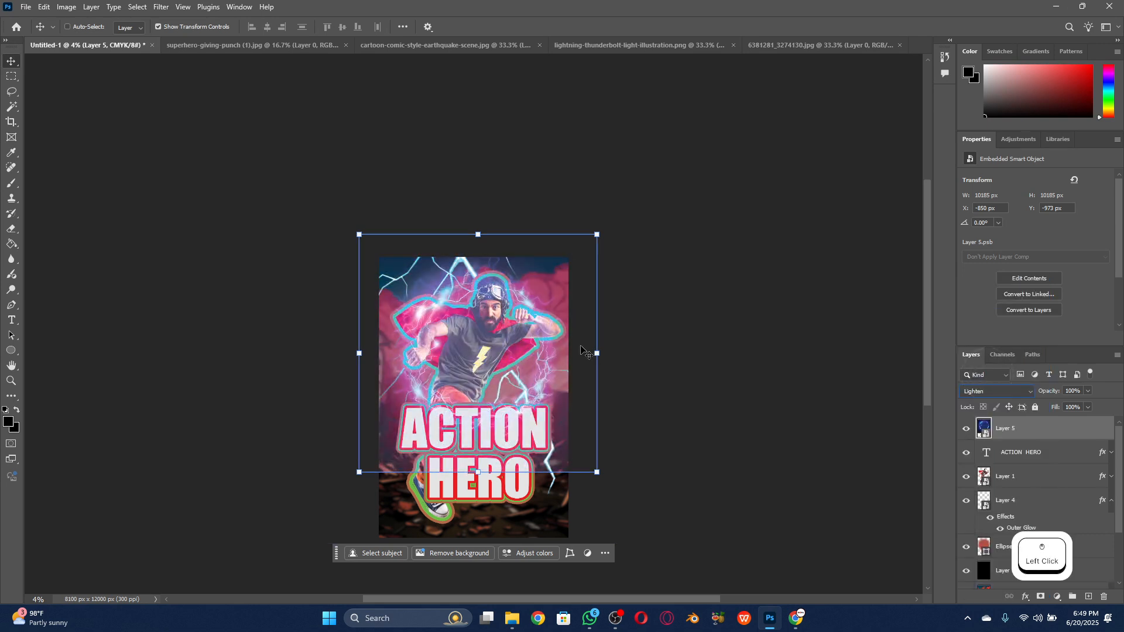
Enlarge the electric ring to about 14073 px square and reposition it so it covers the whole poster
shift+click(603, 479)
drag(603, 478, 694, 568)
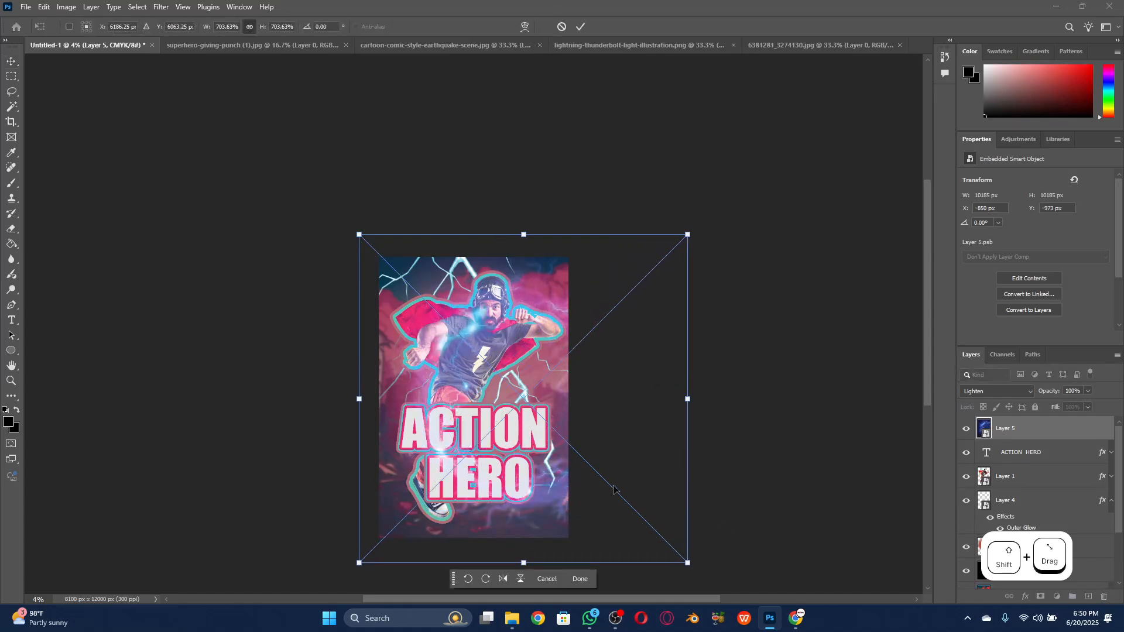
drag(604, 452, 572, 432)
click(581, 25)
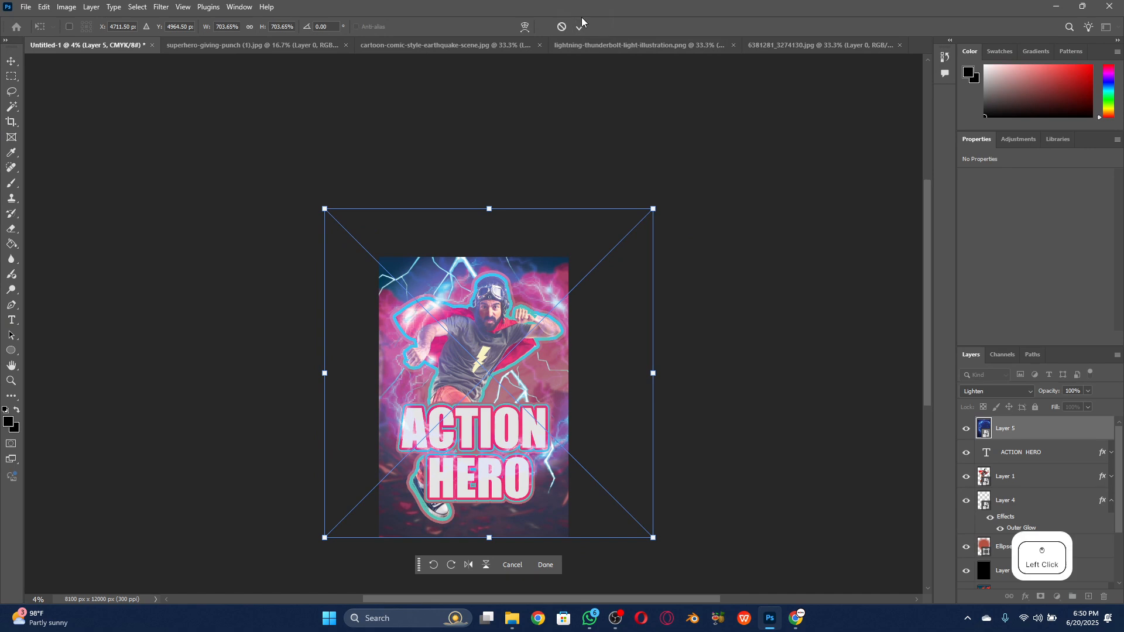
click(580, 26)
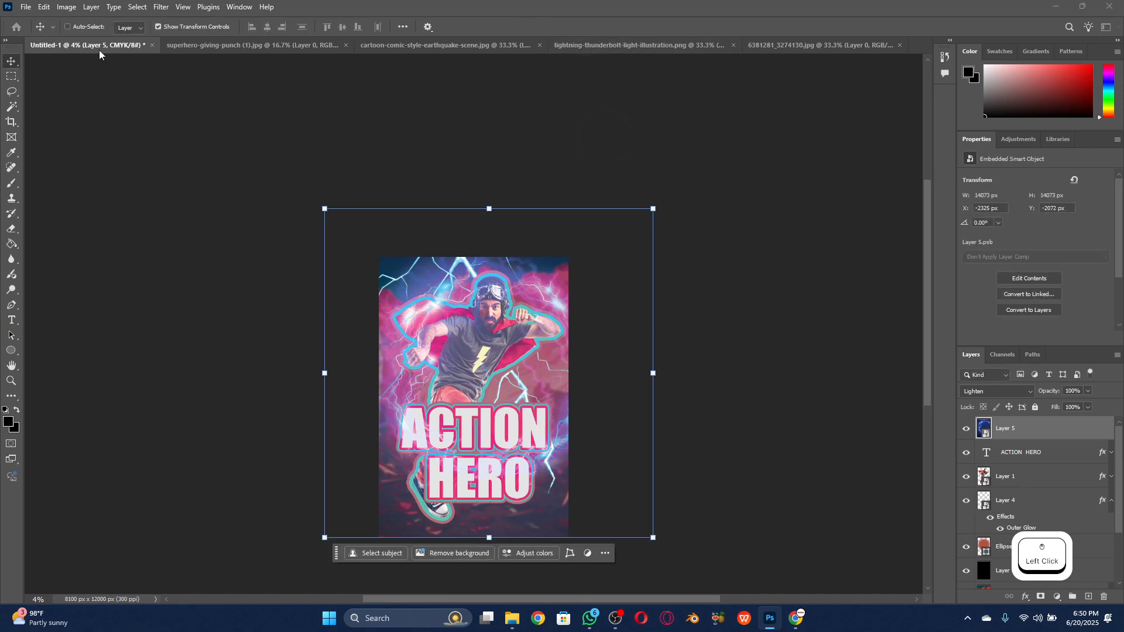
key(ctrl+equal)
key(ctrl+equal)
key(ctrl+equal)
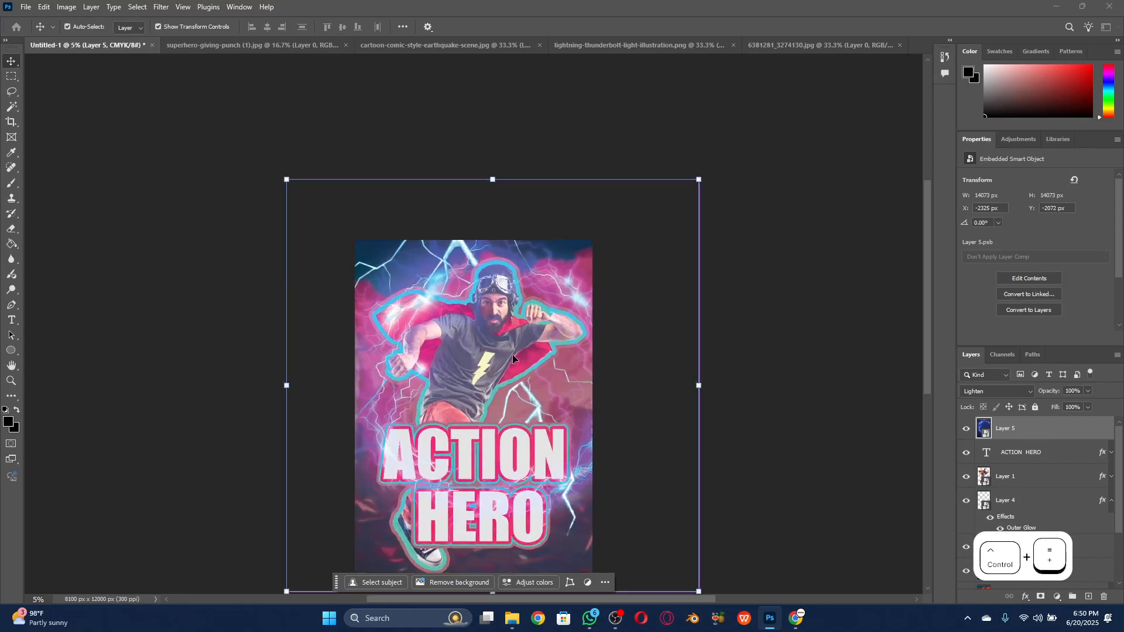
drag(518, 359, 507, 224)
key(ctrl+minus)
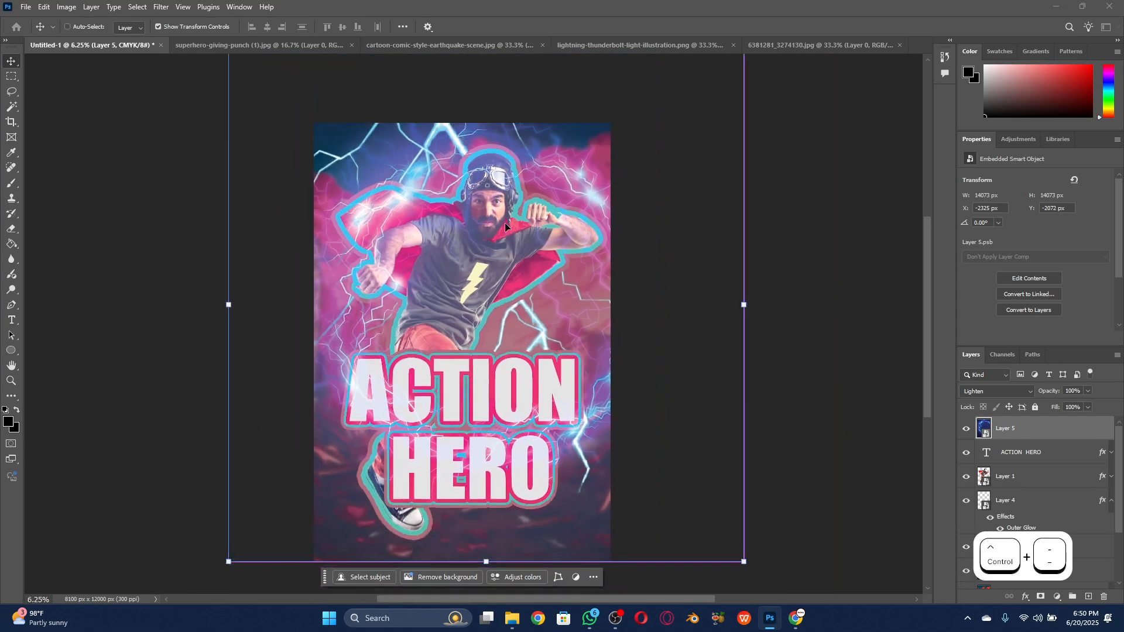